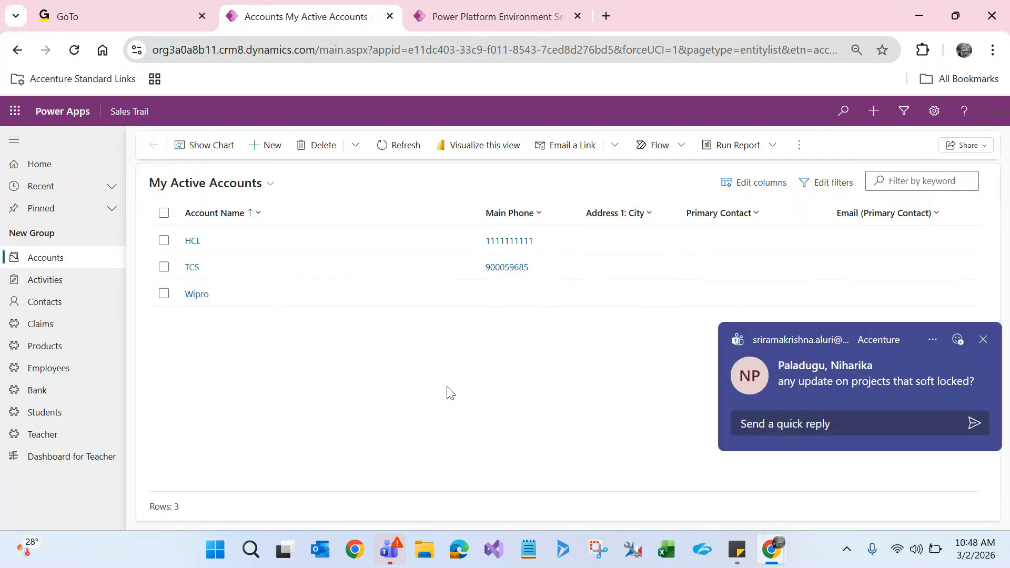
Step: Close the Teams chat notification covering the My Active Accounts list
left_click(984, 340)
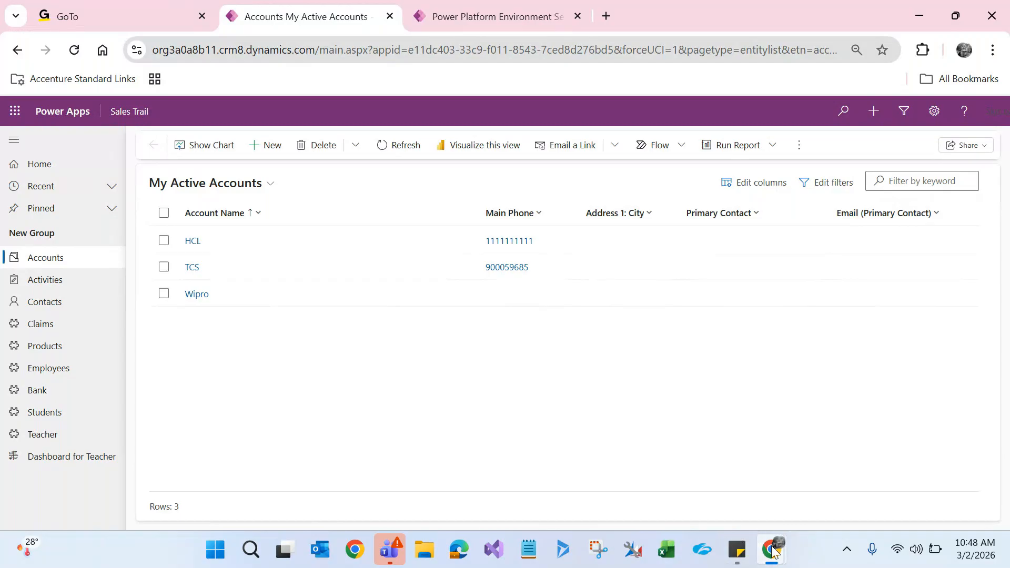
Step: Bring up GoTo Meeting, then start a maximized blank Excel workbook, Book1, and close Document Recovery
mouse_move(772, 551)
left_click(789, 473)
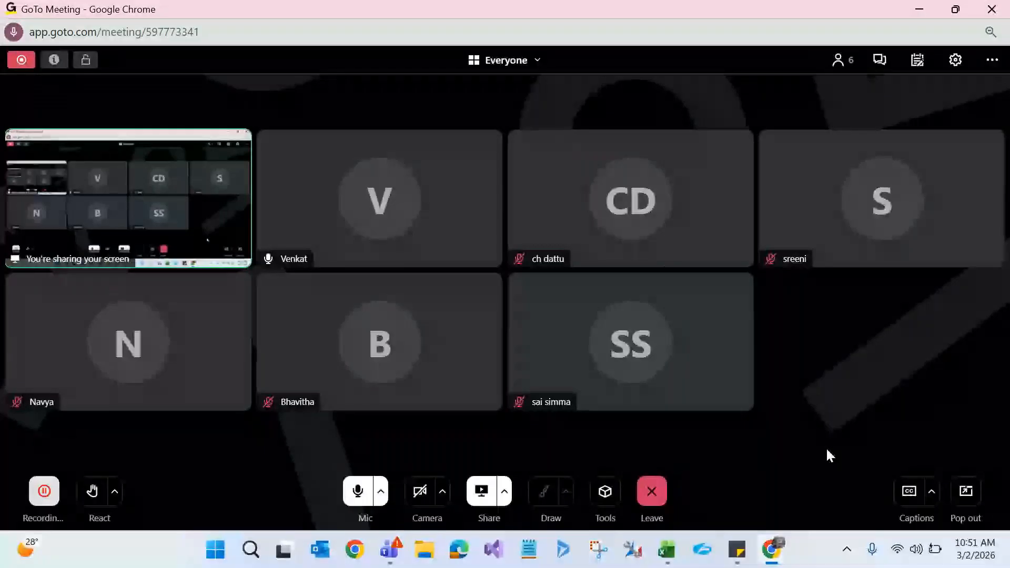
mouse_move(667, 550)
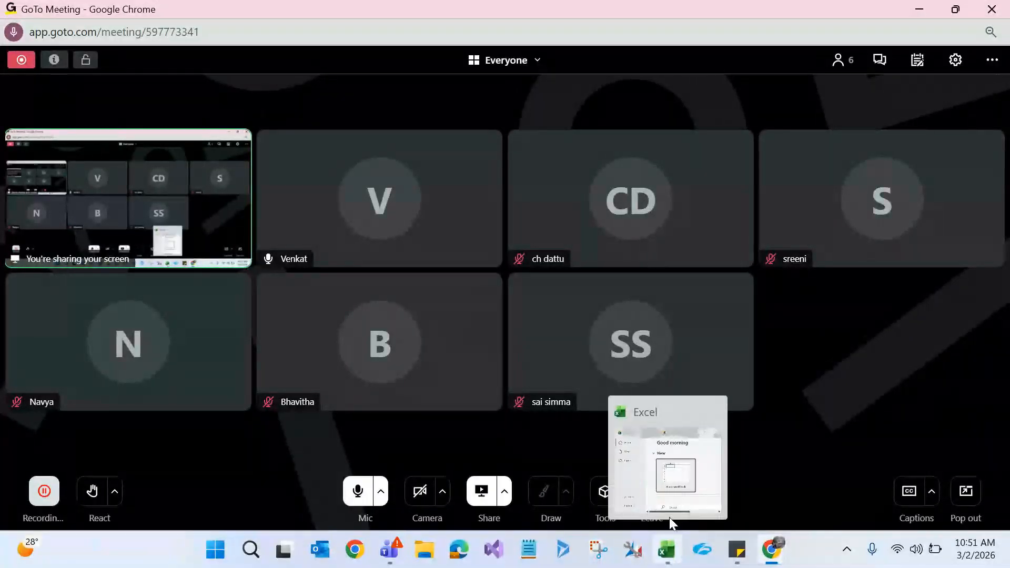
left_click(685, 476)
left_click(810, 346)
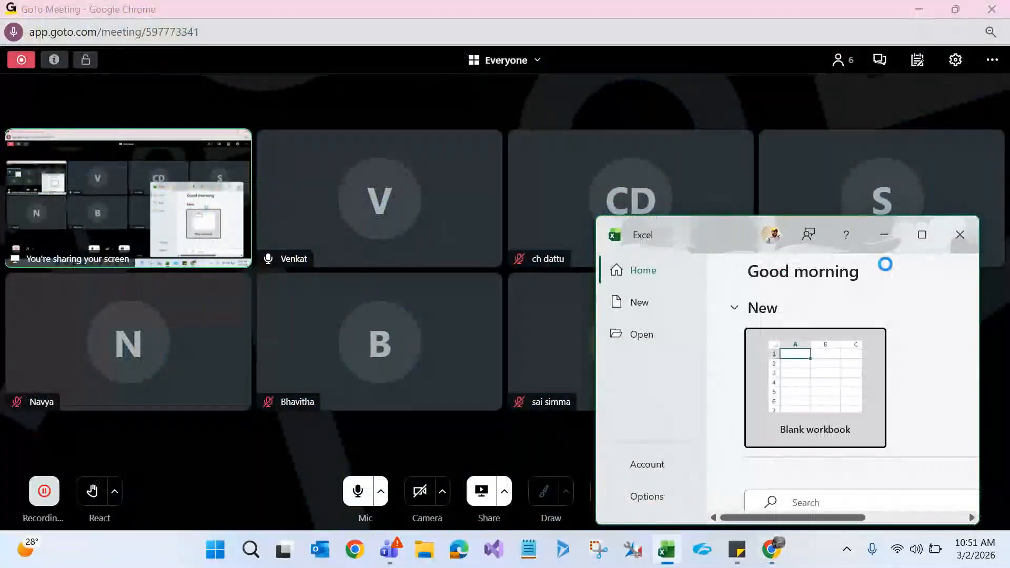
left_click(924, 234)
left_click(181, 499)
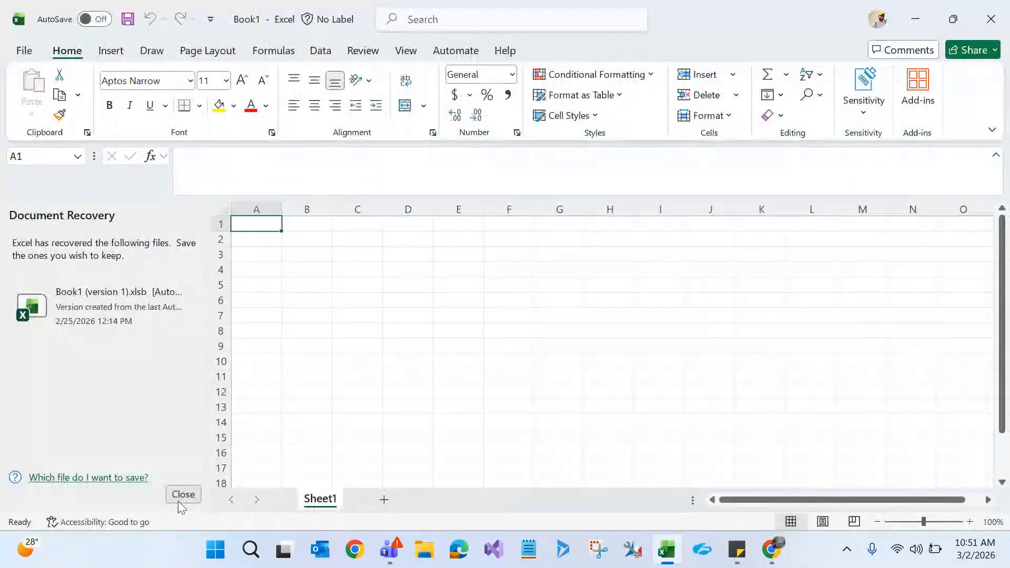
Step: Discard the recovered files and enter the heading 'Forms' in cell I1
left_click(367, 263)
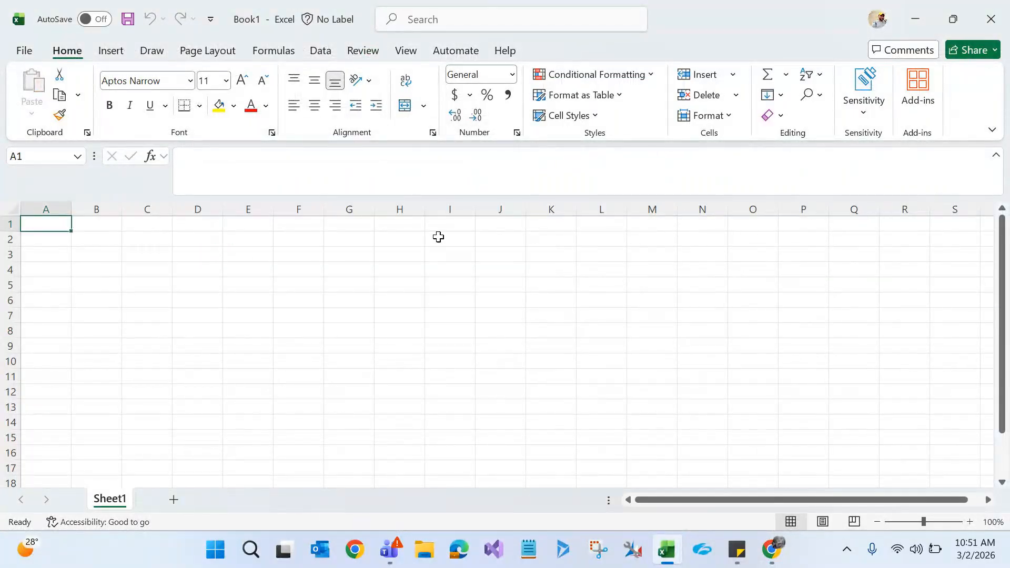
left_click(448, 224)
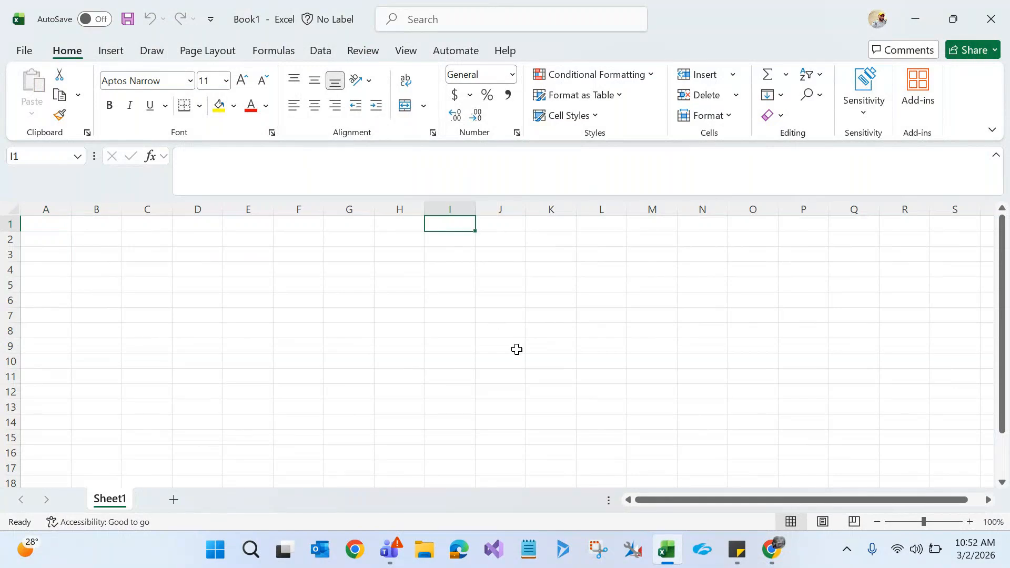
type("Forms")
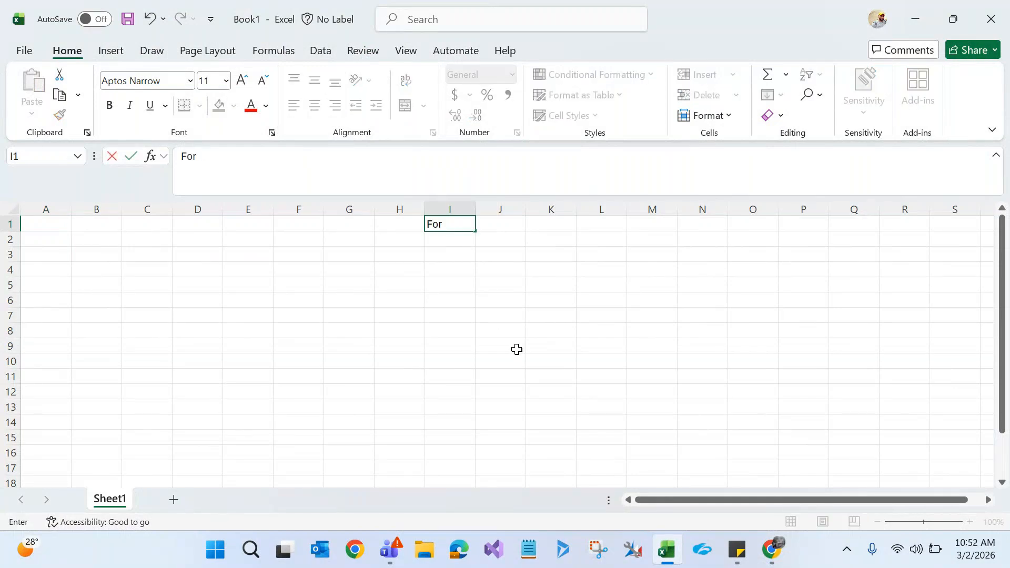
left_click(427, 373)
Step: Make the 'Forms' heading in I1 bold
left_click(439, 227)
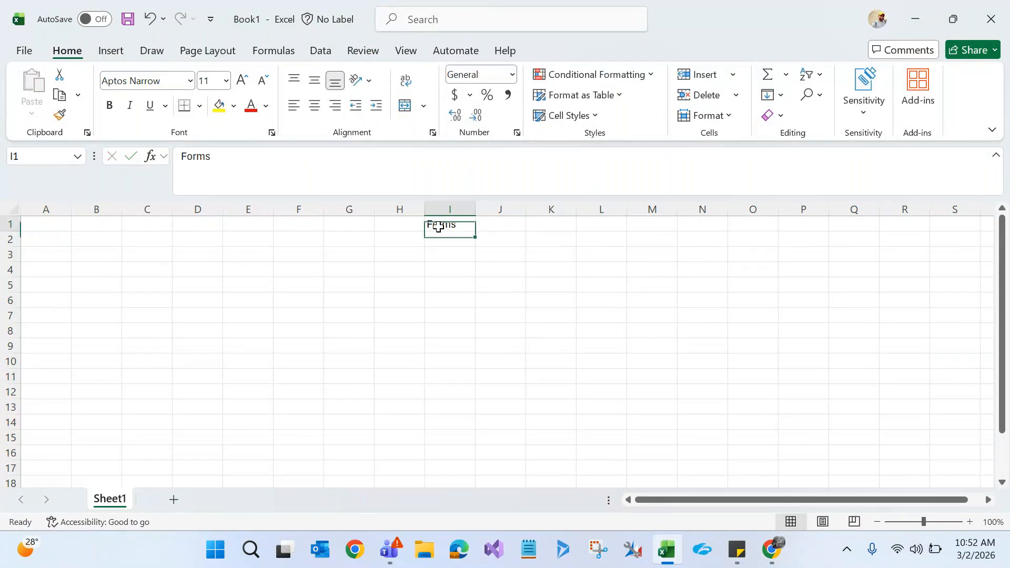
key("ctrl+b")
left_click(427, 319)
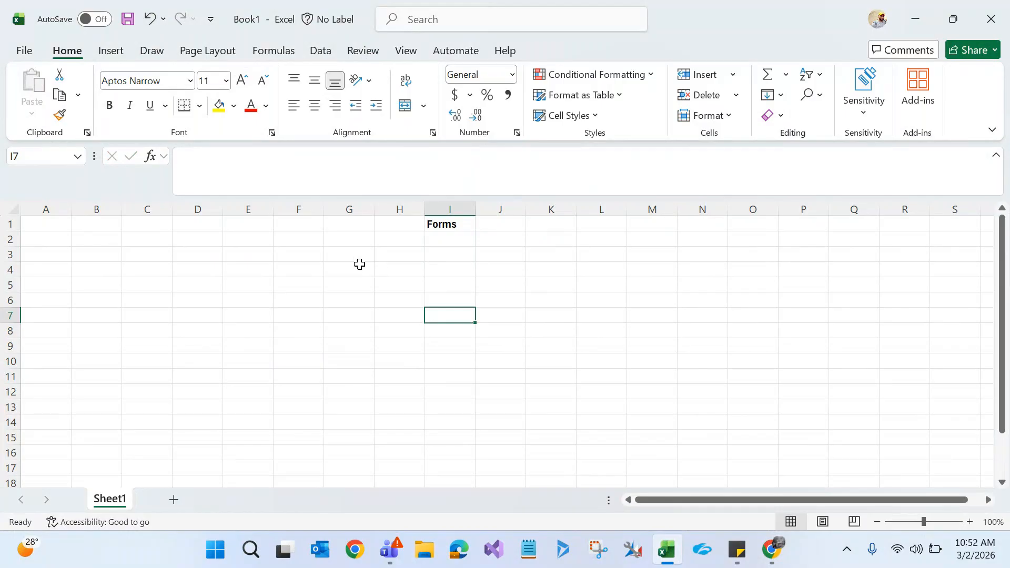
left_click(443, 221)
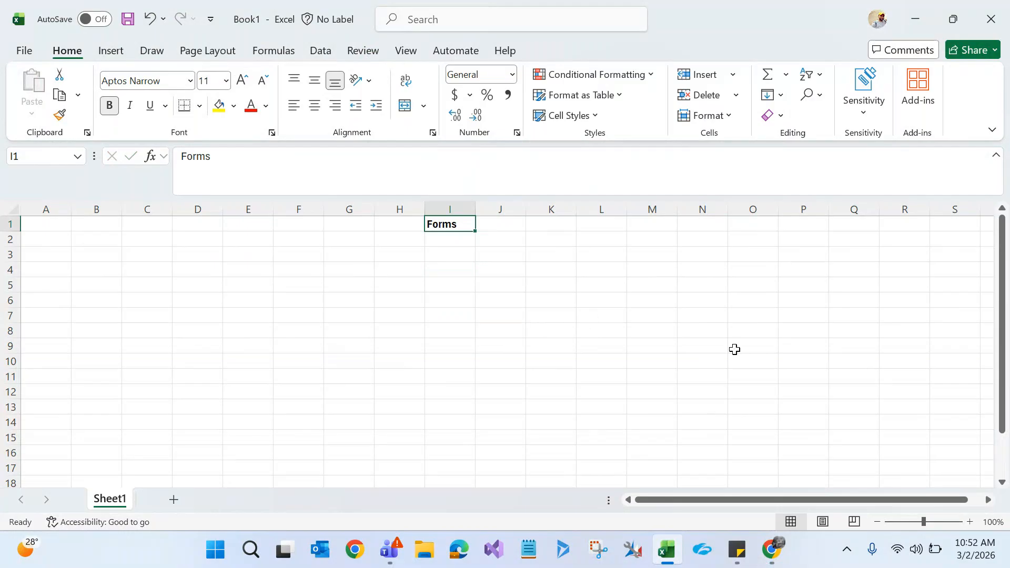
mouse_move(772, 559)
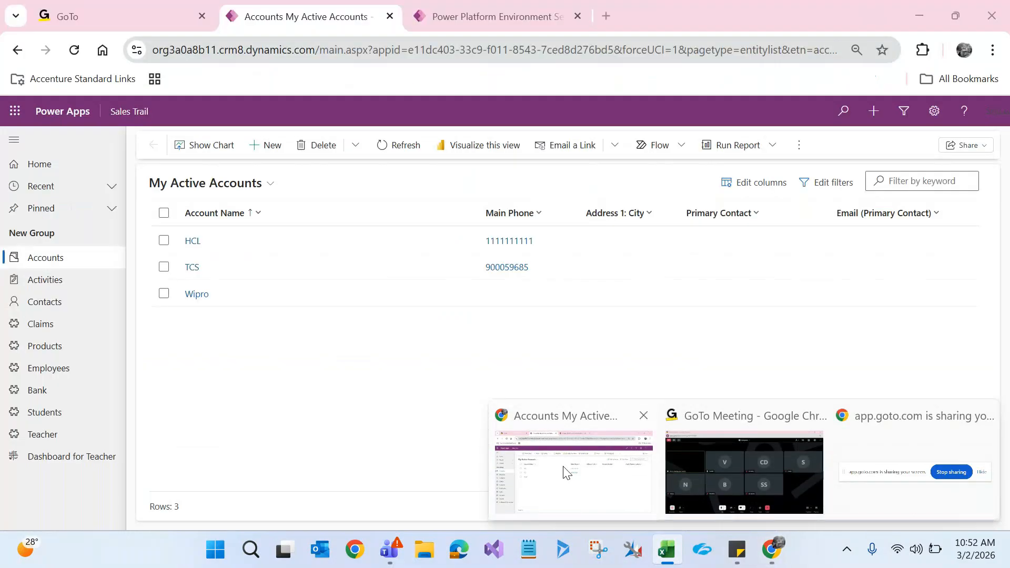
Step: Back in Chrome, select the environment's base address up to main.aspx? and open a new tab
left_click(563, 472)
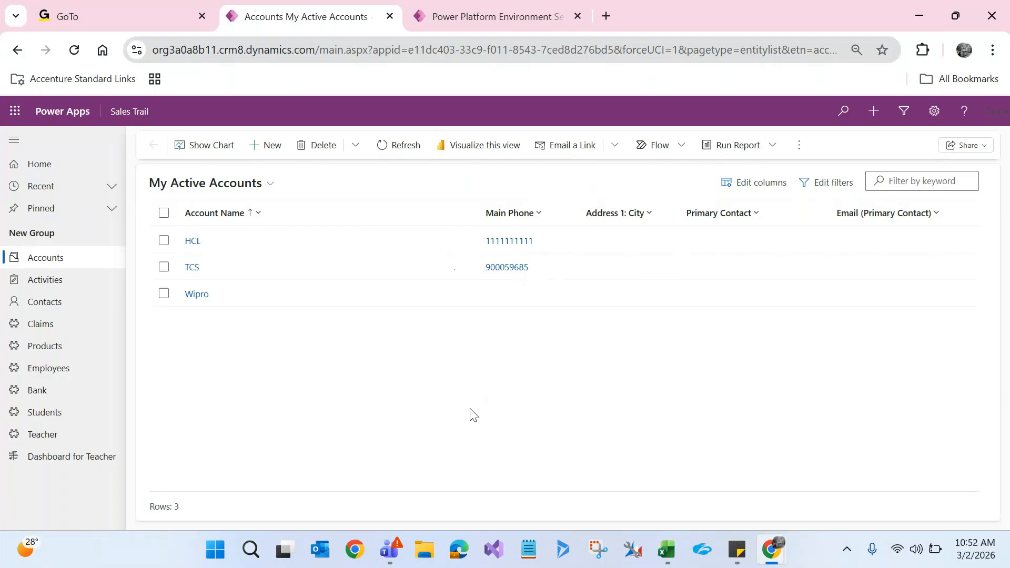
key("alt+Tab")
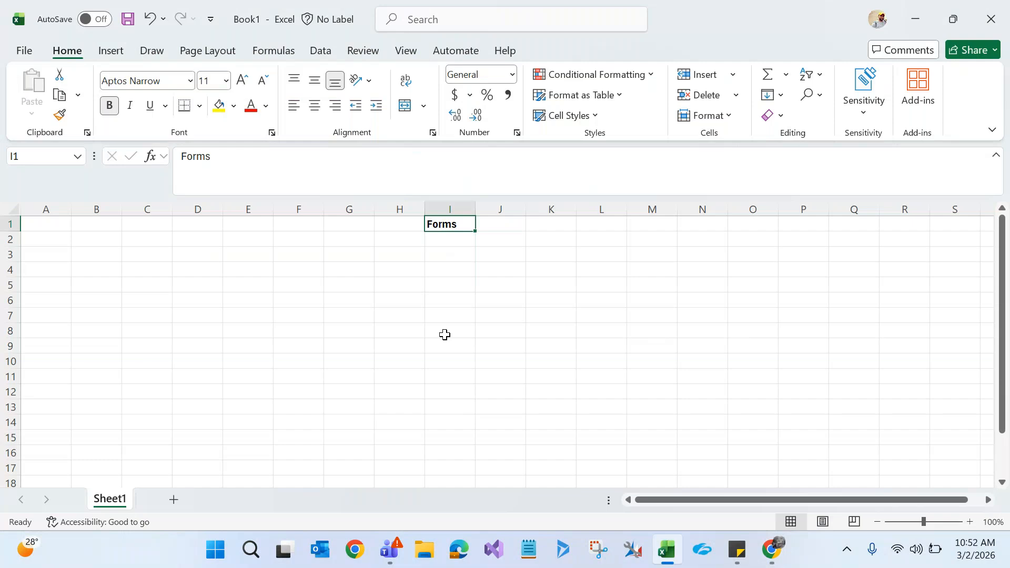
key("alt+Tab")
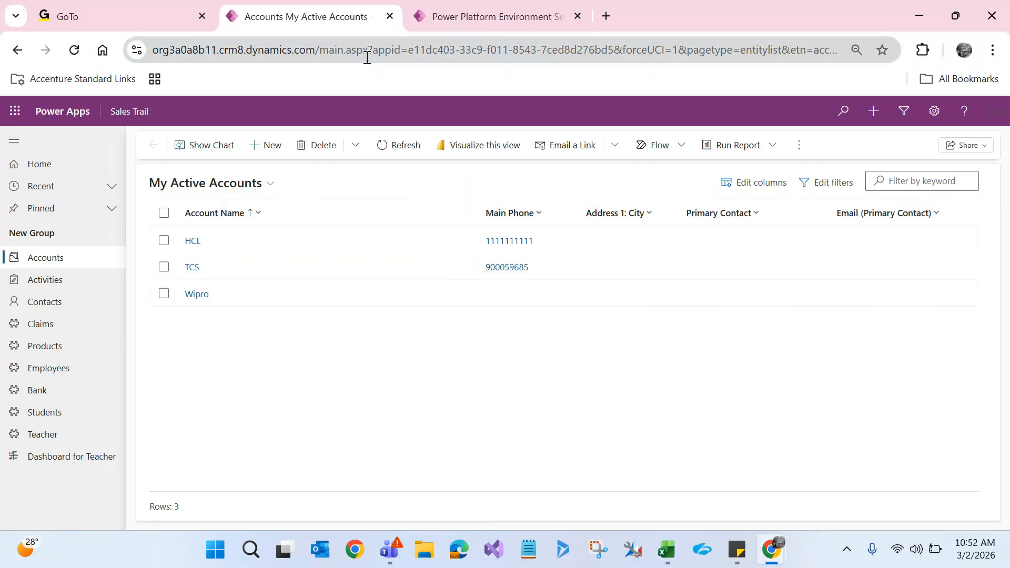
left_click_drag(368, 50, 113, 68)
key("ctrl+c")
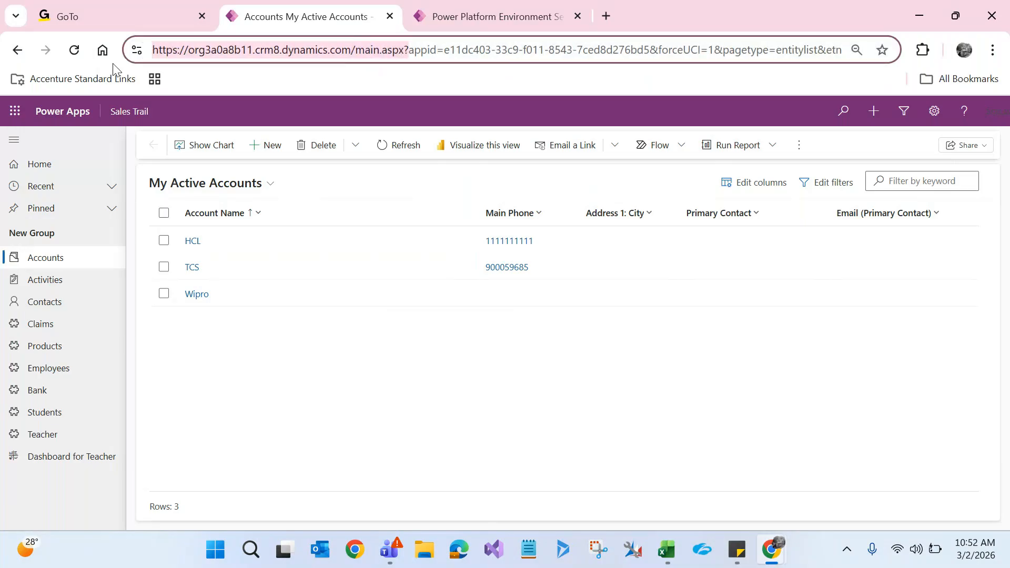
left_click(606, 16)
Step: Paste the base address and go to the CRM Settings page (main.aspx?settingsonly=true)
key("ctrl+v")
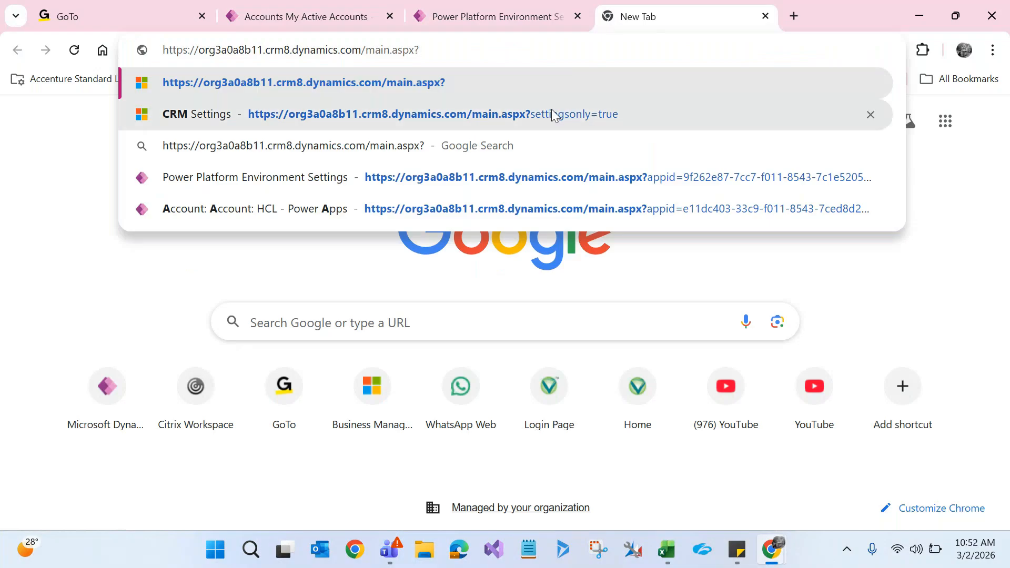
left_click(552, 112)
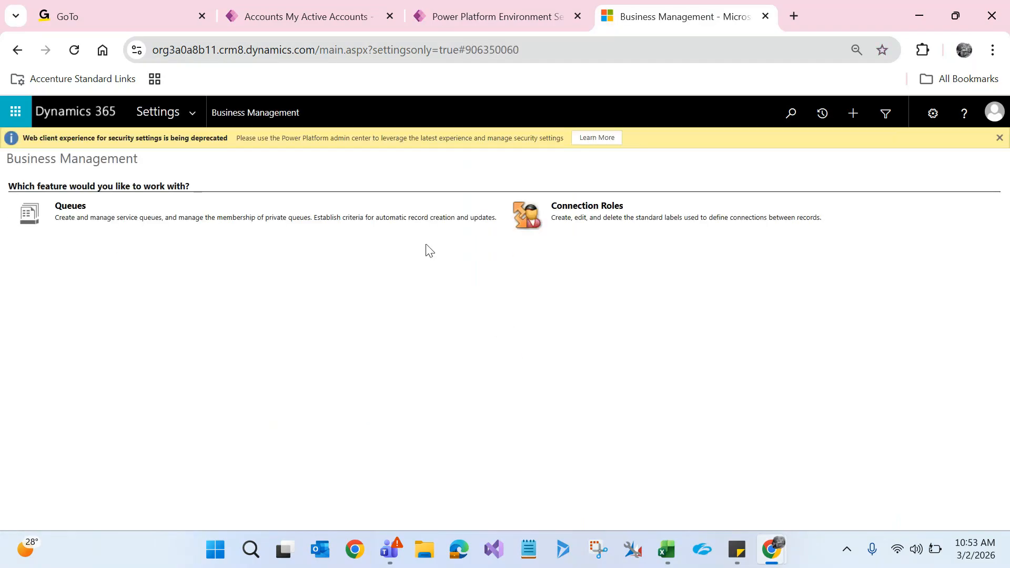
Step: Open Walmart CRM Components from Settings > Solutions, maximize its window, and expand Entities
left_click(194, 115)
left_click(213, 261)
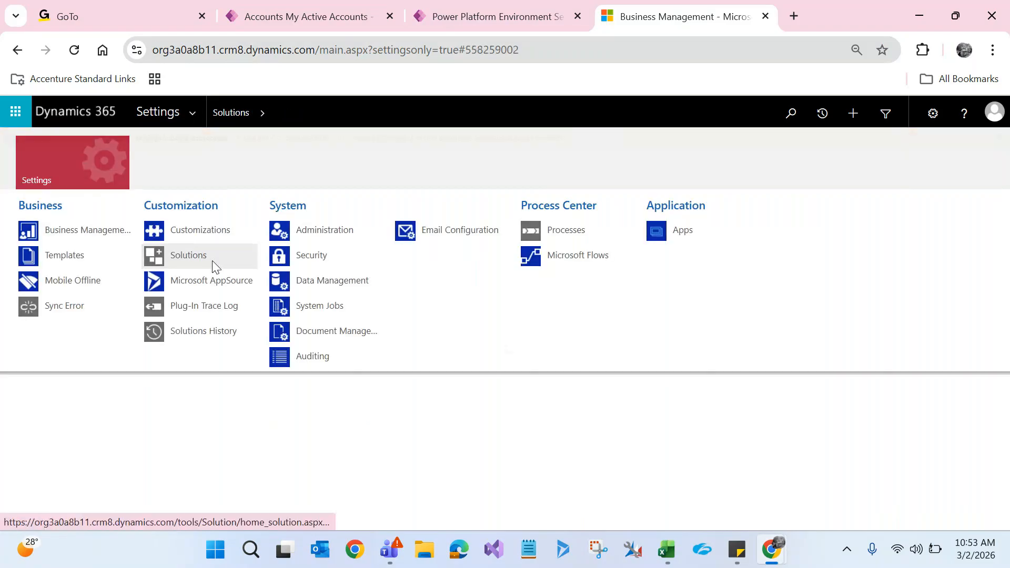
left_click(212, 262)
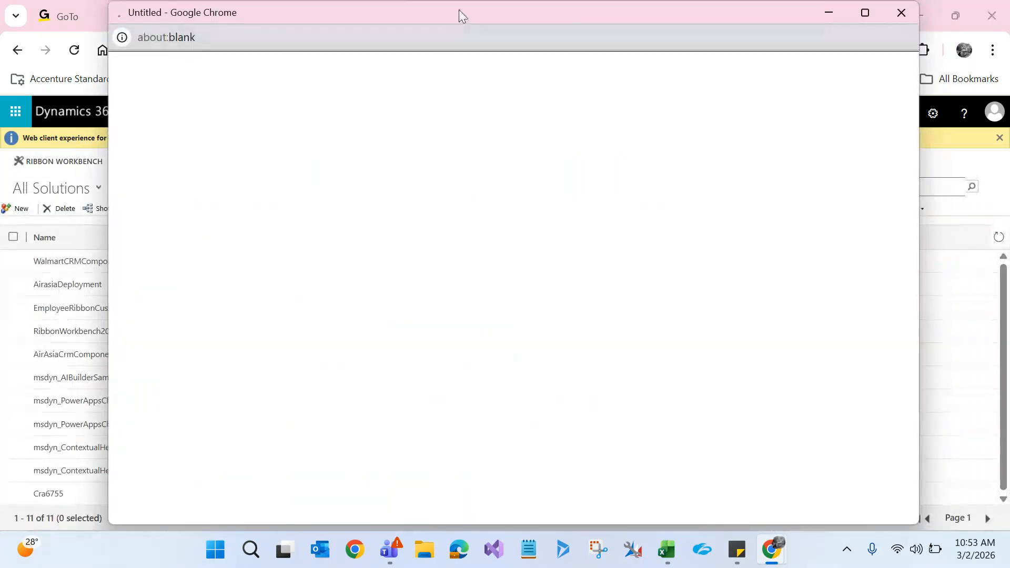
double_click(461, 7)
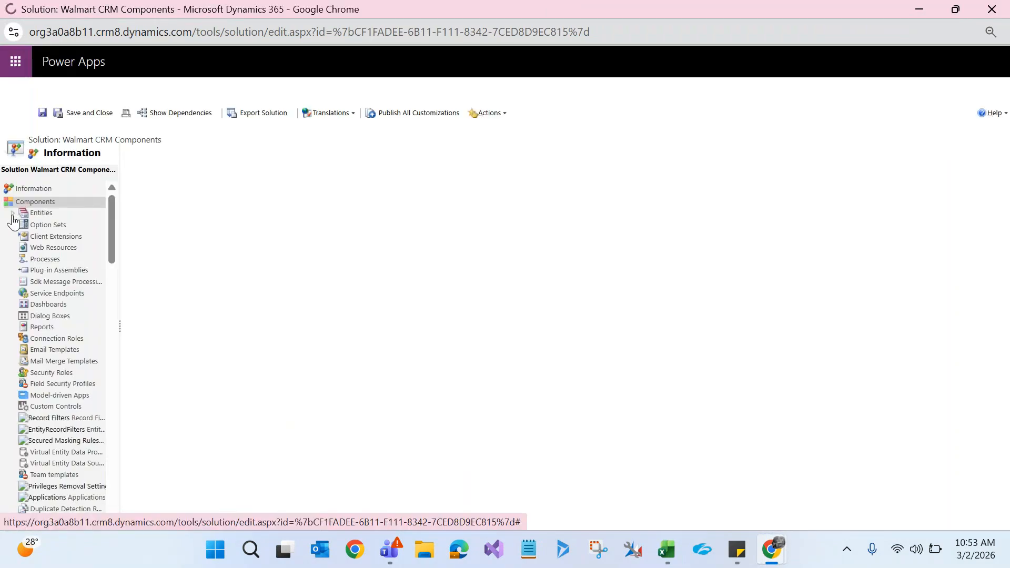
left_click(12, 215)
Step: Show the Claim entity's forms with a wider Form Type column, then switch to GoTo Meeting
left_click(23, 225)
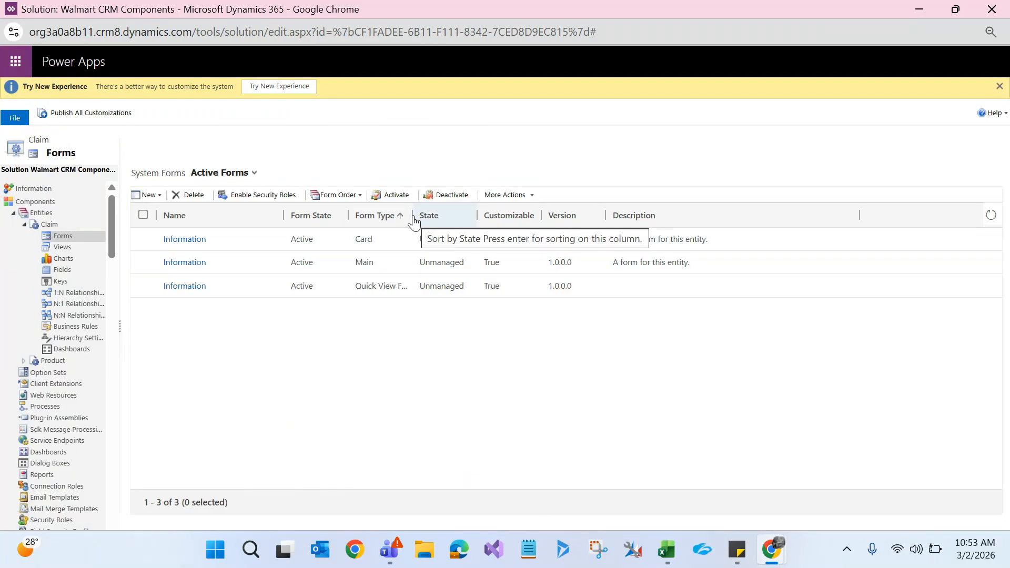
left_click_drag(413, 217, 500, 218)
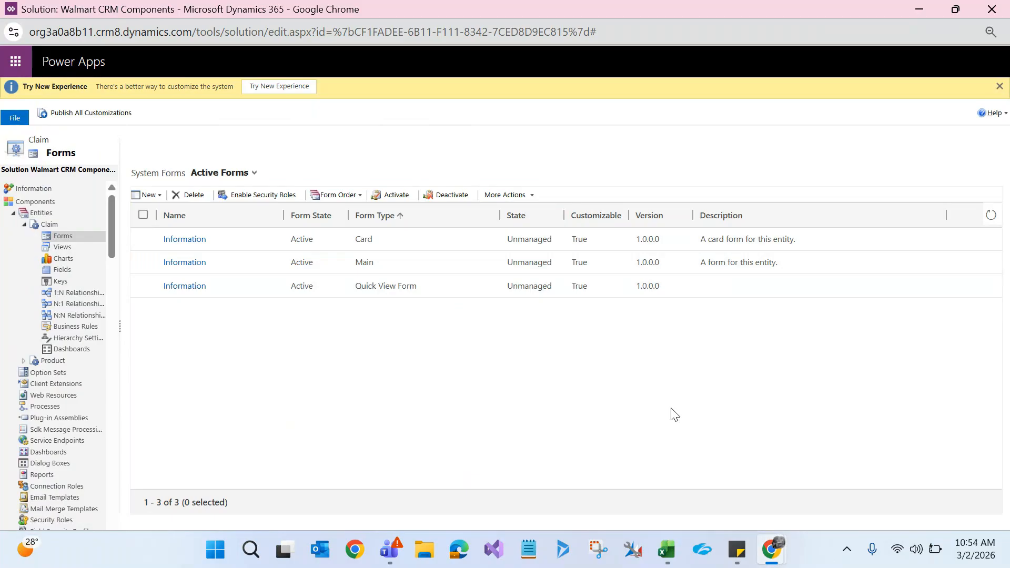
mouse_move(772, 550)
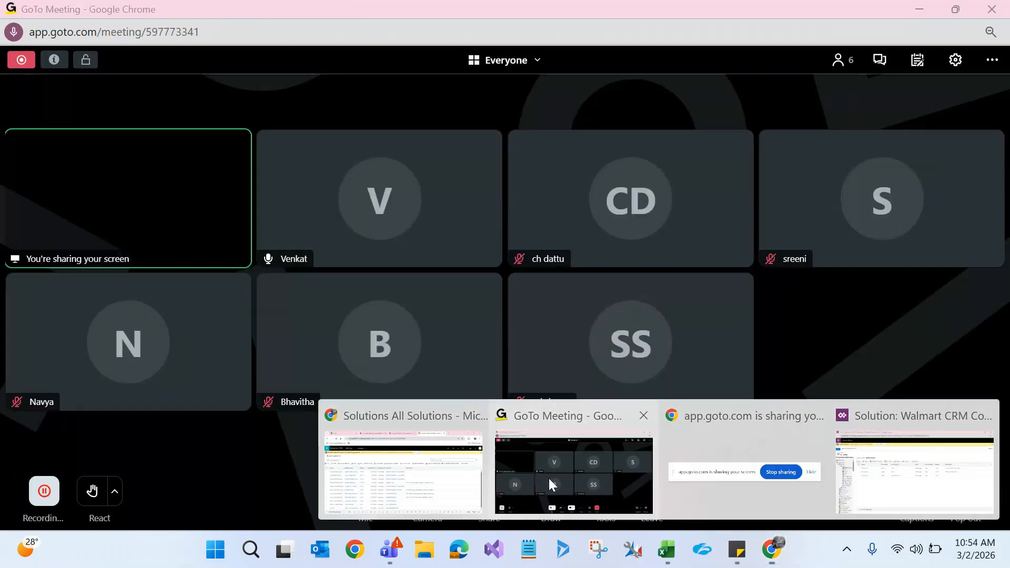
left_click(549, 480)
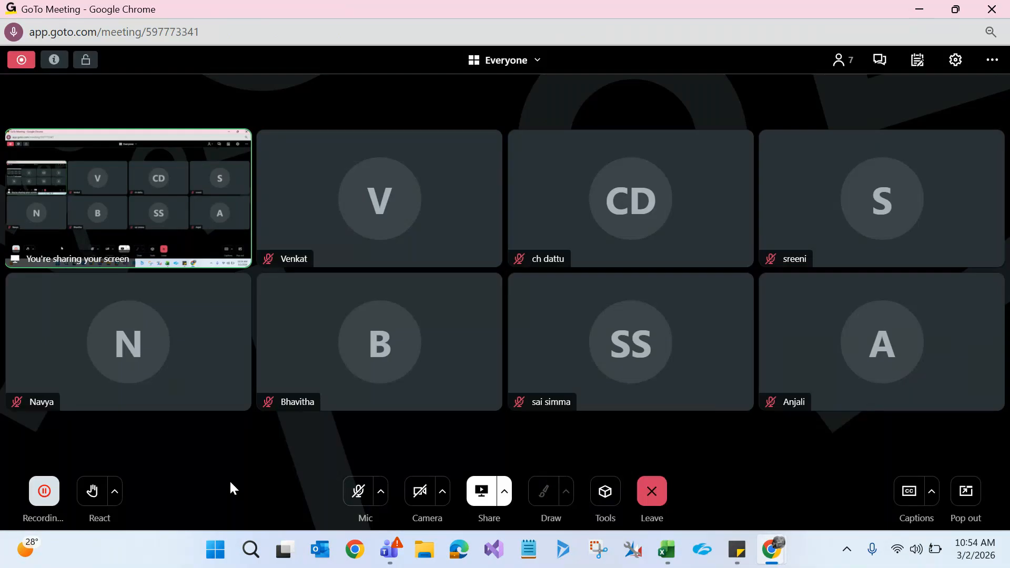
Step: Unmute the microphone and minimize GoTo Meeting to return to the Claim forms list
left_click(357, 491)
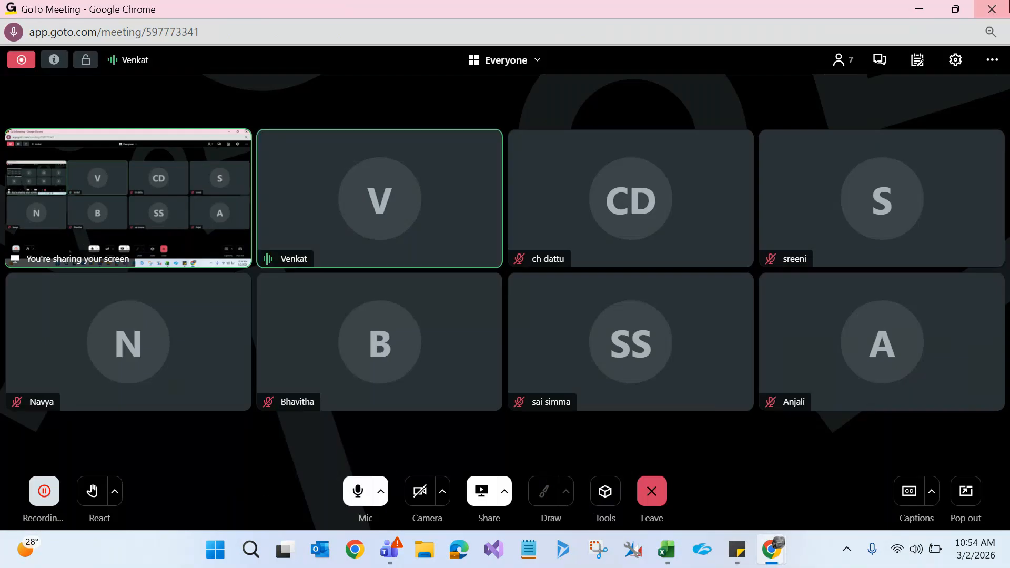
left_click(909, 12)
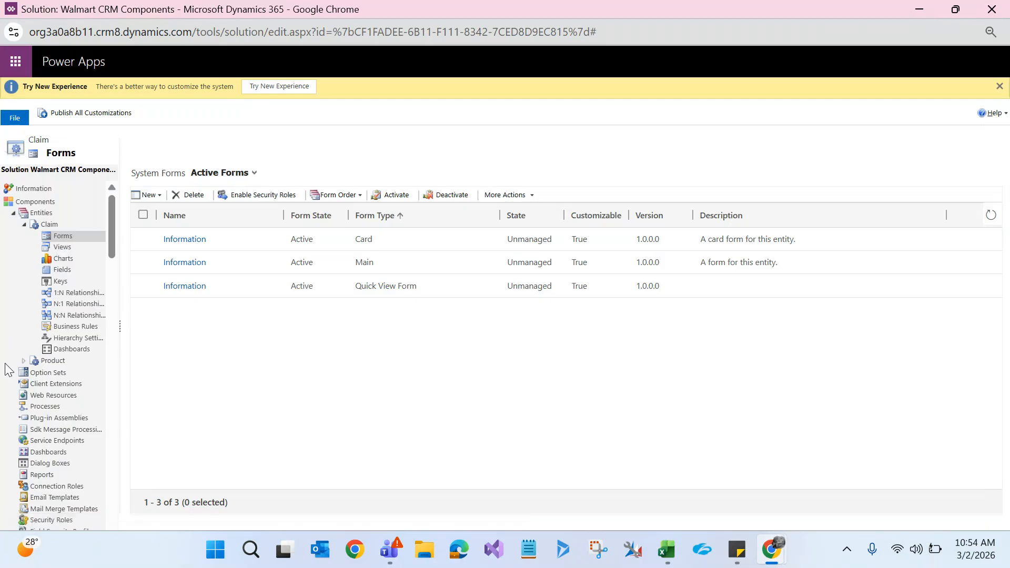
Step: Check Product's forms, return to Claim's forms, and list New options: Main, Quick View, Quick Create, Card Form
left_click(23, 362)
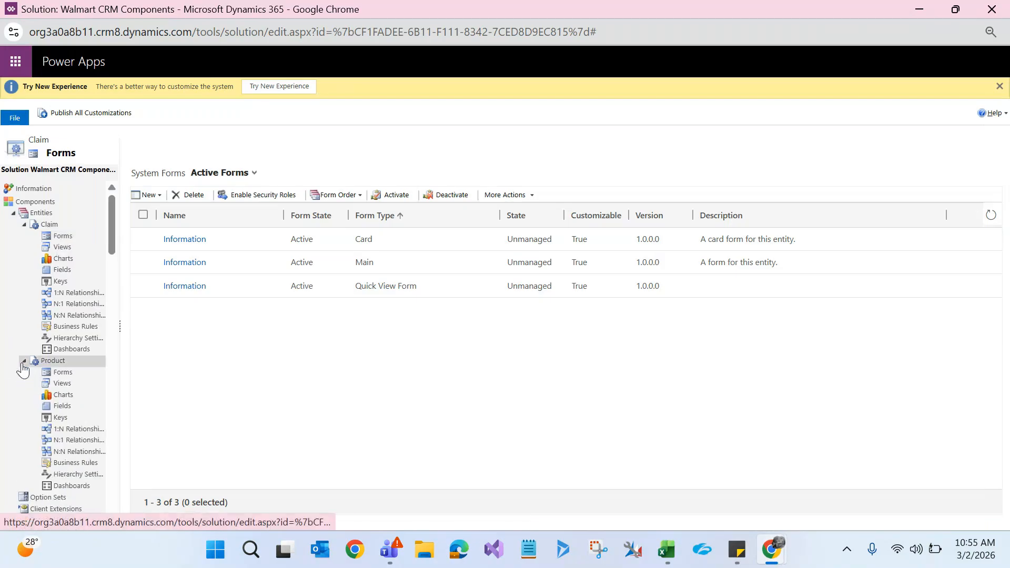
left_click(63, 374)
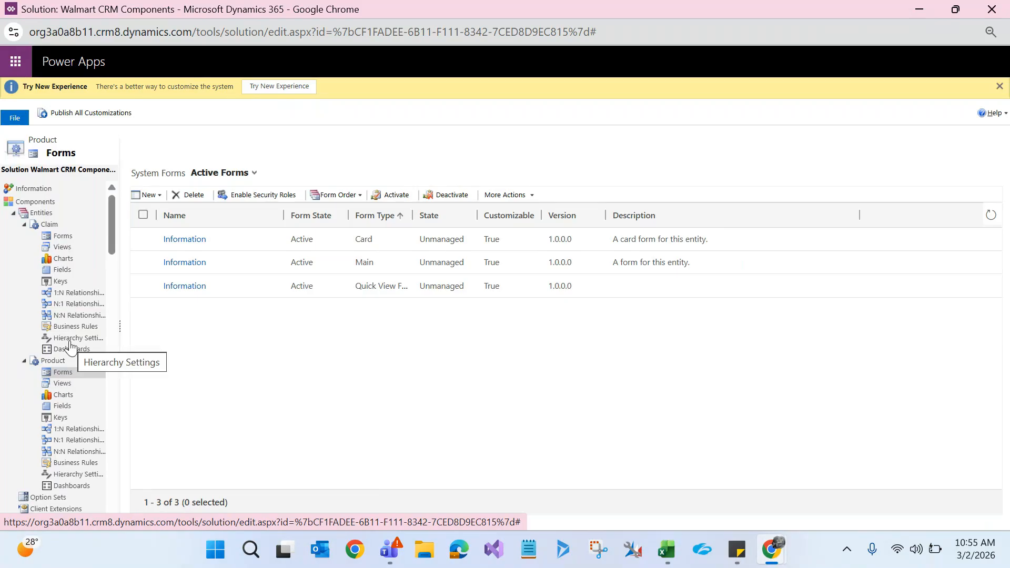
left_click(68, 237)
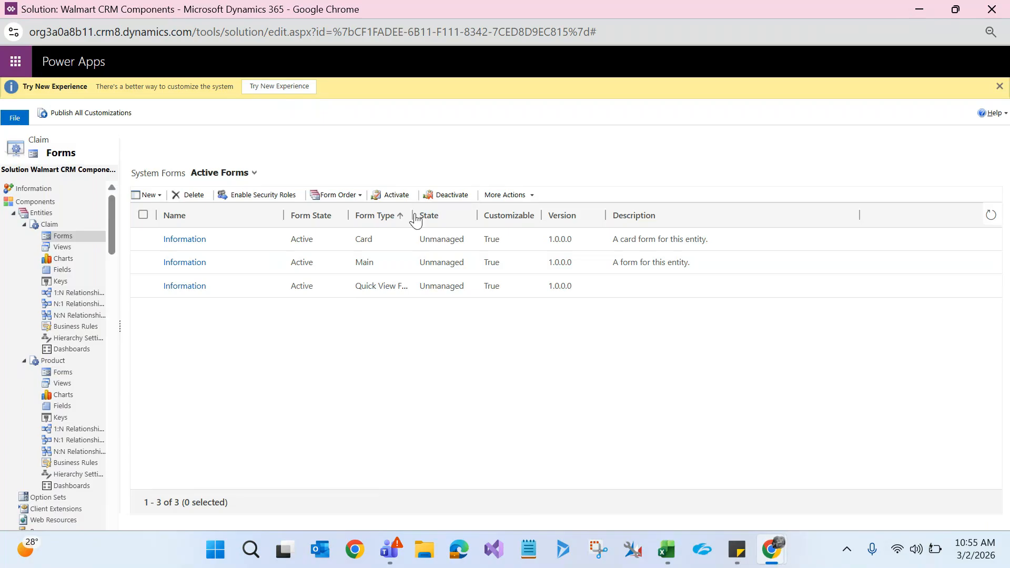
left_click_drag(415, 219, 464, 220)
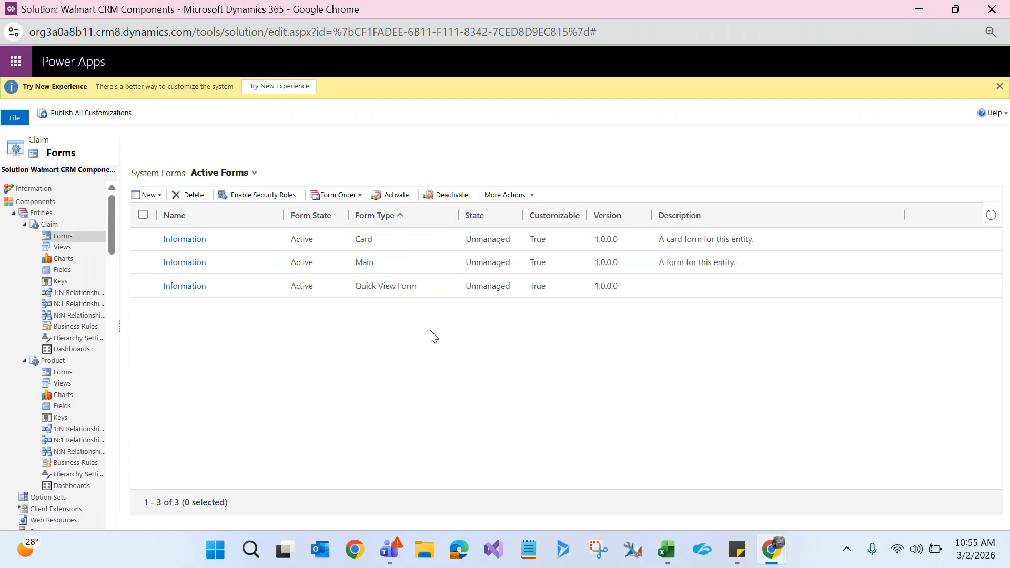
left_click(159, 195)
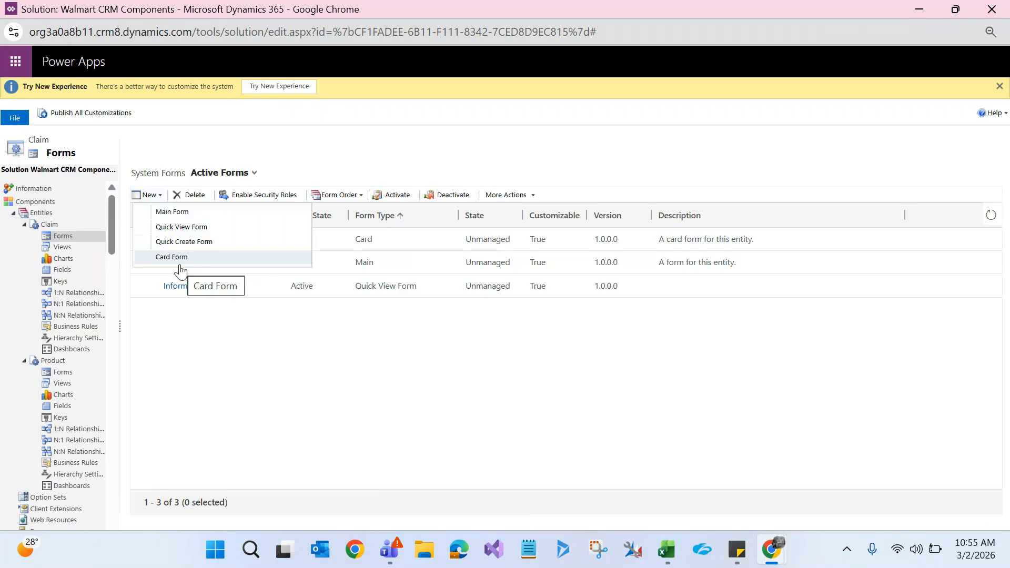
Step: Close the New dropdown, minimize the solution window, and switch to the My Active Accounts tab
left_click(225, 383)
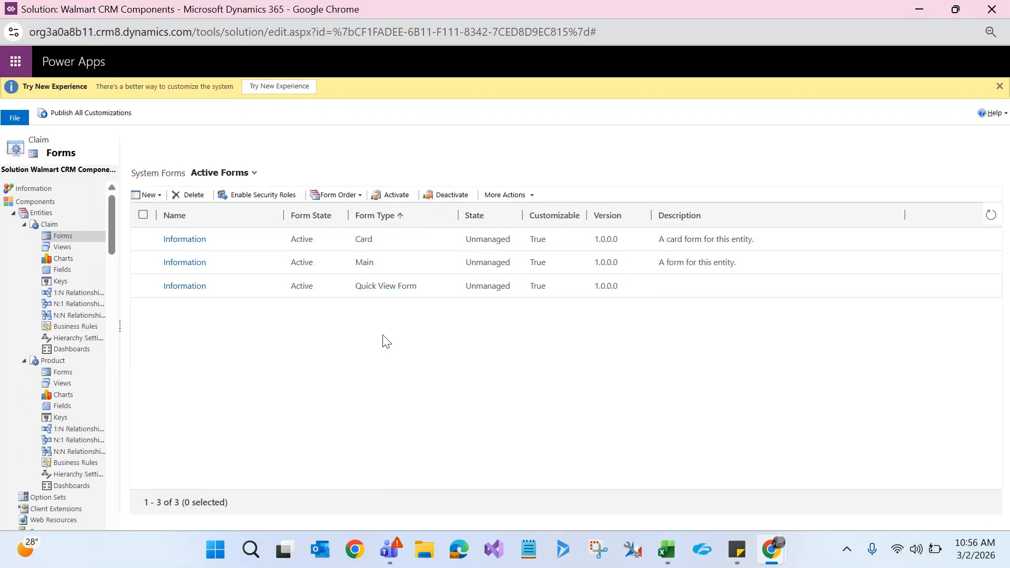
left_click(918, 9)
left_click(287, 15)
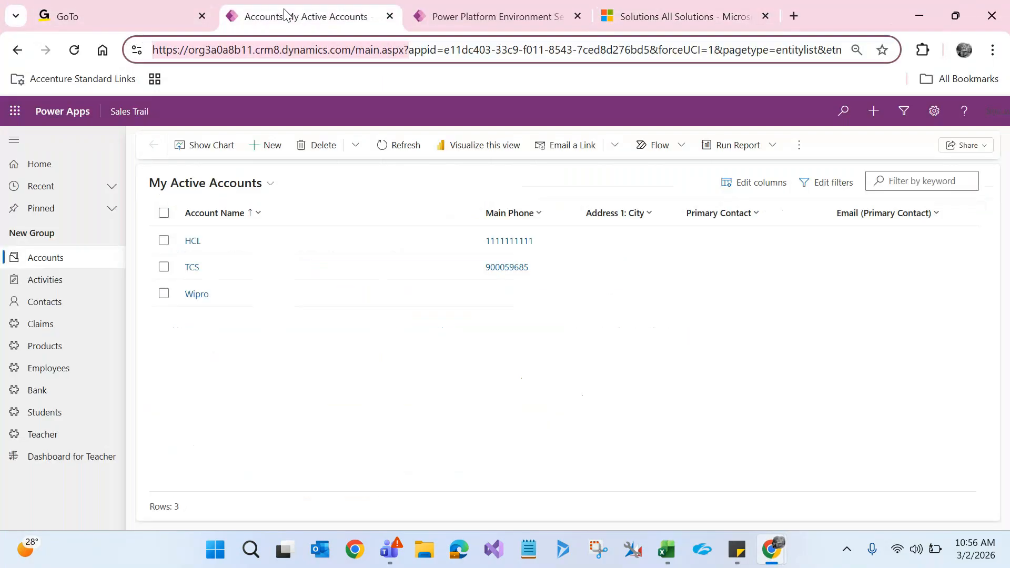
Step: Review the five active claims in Sales Trail, then return to the solution's Claim forms list
left_click(58, 331)
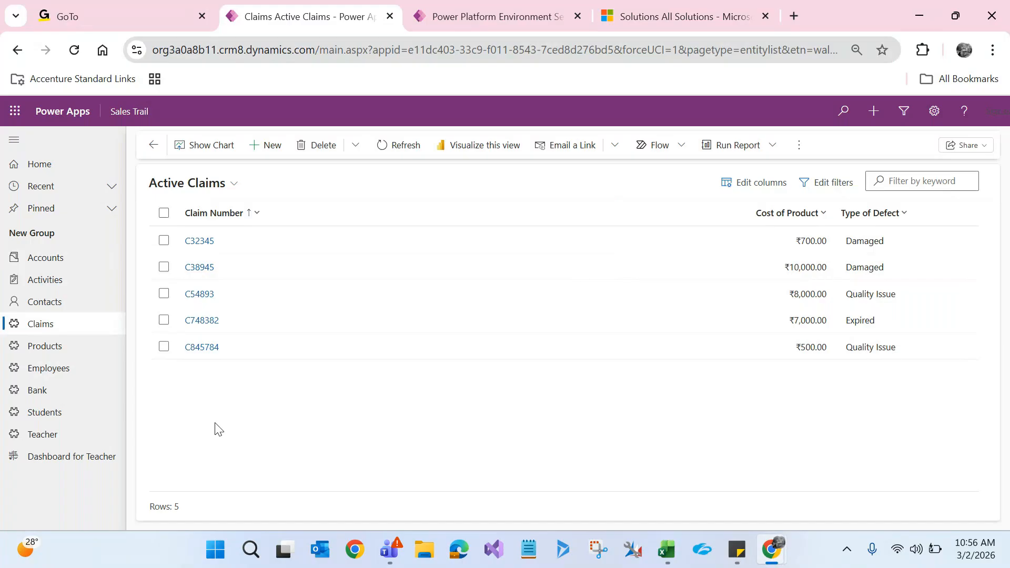
key("alt+Tab")
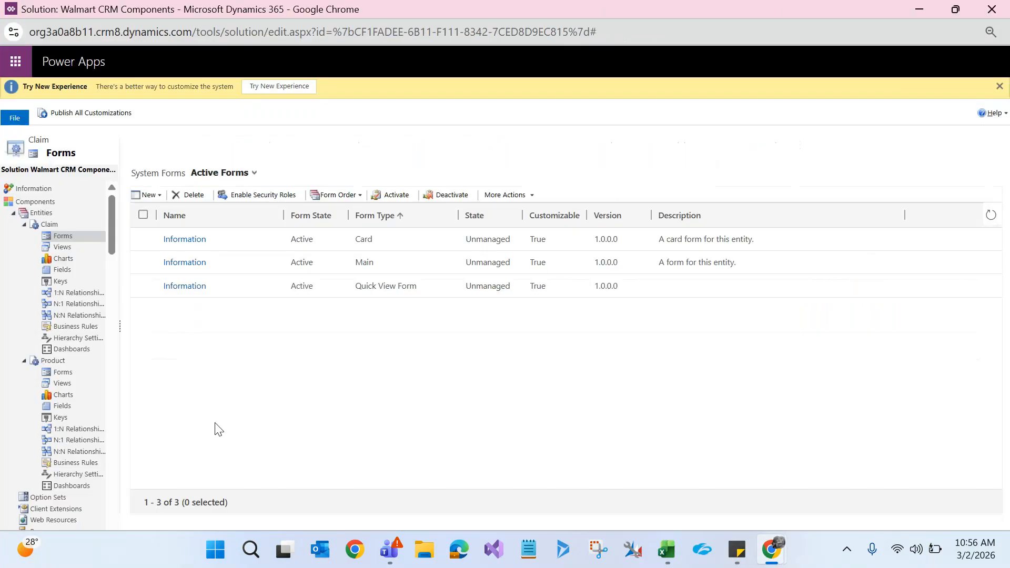
Step: Check the available new-form types for Claim, then return to the Sales Trail Active Claims list
left_click(154, 194)
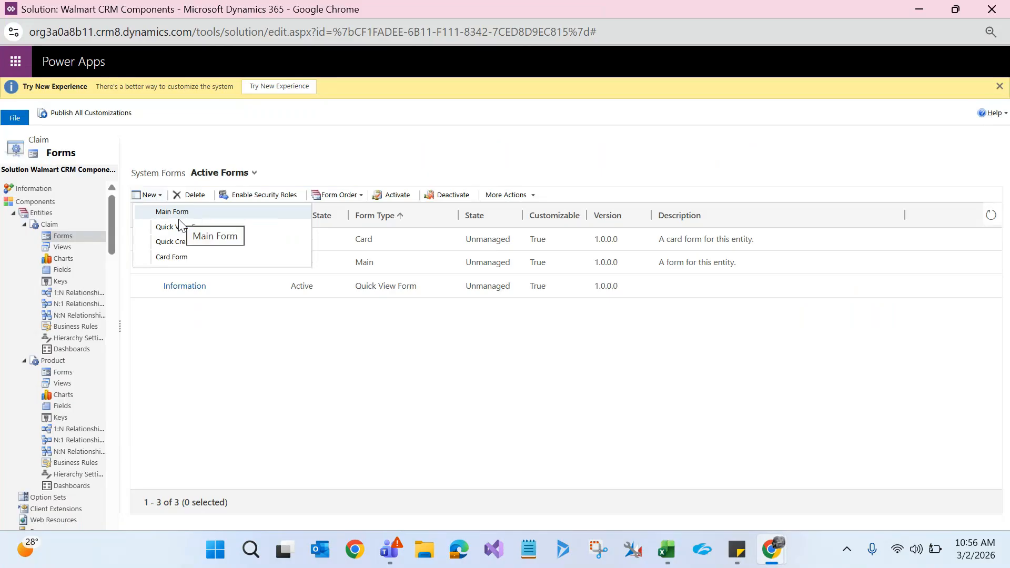
left_click(218, 393)
key("alt+Tab")
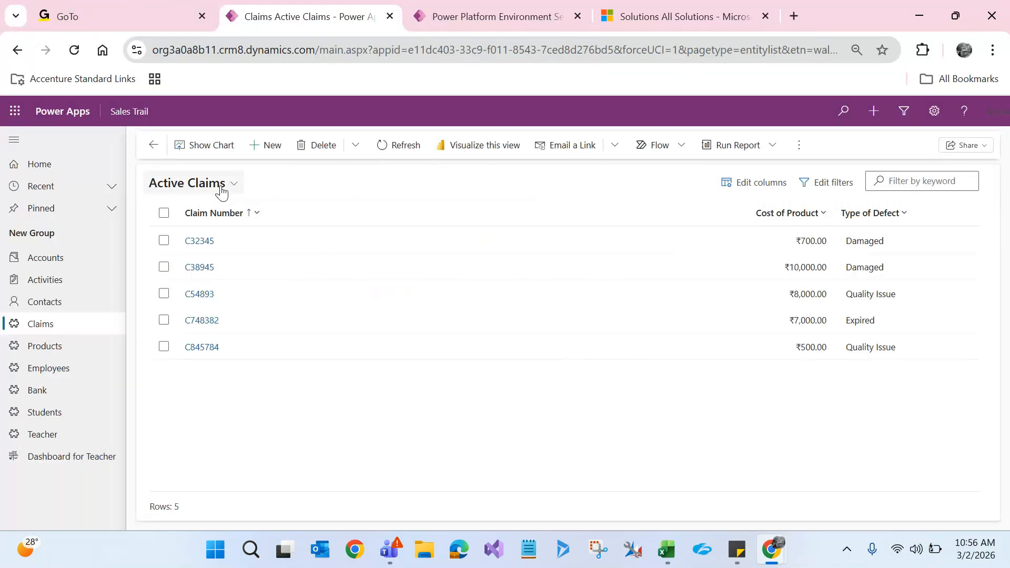
Step: View claim C38945's record, then return to the solution's Claim Card, Main and Quick View forms
left_click(205, 267)
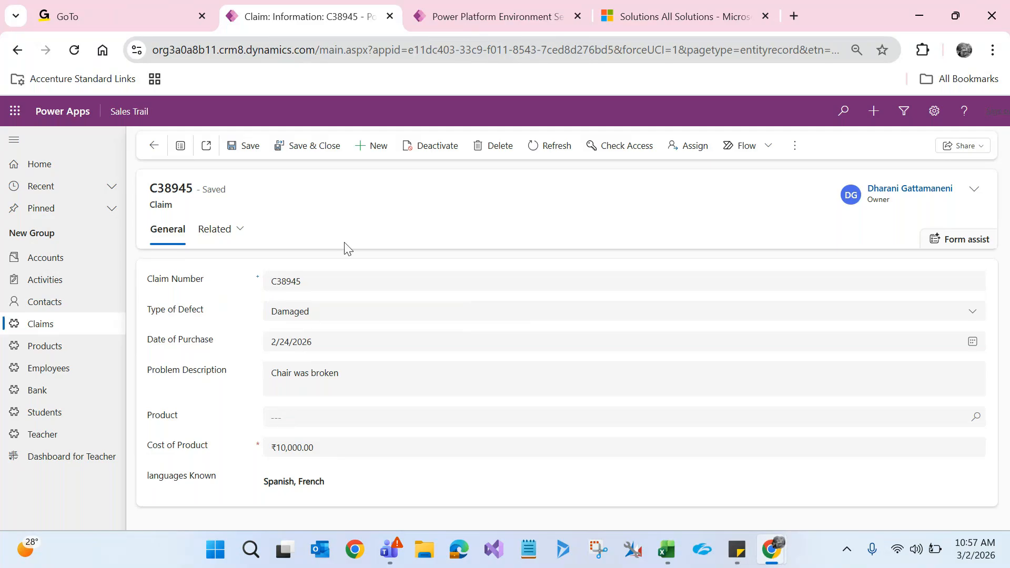
key("alt+Tab")
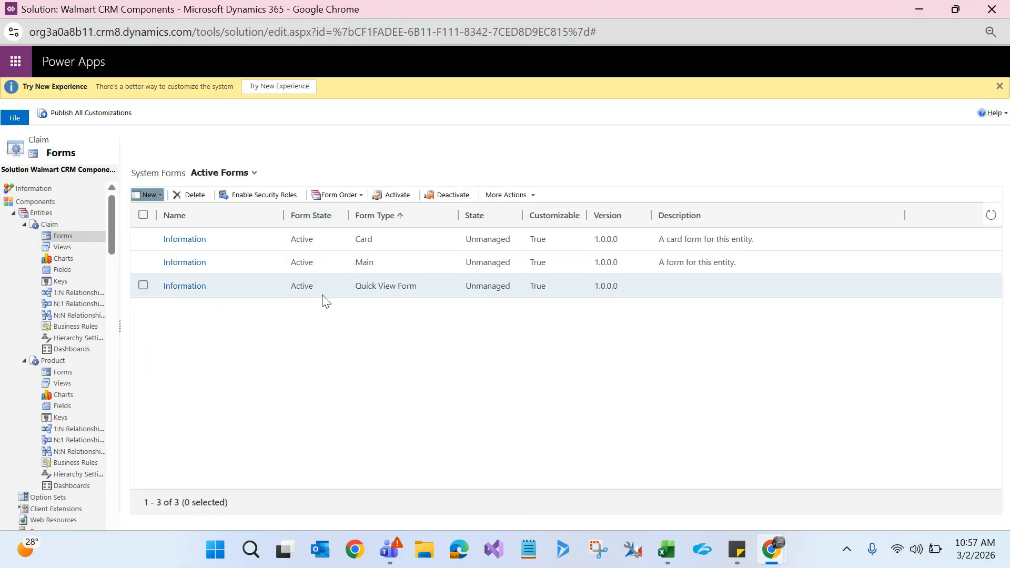
Step: Open the Main 'Information' Claim form in a maximized editor and compare it against claim C38945's record
left_click(192, 266)
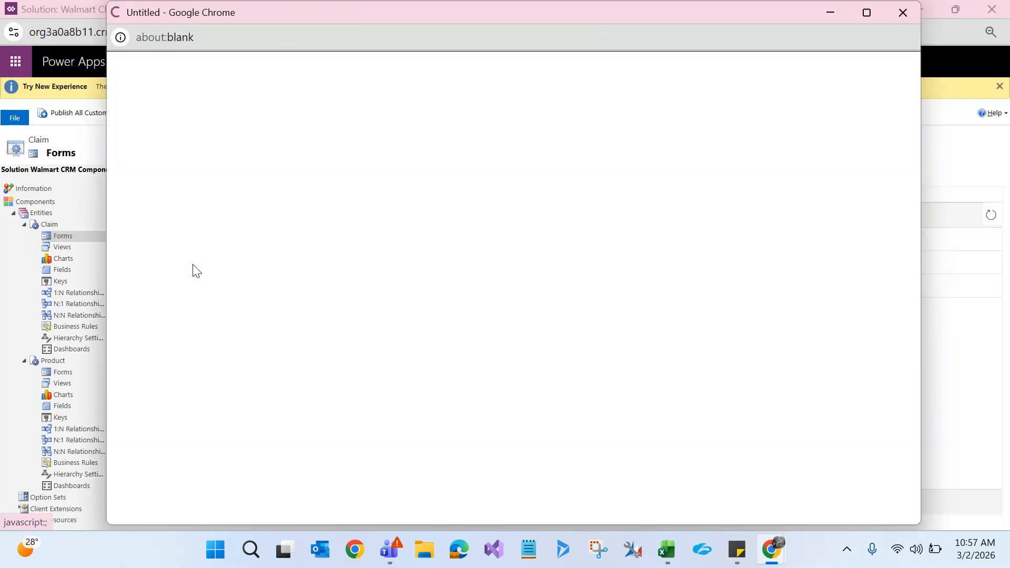
double_click(516, 14)
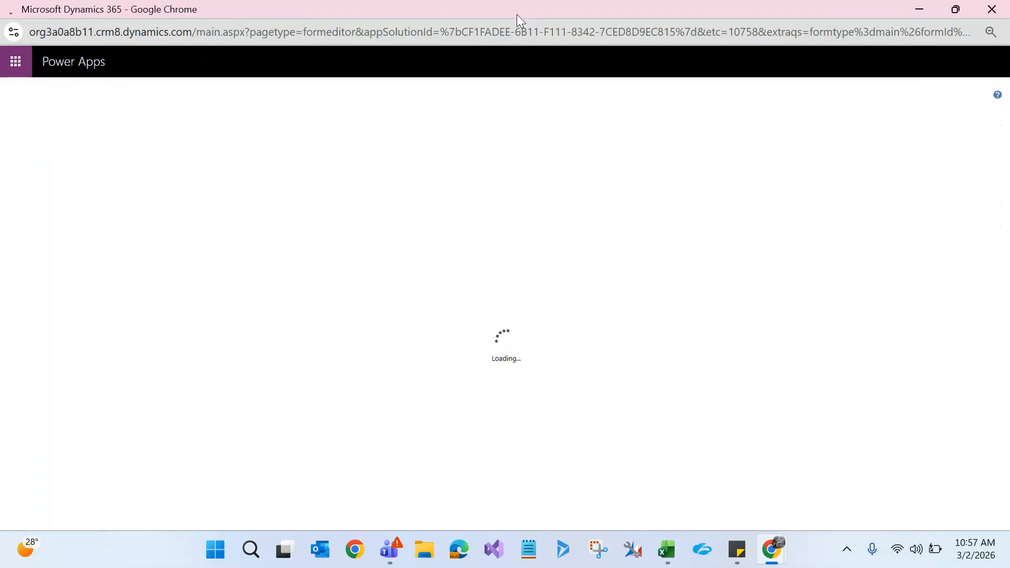
key("alt+Tab")
key("Tab")
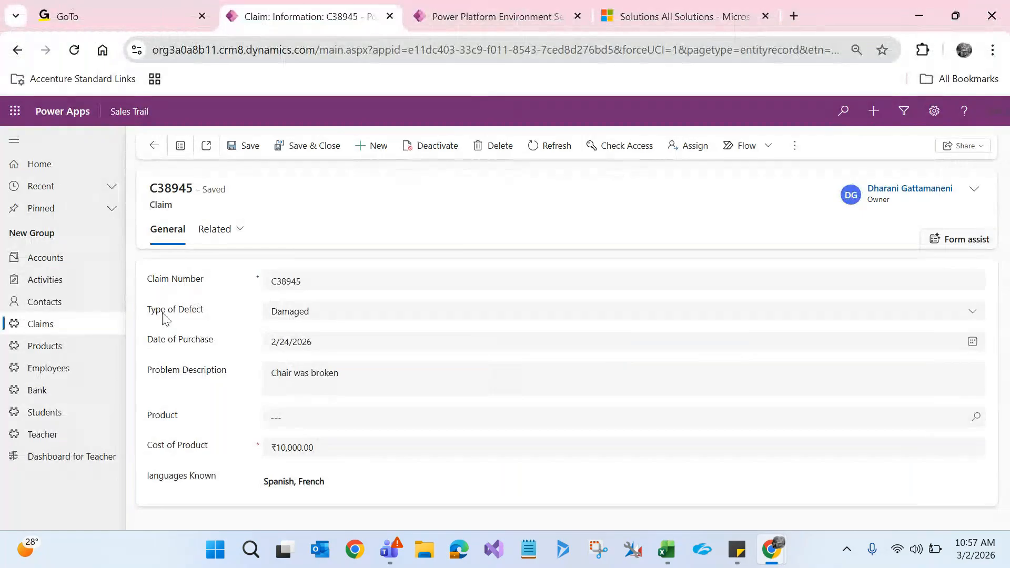
key("alt+Tab")
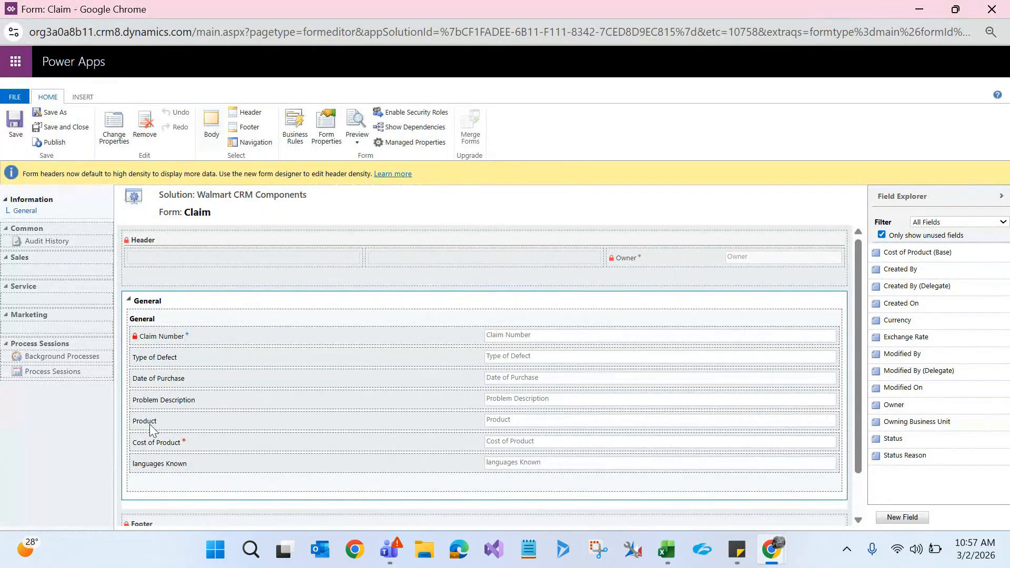
key("alt+Tab")
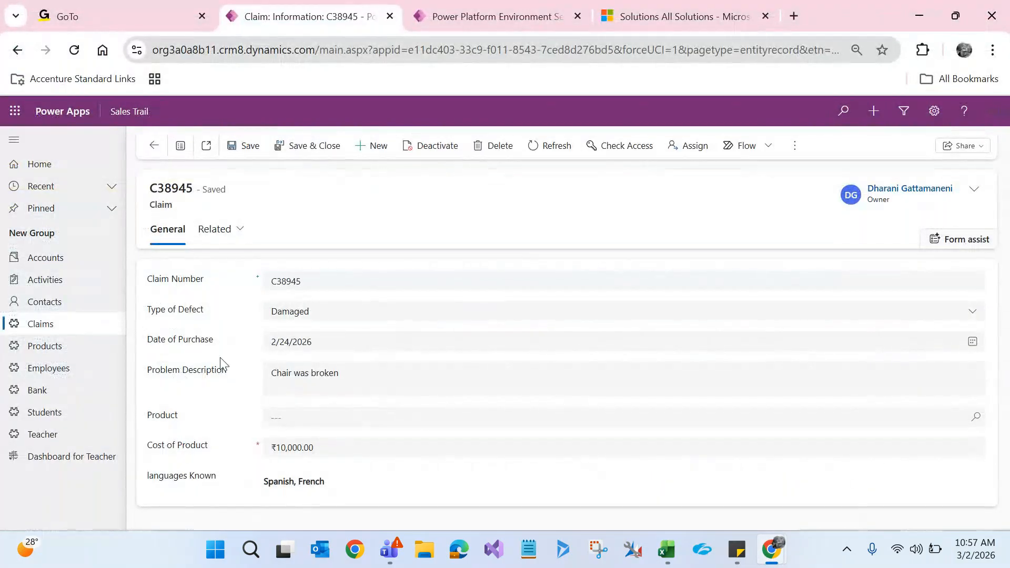
key("alt+Tab")
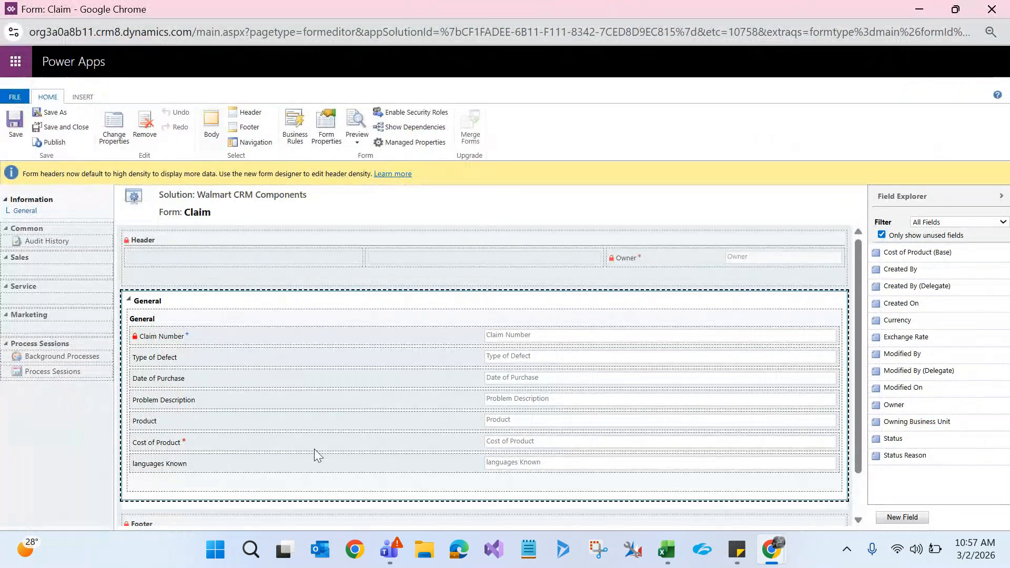
key("alt+Tab")
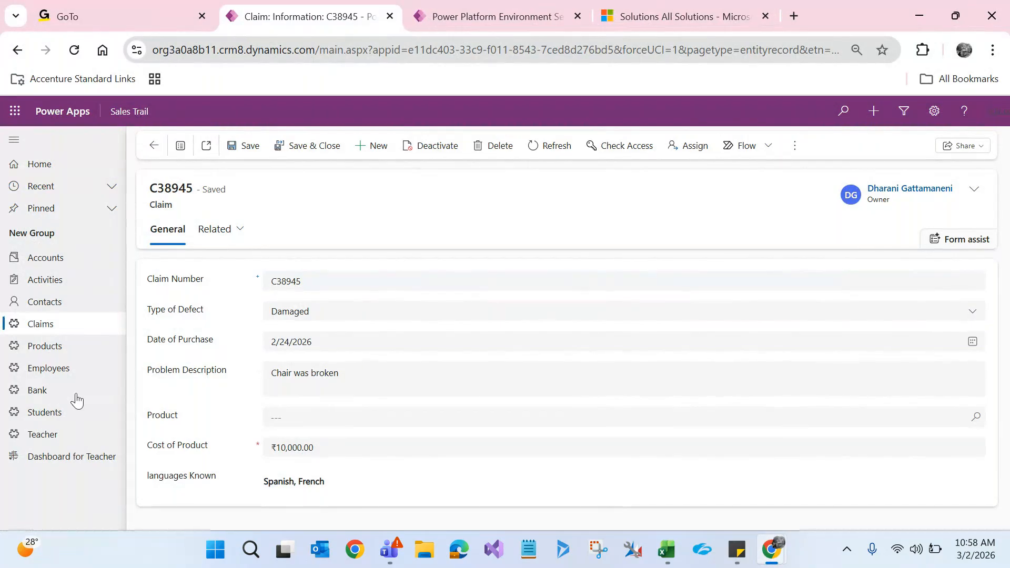
Step: Open one of the records from the Sales Trail active employees list
left_click(49, 374)
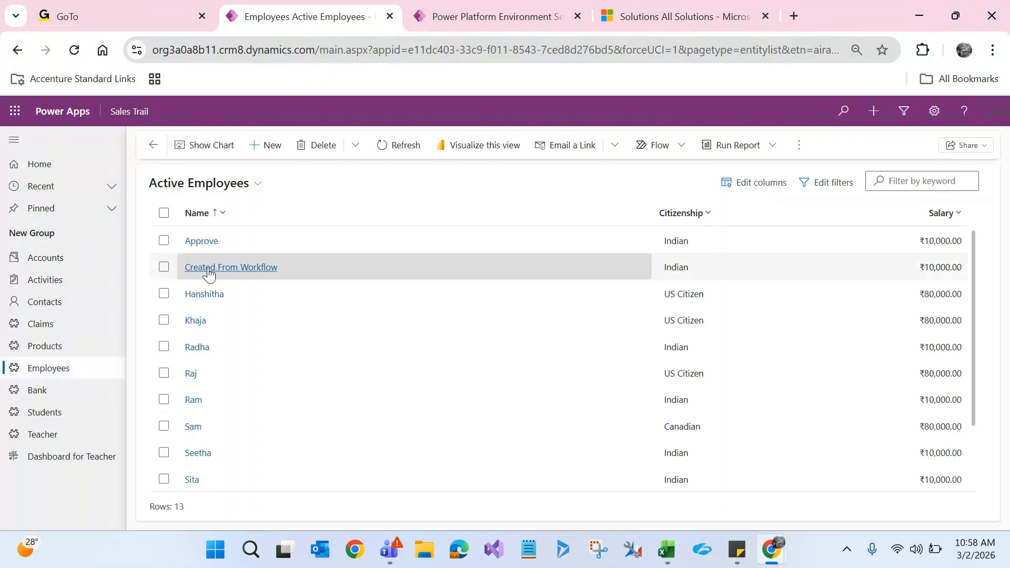
left_click(214, 298)
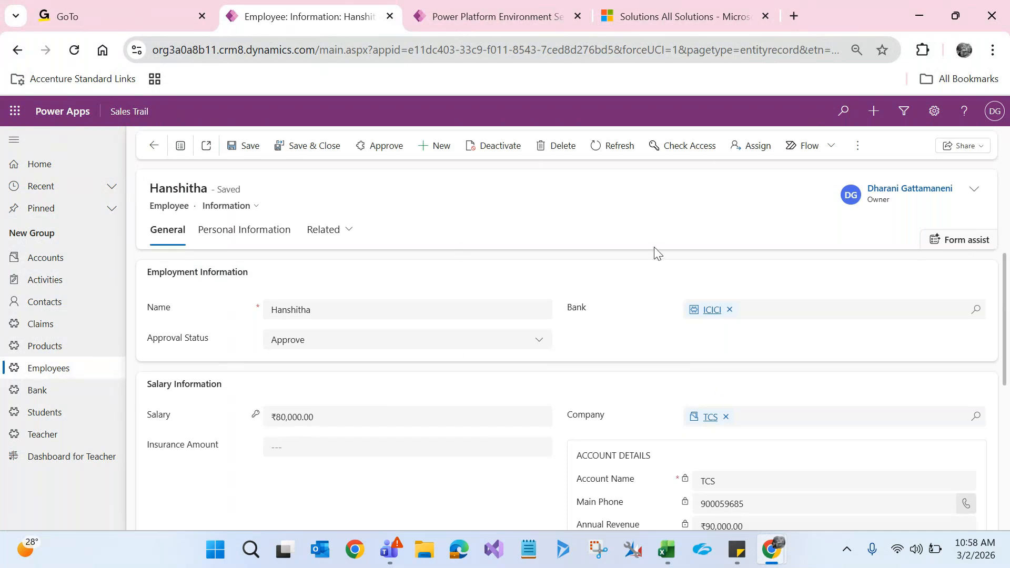
double_click(169, 211)
Step: Open a contact record from Contacts, then return to the Claim form editor
left_click(54, 310)
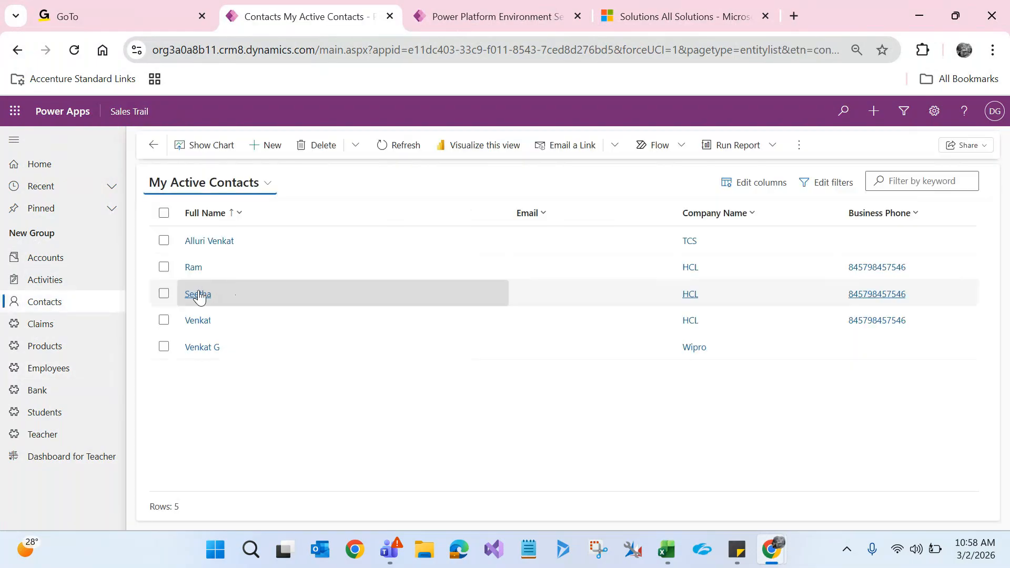
left_click(199, 295)
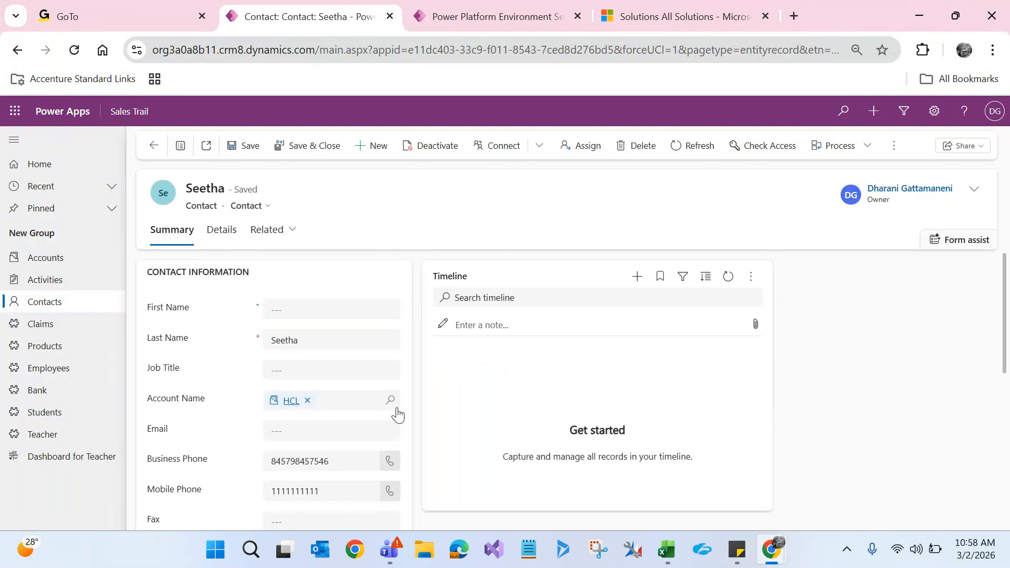
double_click(201, 205)
left_click(426, 224)
key("alt+Tab")
left_click(374, 232)
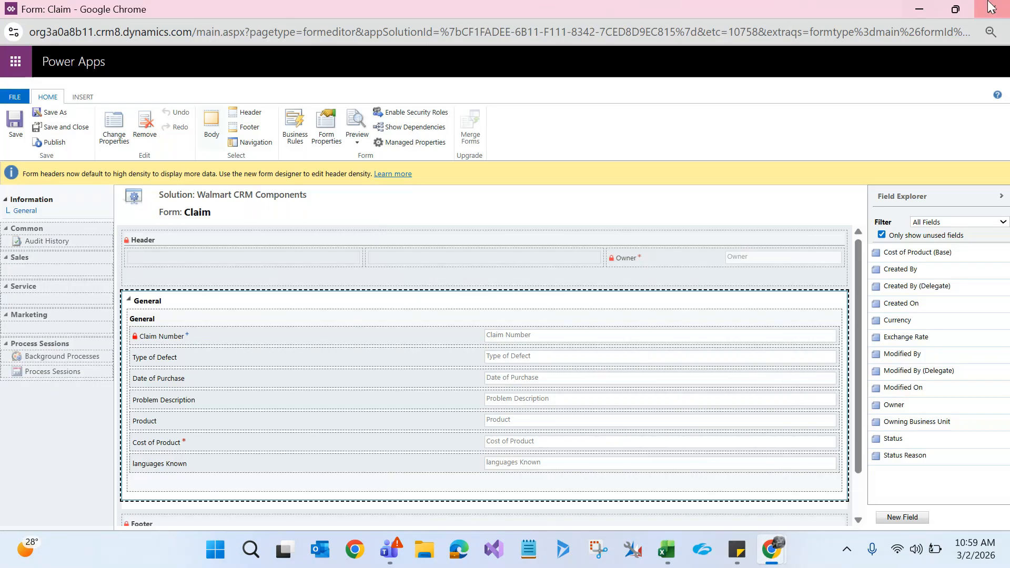
Step: Reopen the main Claim form in a fresh, maximized form editor
left_click(1005, 5)
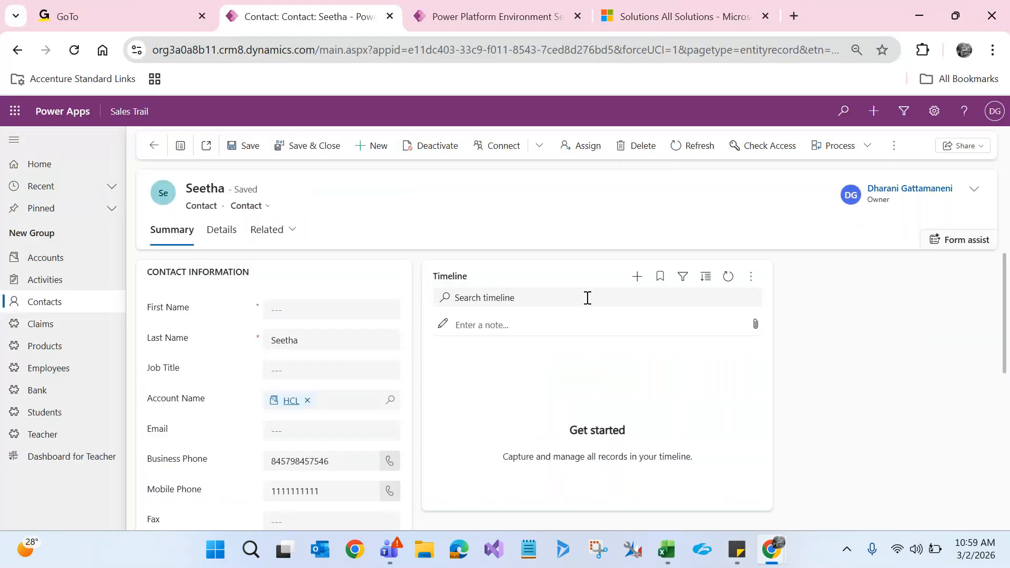
key("alt+Tab")
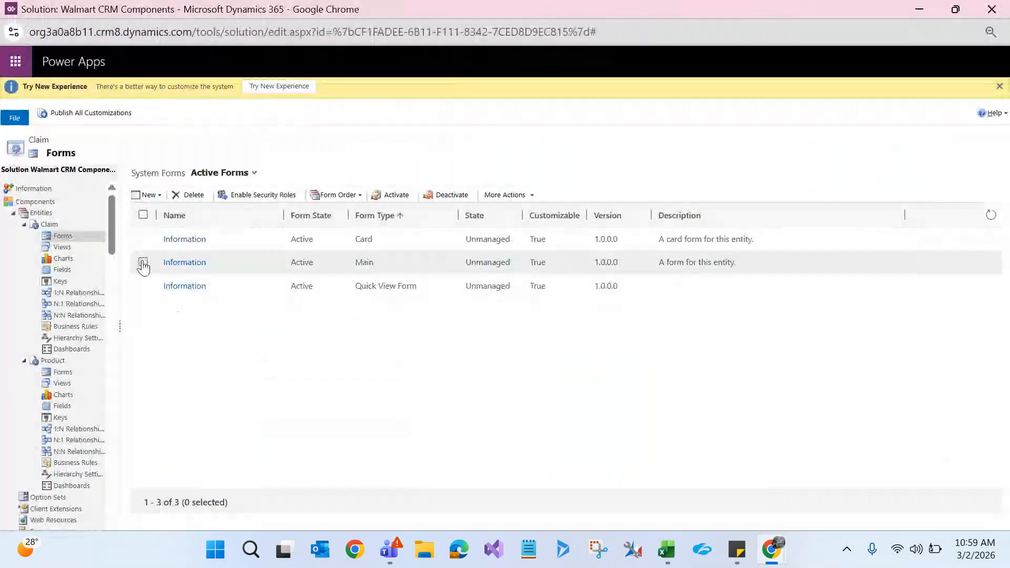
left_click(144, 263)
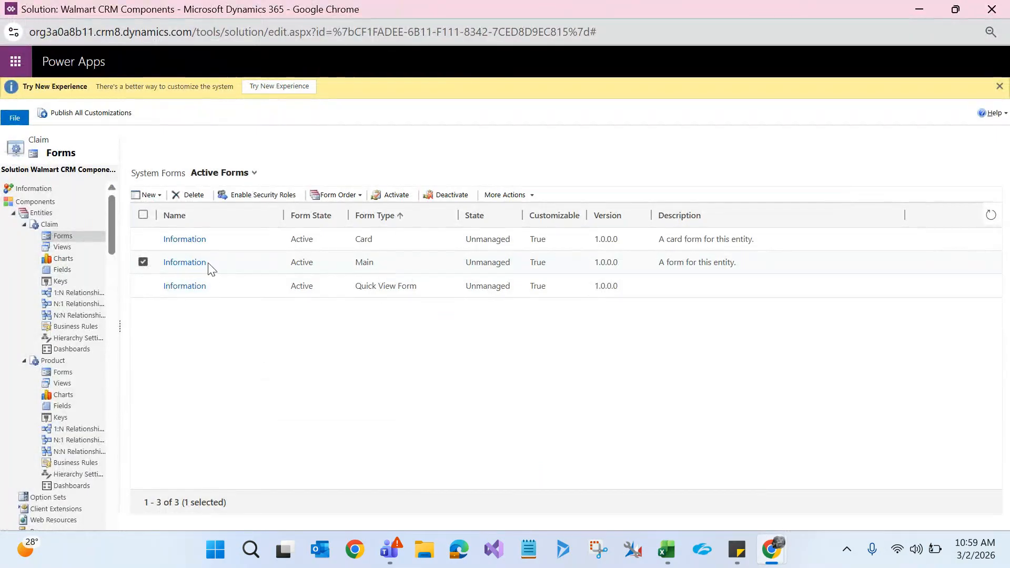
left_click(181, 266)
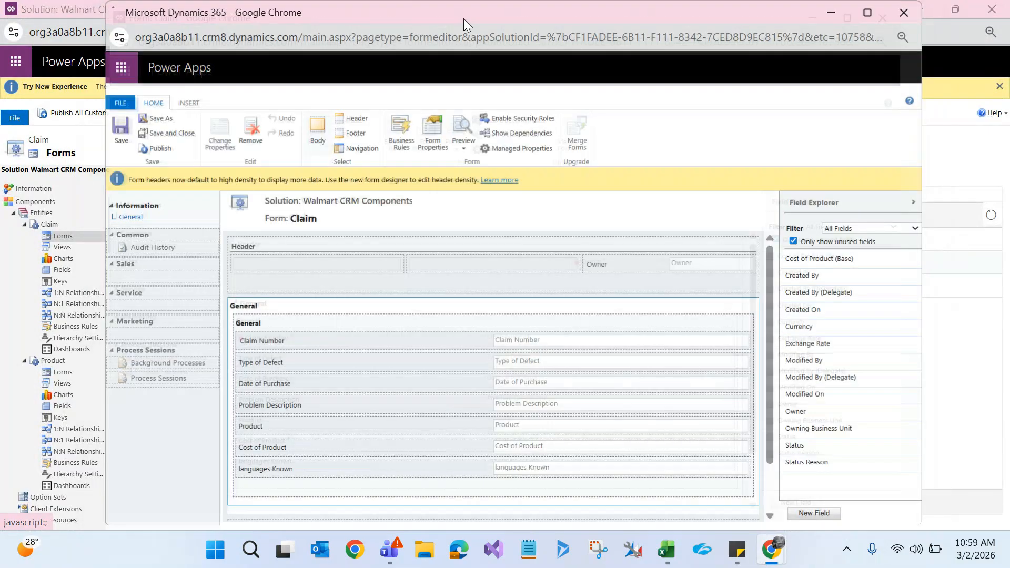
double_click(463, 18)
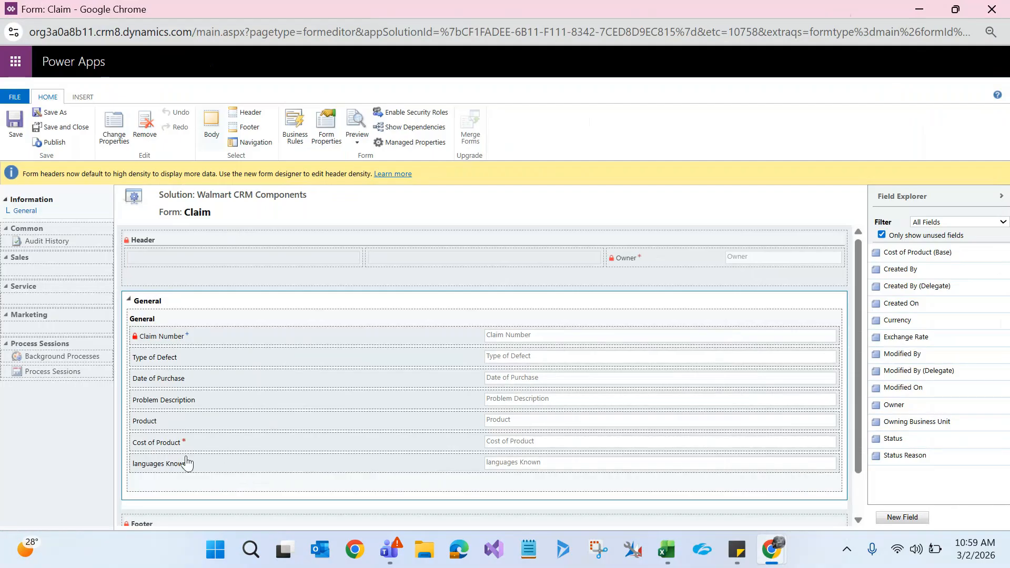
Step: Place Product, then Cost of Product, directly under Claim Number and save the form
left_click(165, 446)
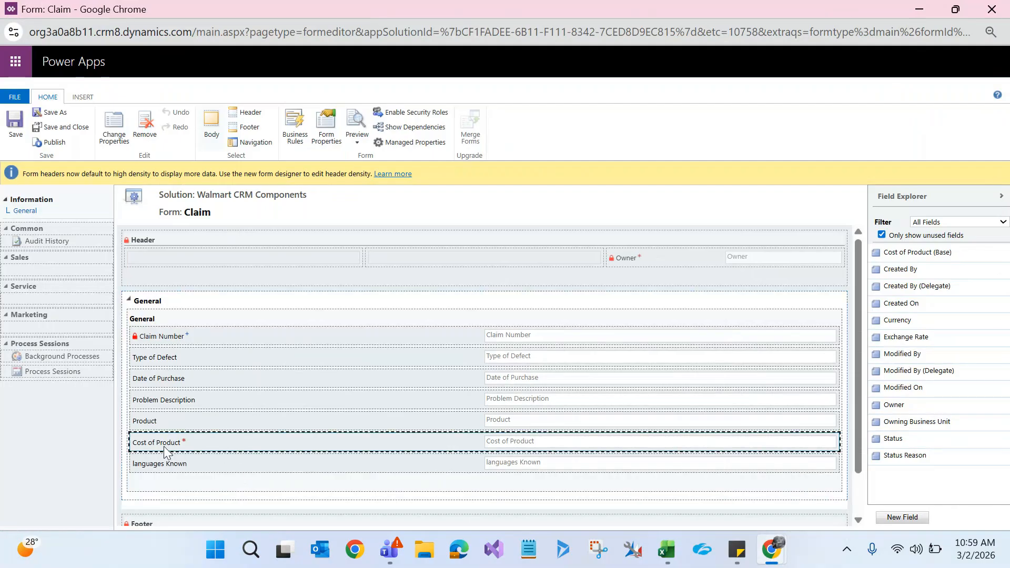
left_click(168, 426)
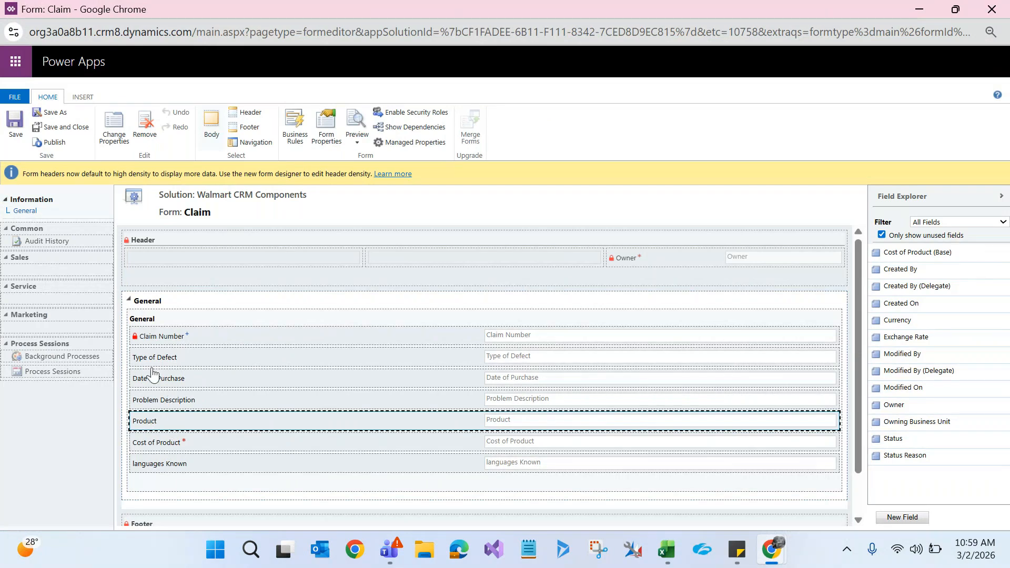
left_click_drag(201, 426, 199, 355)
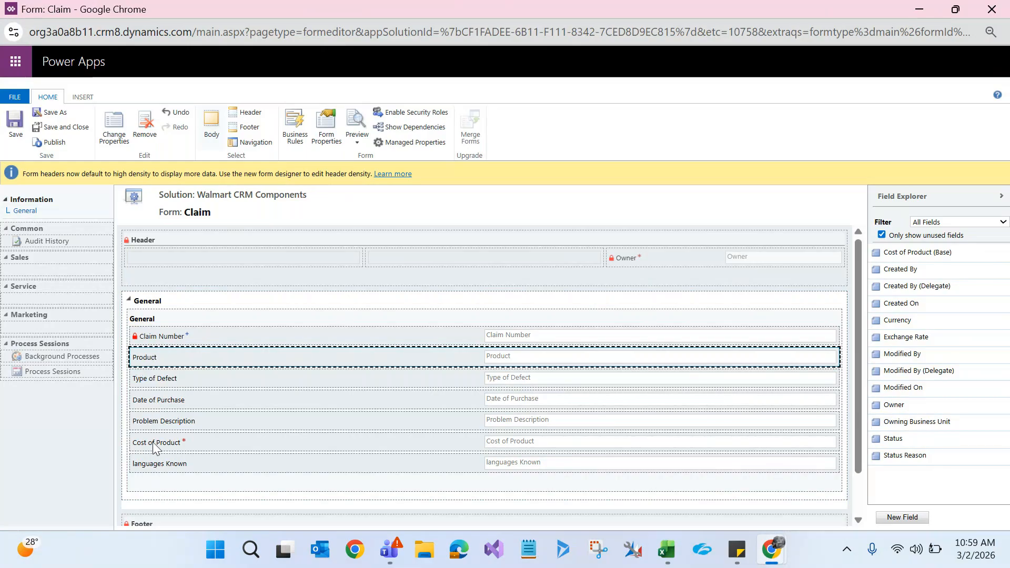
left_click_drag(152, 444, 157, 383)
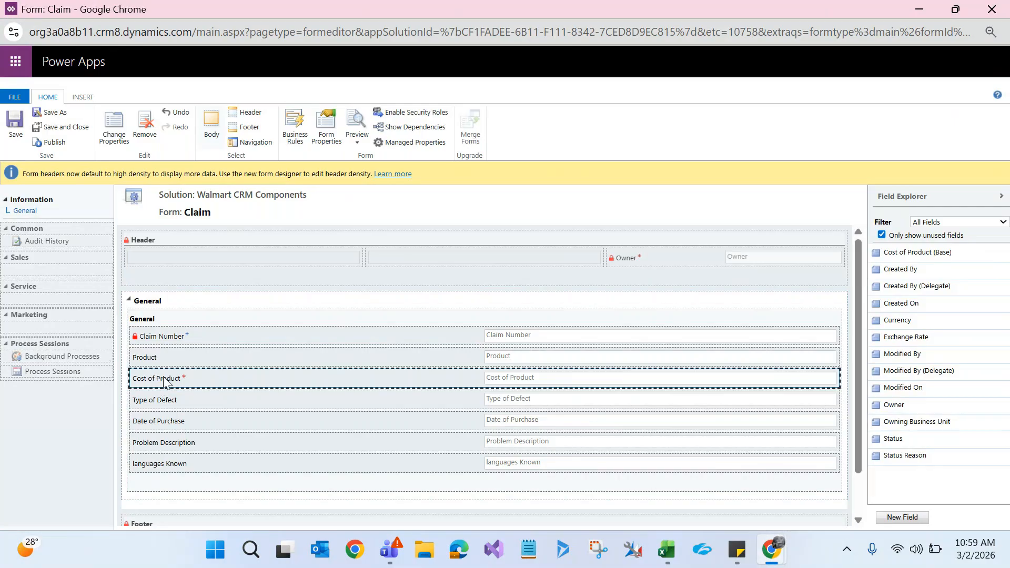
left_click(17, 124)
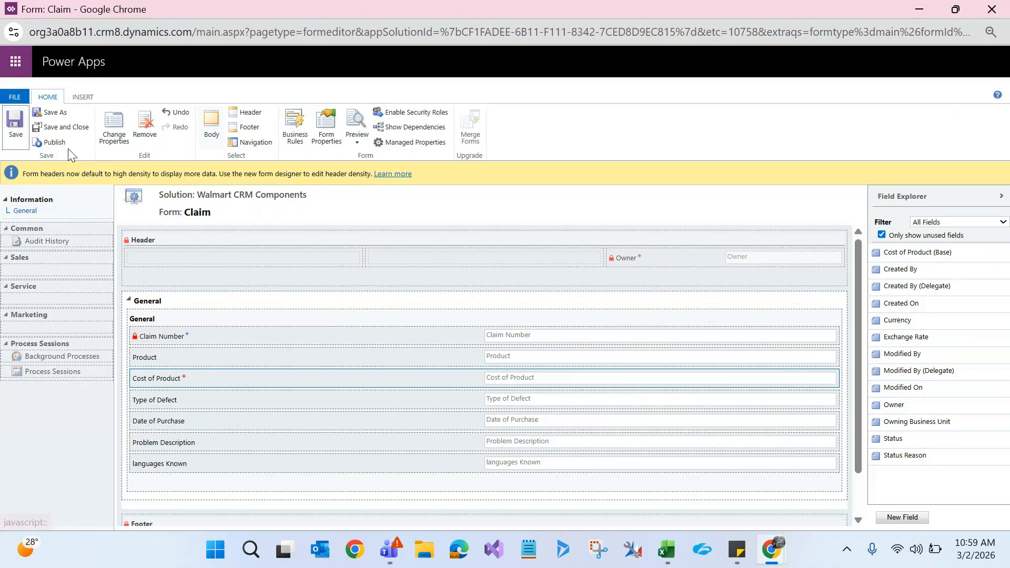
Step: Publish the rearranged Claim form and return to the running Sales Trail app
left_click(55, 142)
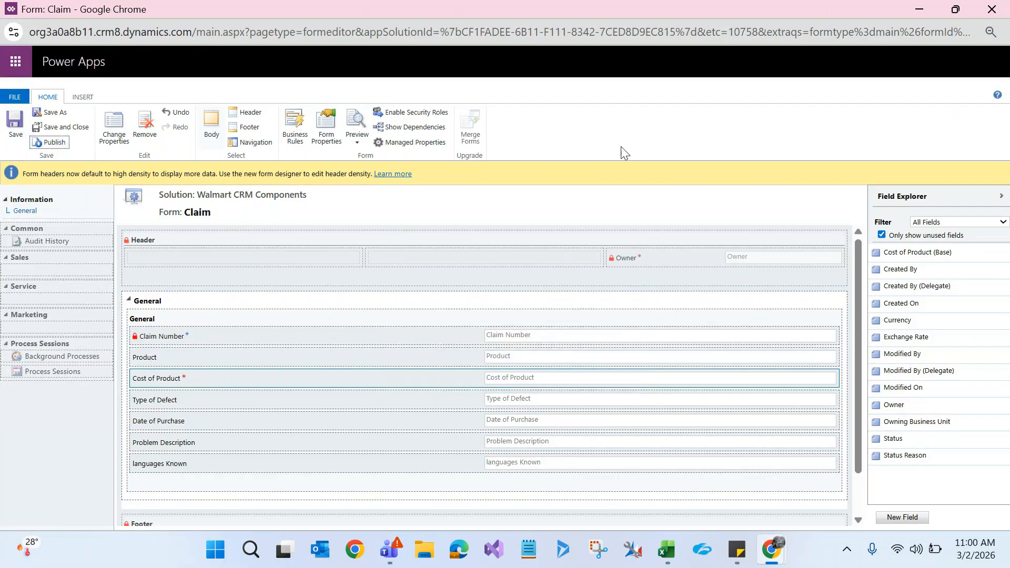
left_click(926, 8)
left_click(919, 9)
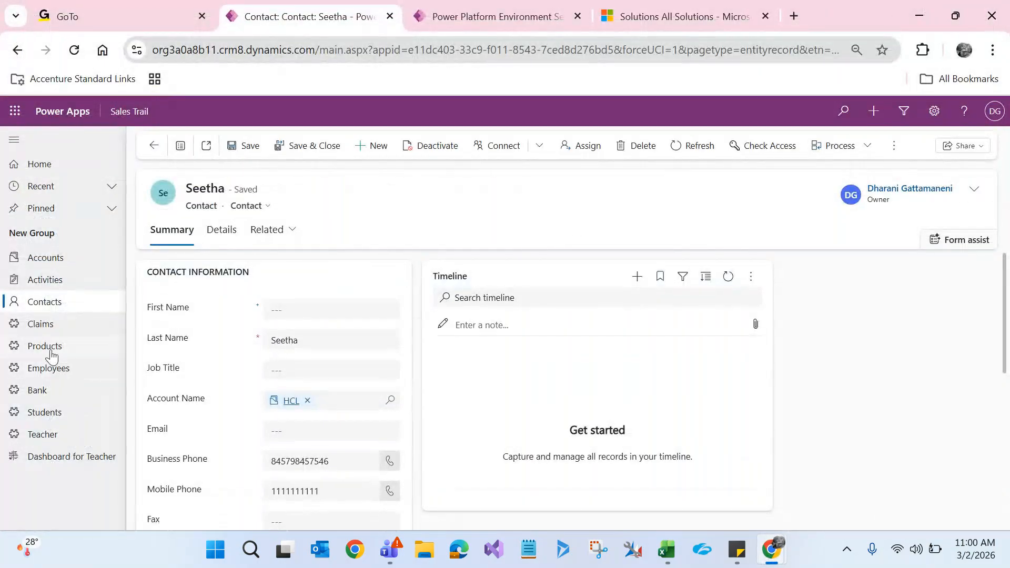
Step: Open claim C54893 from Active Claims to see Product and Cost of Product under Claim Number
left_click(38, 324)
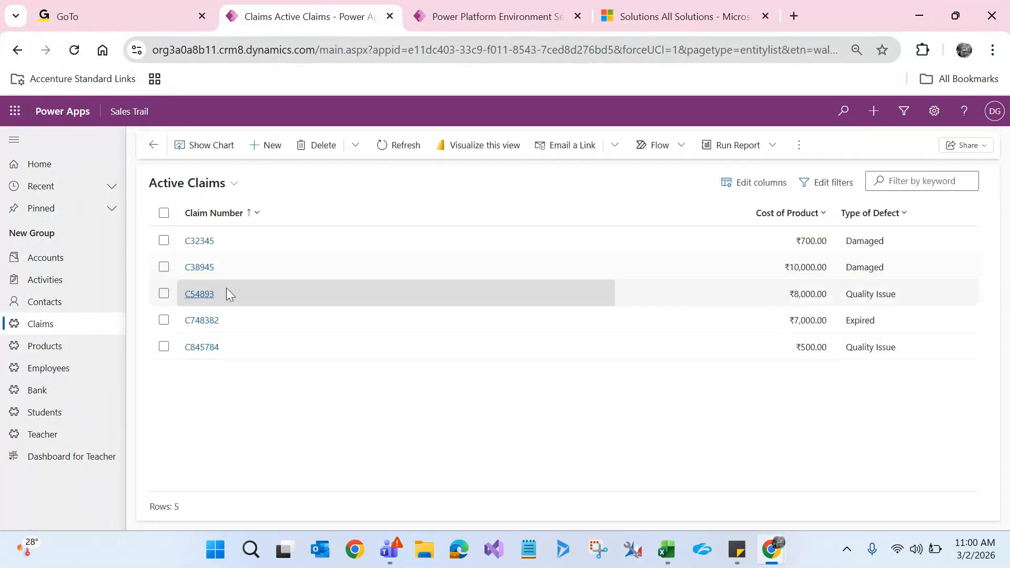
left_click(205, 296)
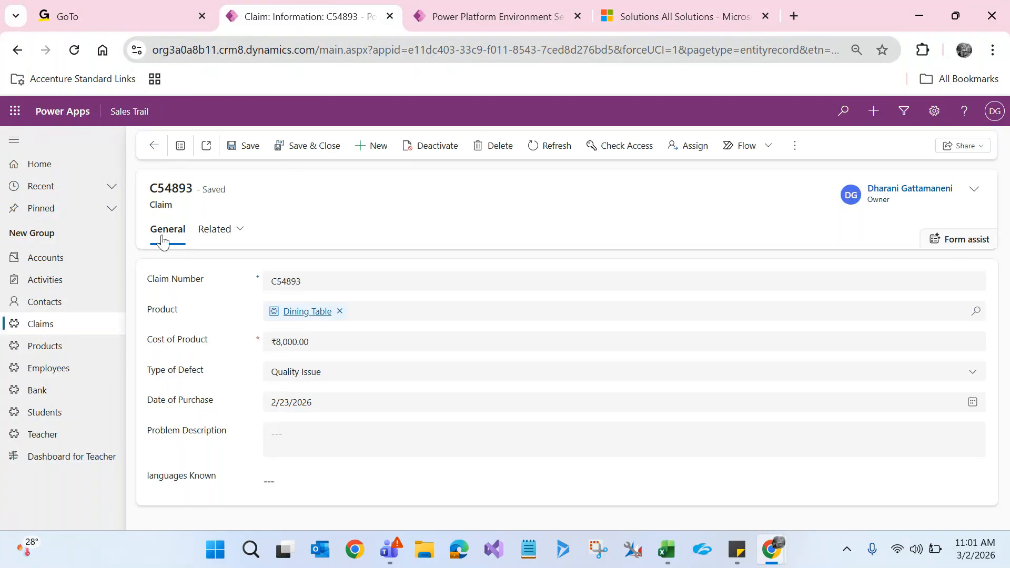
double_click(161, 205)
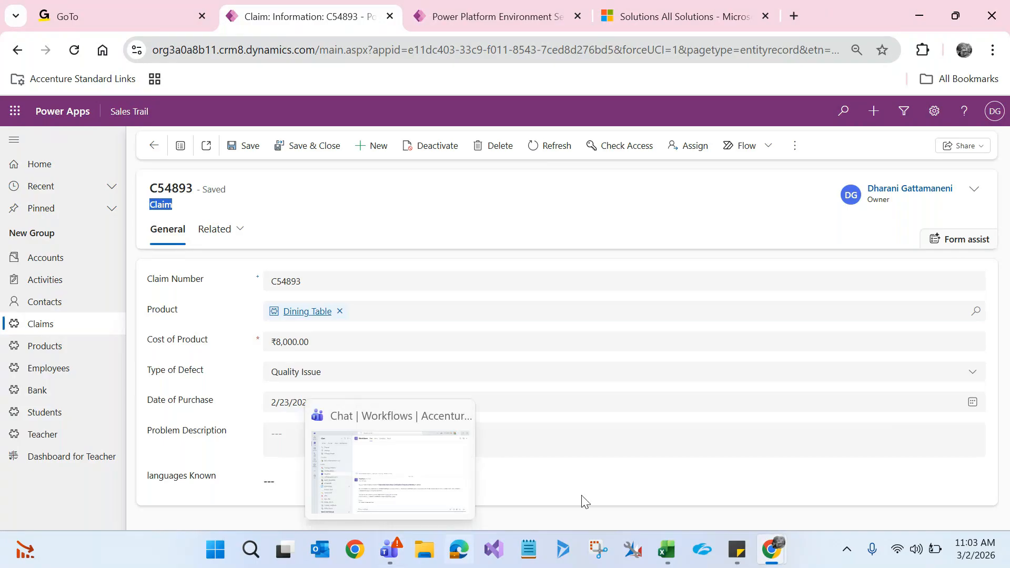
Step: Create a new Main Form for Claim from the solution's Claim forms list
mouse_move(772, 549)
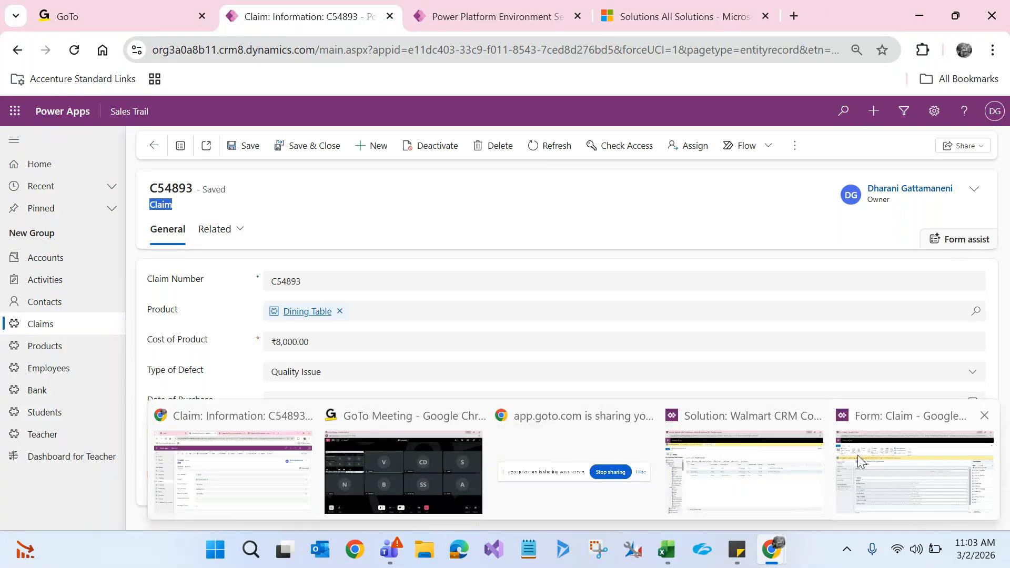
left_click(746, 474)
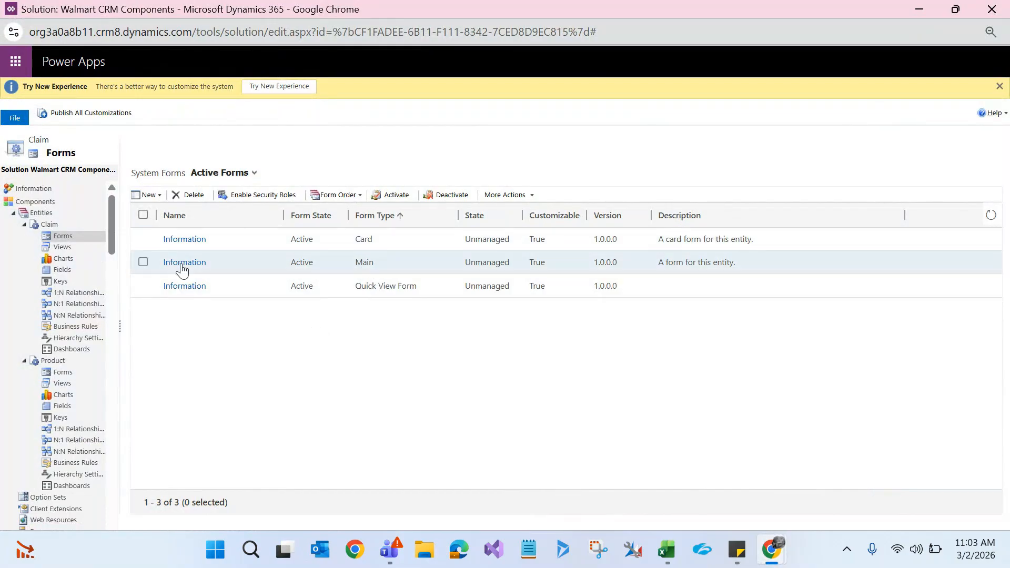
left_click(154, 196)
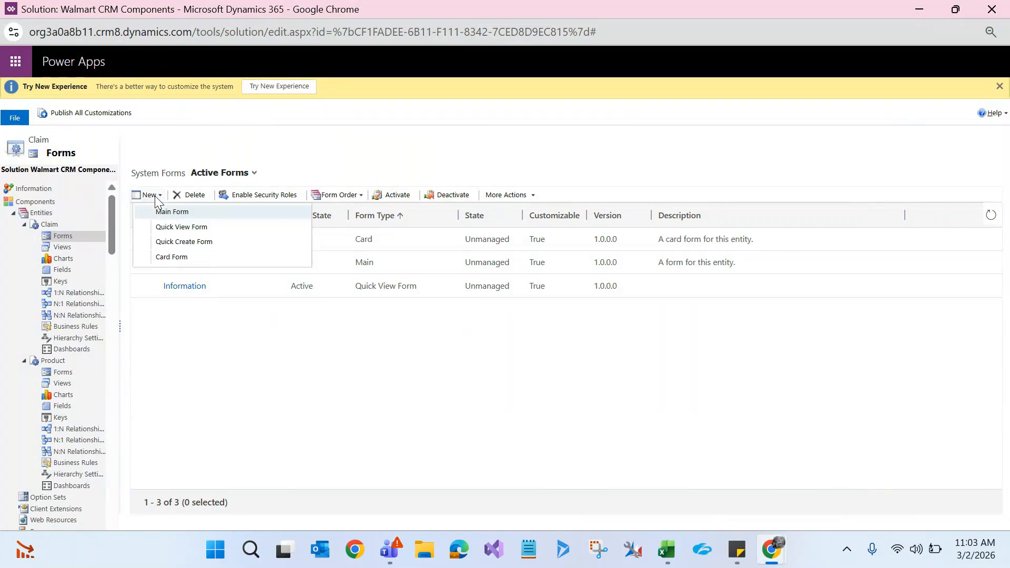
left_click(159, 213)
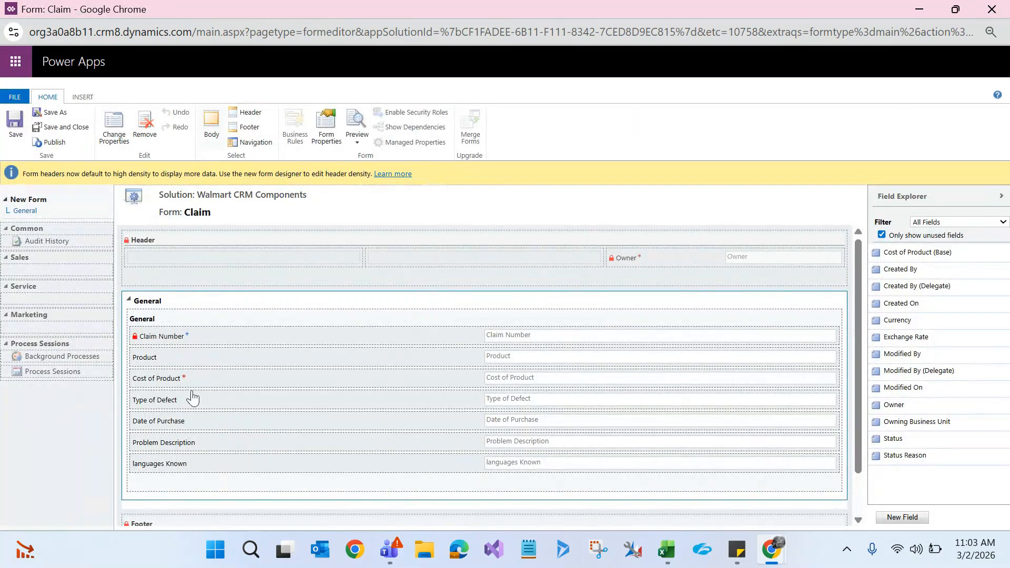
Step: Remove Date of Purchase, Problem Description and languages Known from the new Claim form
left_click(182, 404)
left_click(180, 426)
left_click(145, 127)
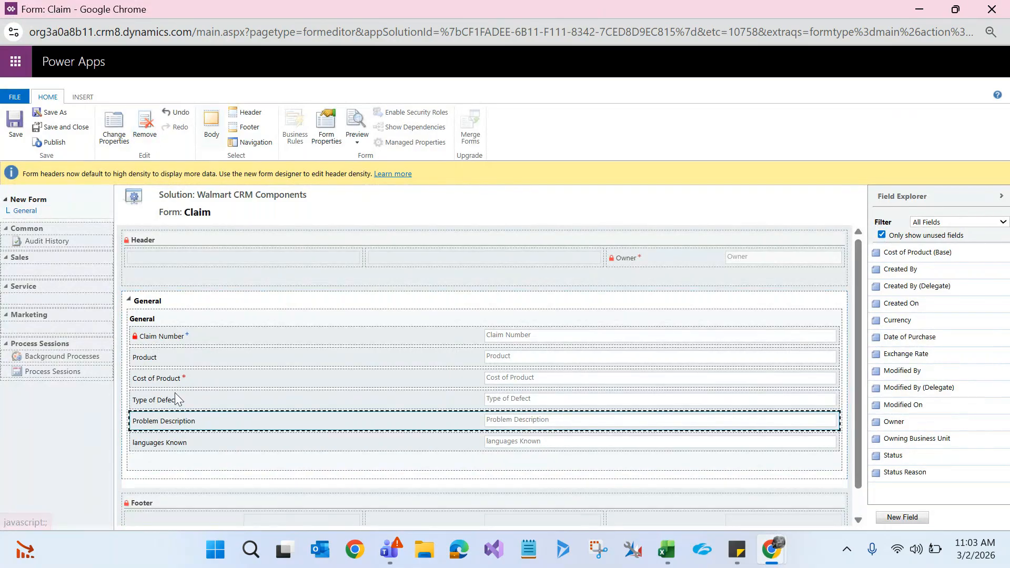
left_click(145, 126)
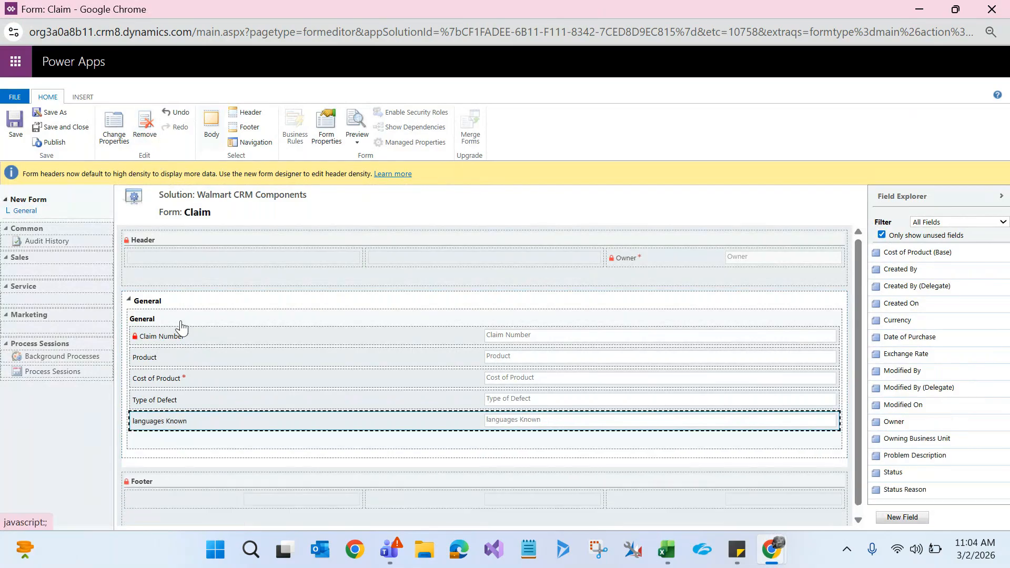
left_click(144, 126)
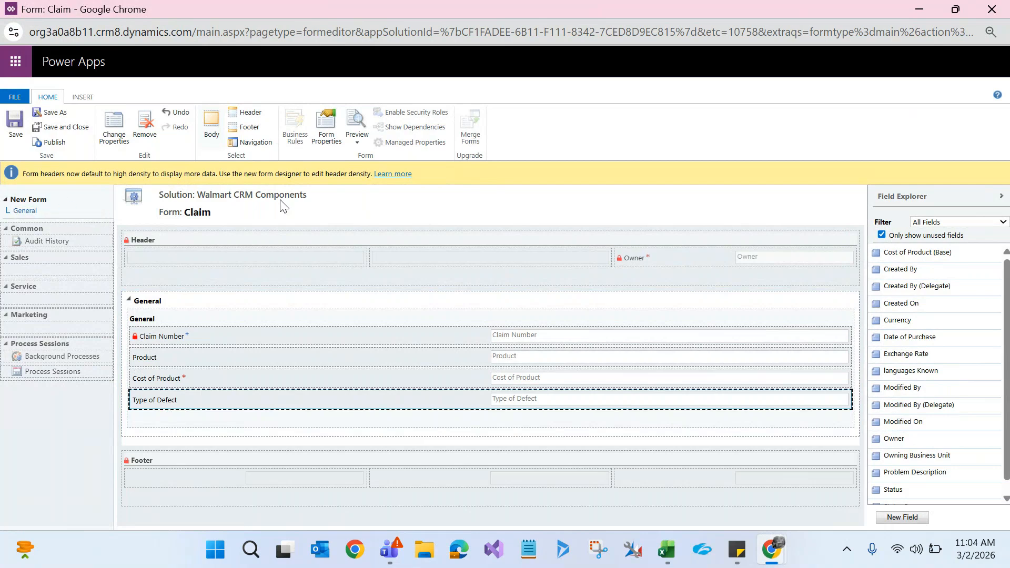
Step: In Form Properties, rename the form from 'New Form' to 'Basic Claim Information' and confirm
left_click(326, 136)
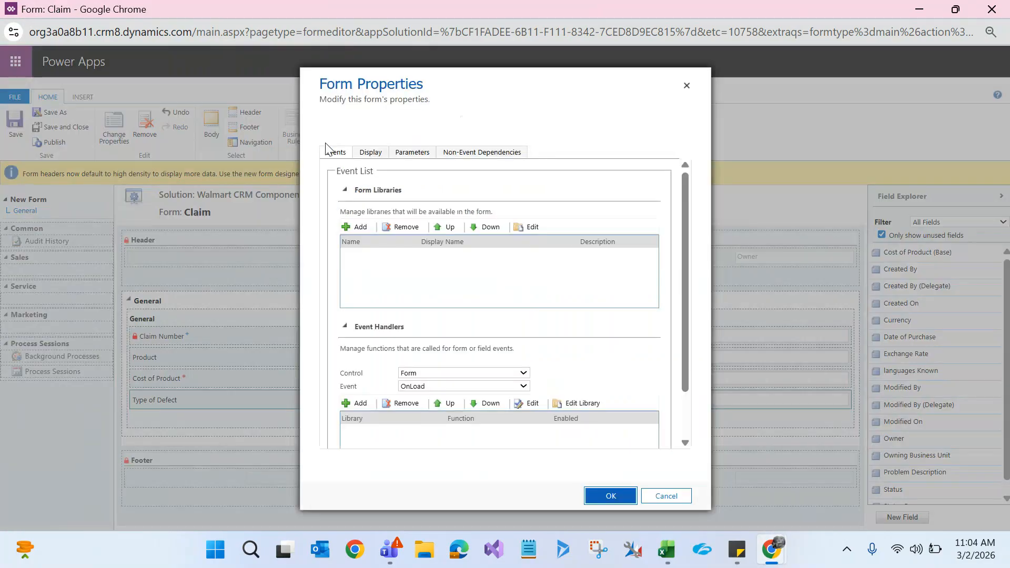
left_click(371, 156)
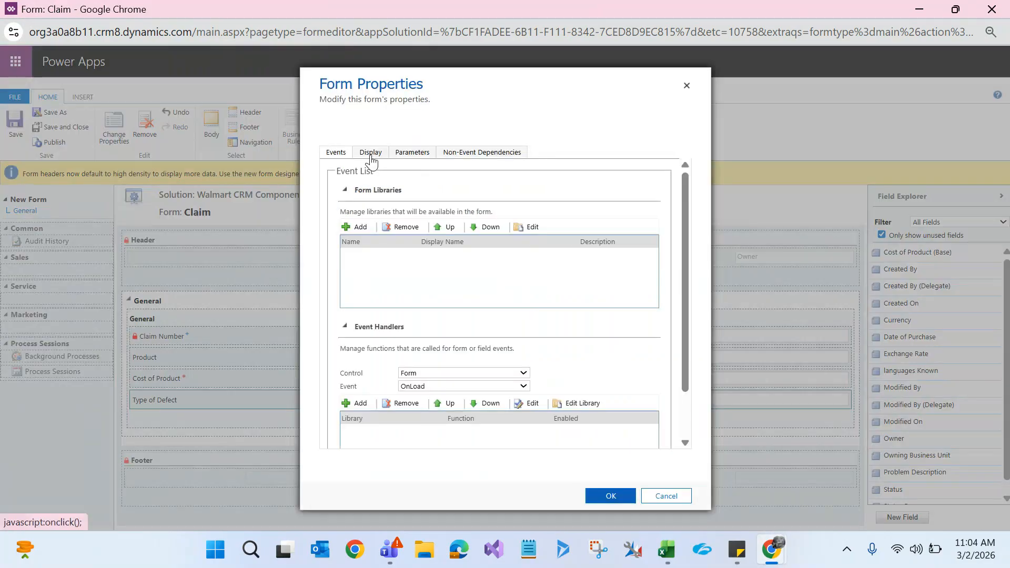
left_click(343, 188)
key("BackSpace")
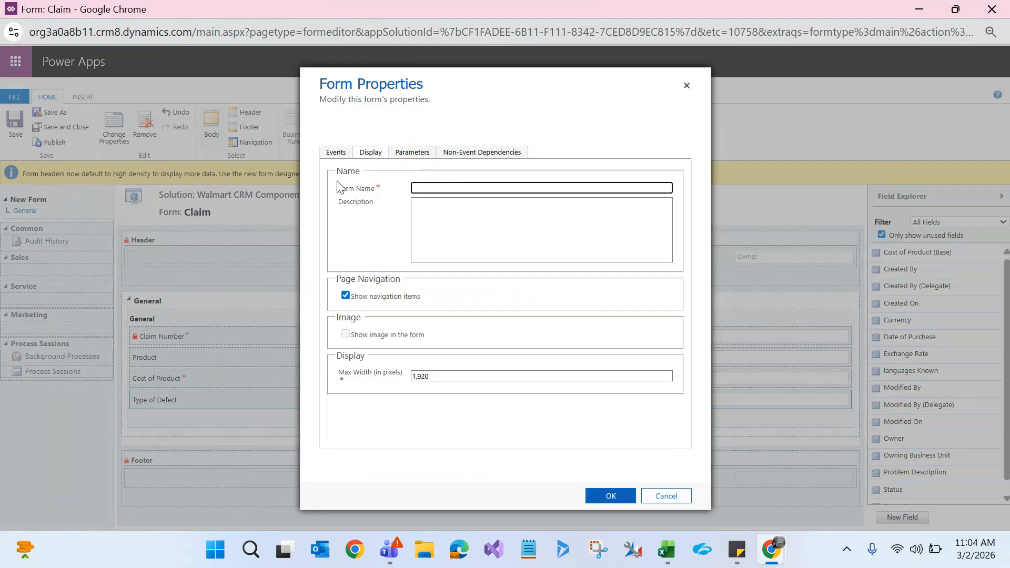
type("S")
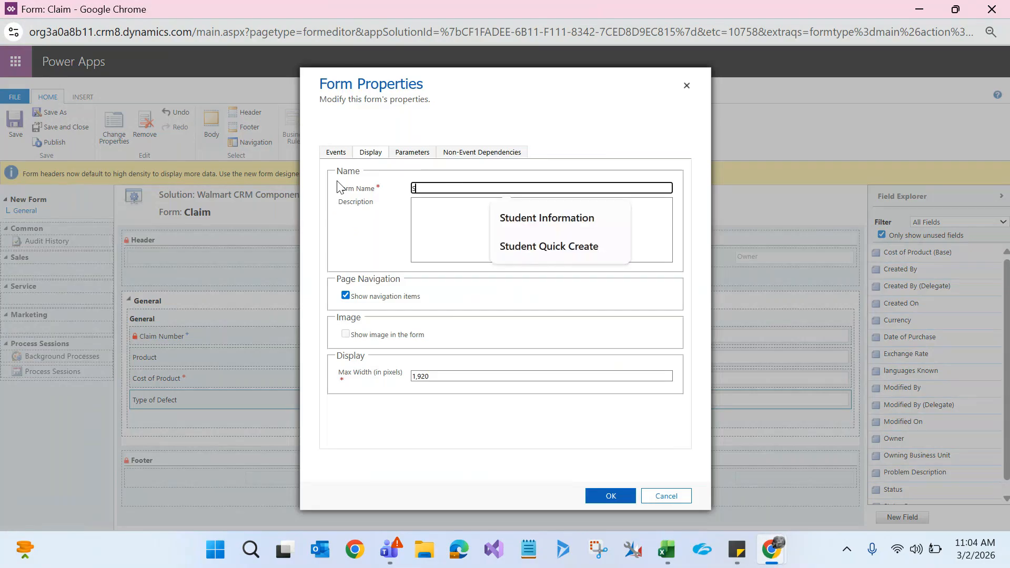
key("BackSpace")
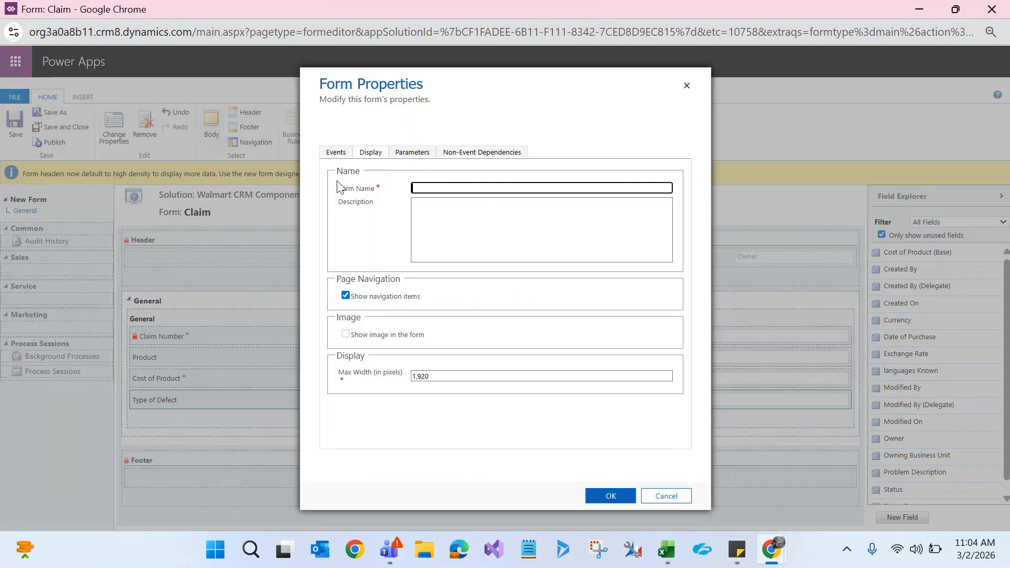
type("Basic C")
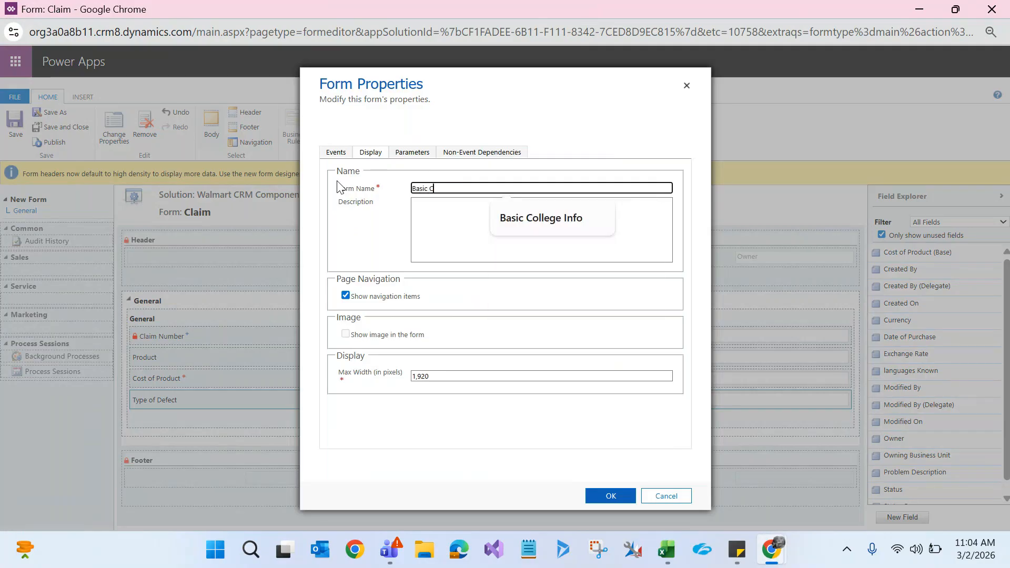
type("laim Information")
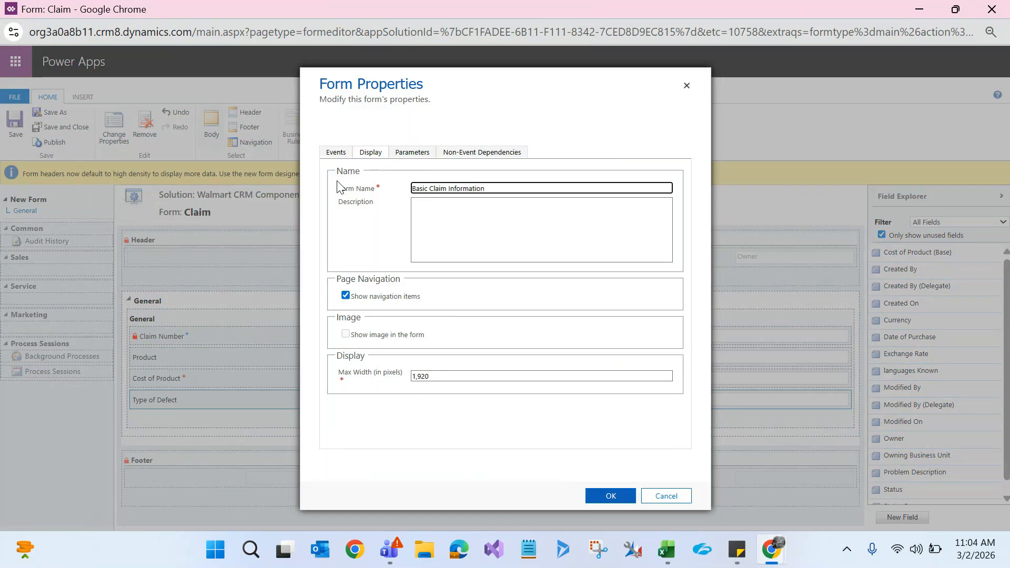
left_click(372, 233)
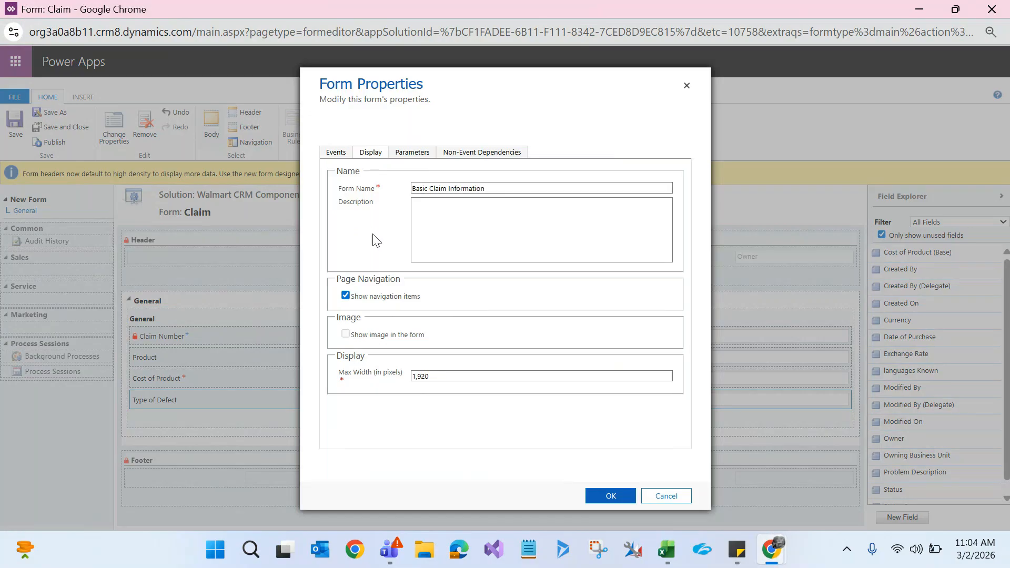
left_click(598, 498)
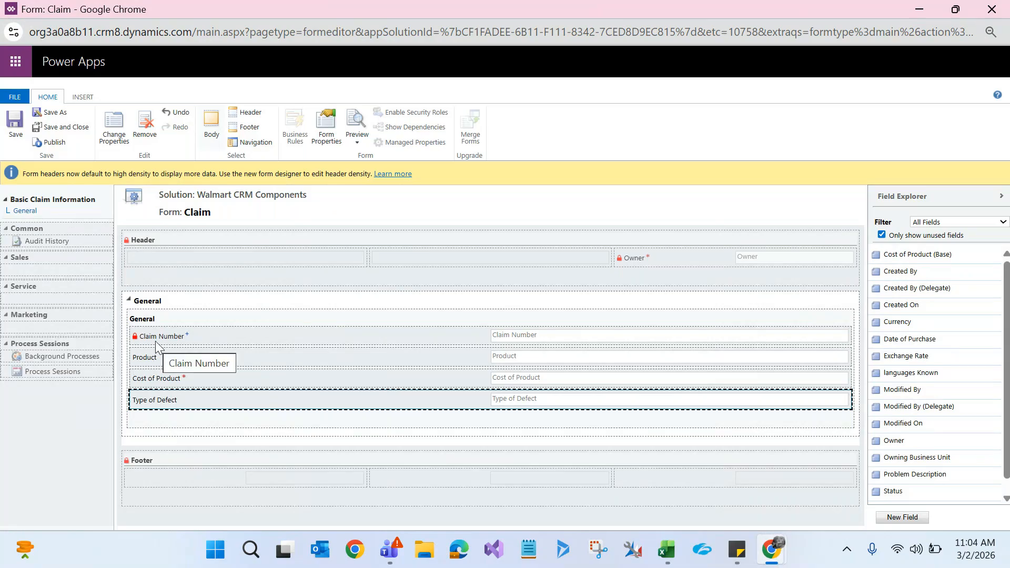
Step: Save and publish the Basic Claim Information form, then close the form editor
left_click(18, 130)
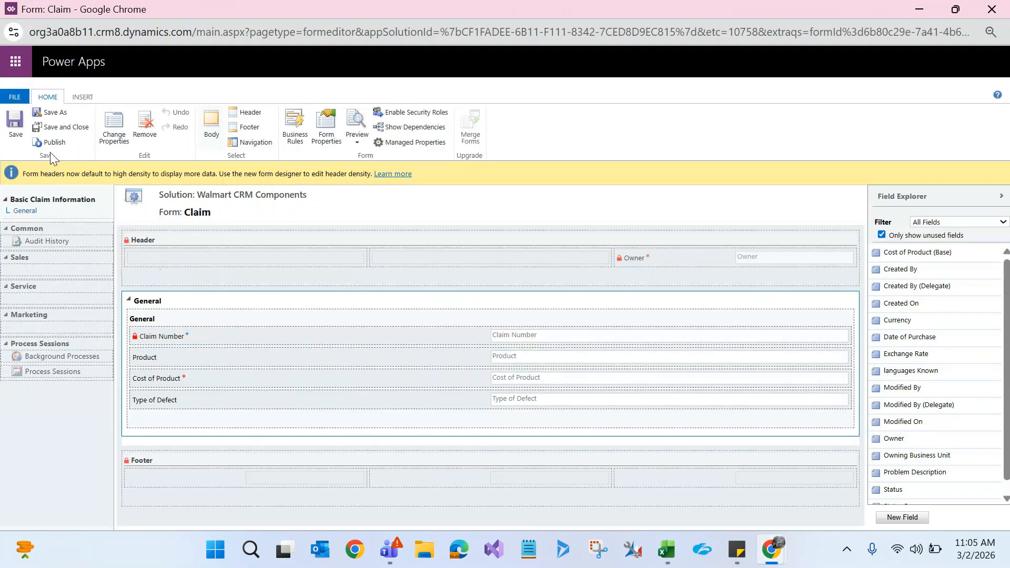
left_click(48, 143)
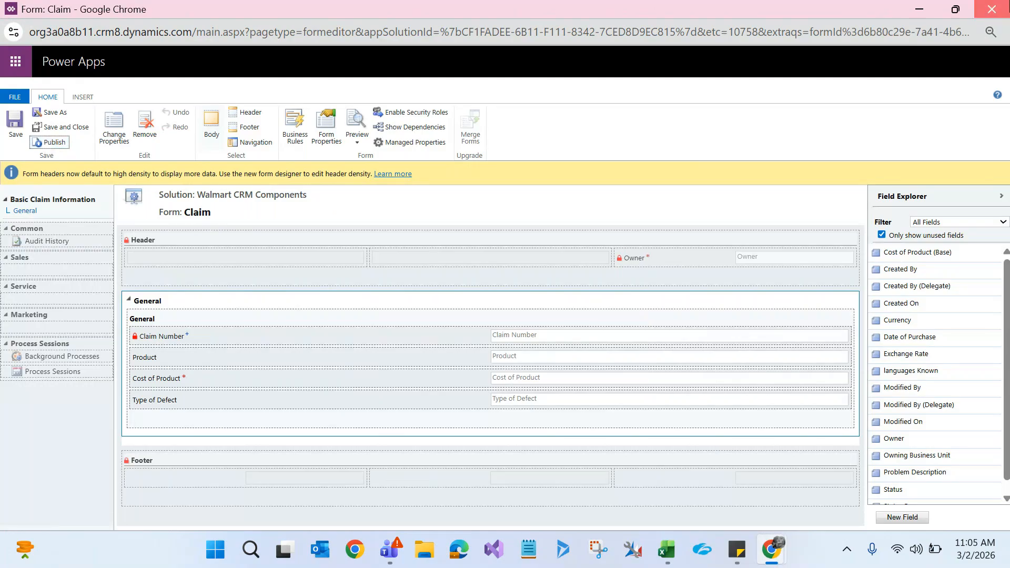
left_click(992, 9)
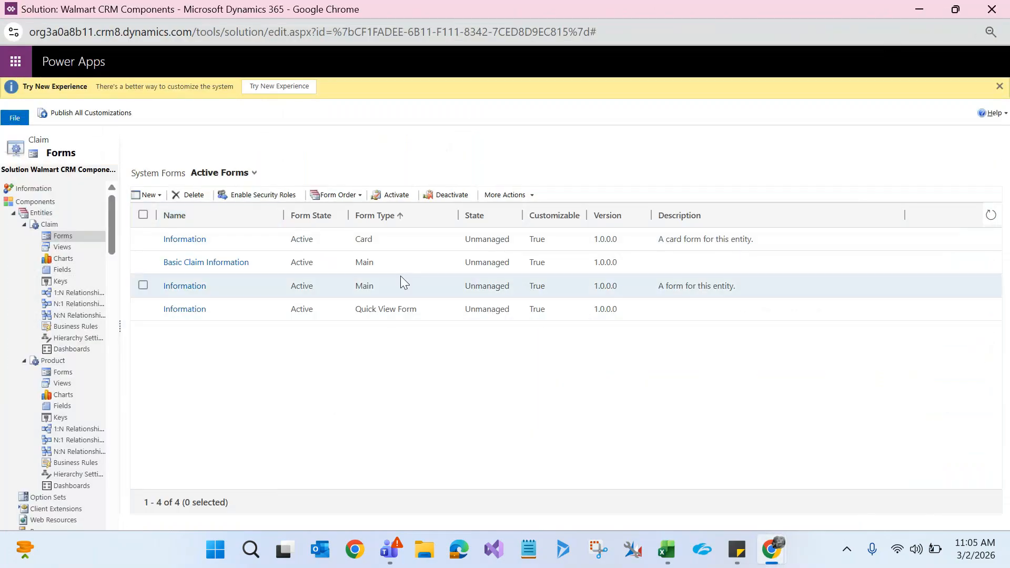
Step: Select the Basic Claim Information row in the Claim forms list and open Enable Security Roles
left_click(142, 263)
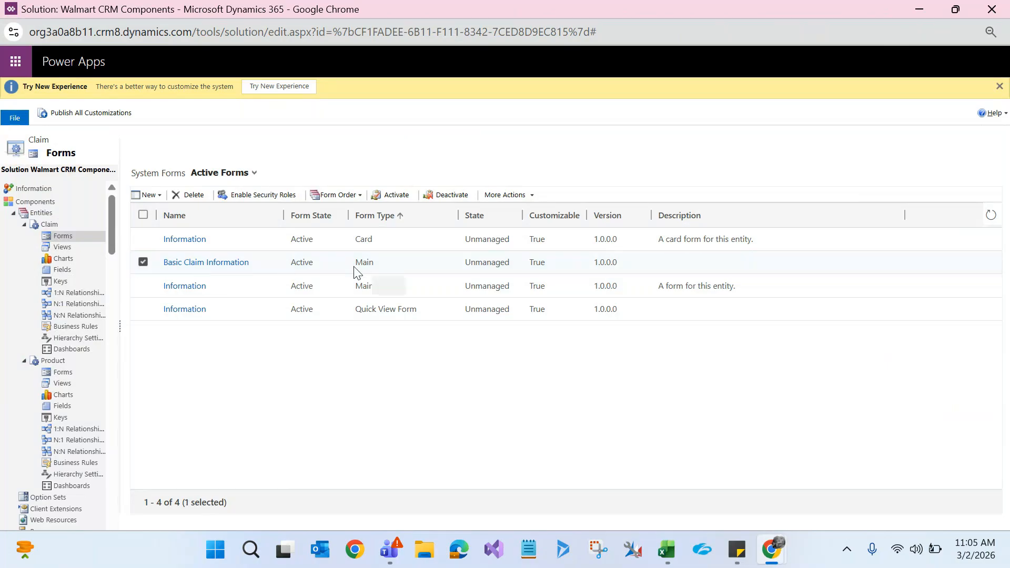
left_click(145, 287)
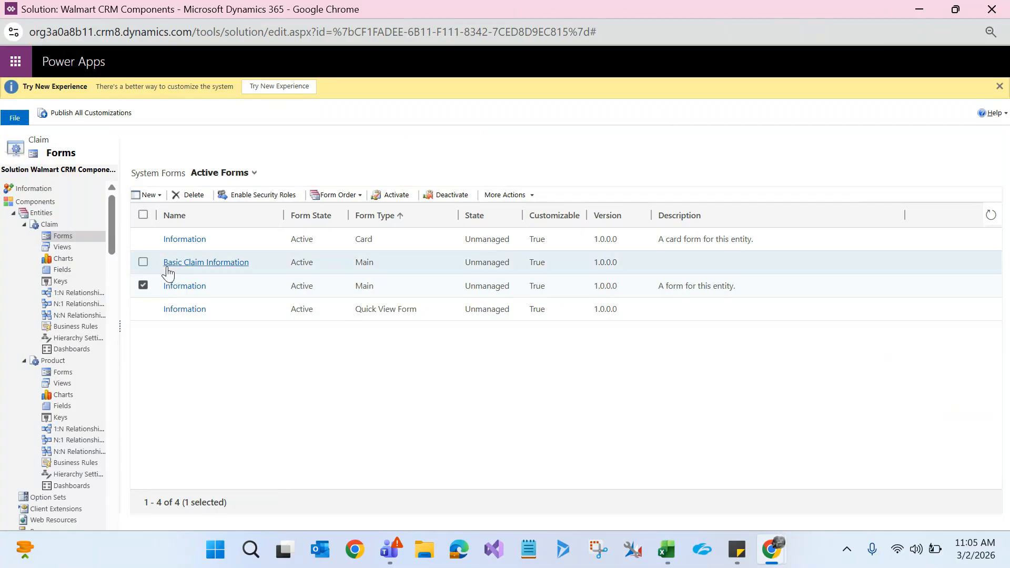
left_click(143, 263)
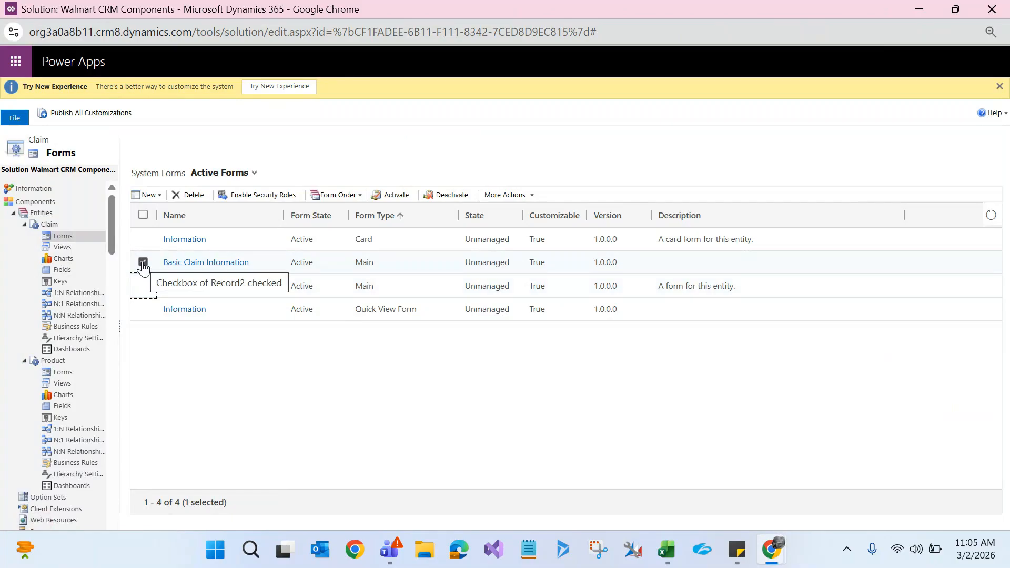
left_click(142, 287)
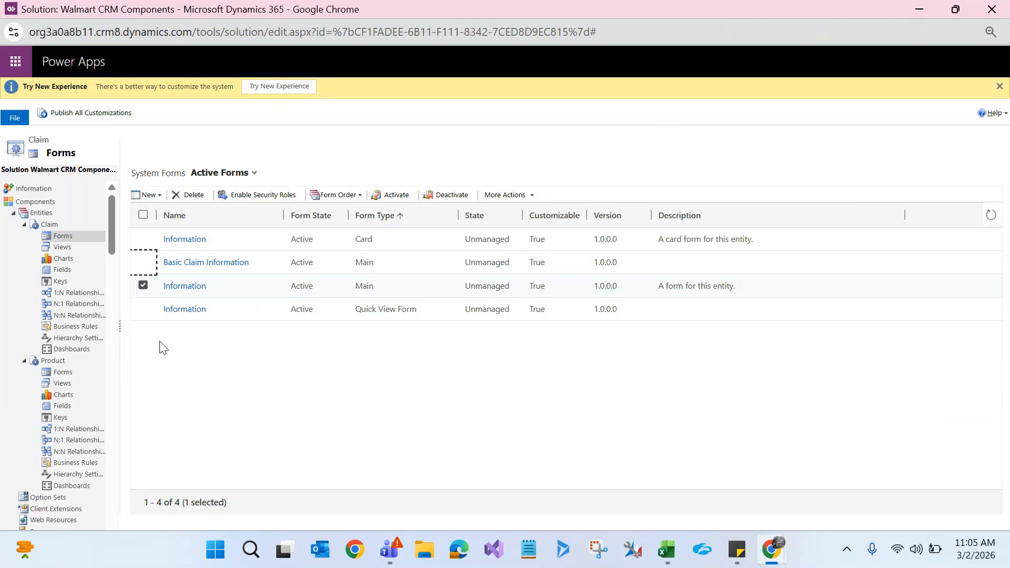
left_click(143, 263)
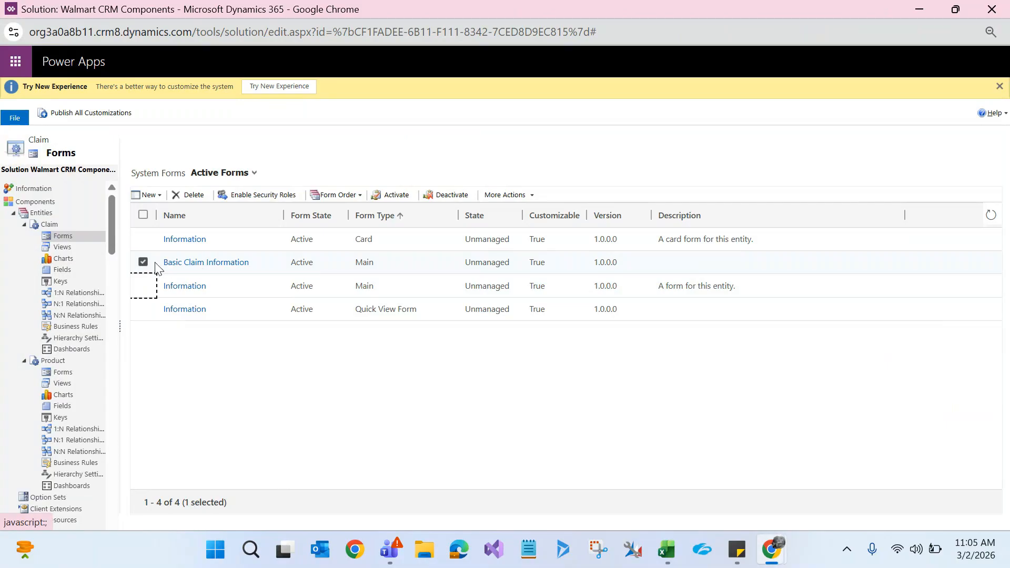
left_click(240, 198)
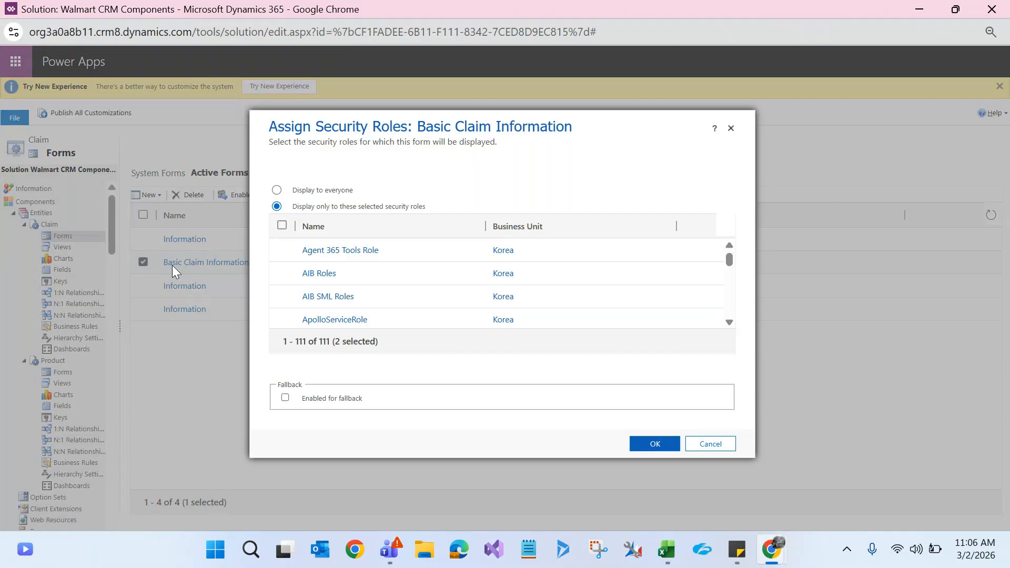
Step: Display Basic Claim Information only to selected roles: clear all, find 'manager', check Sales Manager, confirm
left_click(276, 190)
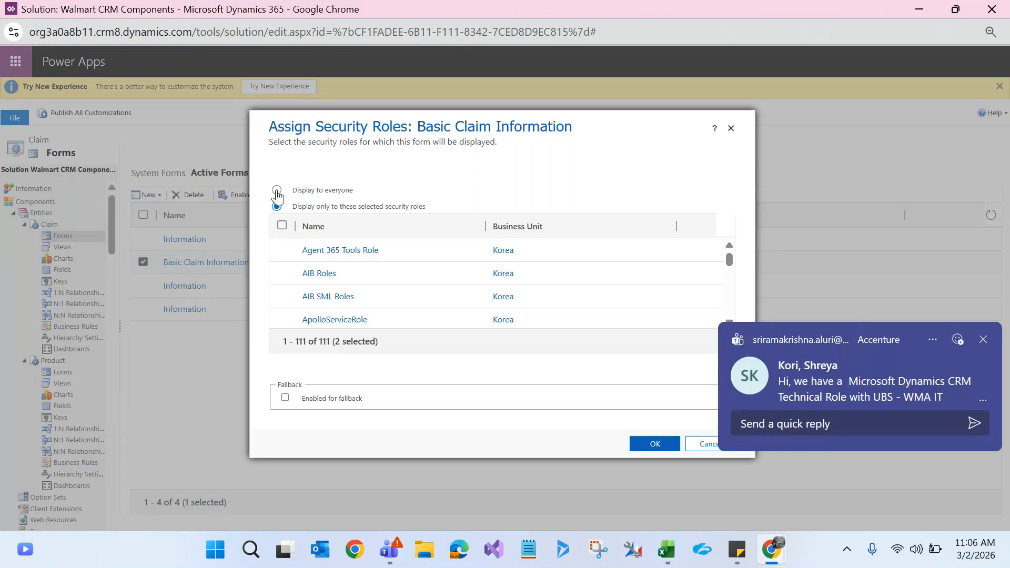
left_click(983, 339)
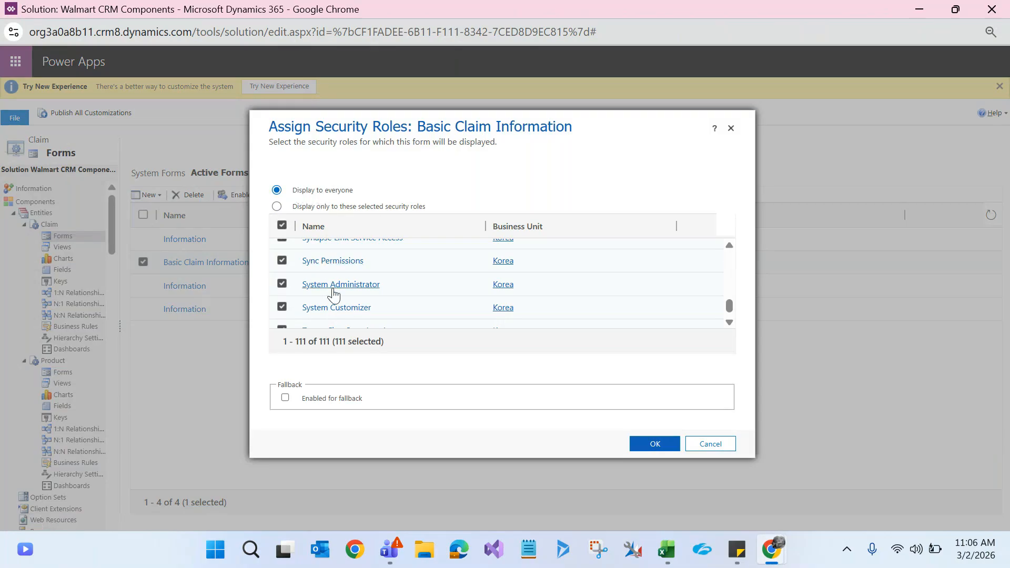
left_click(277, 207)
left_click(283, 227)
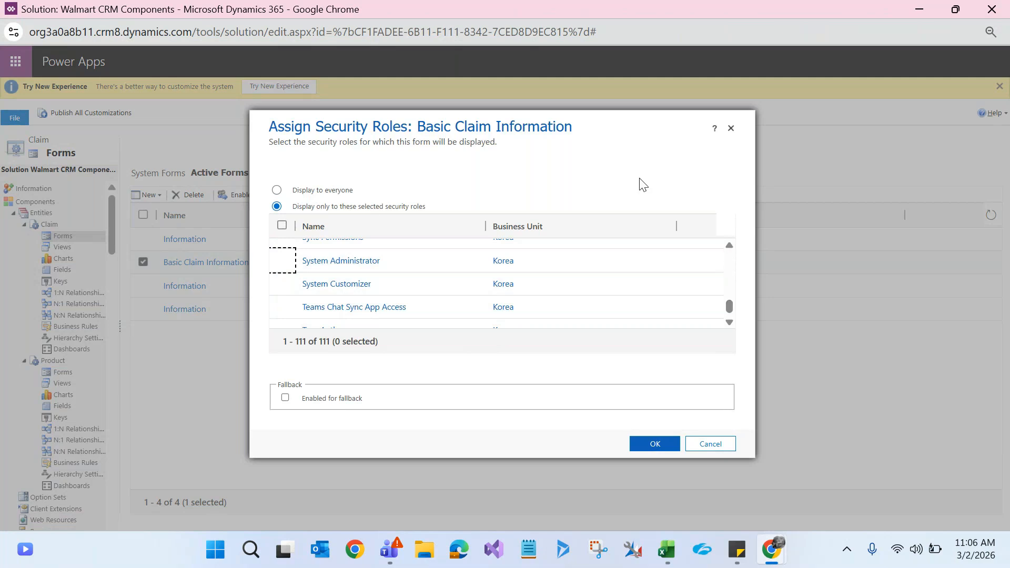
key("ctrl+f")
type("m")
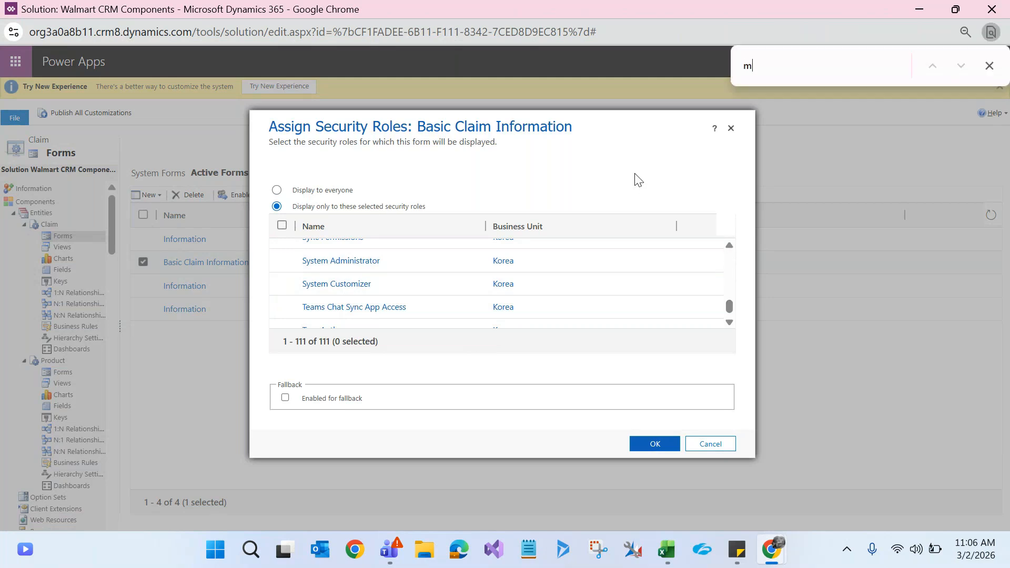
type("anager")
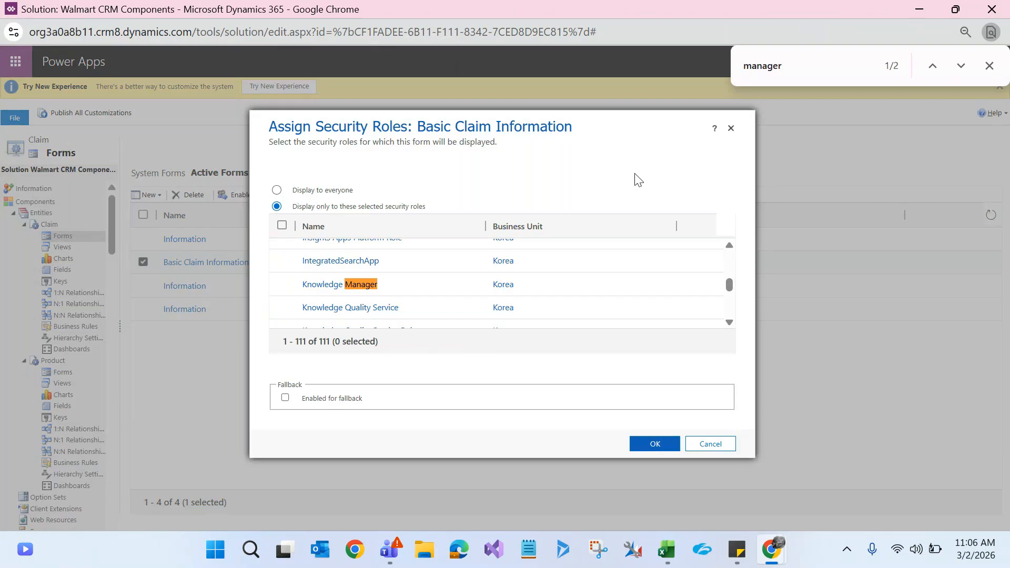
key("Return")
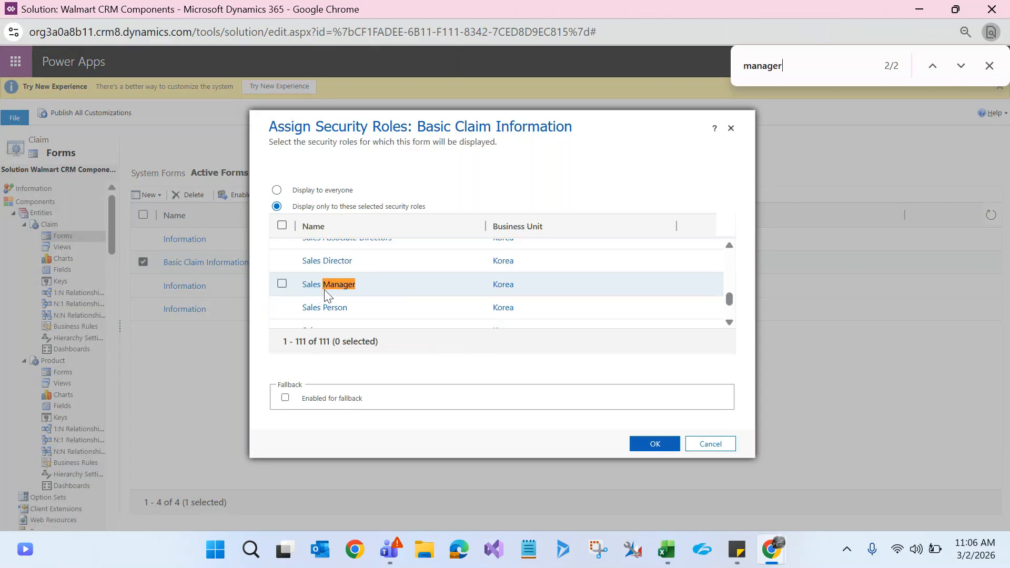
left_click(282, 284)
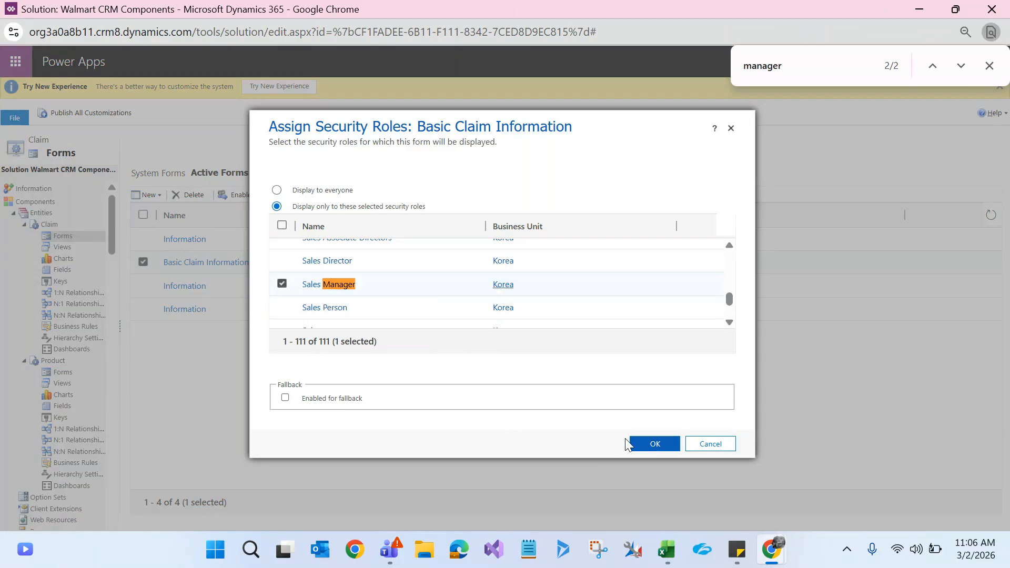
left_click(642, 445)
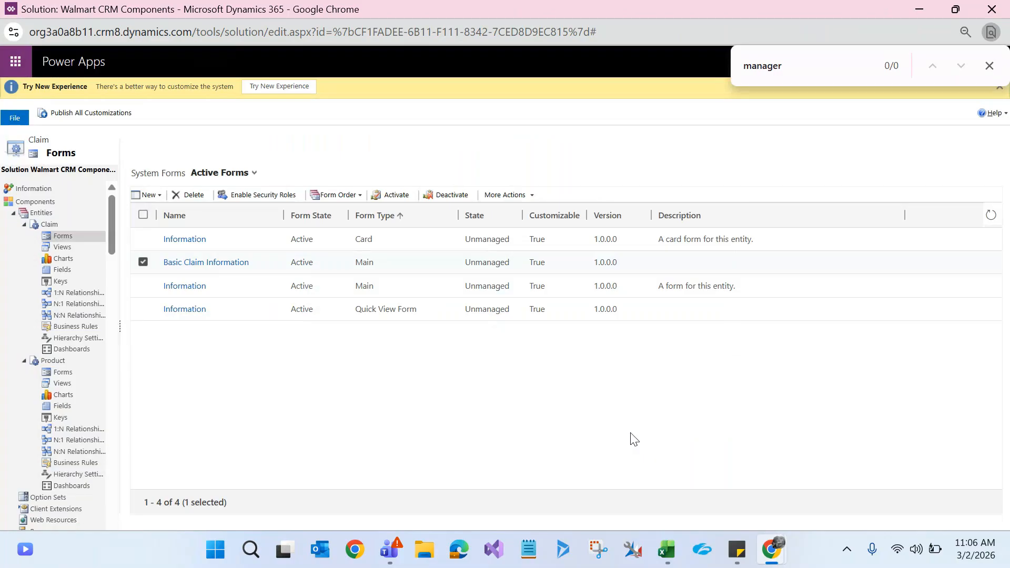
Step: Review the Information form's security role settings and close them unchanged
left_click(246, 291)
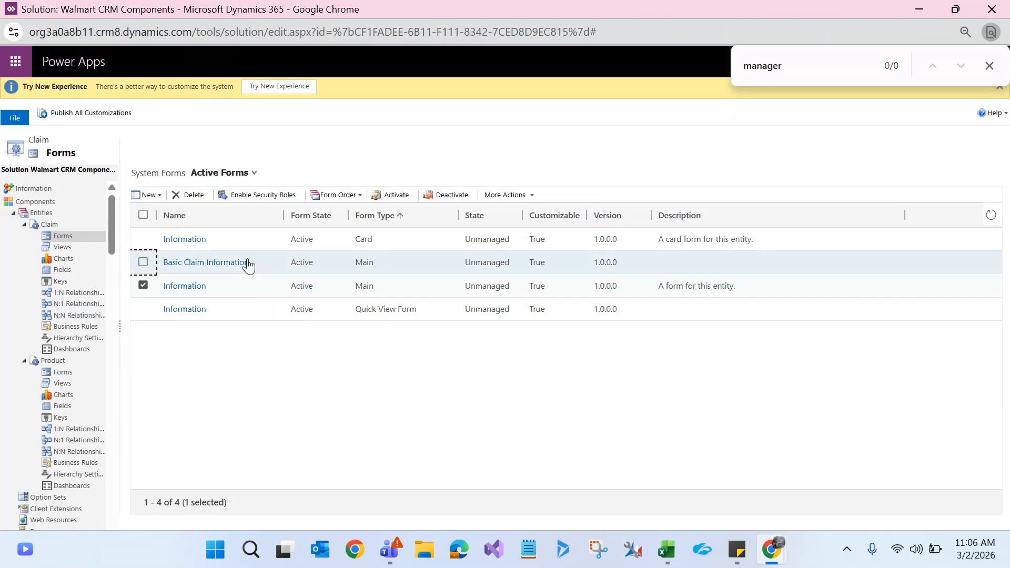
left_click(260, 195)
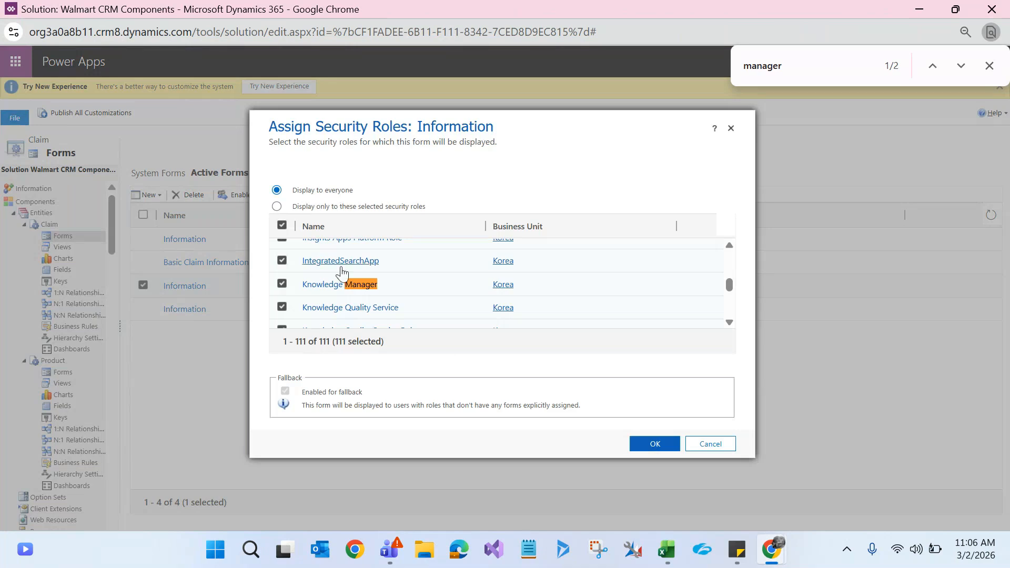
left_click(702, 447)
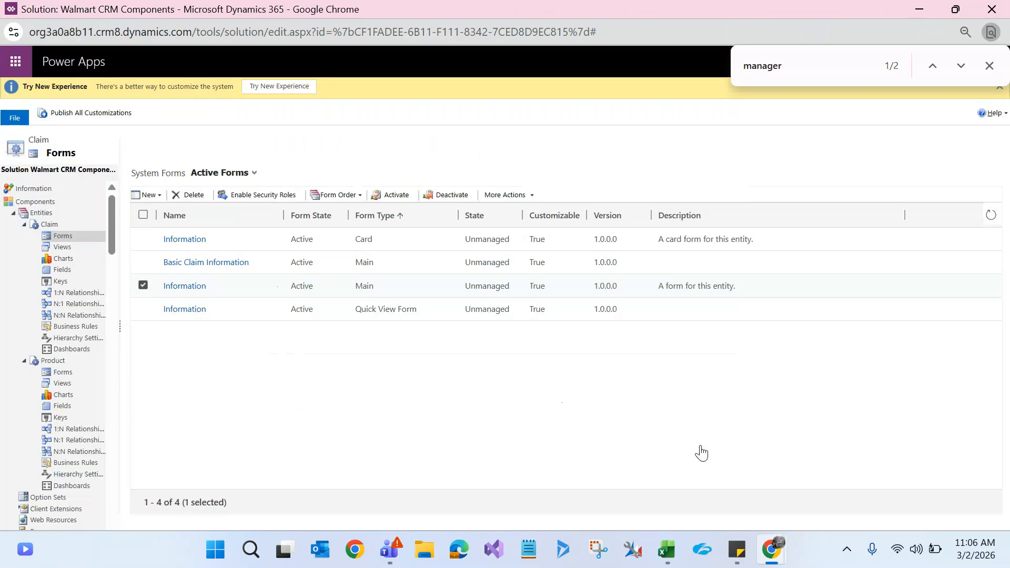
Step: Set the Basic Claim Information form's security roles to Display to everyone
left_click(144, 264)
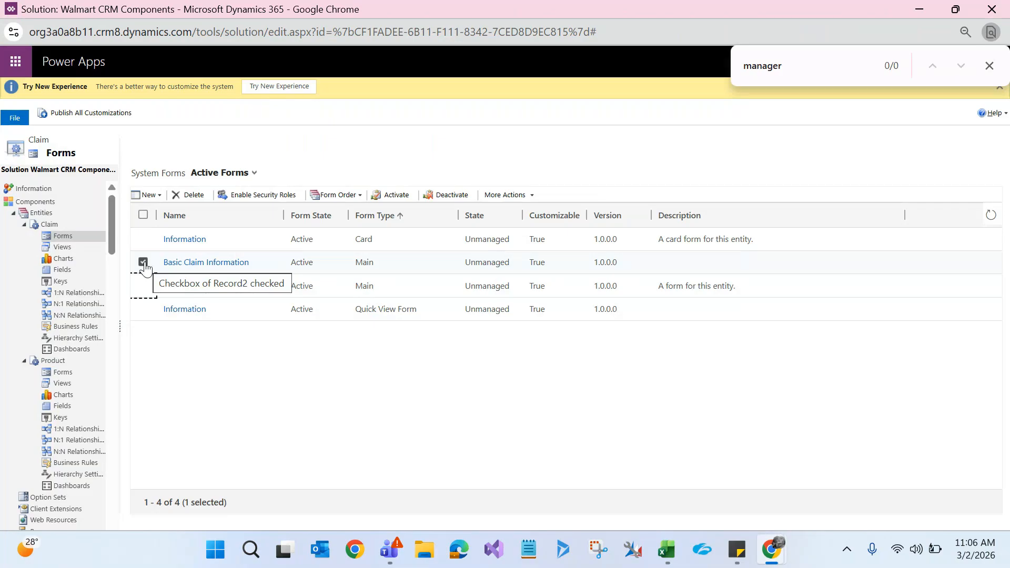
left_click(285, 195)
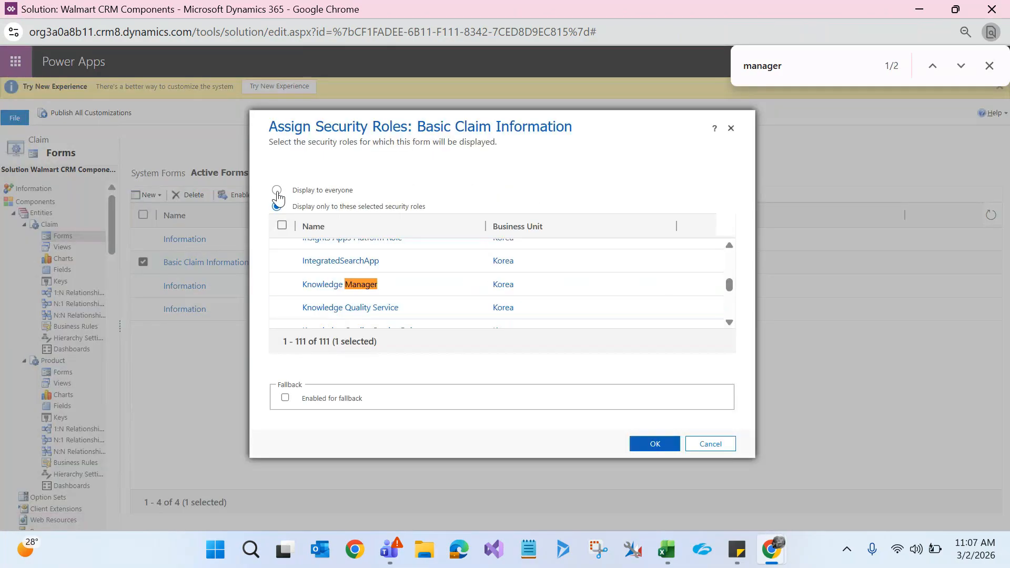
left_click(277, 190)
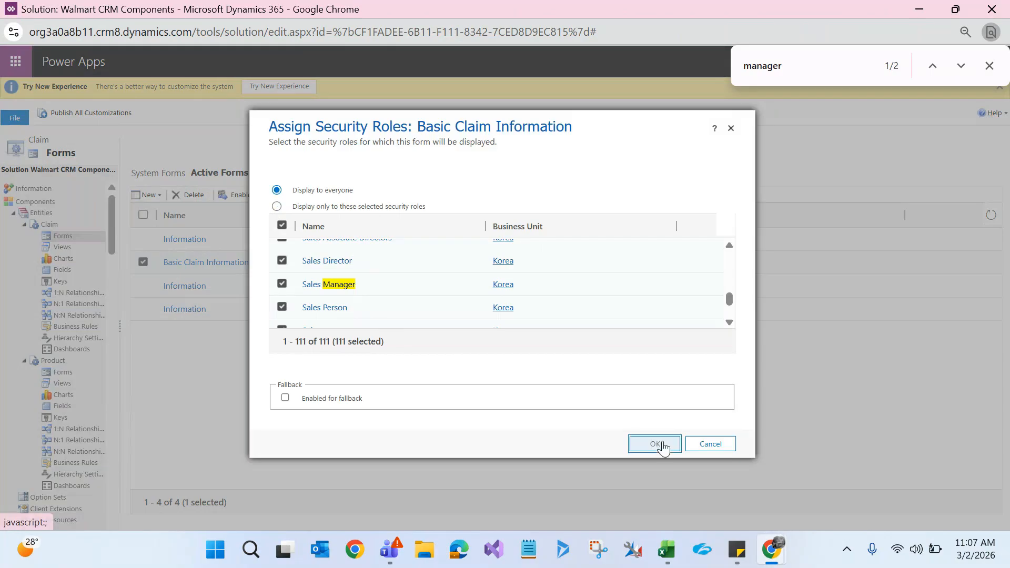
left_click(655, 444)
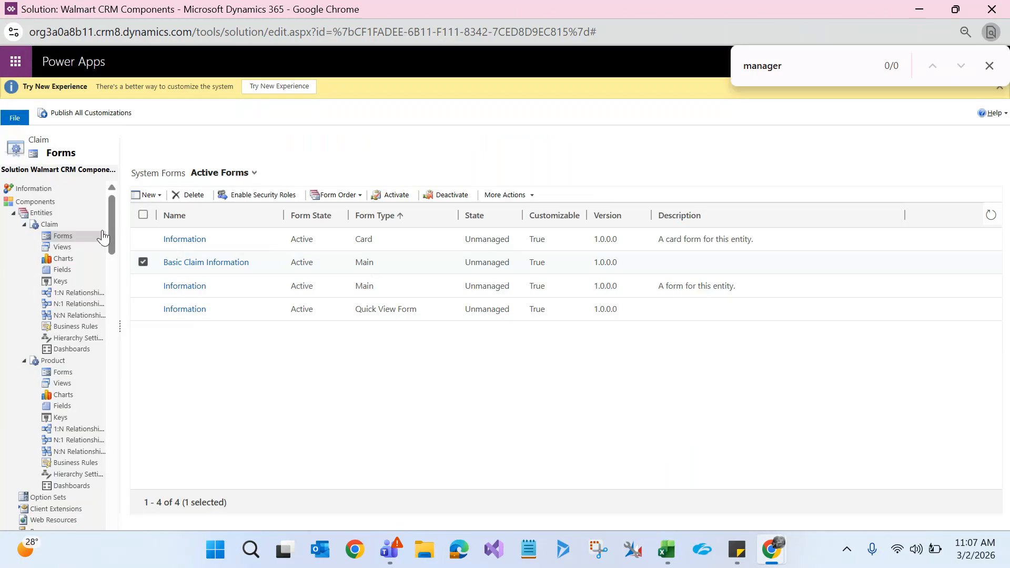
Step: Open the Claim entity in the solution tree, close the find bar, then save and publish
left_click(47, 223)
left_click(989, 67)
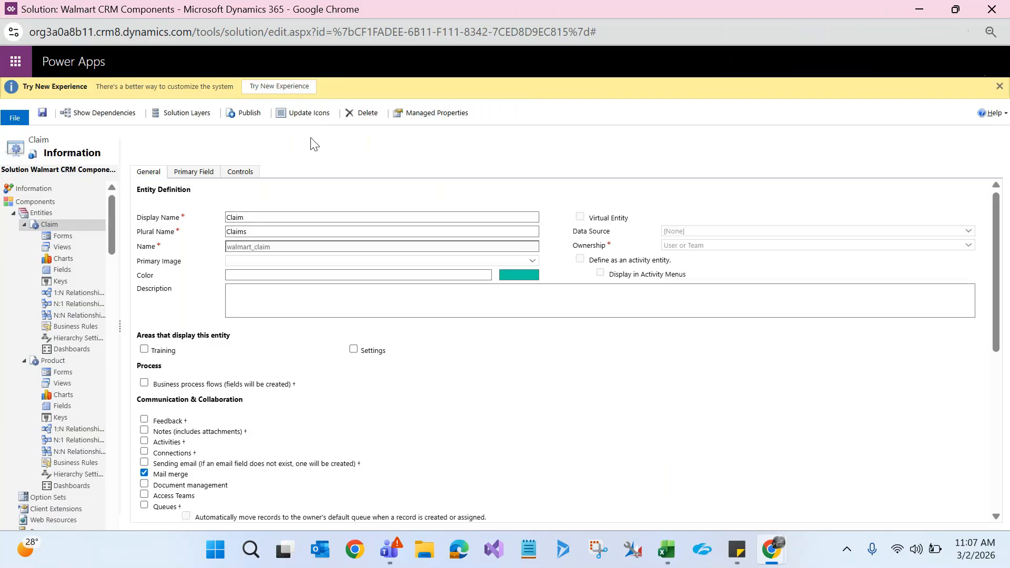
left_click(43, 115)
left_click(251, 113)
Step: Minimize the solution window and refresh the claim C54893 record page twice with F5
left_click(920, 9)
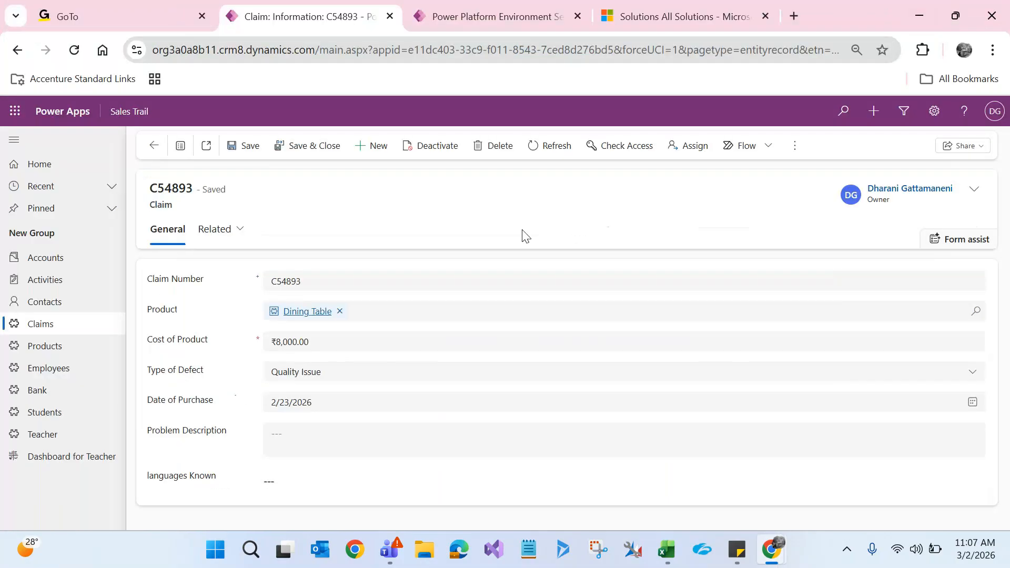
key("F5")
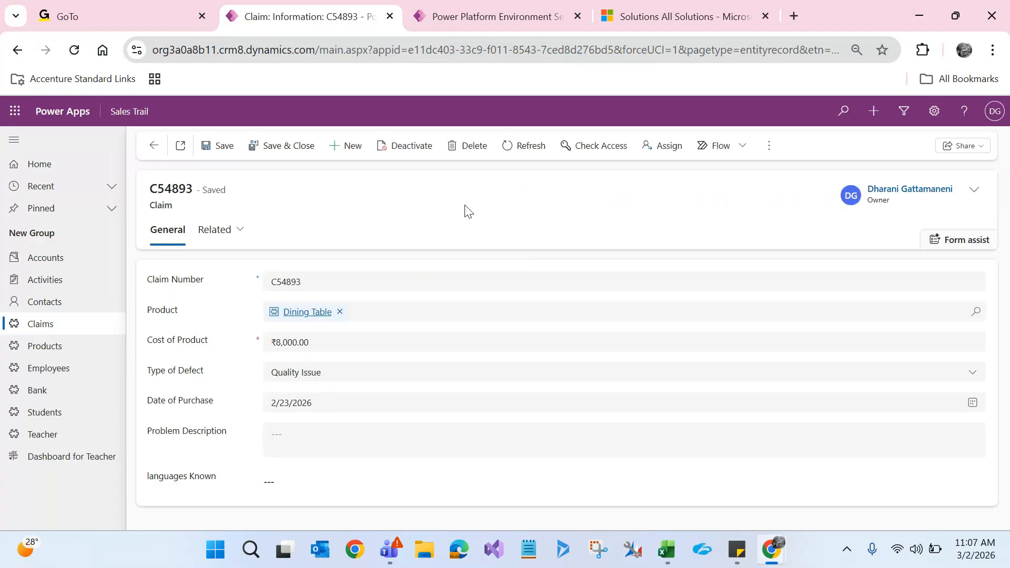
key("F5")
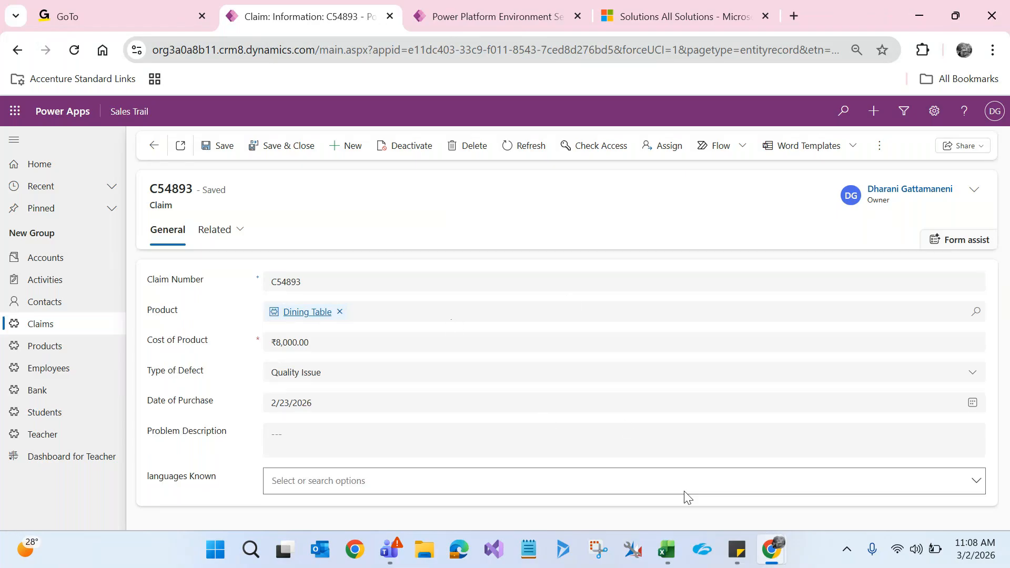
mouse_move(771, 550)
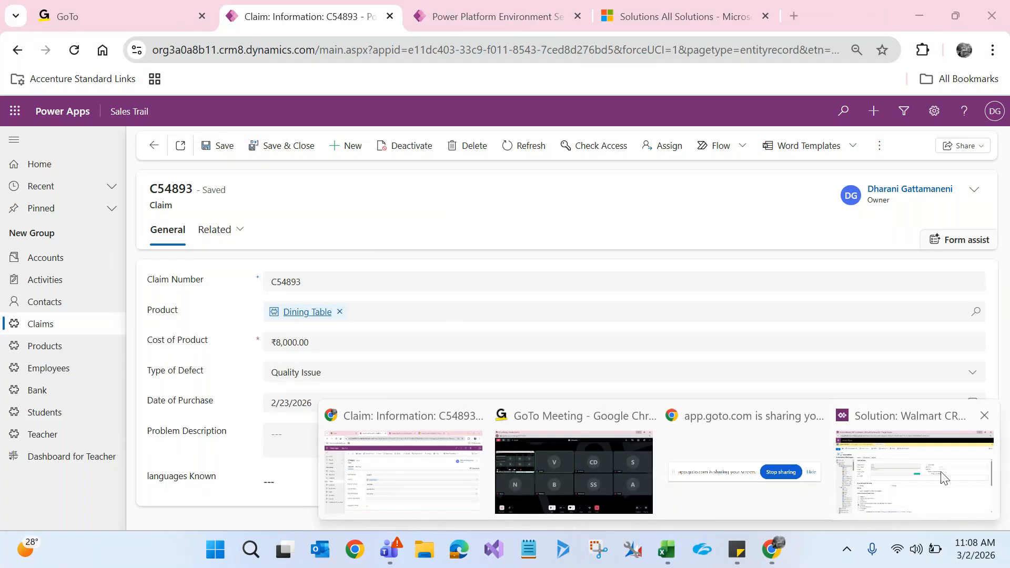
left_click(842, 517)
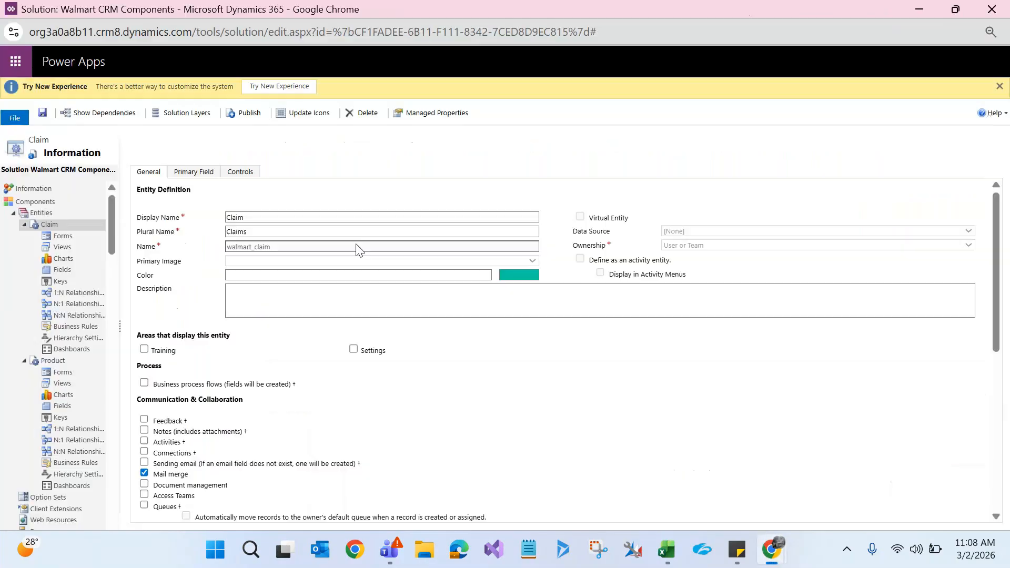
left_click(62, 238)
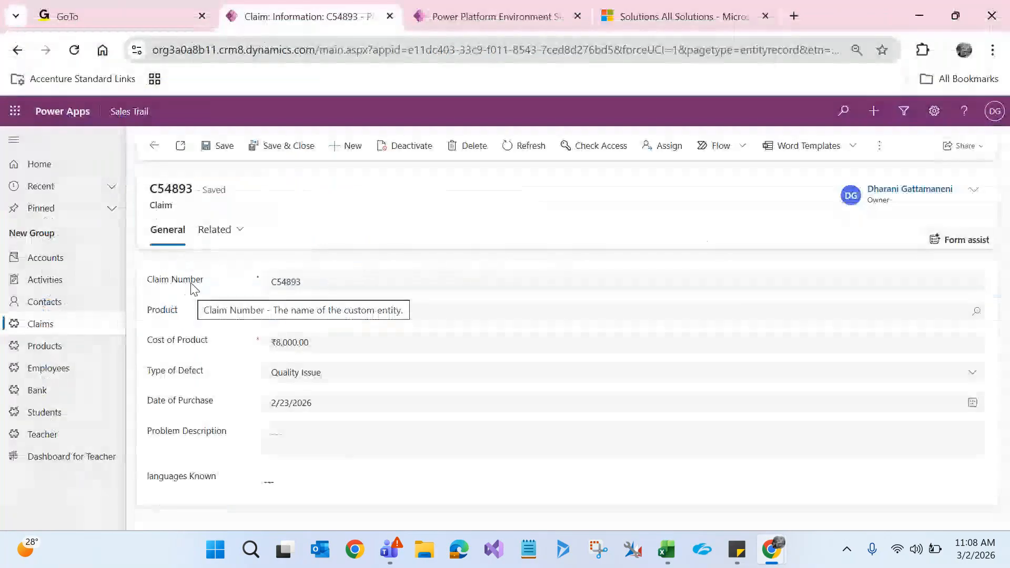
key("alt+Tab")
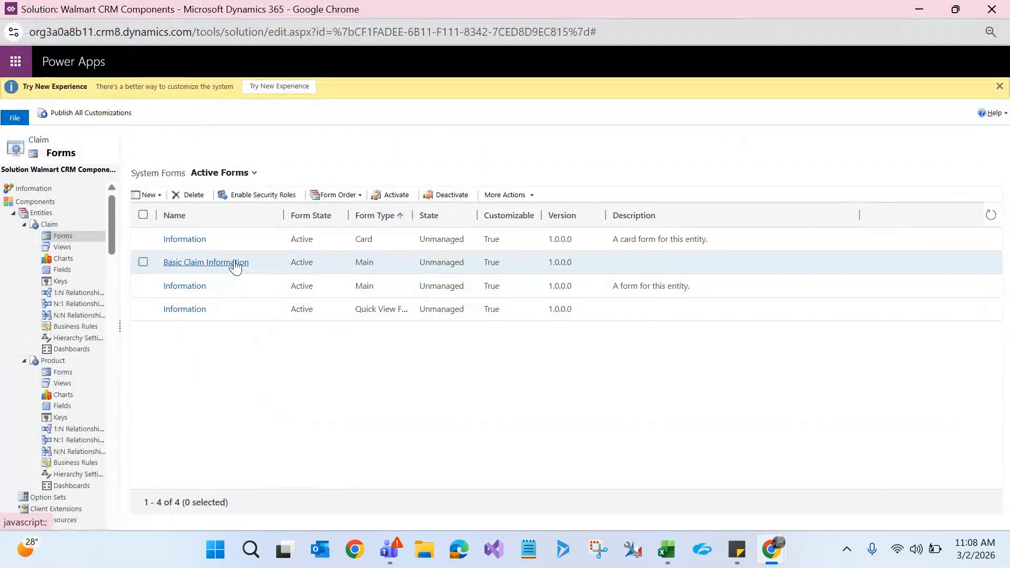
key("alt+Tab")
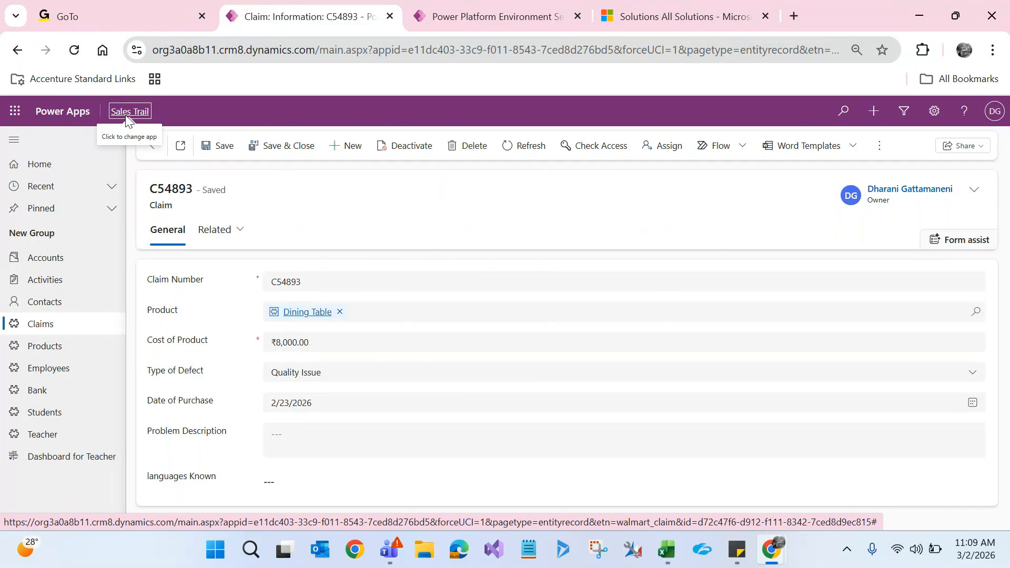
Step: From the apps list, open Sales Trail in the App Designer via its '...' menu
left_click(126, 117)
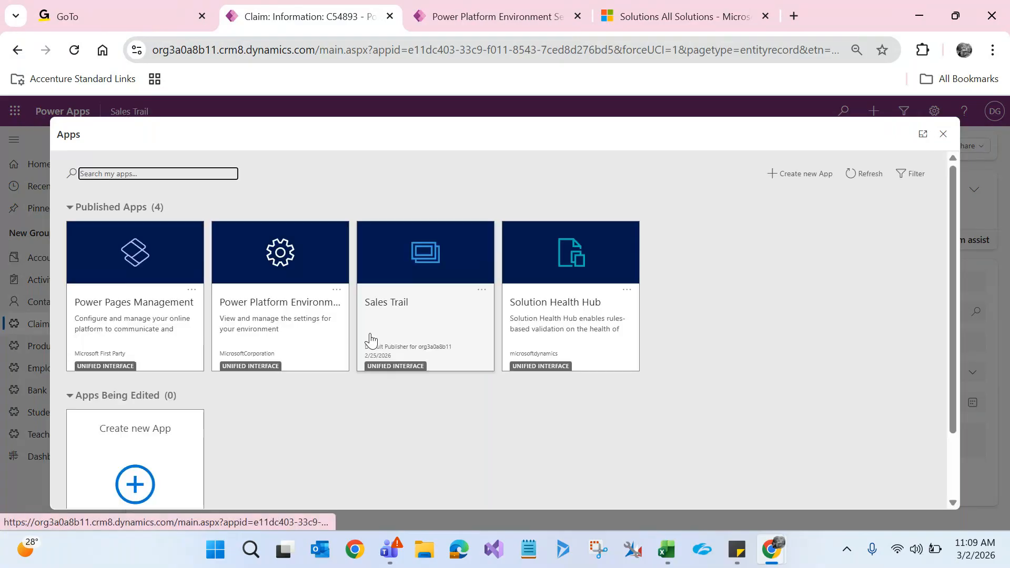
left_click(482, 290)
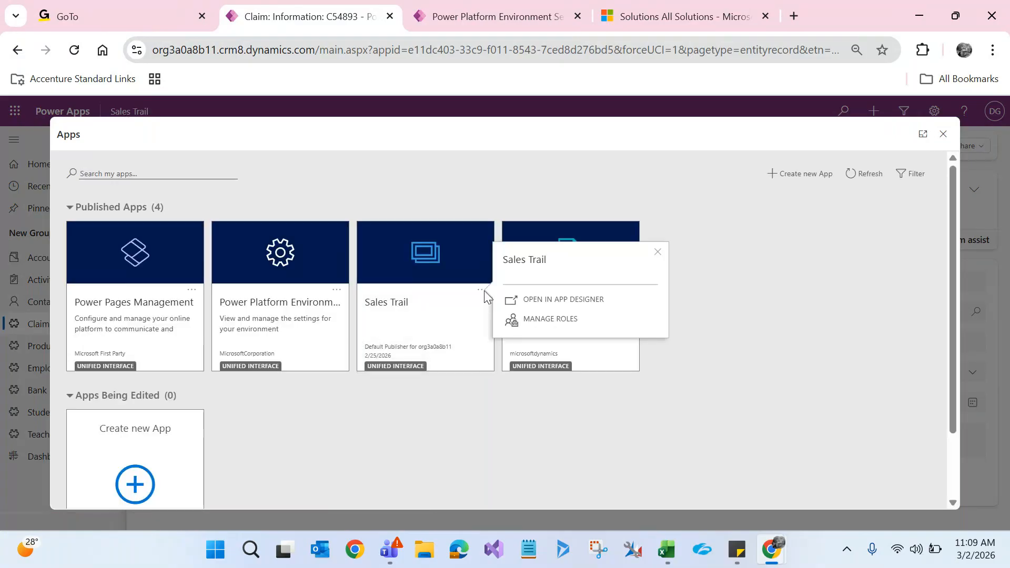
left_click(532, 302)
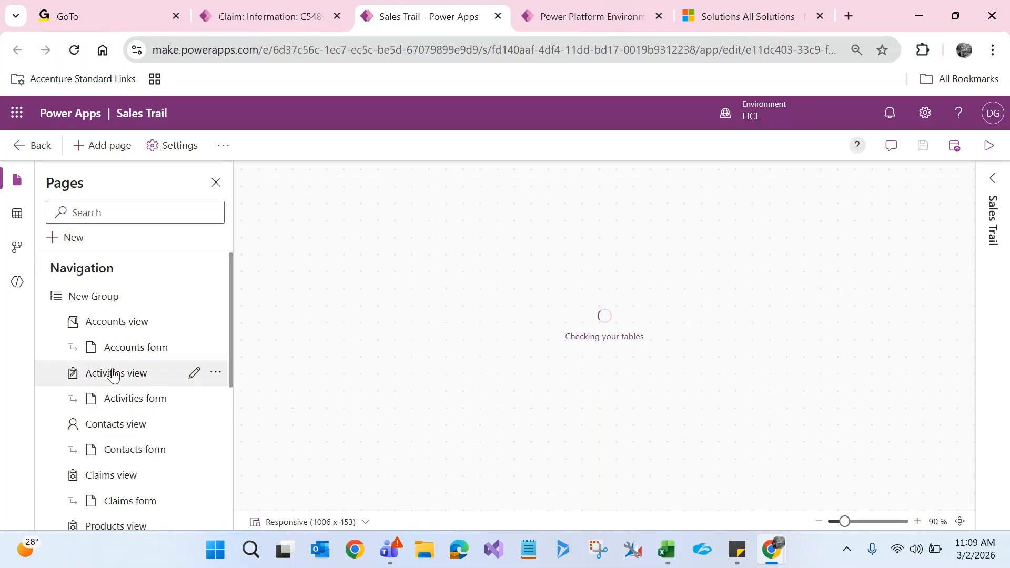
Step: Scroll the Pages list and open the Claims form page under Navigation
left_click_drag(232, 289, 234, 383)
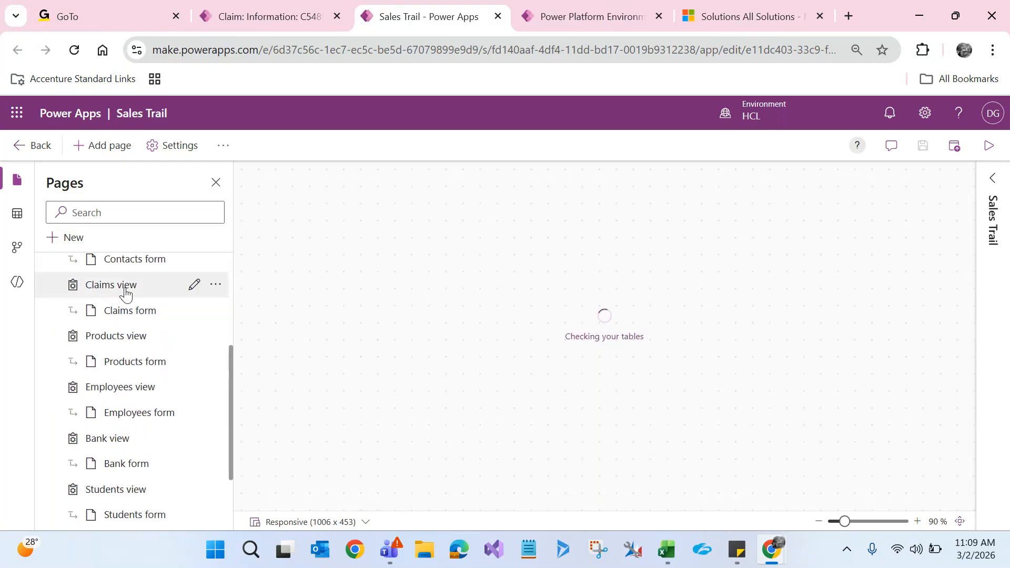
left_click(130, 316)
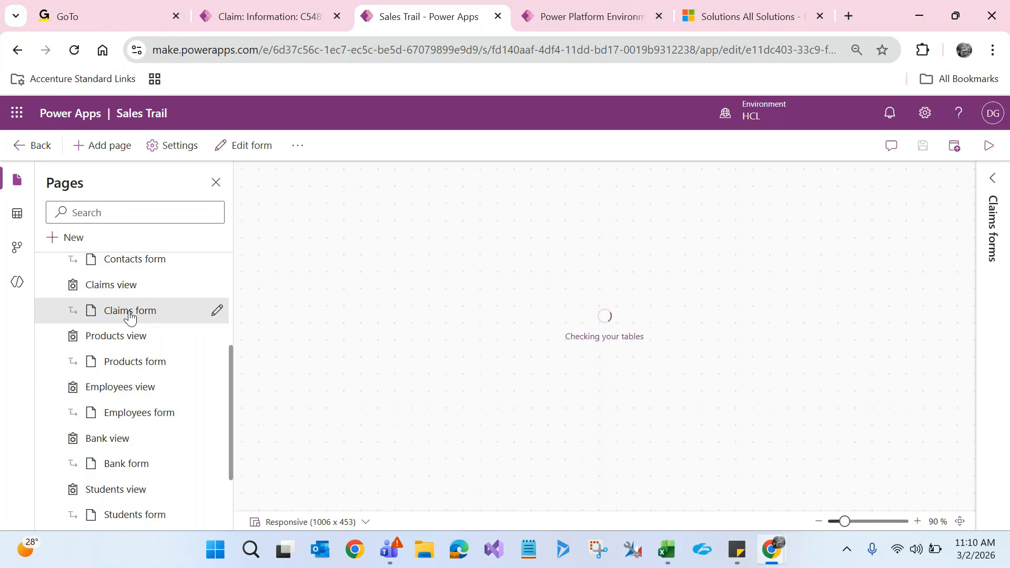
left_click(130, 315)
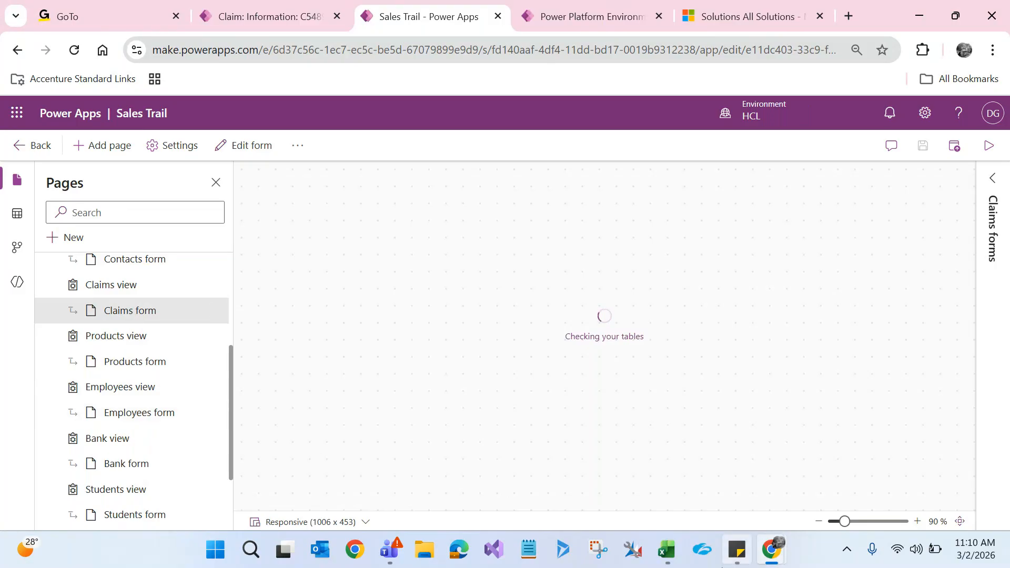
mouse_move(754, 552)
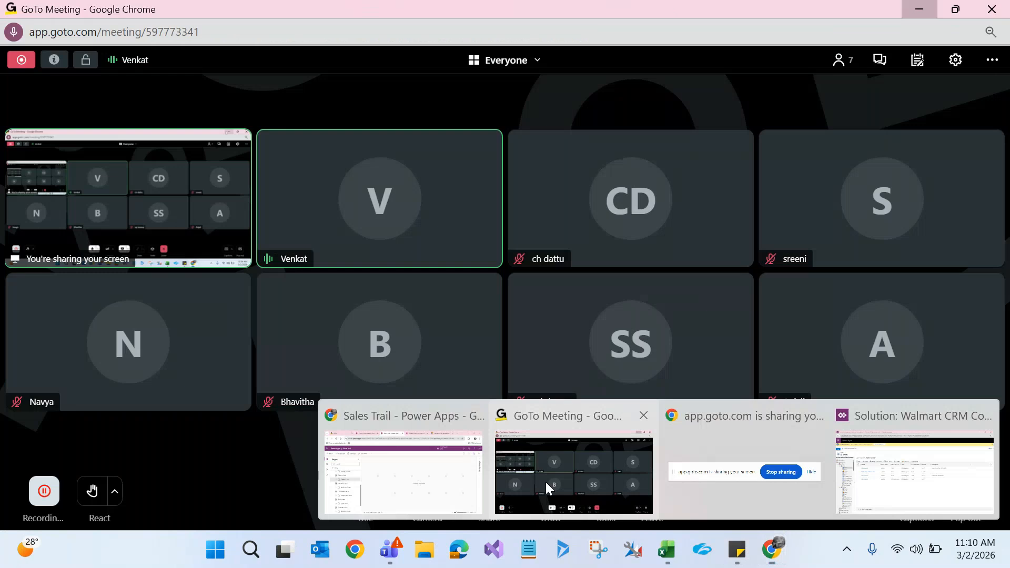
Step: Unmute the GoTo Meeting microphone and minimize the meeting window to return to the app designer
left_click(545, 482)
left_click(358, 491)
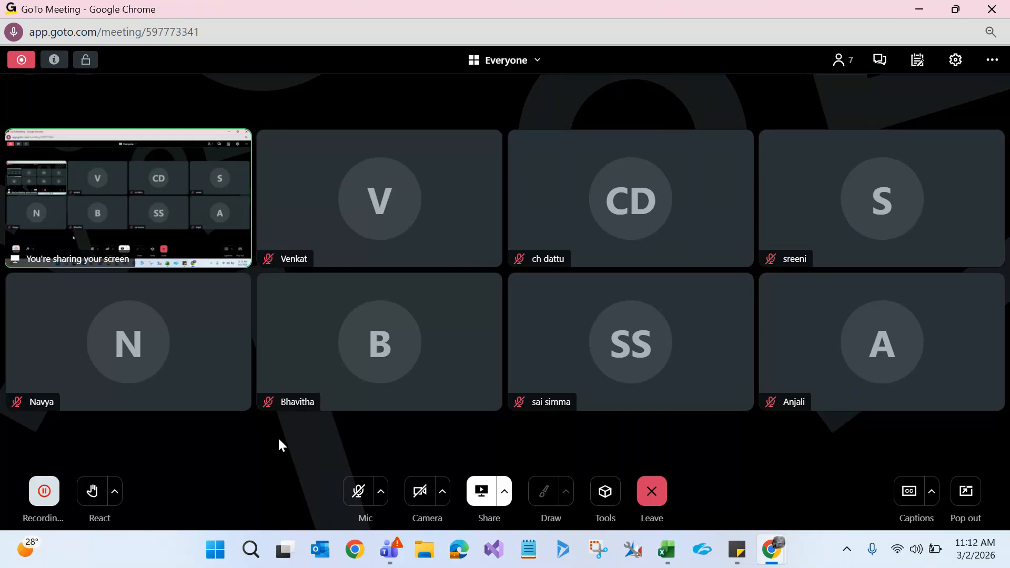
left_click(358, 491)
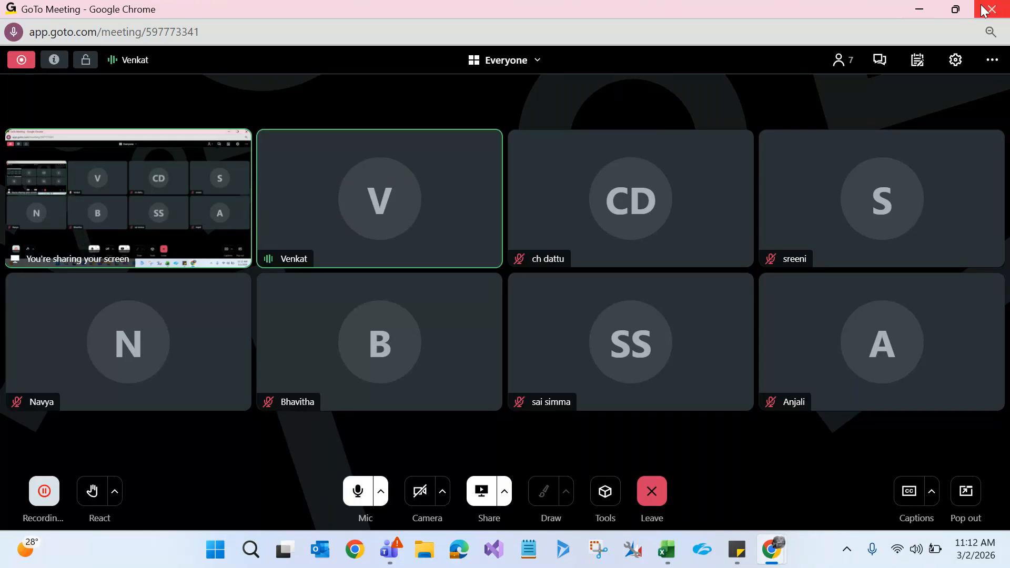
left_click(918, 12)
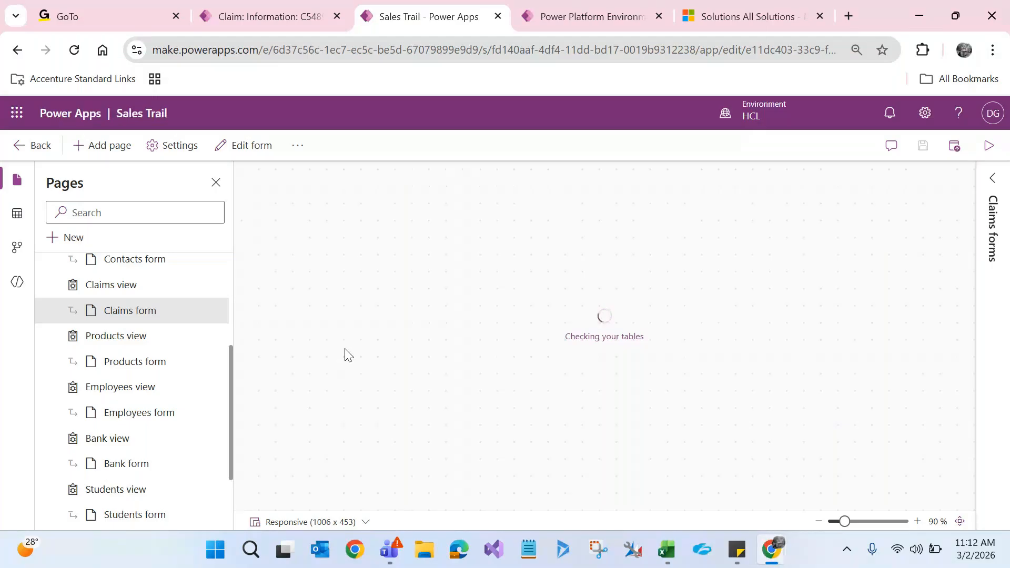
Step: Reload the Sales Trail app designer page, checking the GoTo Meeting window in between
left_click(74, 50)
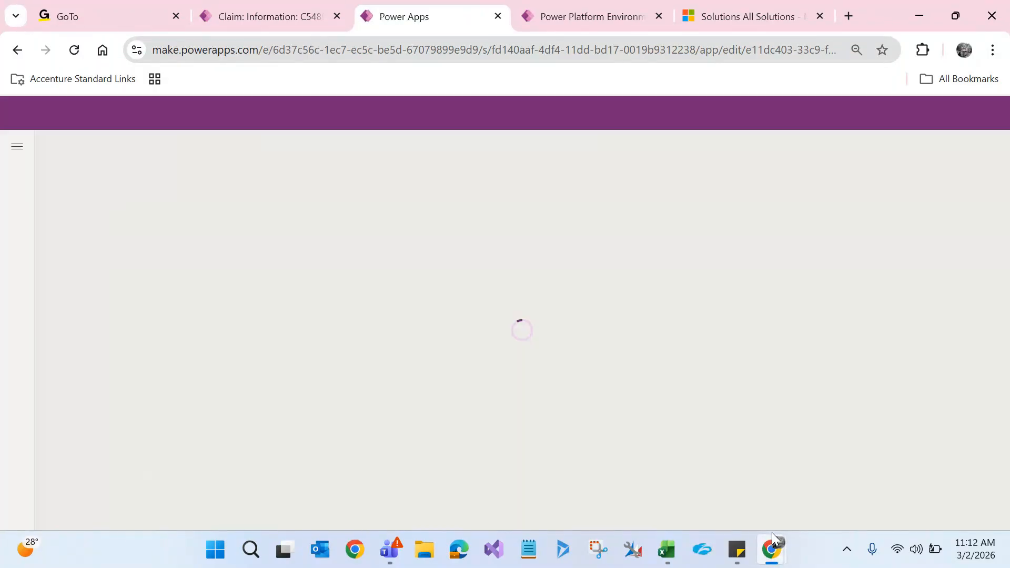
mouse_move(772, 533)
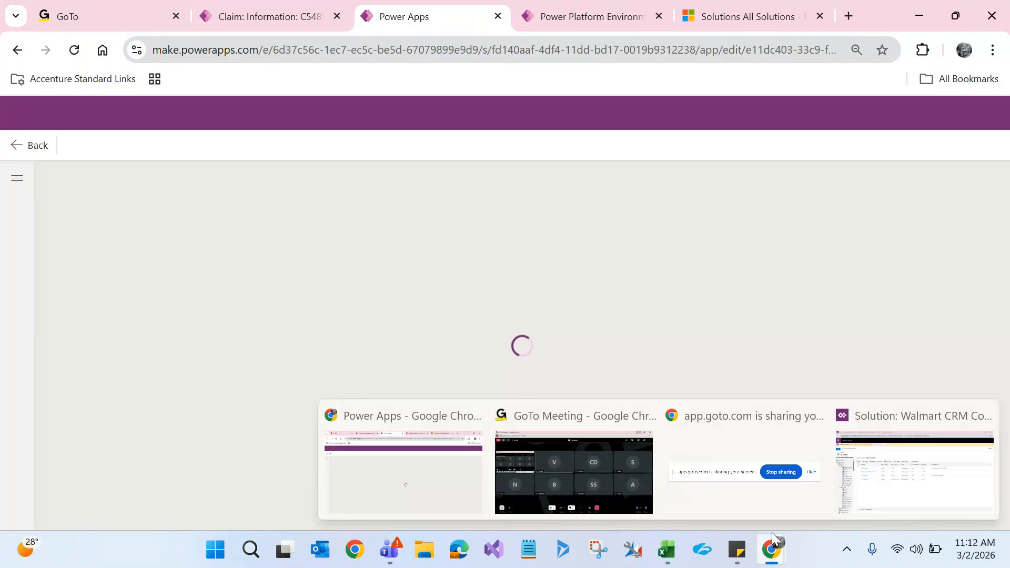
left_click(604, 466)
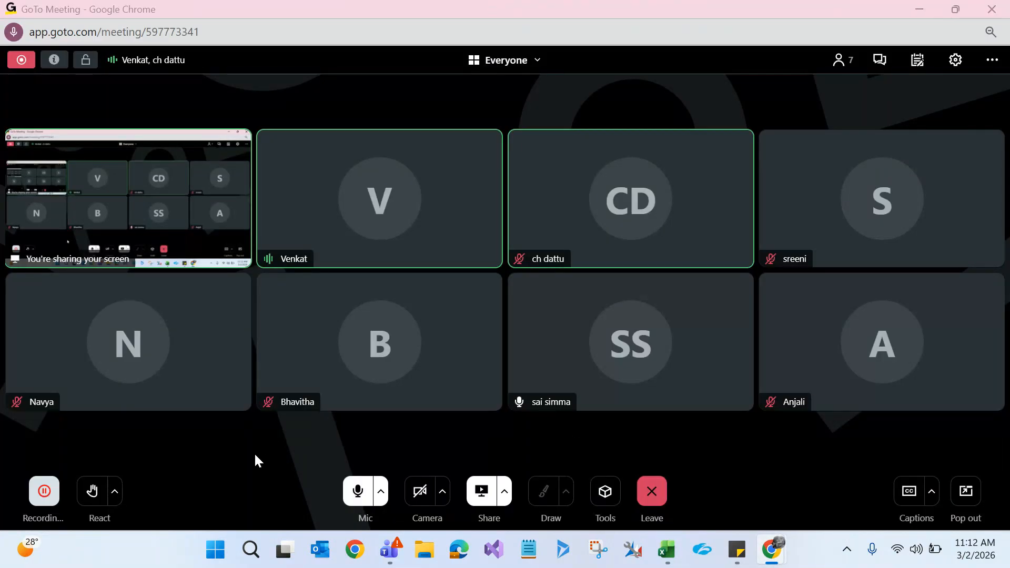
key("alt+Tab")
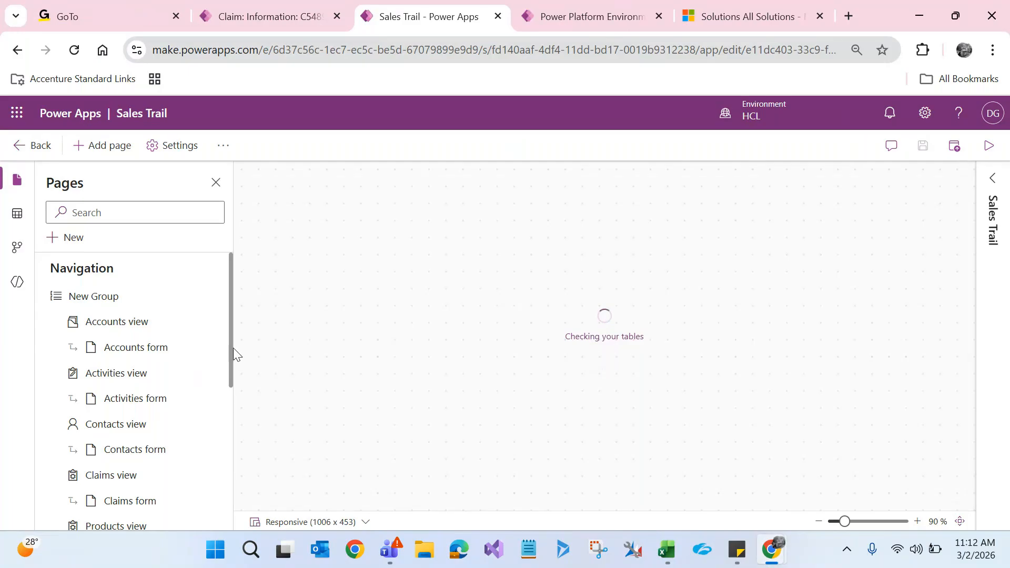
Step: Scroll the Pages list and open the Claims form page
scroll(230, 363, "down", 1)
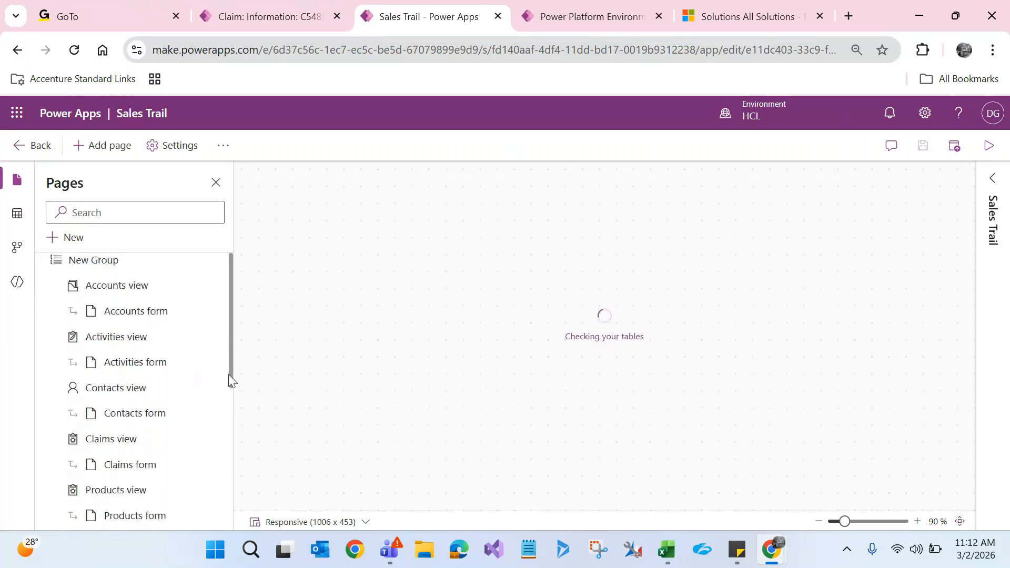
scroll(230, 379, "down", 3)
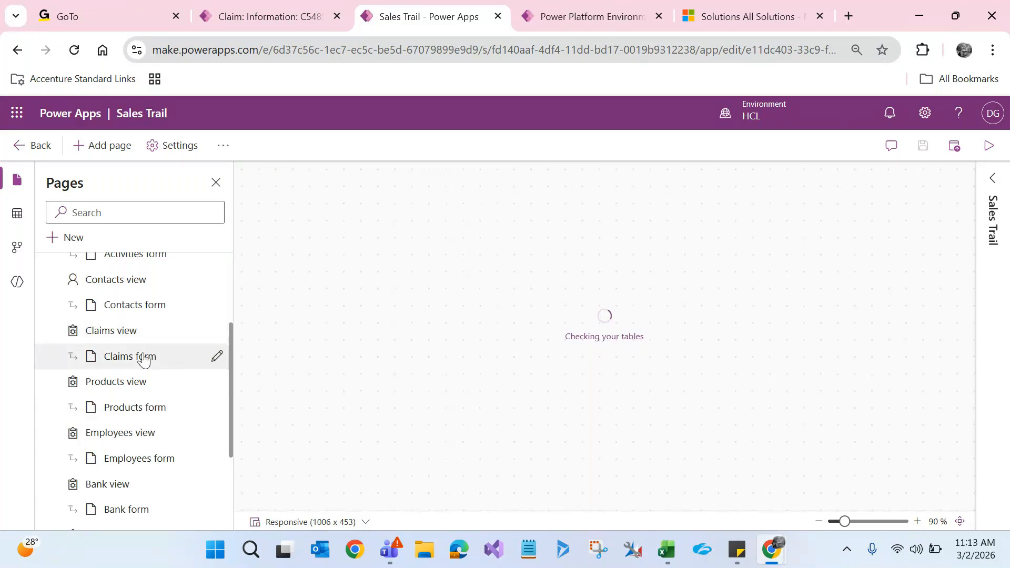
left_click(129, 362)
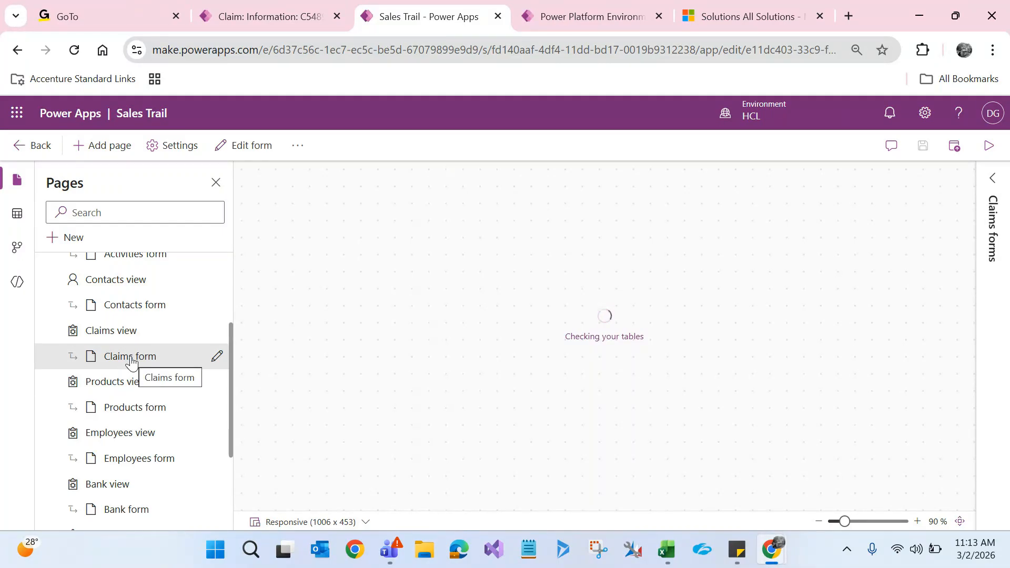
Step: Expand the Claims forms pane to show all four Claims forms
left_click(993, 179)
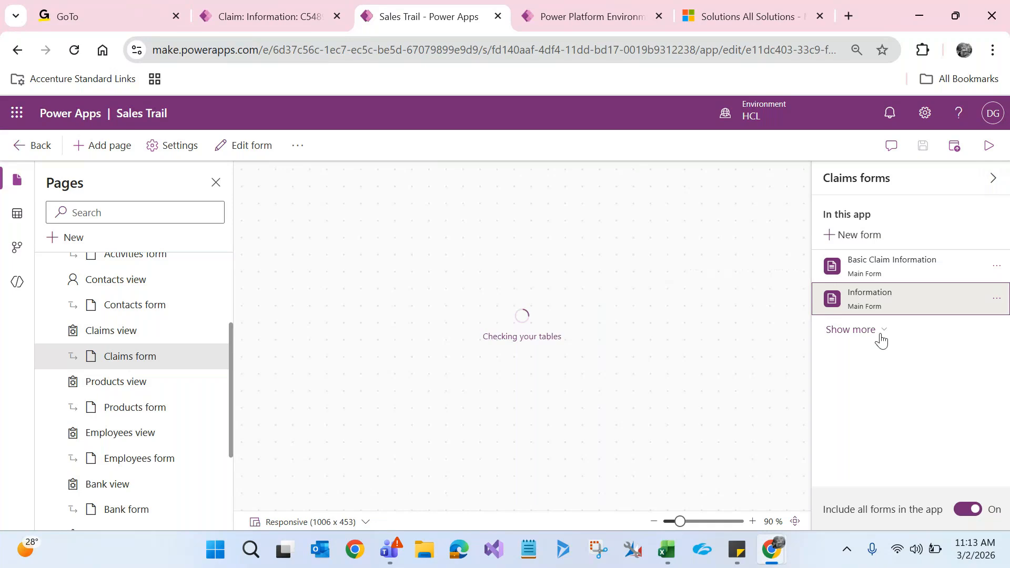
left_click(879, 338)
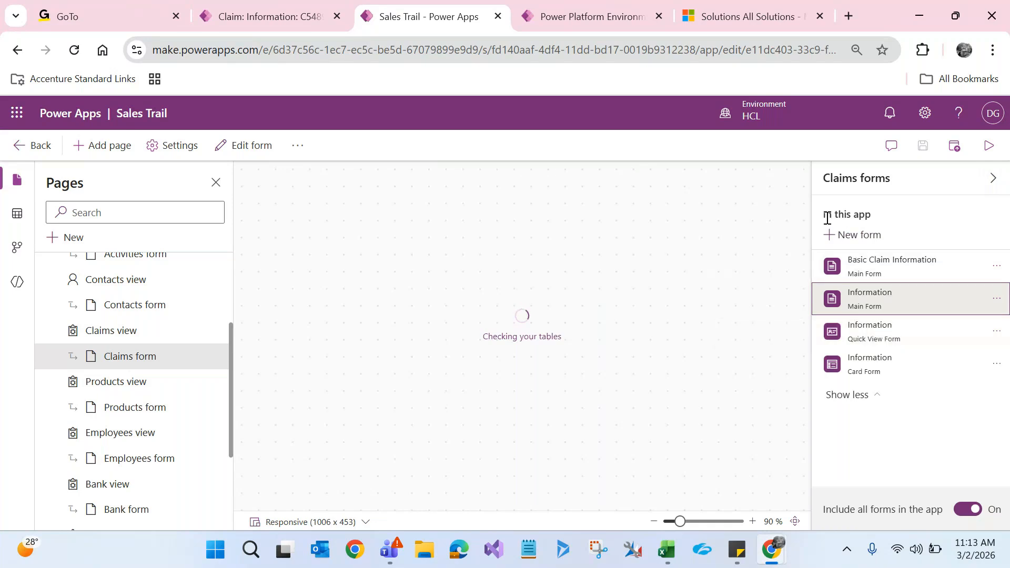
left_click_drag(825, 215, 873, 217)
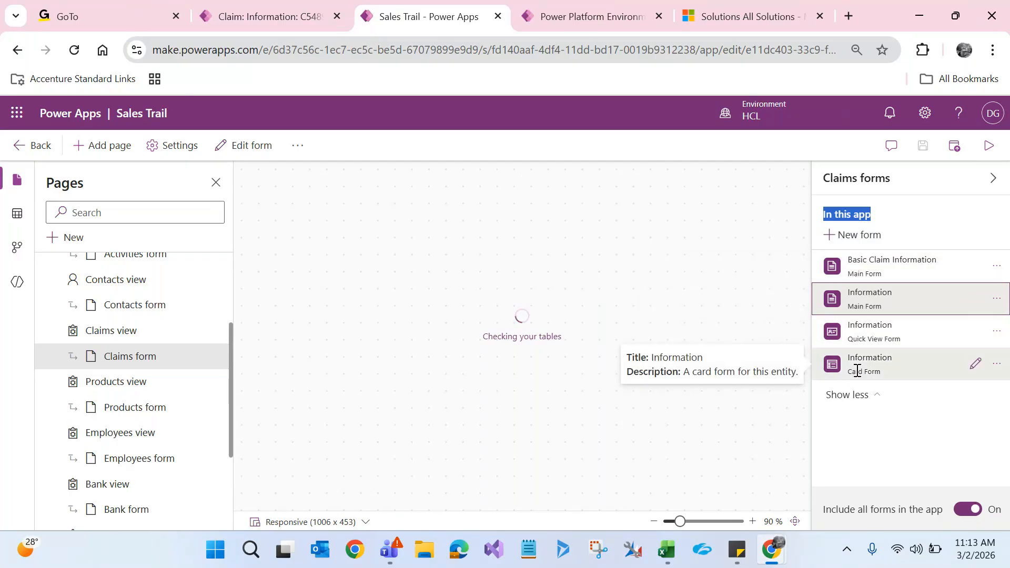
Step: Publish the Sales Trail app, then switch to the Dynamics claim record tab
left_click(825, 153)
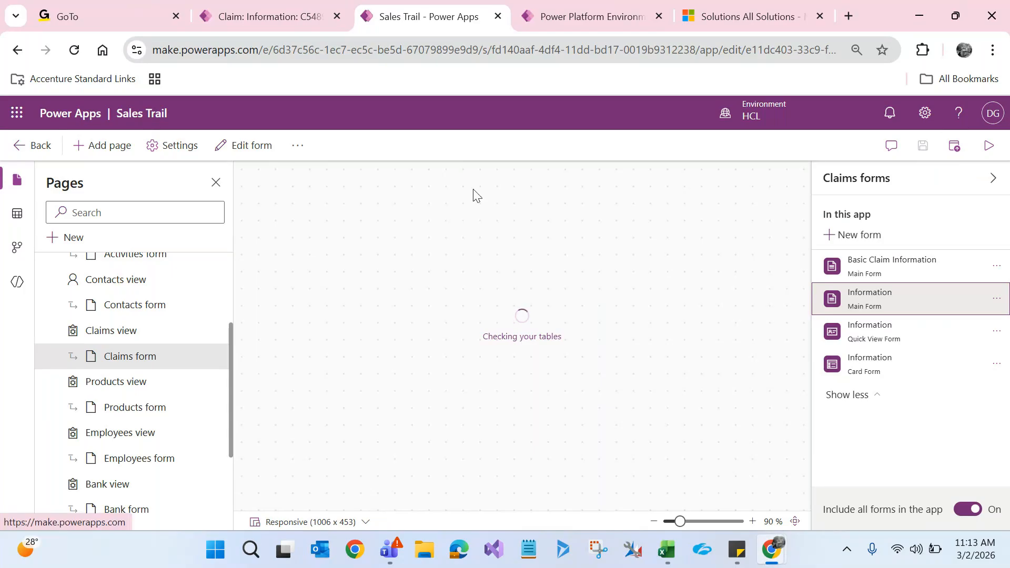
left_click(954, 146)
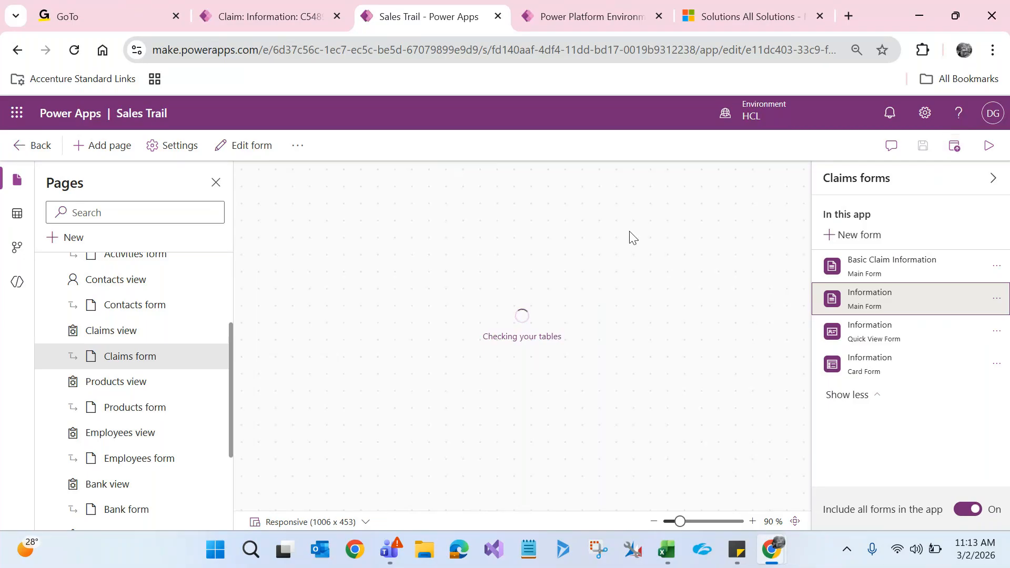
left_click(261, 18)
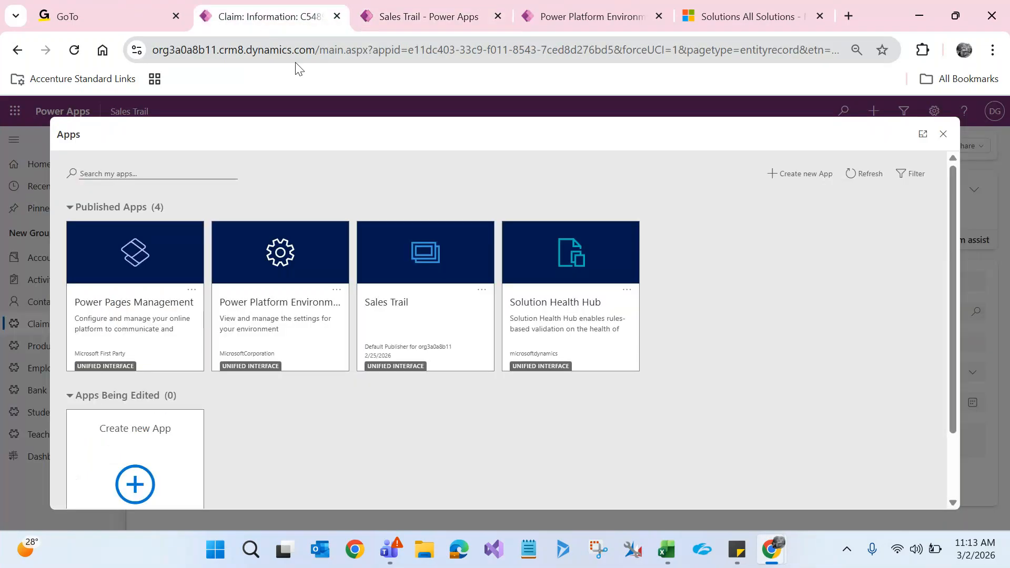
Step: Open the Sales Trail app from the Published Apps list
left_click(440, 325)
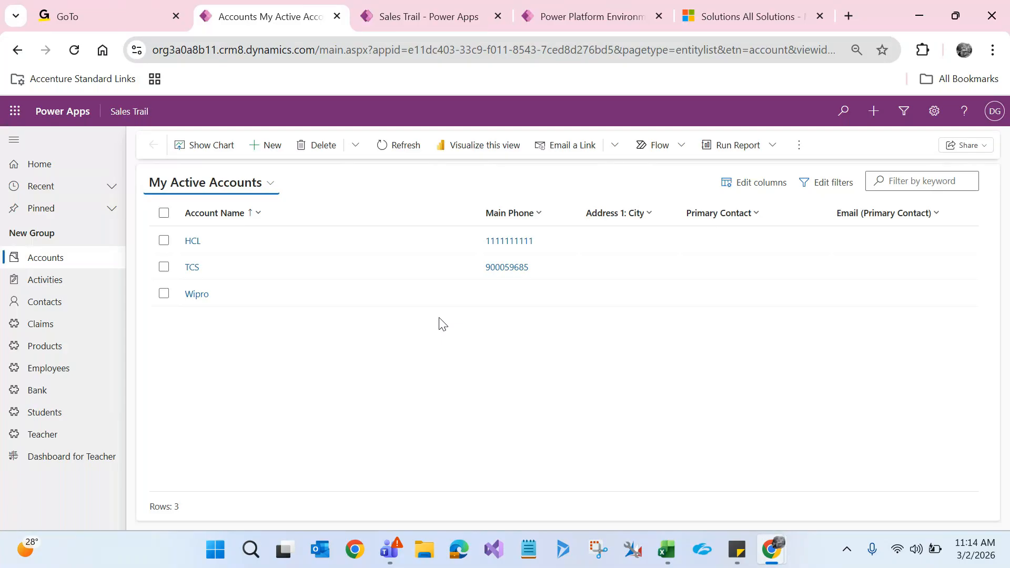
Step: Refresh Sales Trail and show the Active Claims list with its five claims
key("F5")
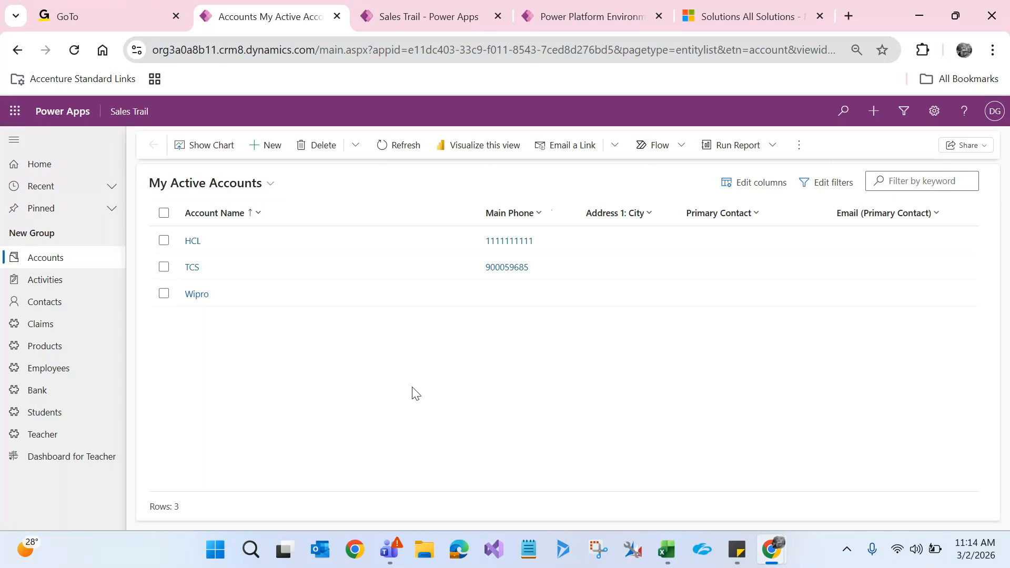
left_click(62, 331)
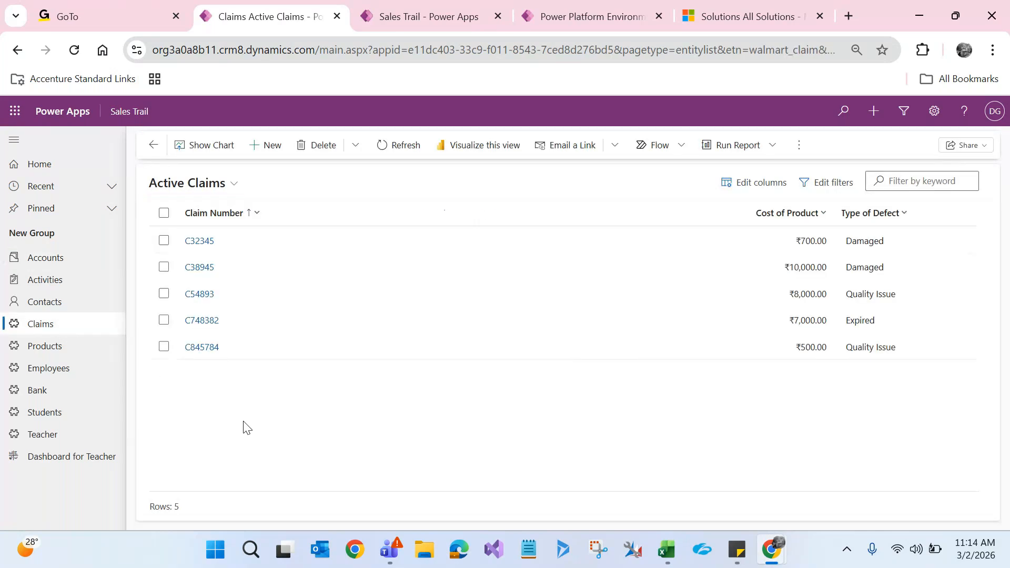
Step: Open claim C54893 for the Dining Table, ₹8,000.00, Quality Issue
left_click(201, 297)
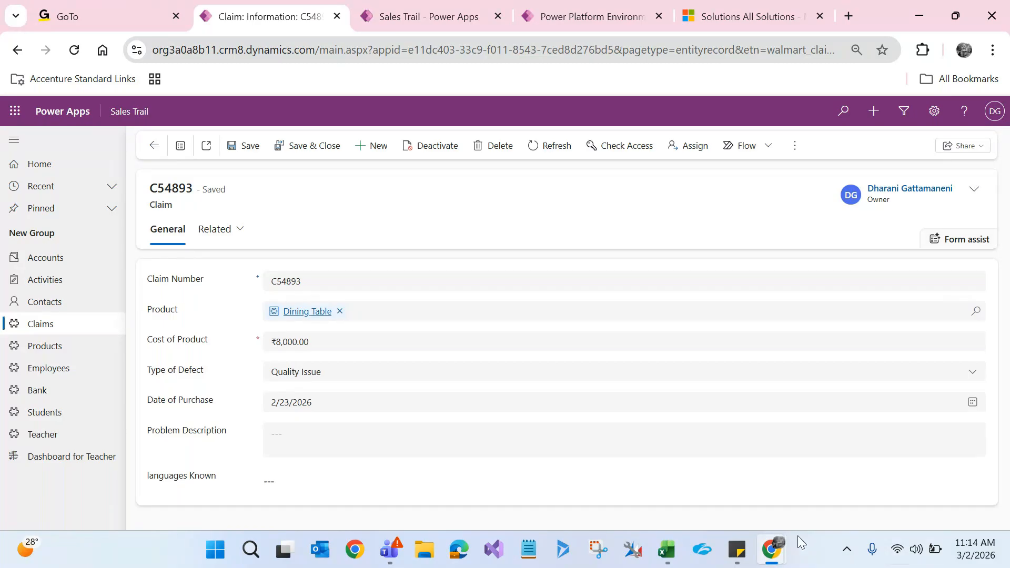
mouse_move(772, 562)
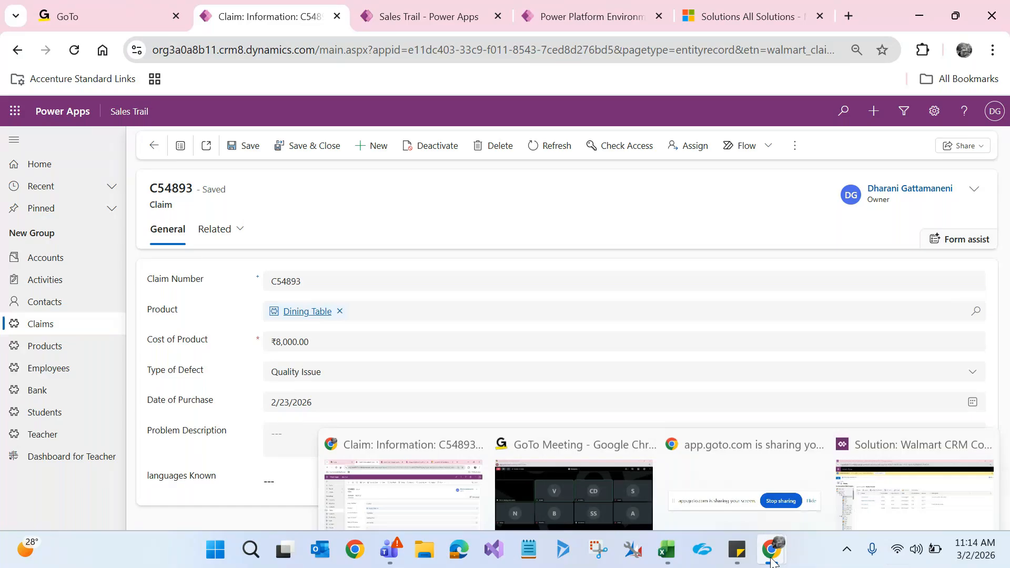
Step: Publish the Claim entity in Walmart CRM Components, then reload claim C54893
left_click(891, 485)
left_click(50, 224)
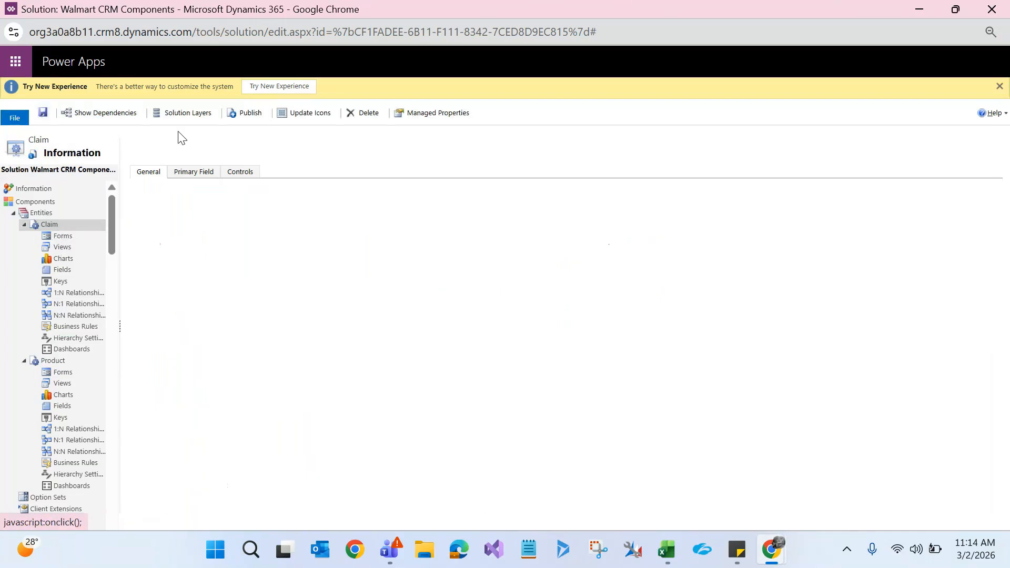
left_click(246, 116)
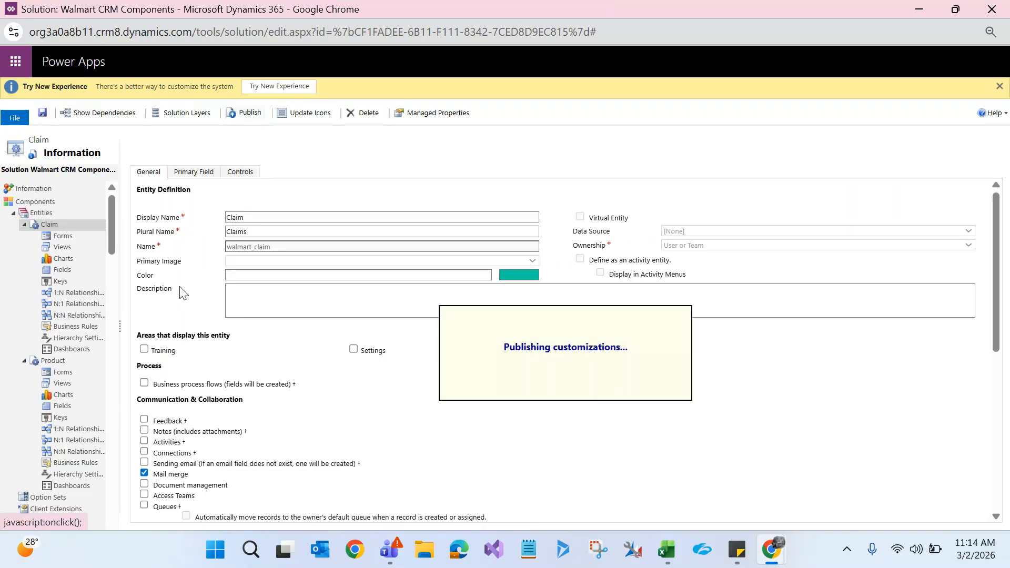
left_click(924, 9)
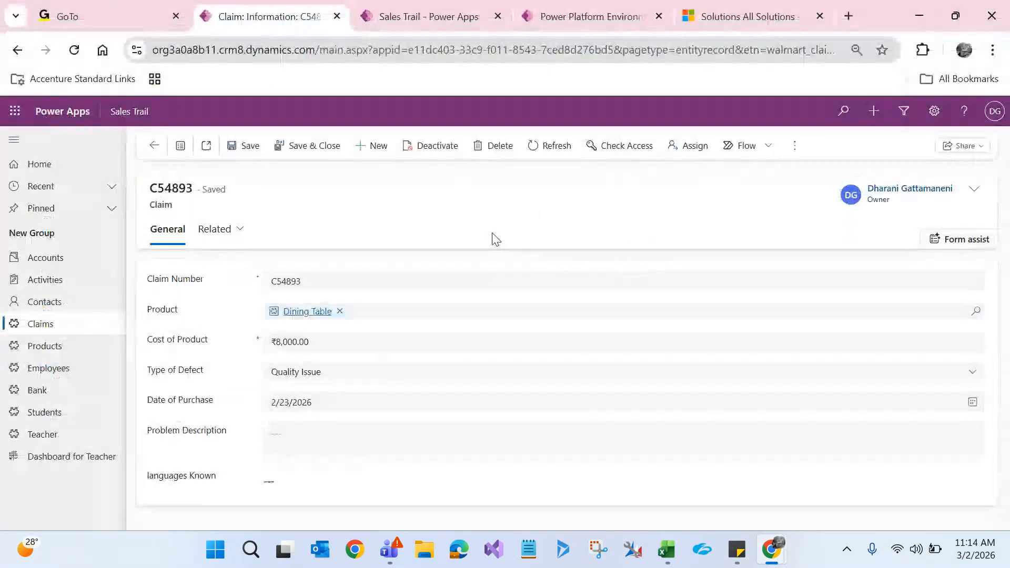
key("F5")
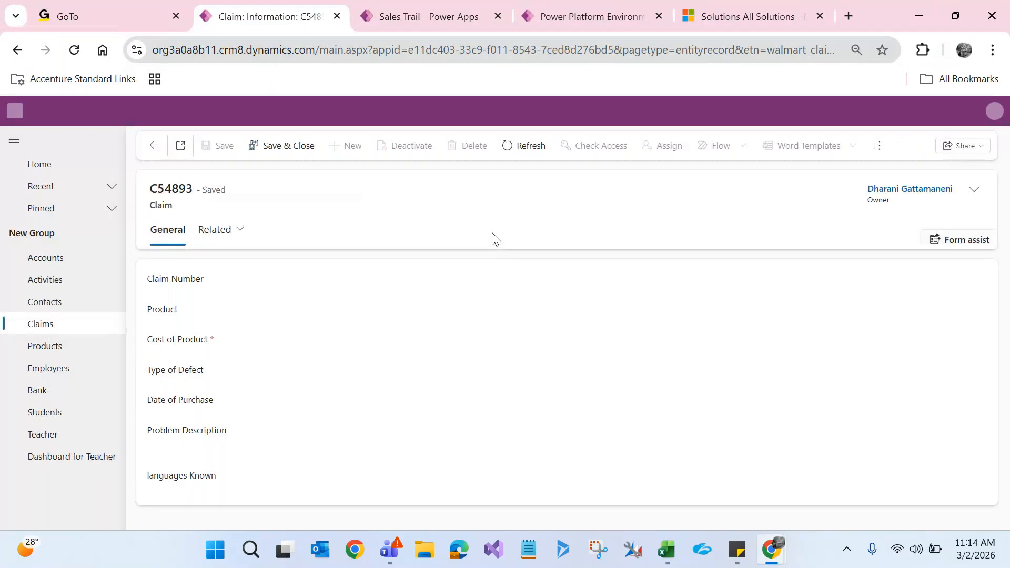
Step: Preview a new claim form, open the Expired Wheel Chair claim, then return to the app designer
left_click(82, 325)
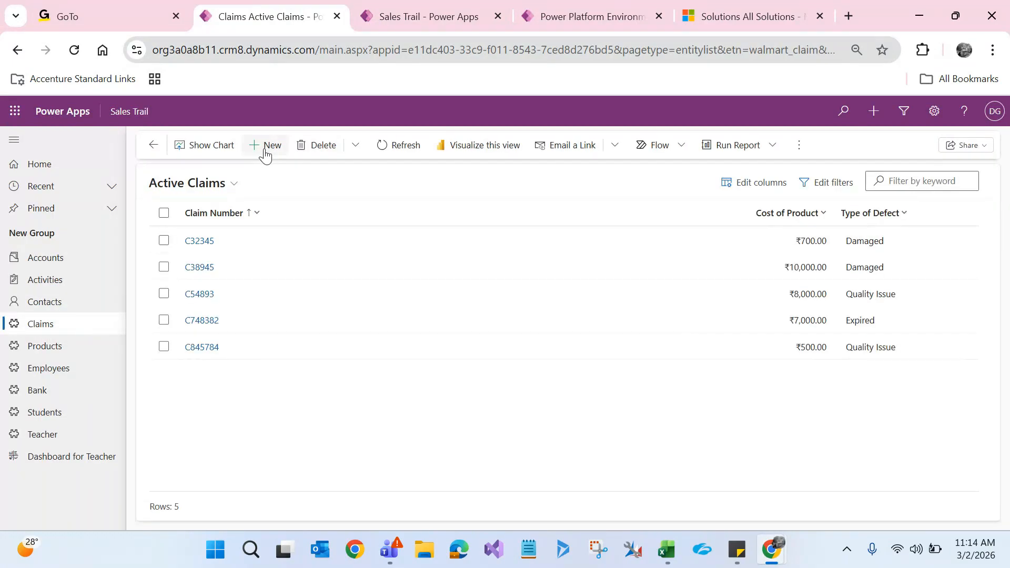
left_click(265, 152)
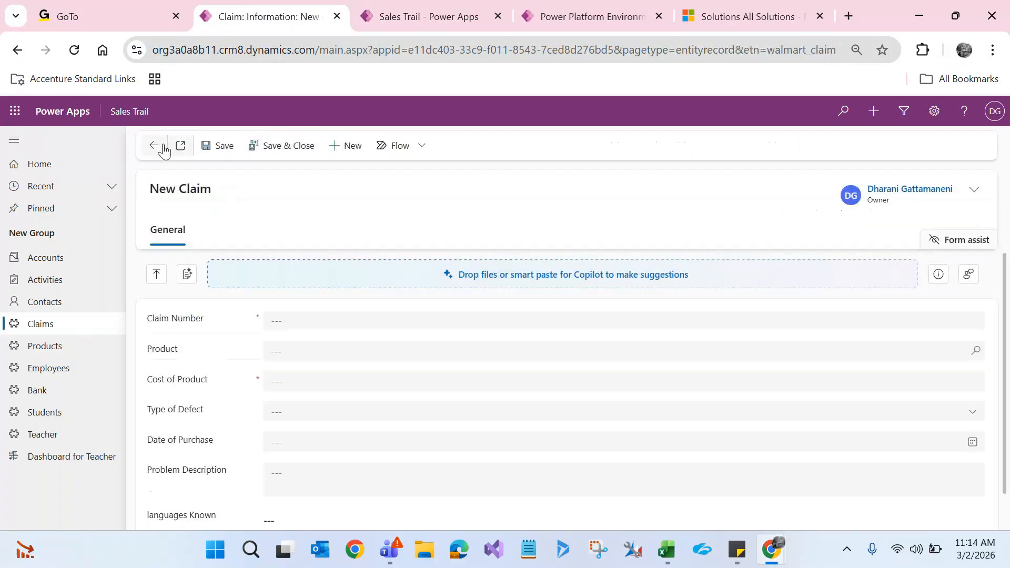
left_click(265, 150)
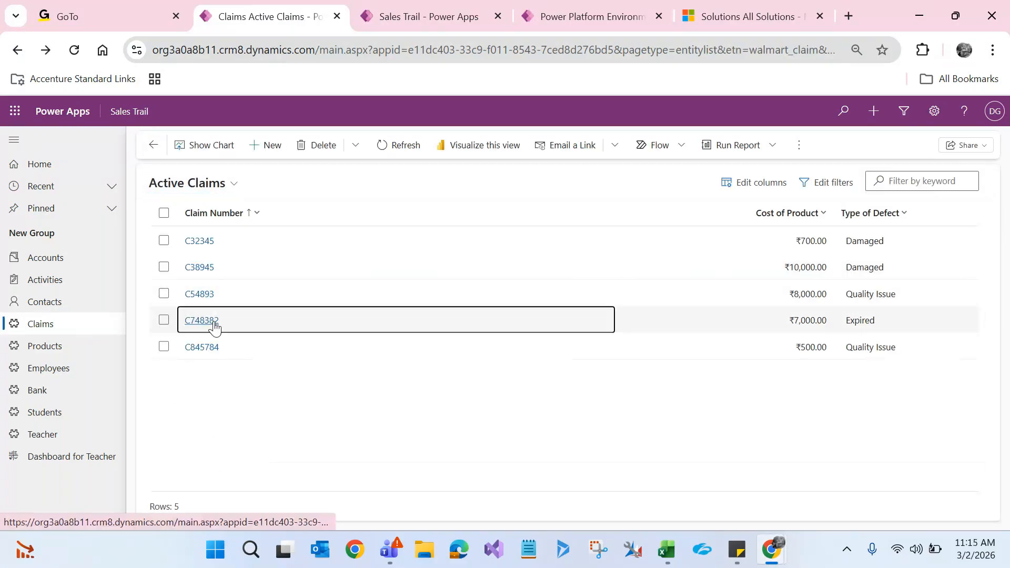
left_click(201, 321)
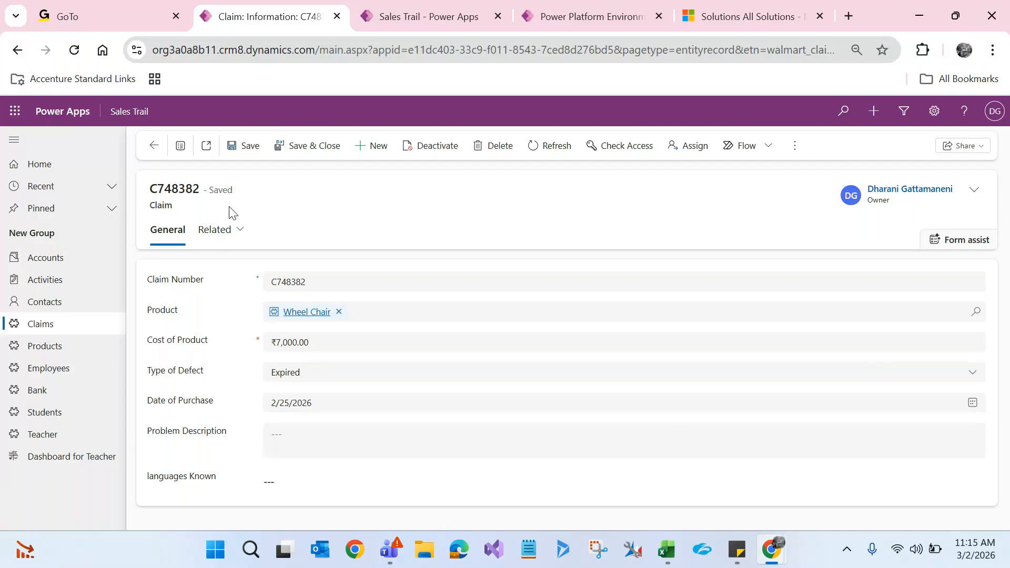
left_click(439, 6)
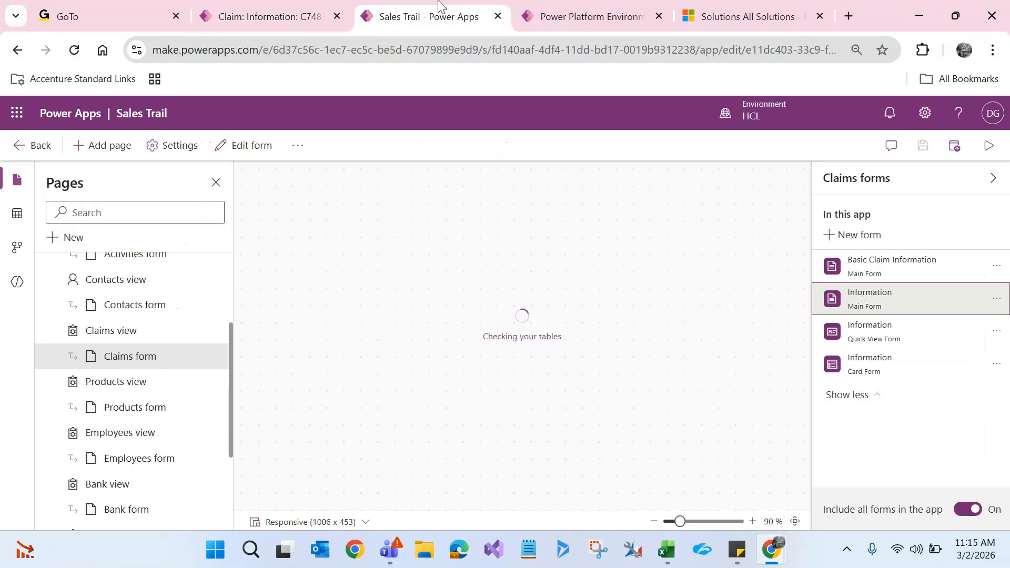
left_click(952, 150)
left_click(284, 6)
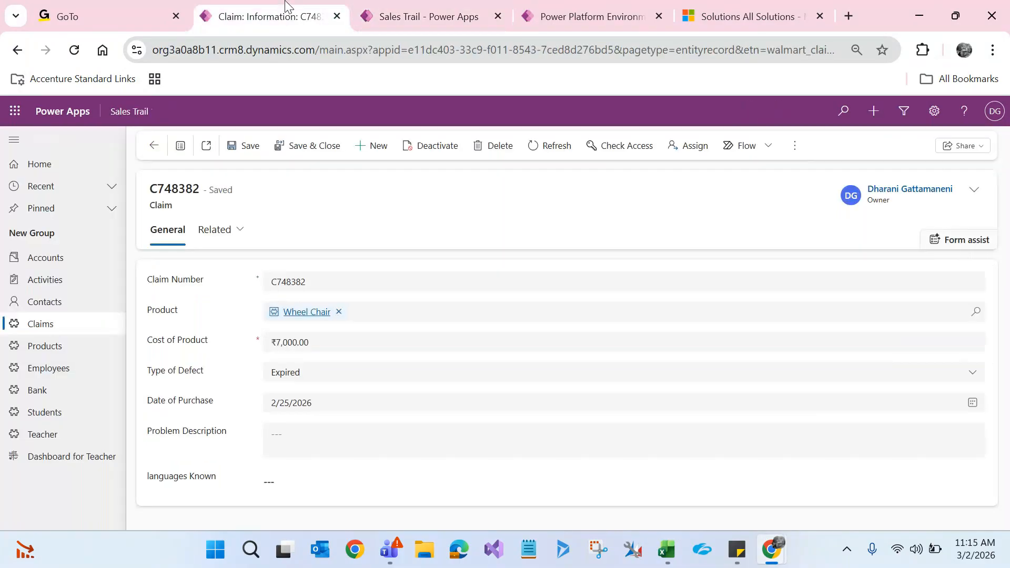
key("F5")
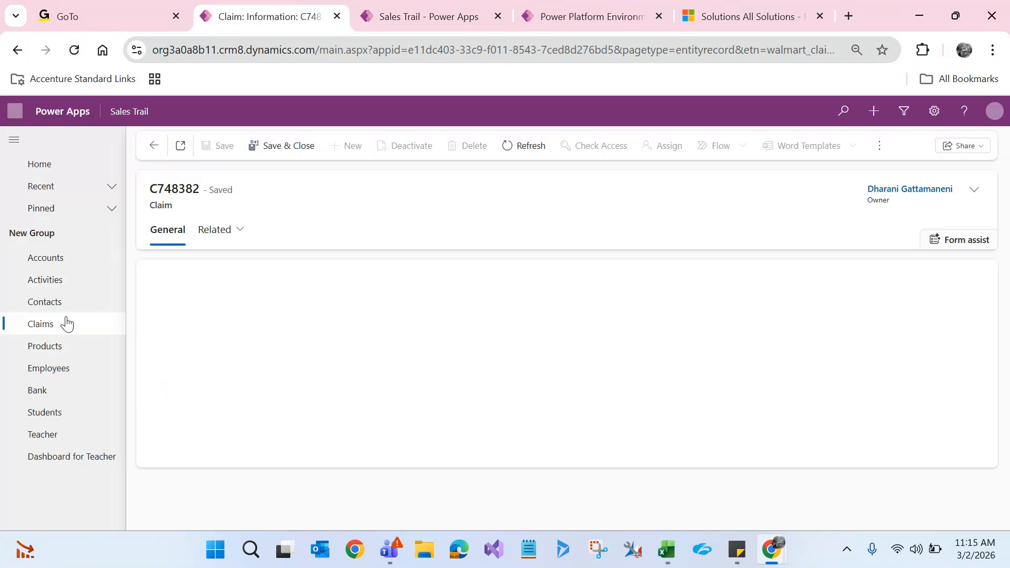
left_click(41, 324)
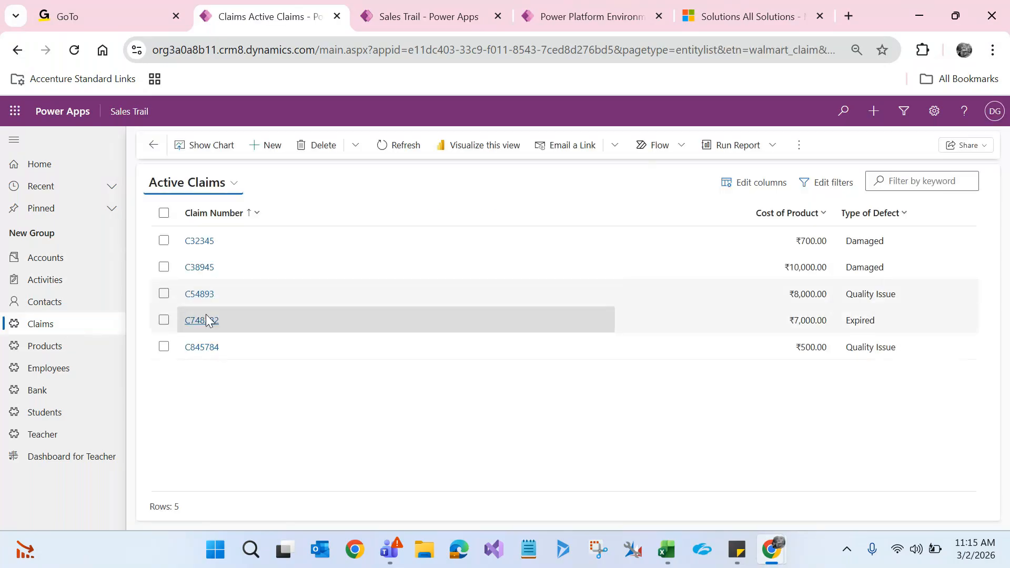
left_click(207, 321)
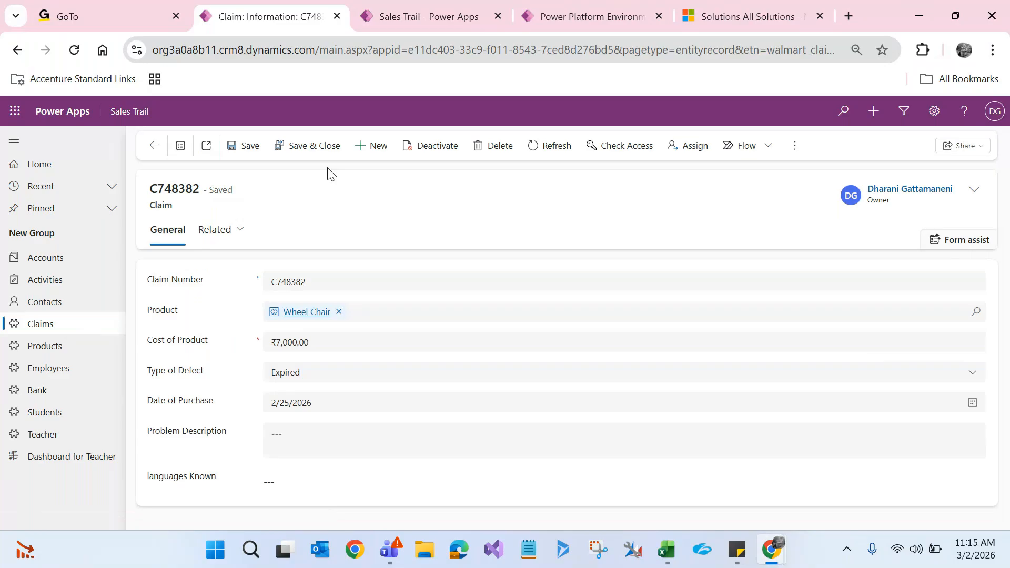
left_click(371, 146)
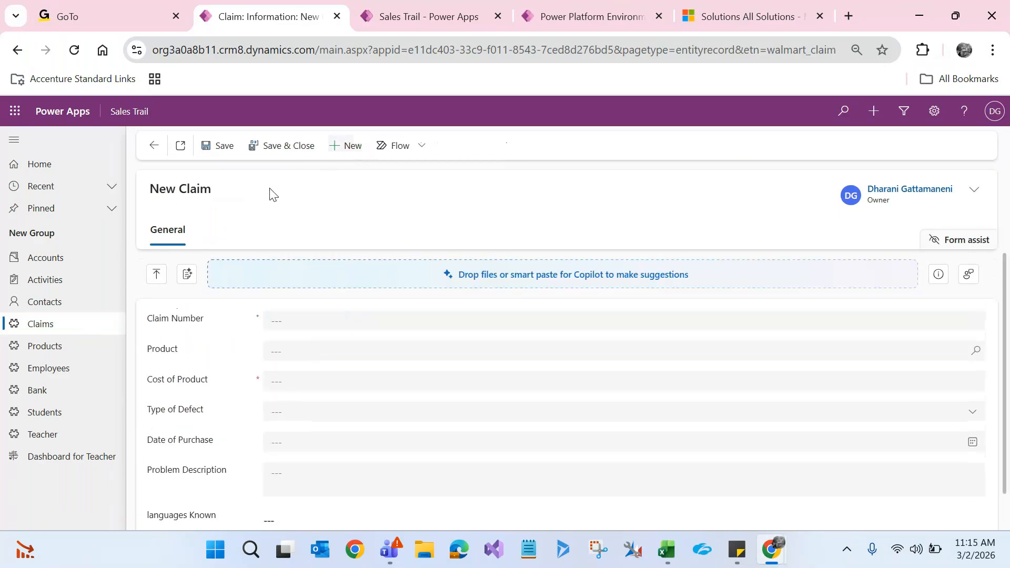
left_click(151, 154)
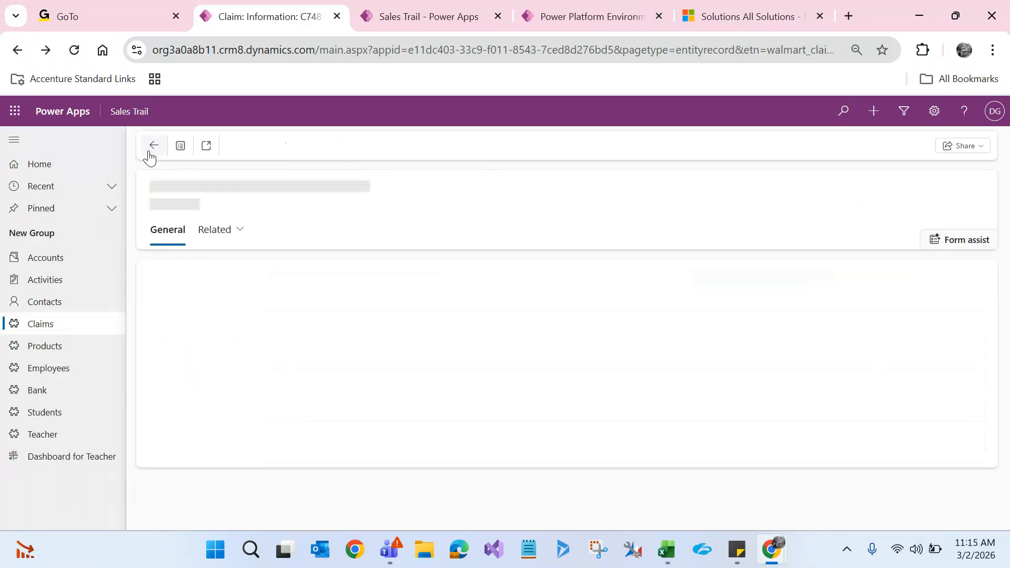
left_click(153, 146)
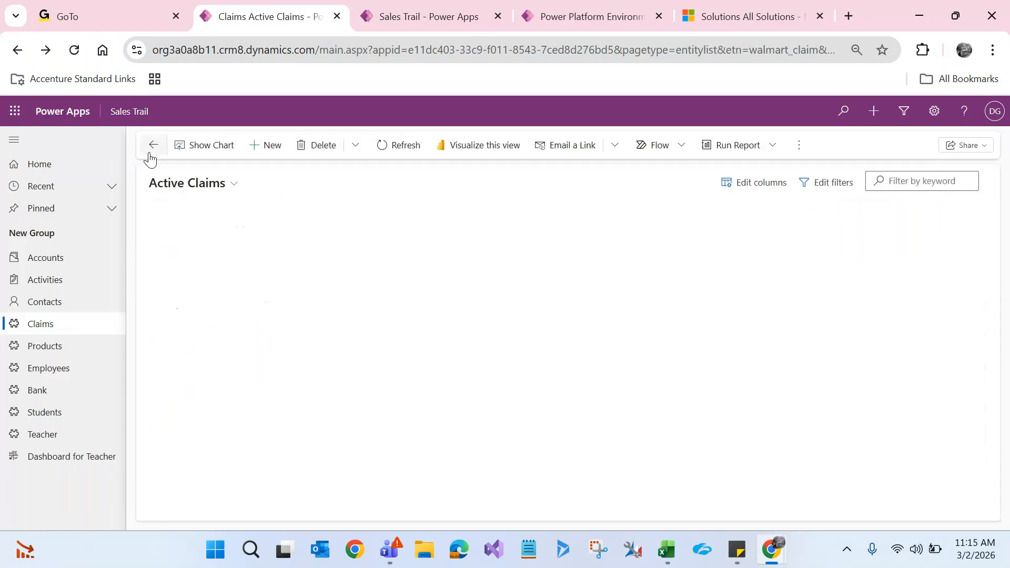
left_click(257, 151)
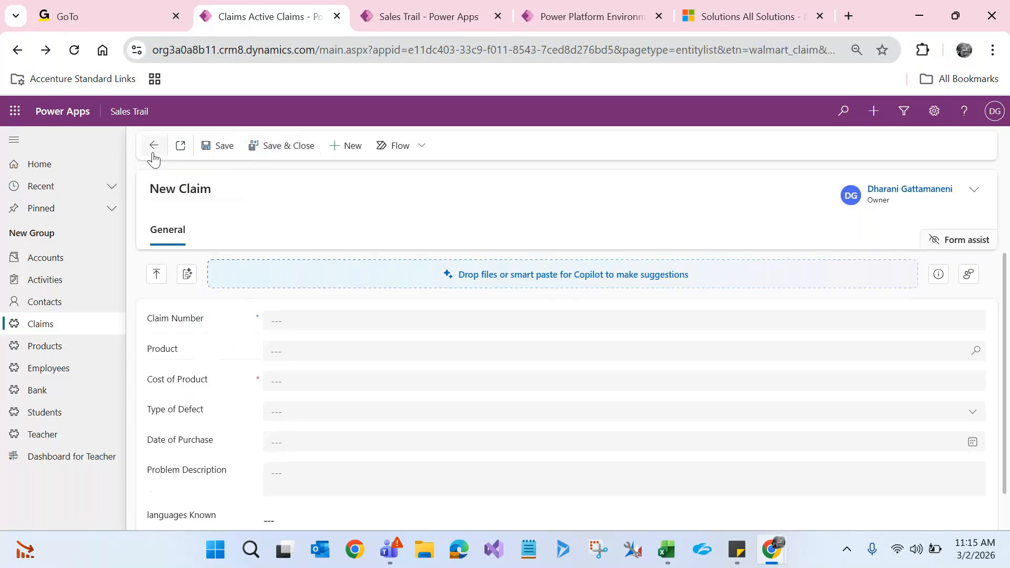
left_click(153, 147)
left_click(195, 327)
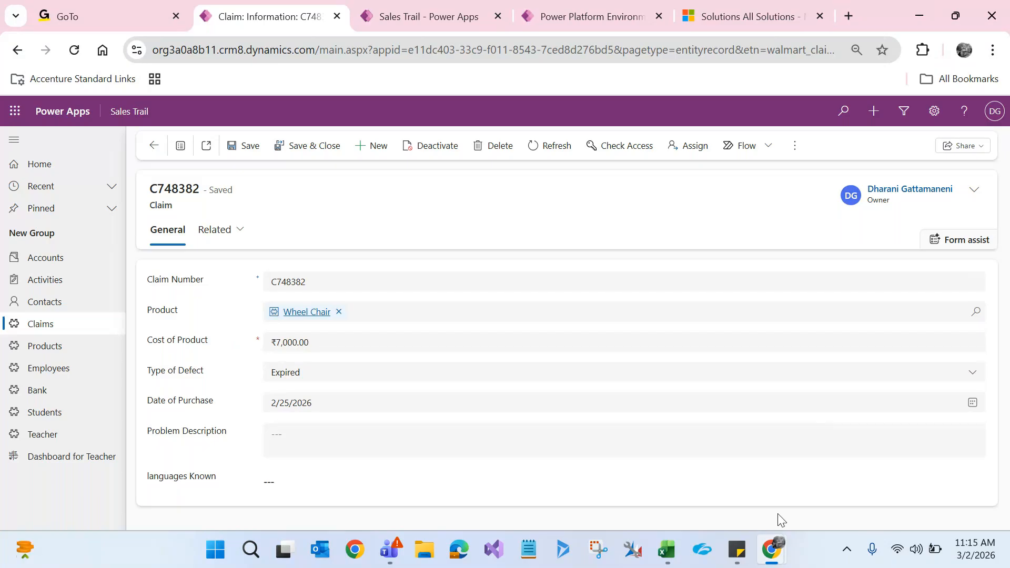
mouse_move(776, 561)
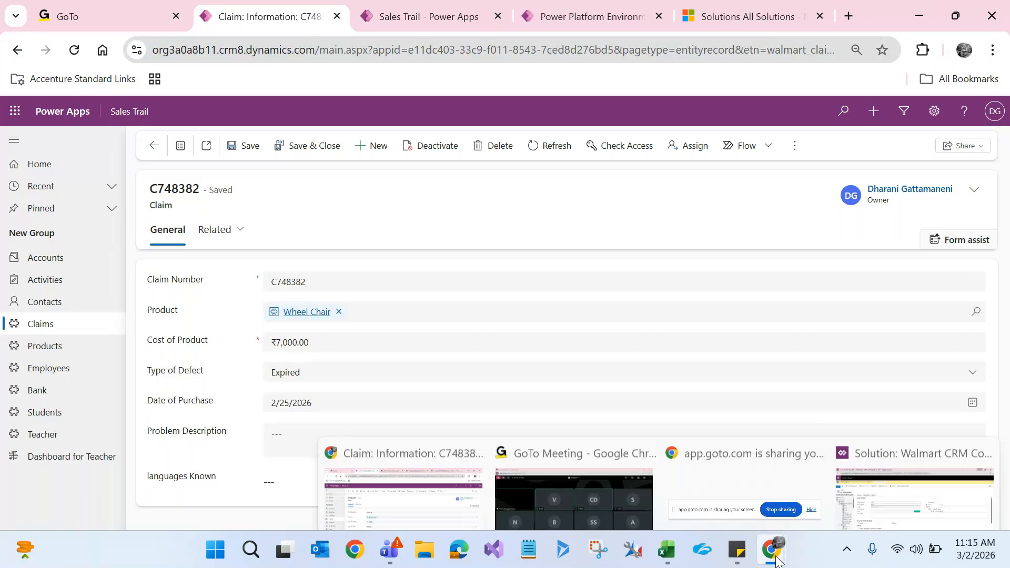
Step: List the Claim entity's forms in Walmart CRM Components and select Basic Claim Information
left_click(893, 499)
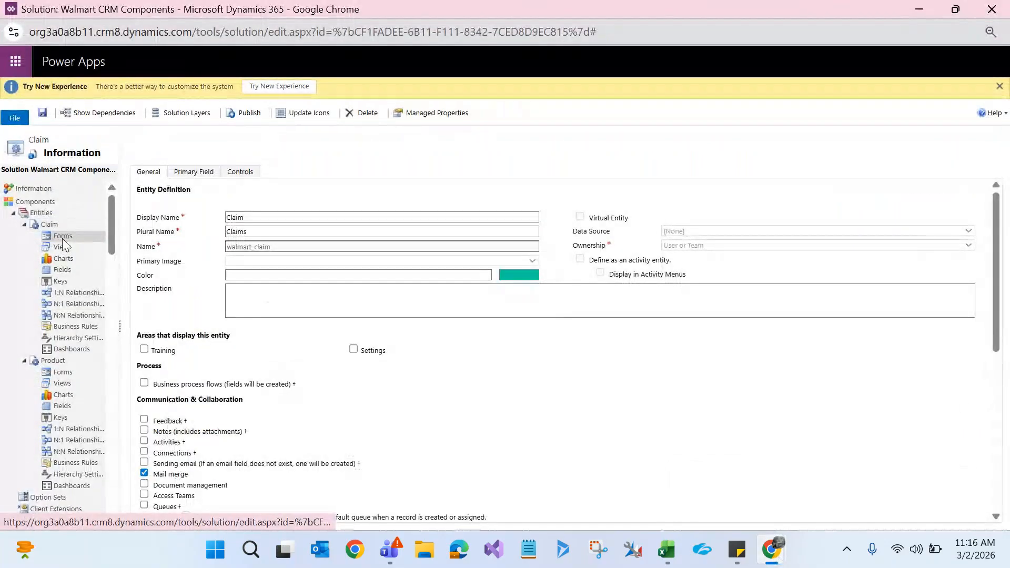
left_click(62, 238)
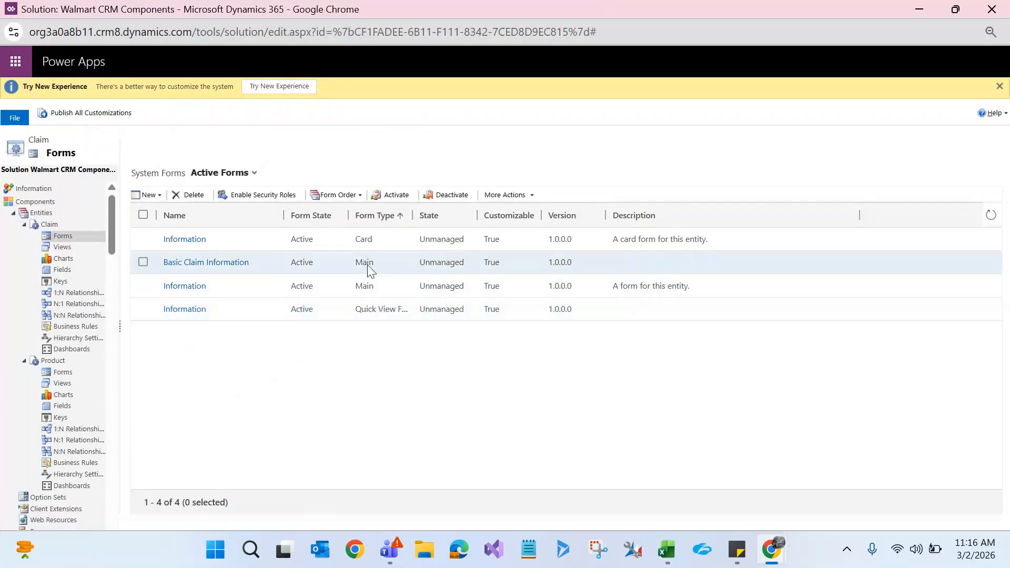
left_click(156, 193)
left_click(225, 411)
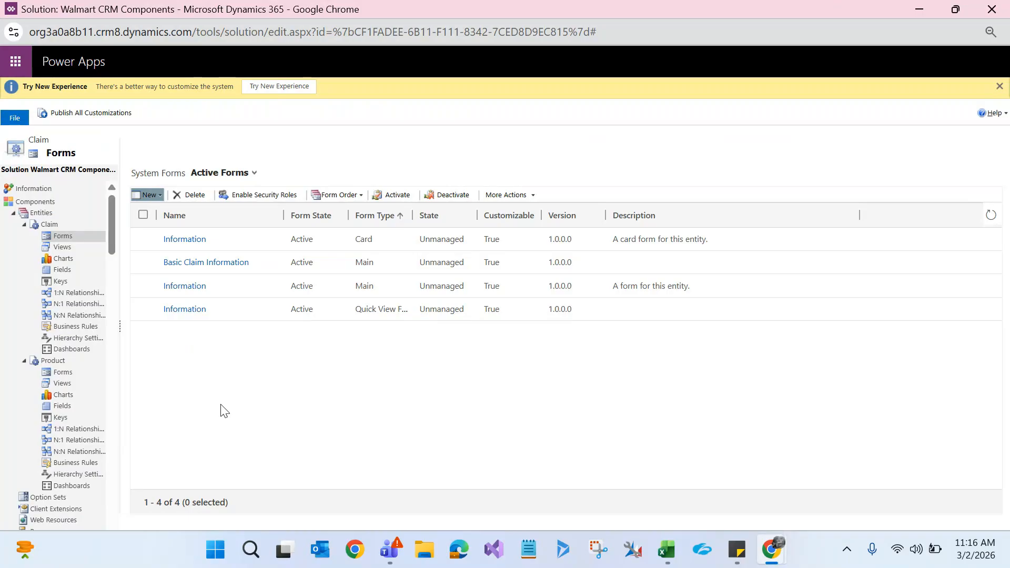
left_click(268, 198)
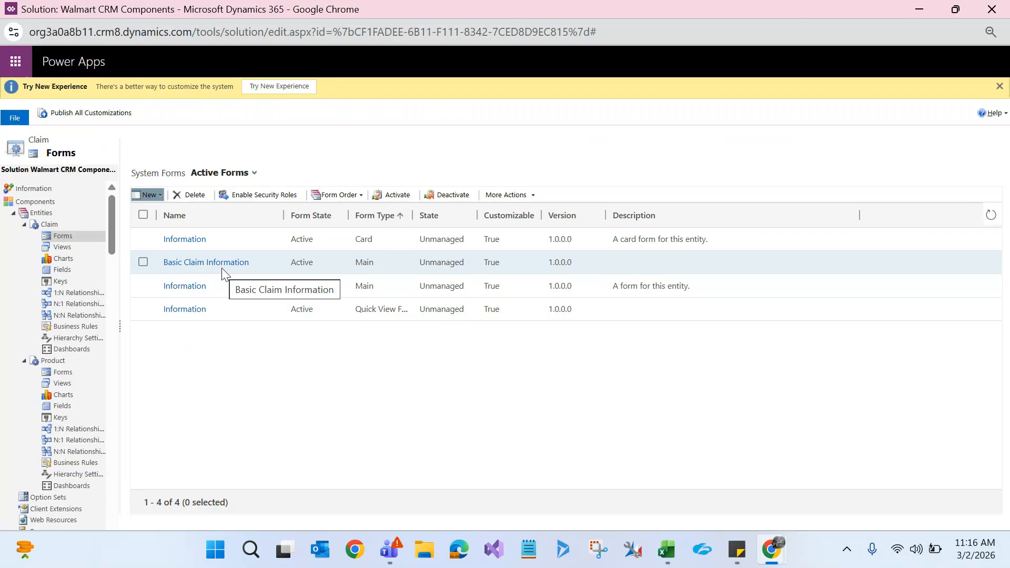
left_click(264, 261)
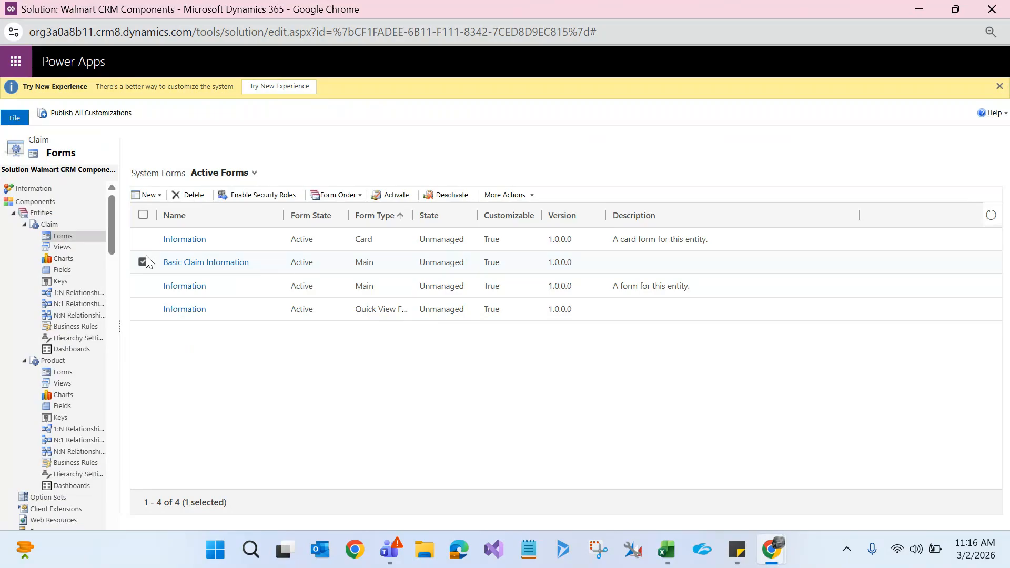
Step: Restrict the Basic Claim Information form to the Sales Manager security role only
left_click(261, 196)
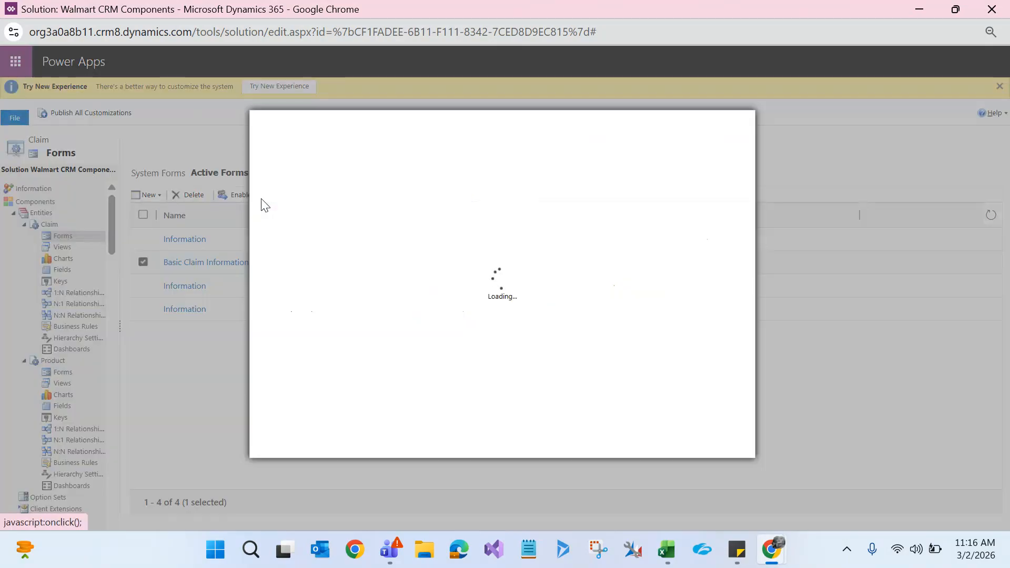
key("ctrl+f")
type("manager")
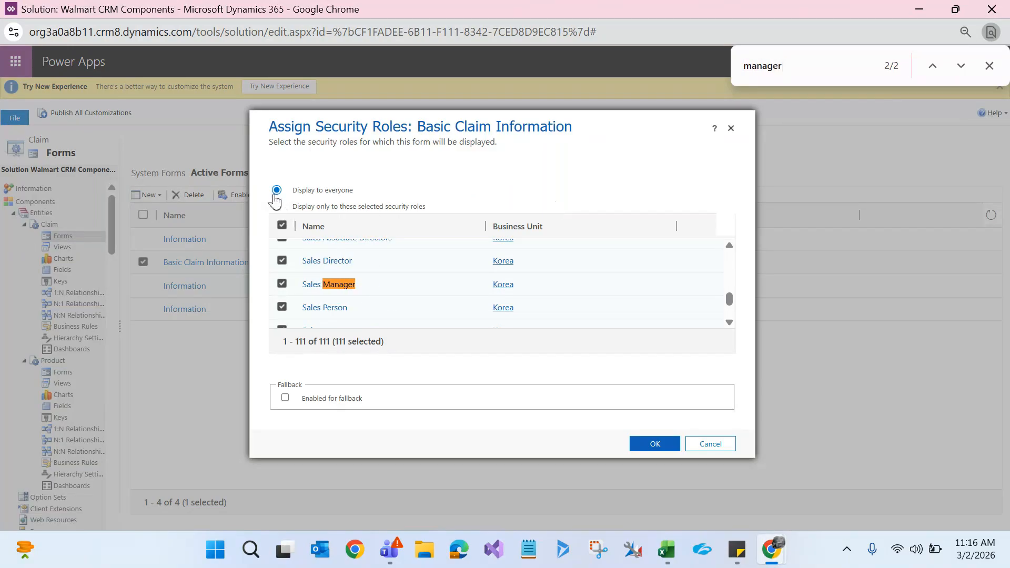
left_click(277, 206)
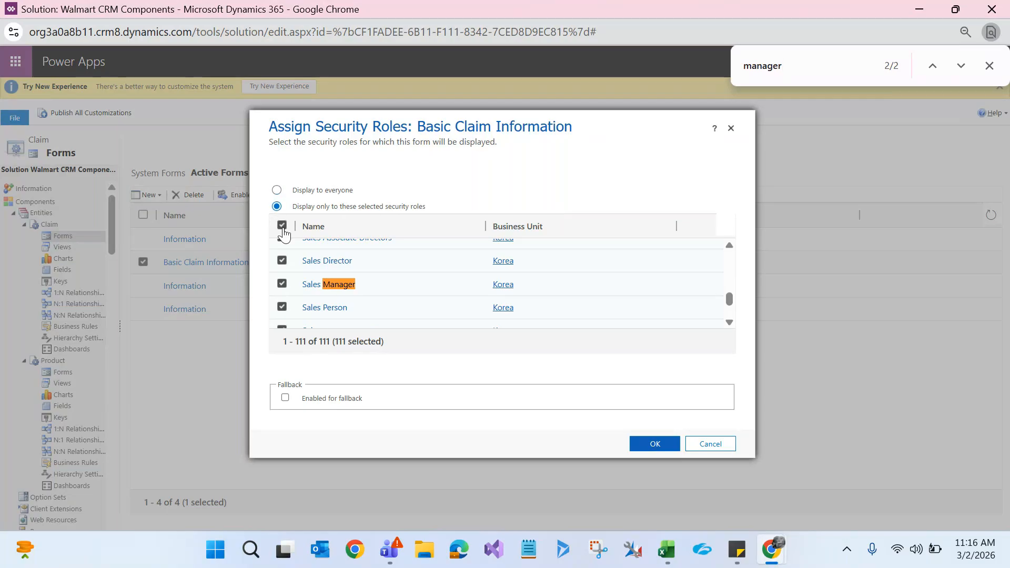
left_click(282, 227)
left_click(798, 68)
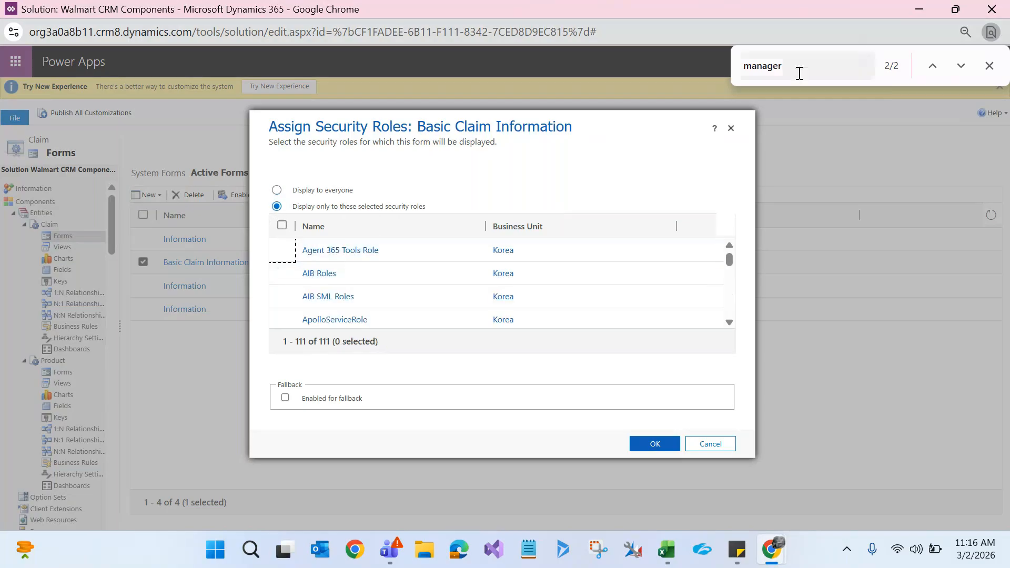
key("Return")
key("Return")
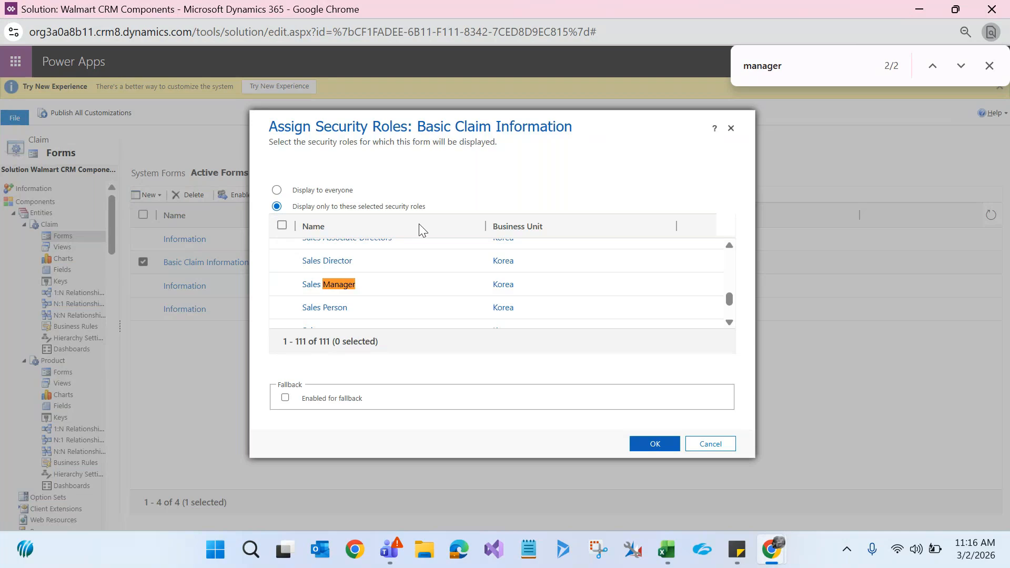
left_click(283, 285)
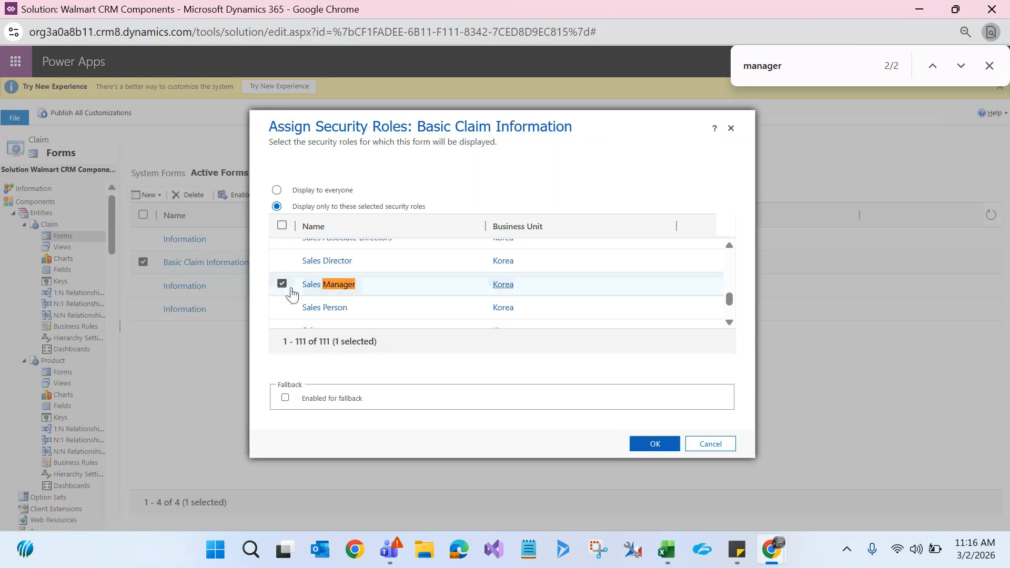
left_click(655, 444)
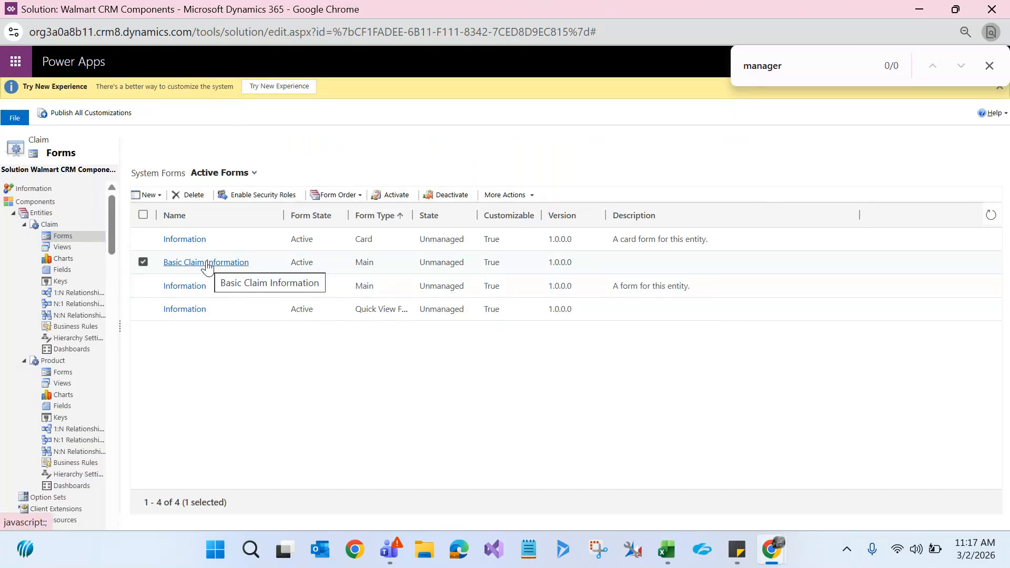
Step: Switch the form back to display to everyone and minimize the solution window
left_click(257, 196)
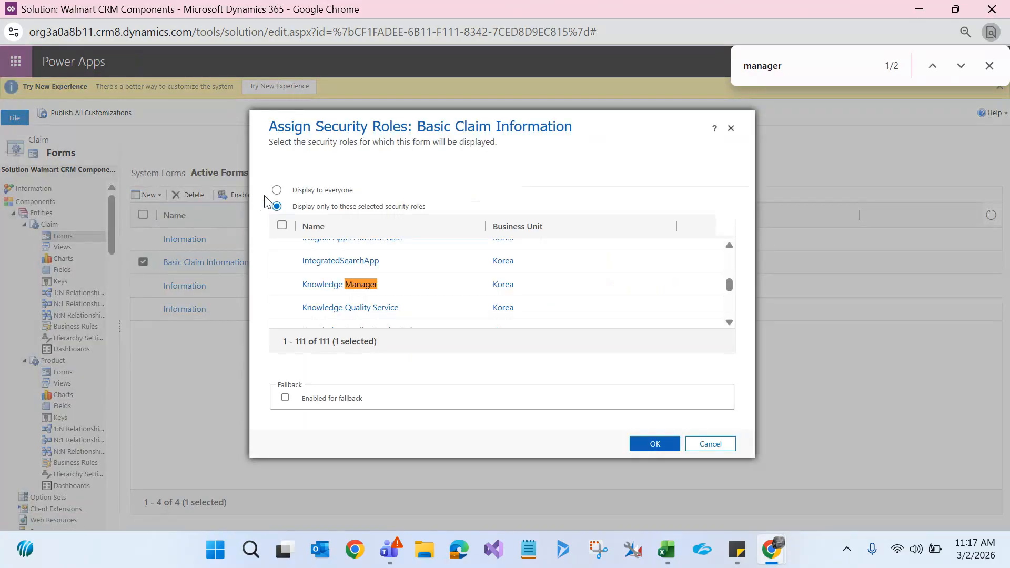
left_click(277, 190)
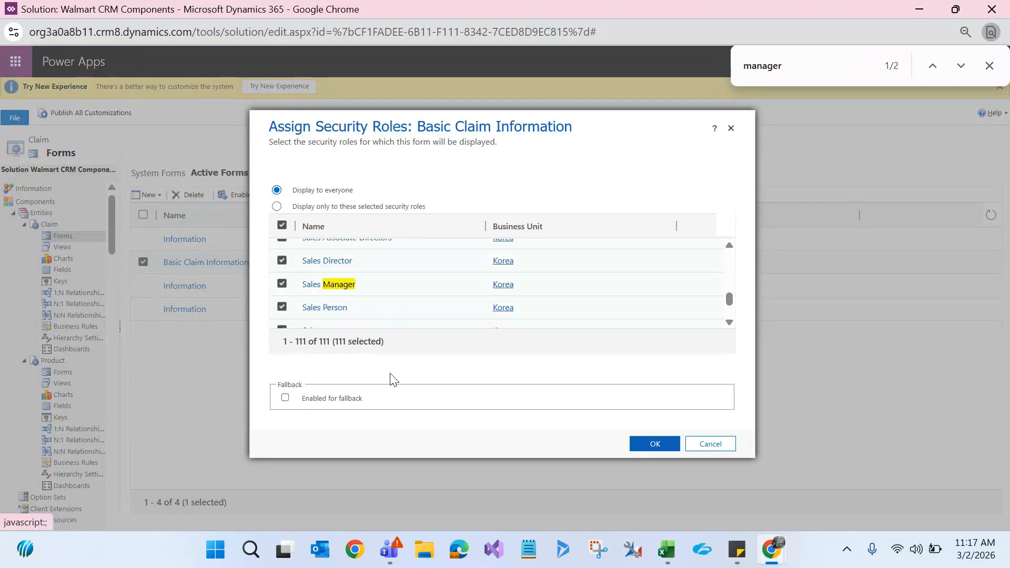
left_click(658, 444)
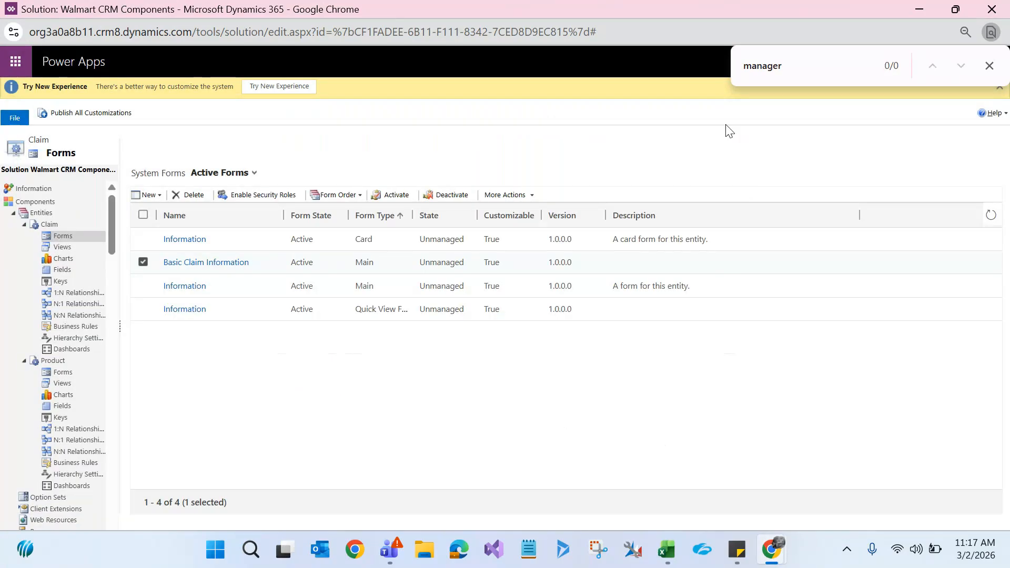
left_click(920, 9)
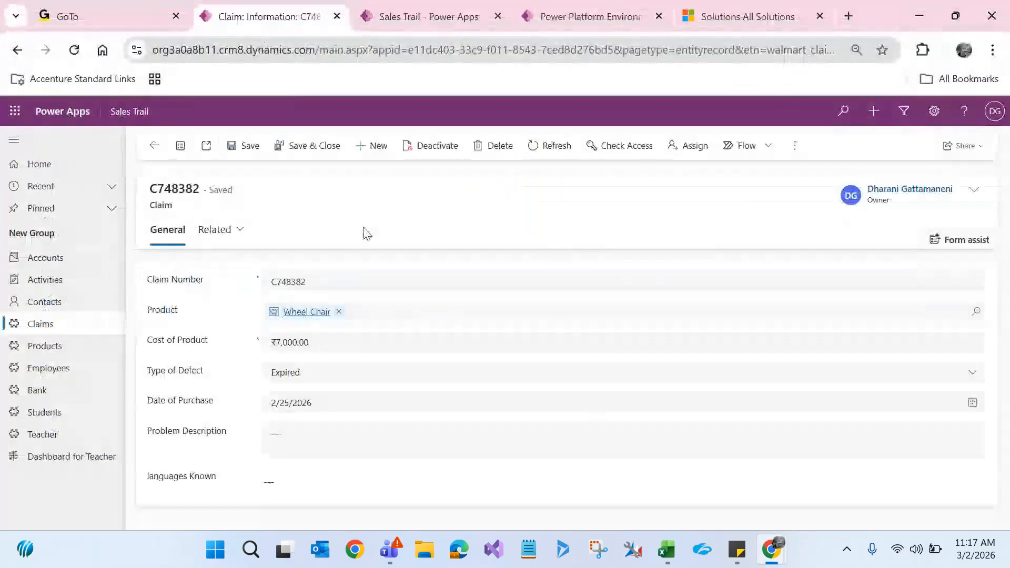
Step: Reload claim C748382, recheck the solution window's new form options, then minimize it
key("F5")
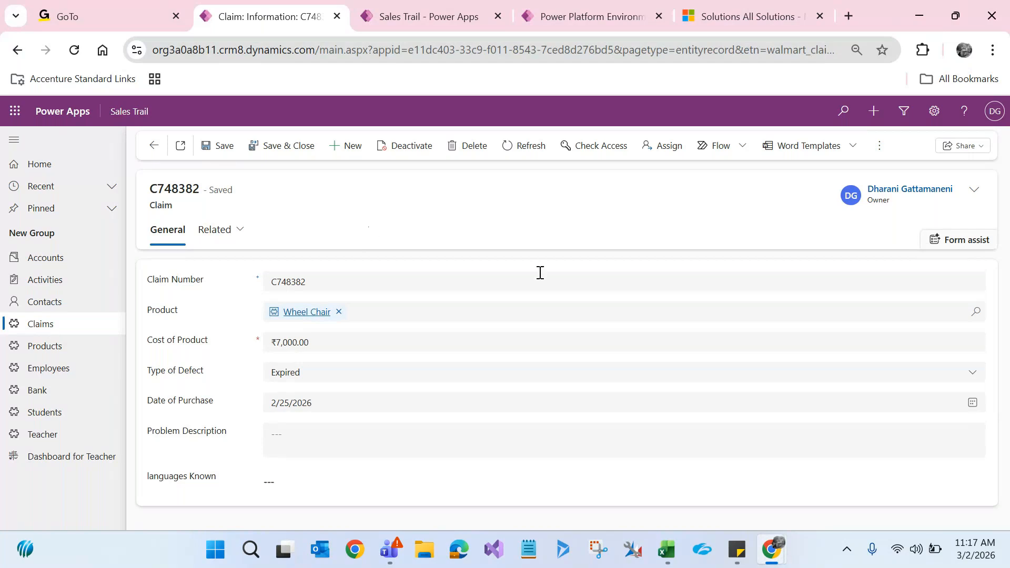
mouse_move(774, 551)
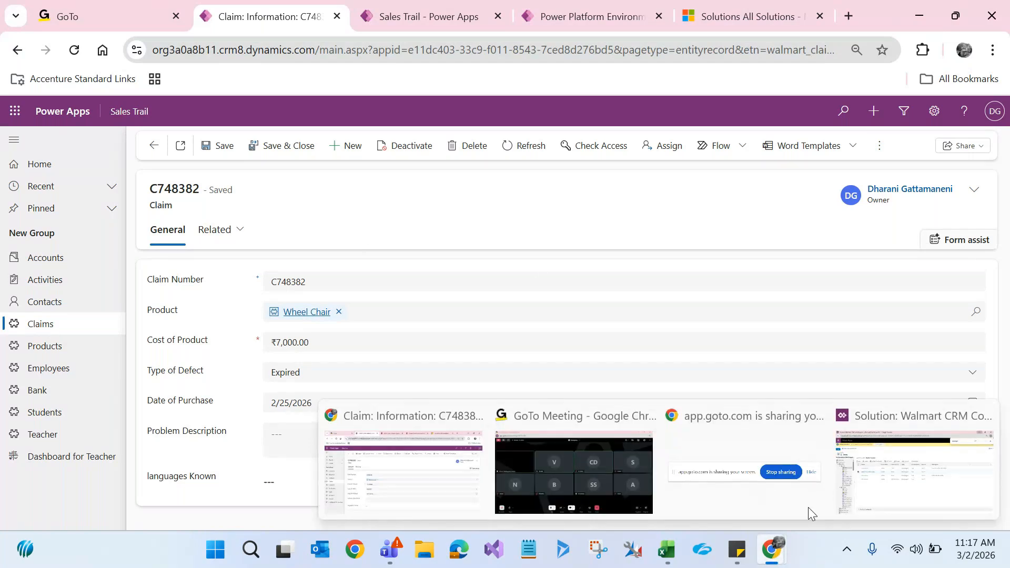
left_click(881, 470)
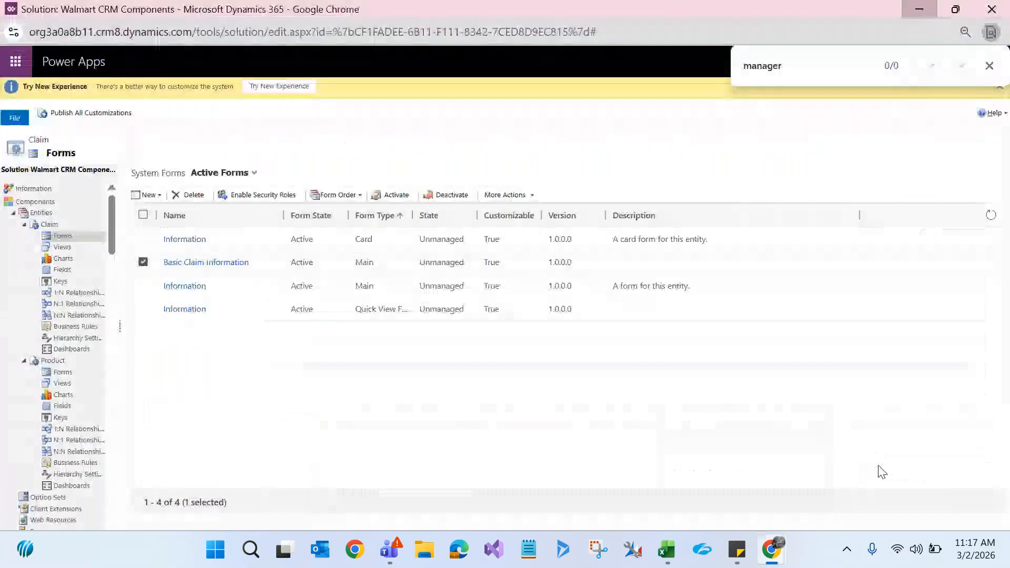
left_click(152, 195)
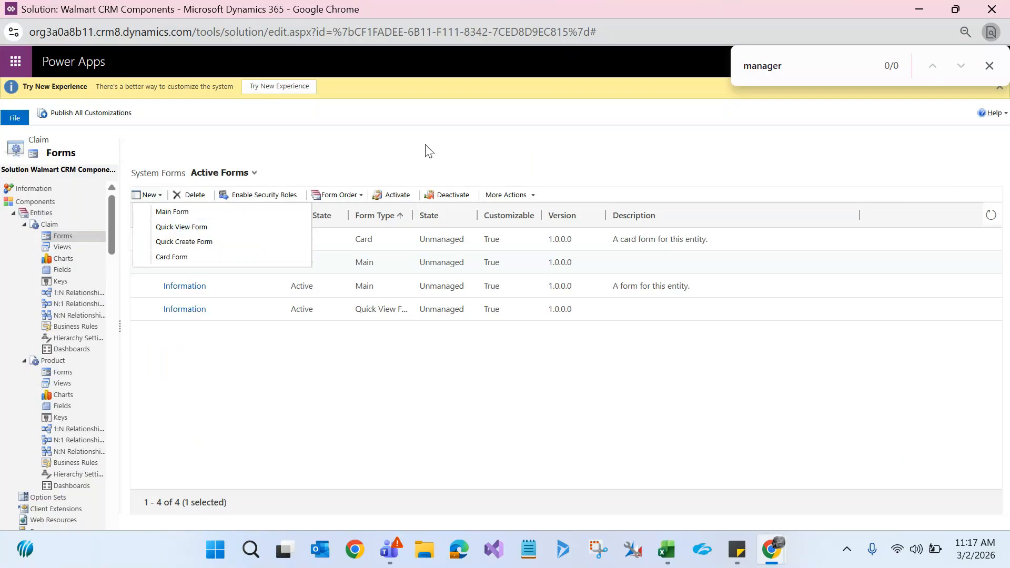
left_click(989, 65)
left_click(919, 9)
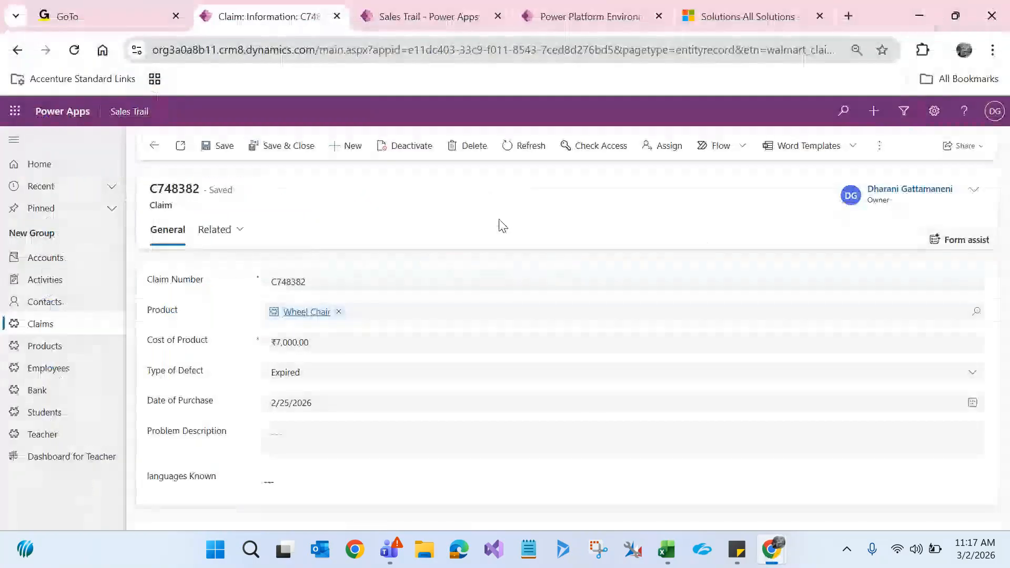
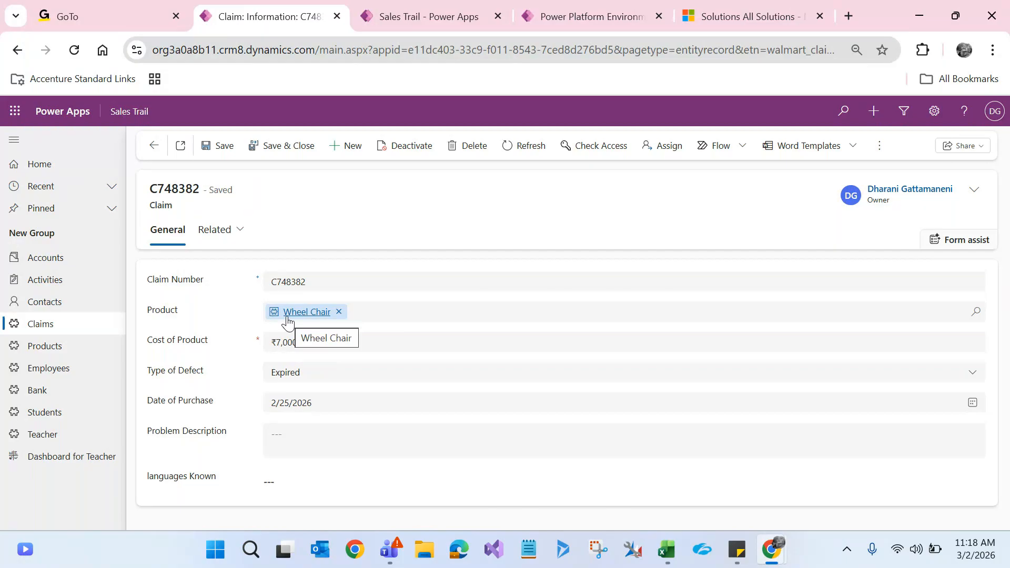
Step: Inspect the Wheel Chair product linked to claim C748382, then return to the claim
double_click(174, 312)
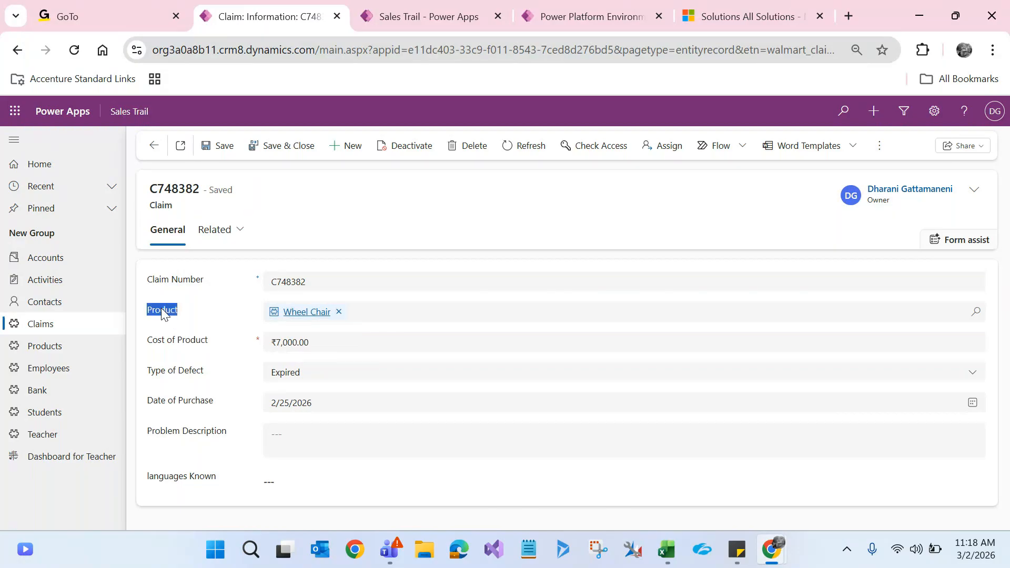
left_click(319, 318)
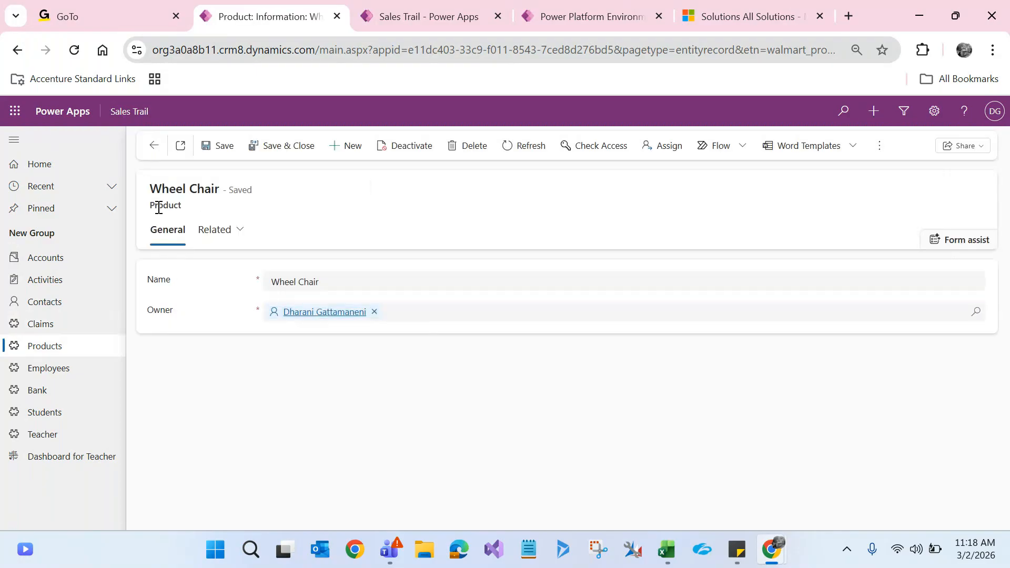
double_click(158, 206)
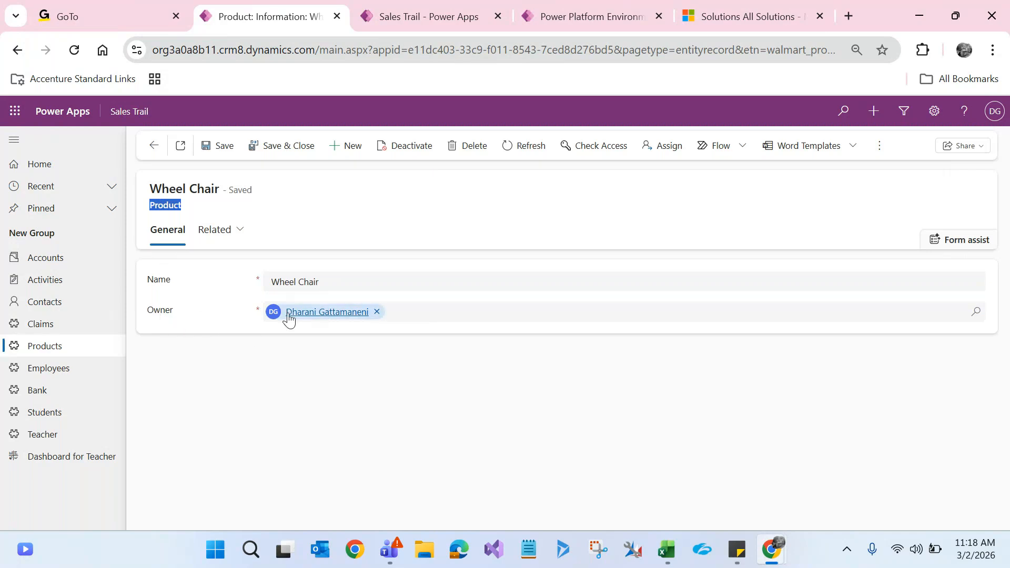
mouse_move(299, 319)
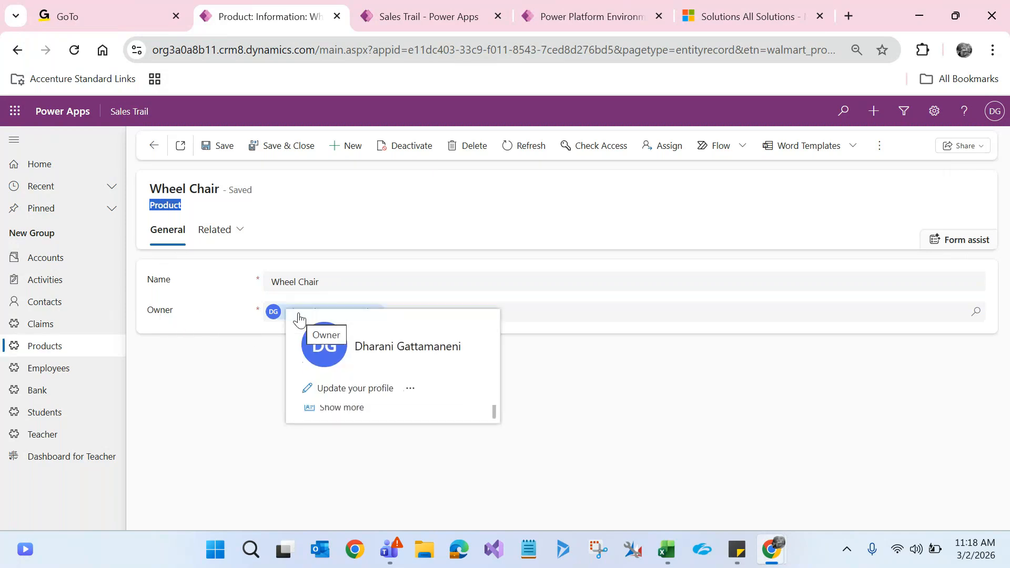
left_click(232, 387)
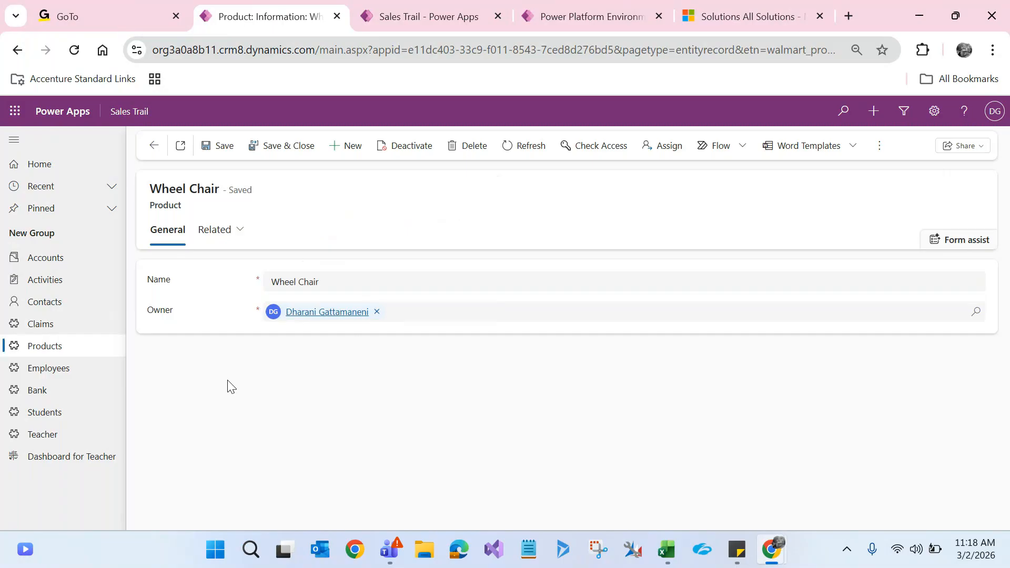
left_click(156, 156)
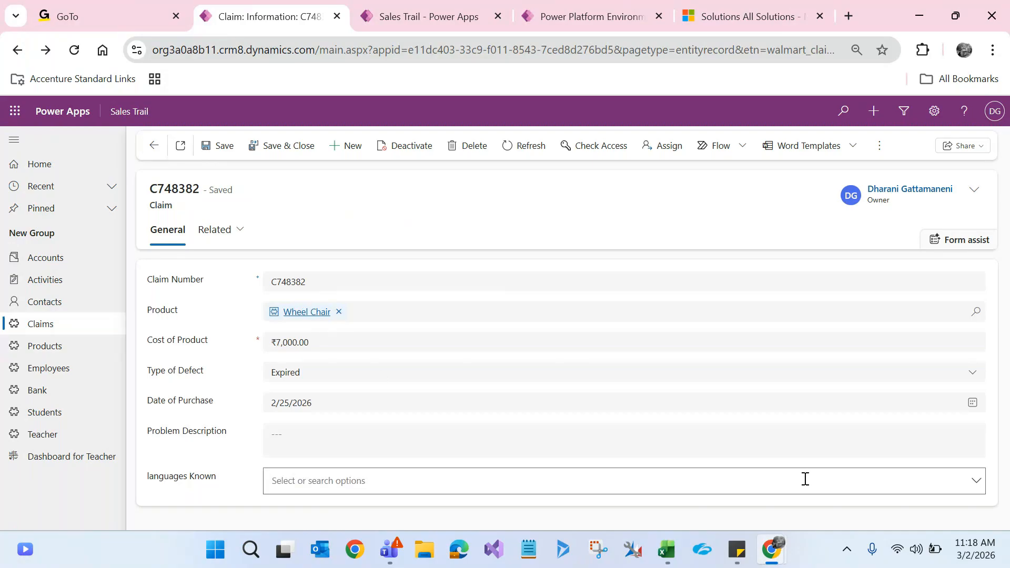
Step: Open the Product table's Information main form in the solution's form editor, maximized
mouse_move(783, 562)
left_click(851, 495)
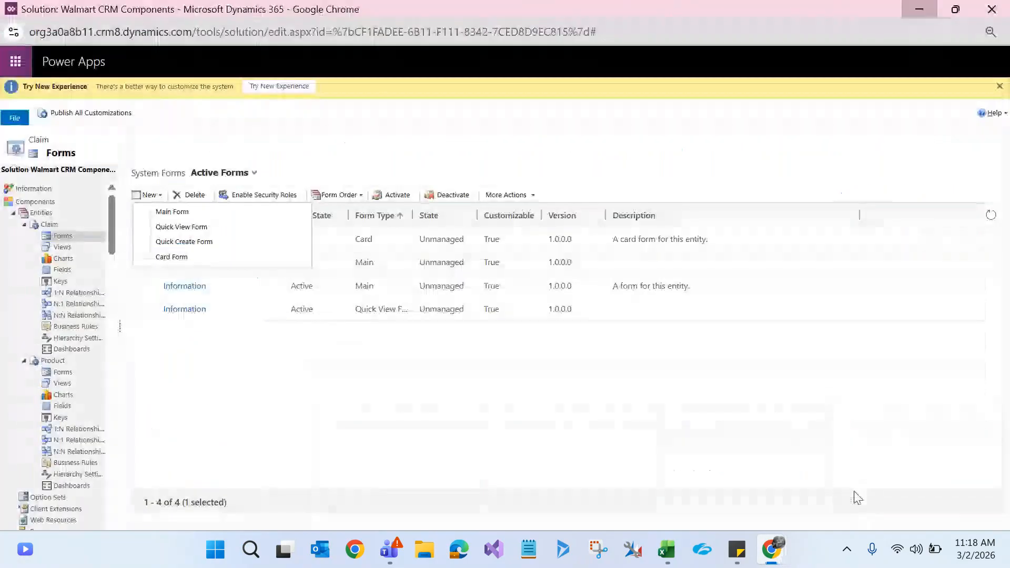
left_click(70, 373)
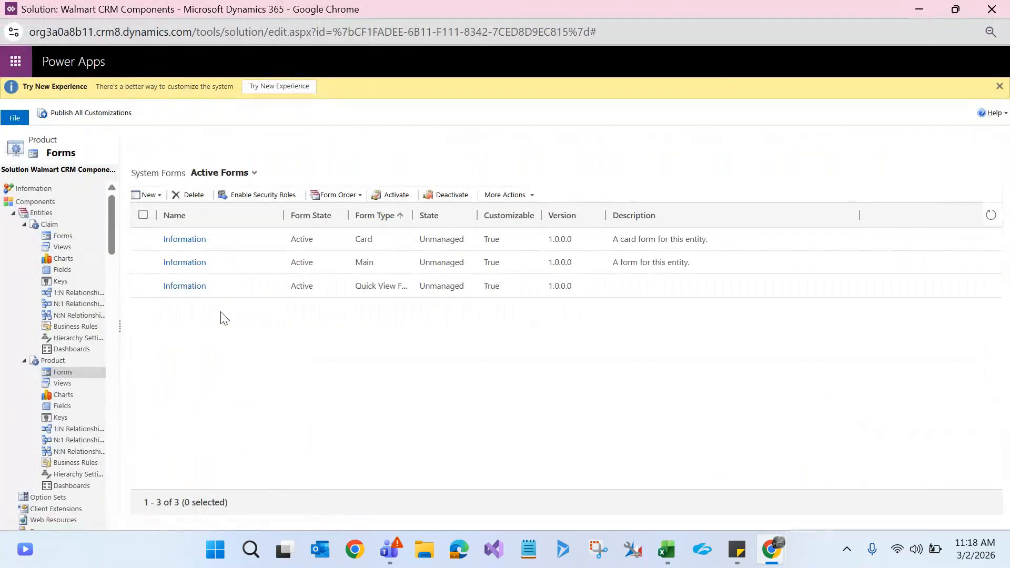
left_click(195, 263)
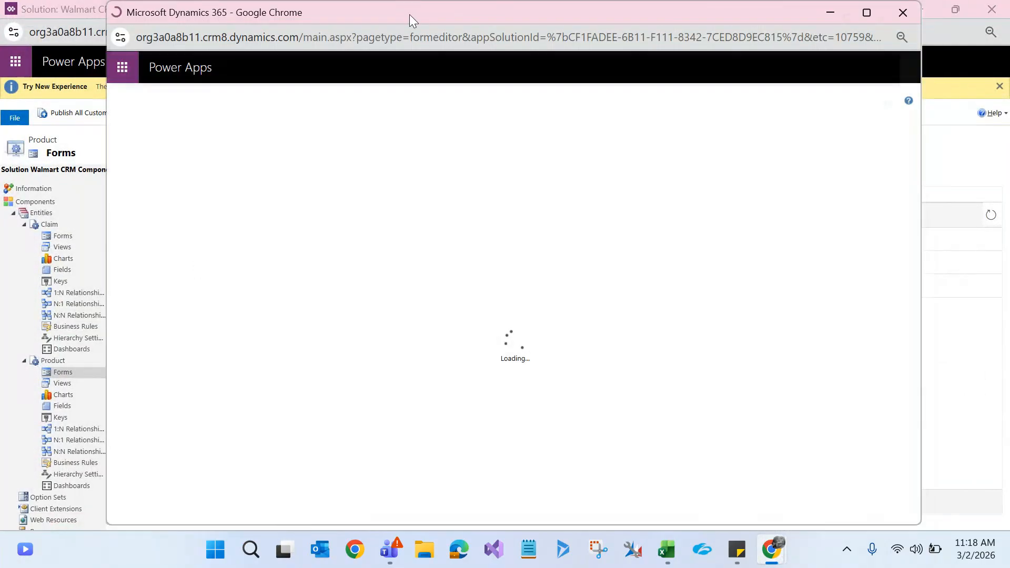
double_click(410, 14)
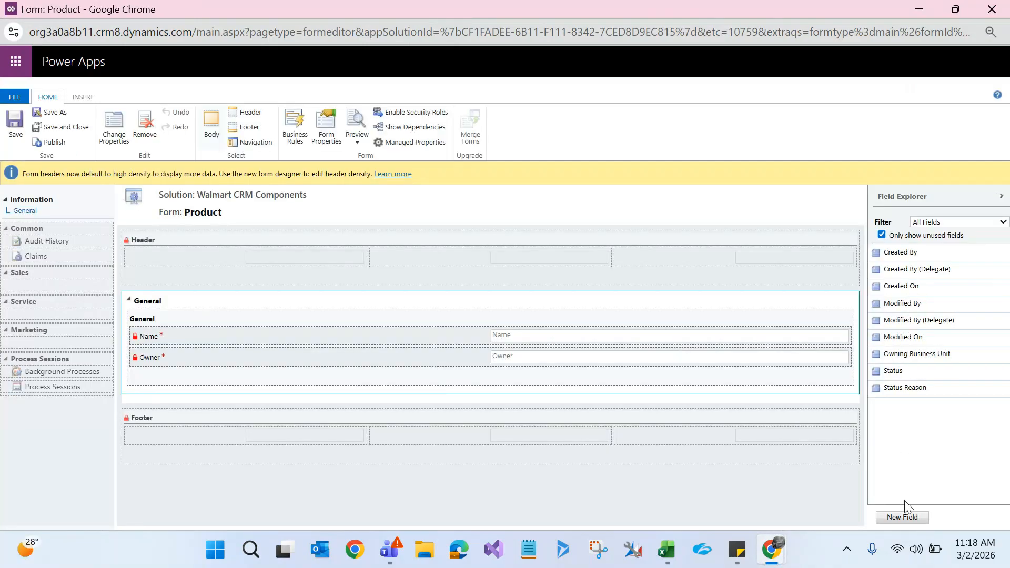
Step: Create a new Product ID field as Single Line of Text, Simple type, Text format
left_click(903, 520)
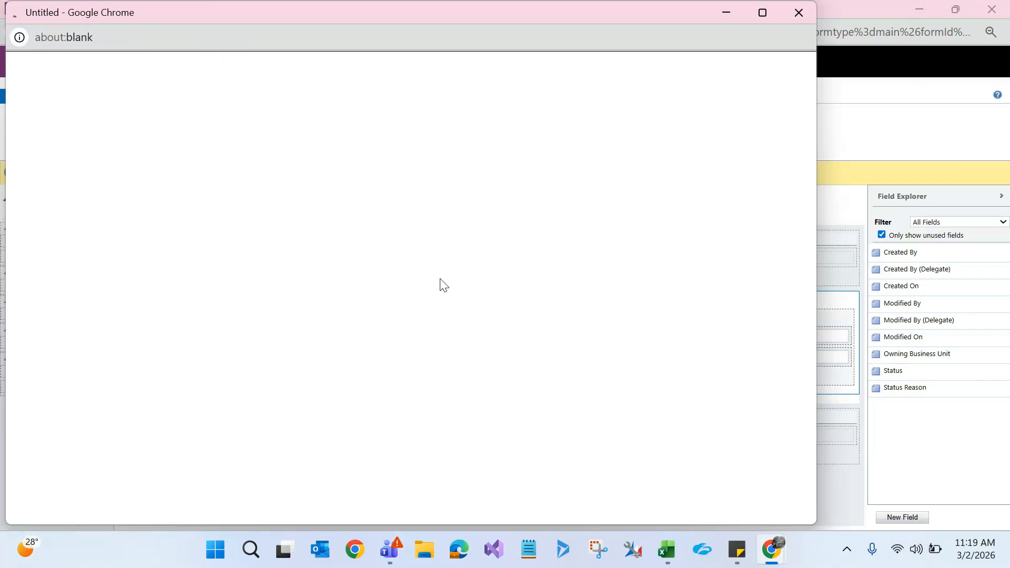
type("Product ID")
left_click(488, 232)
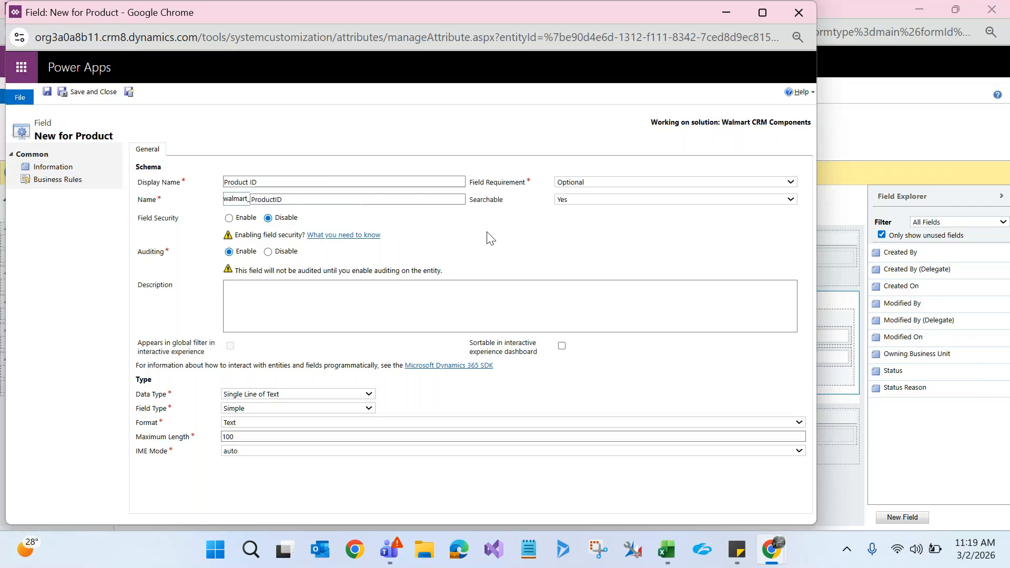
left_click(237, 395)
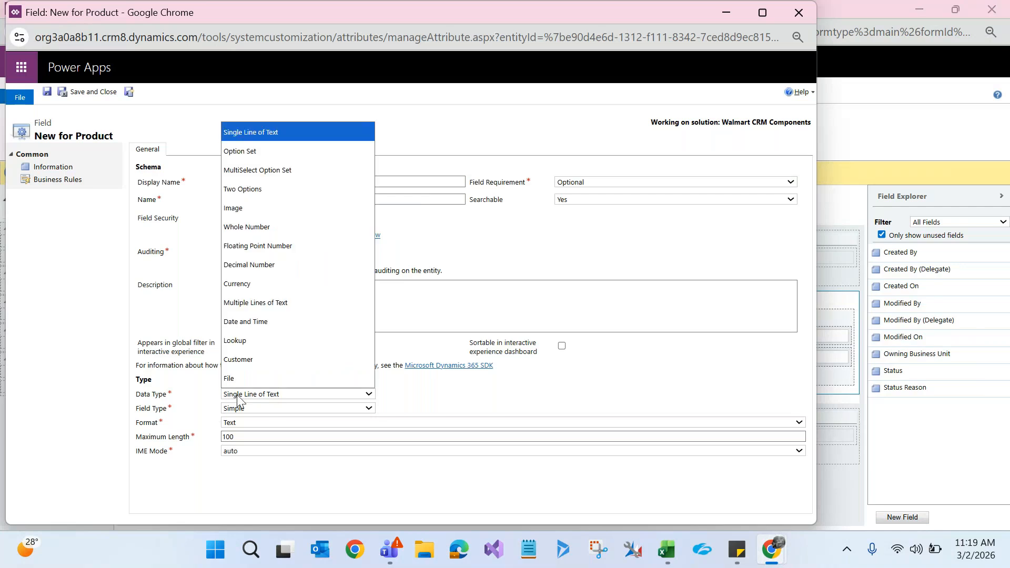
left_click(79, 413)
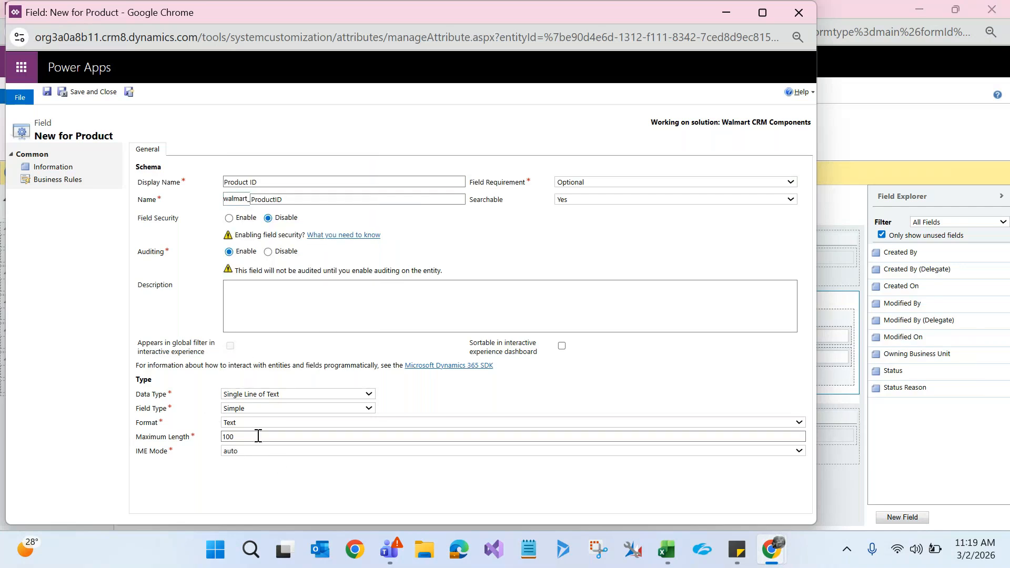
left_click(251, 409)
left_click(57, 389)
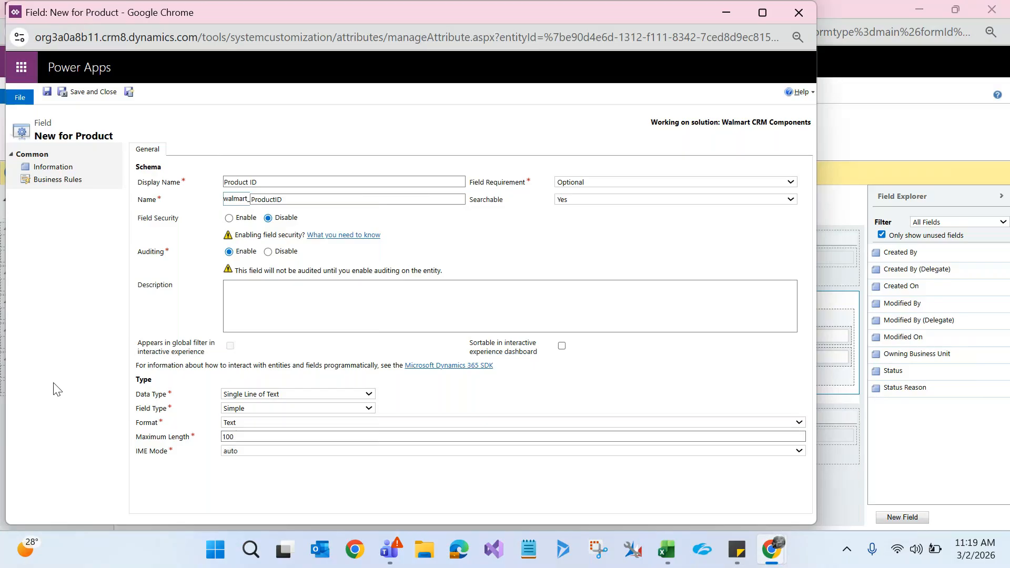
left_click(249, 424)
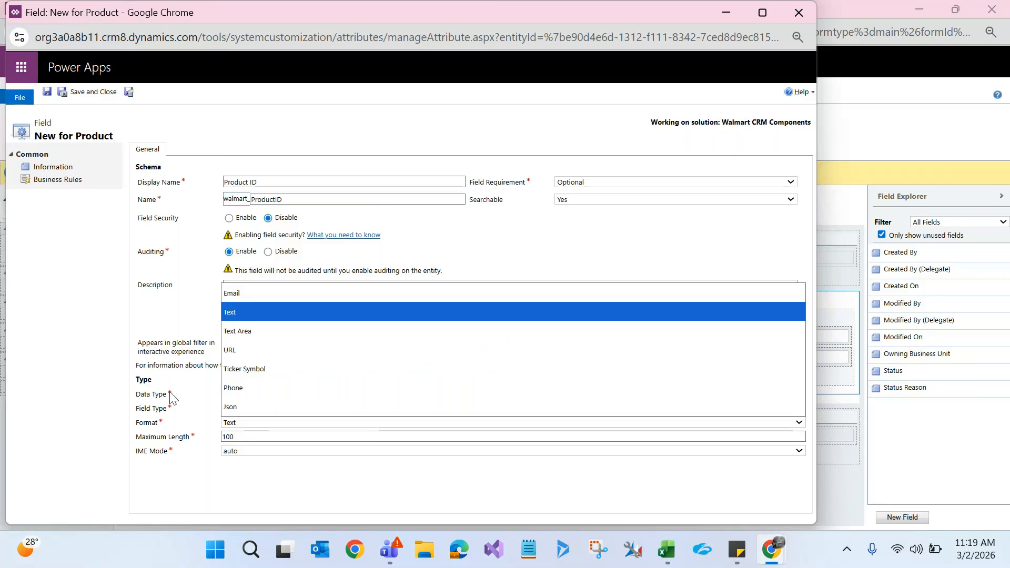
left_click(75, 352)
Step: After the duplicate-name error, change the schema name to walmart_ProductIDs and save the field
left_click(83, 90)
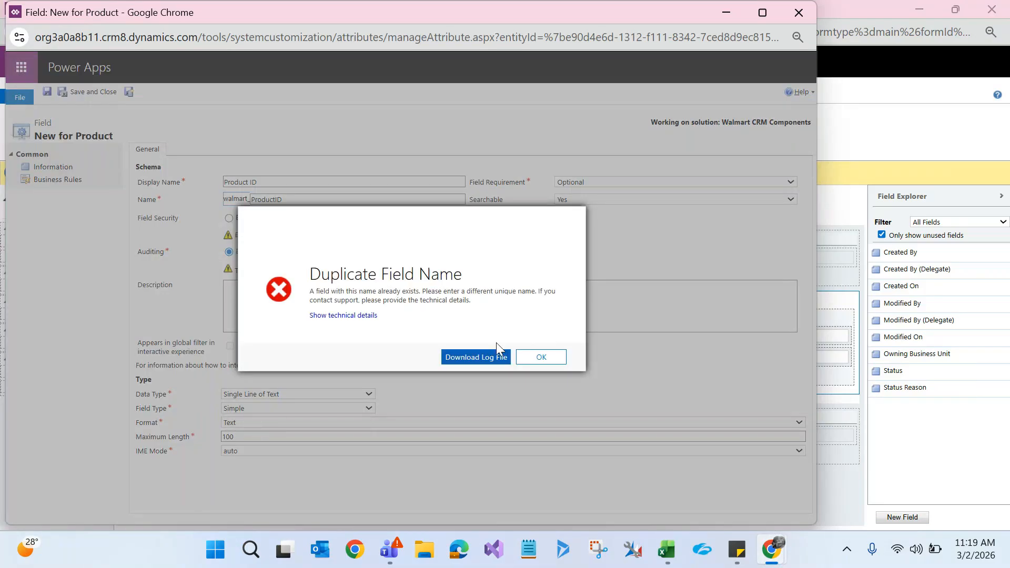
left_click(553, 358)
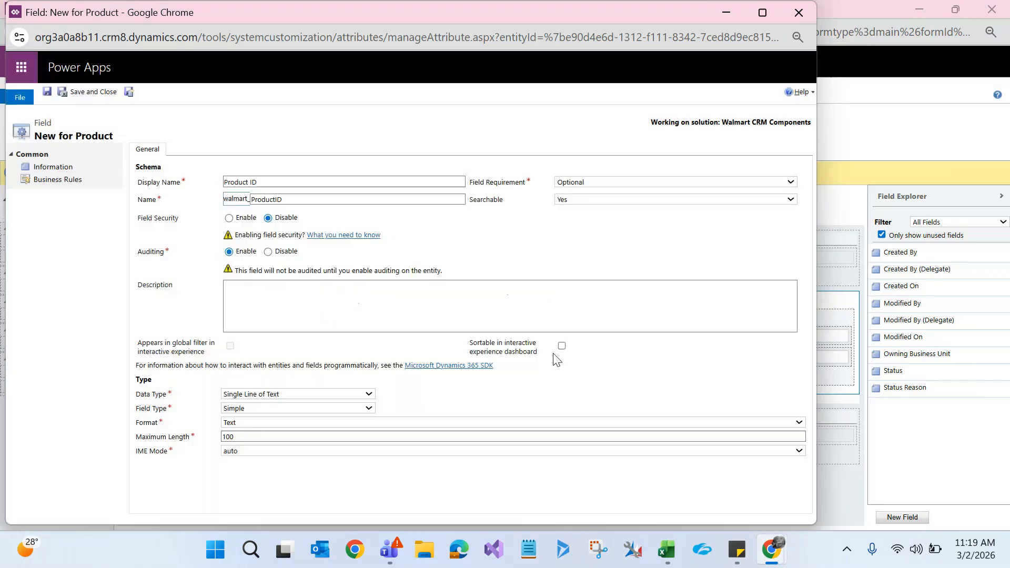
left_click(803, 13)
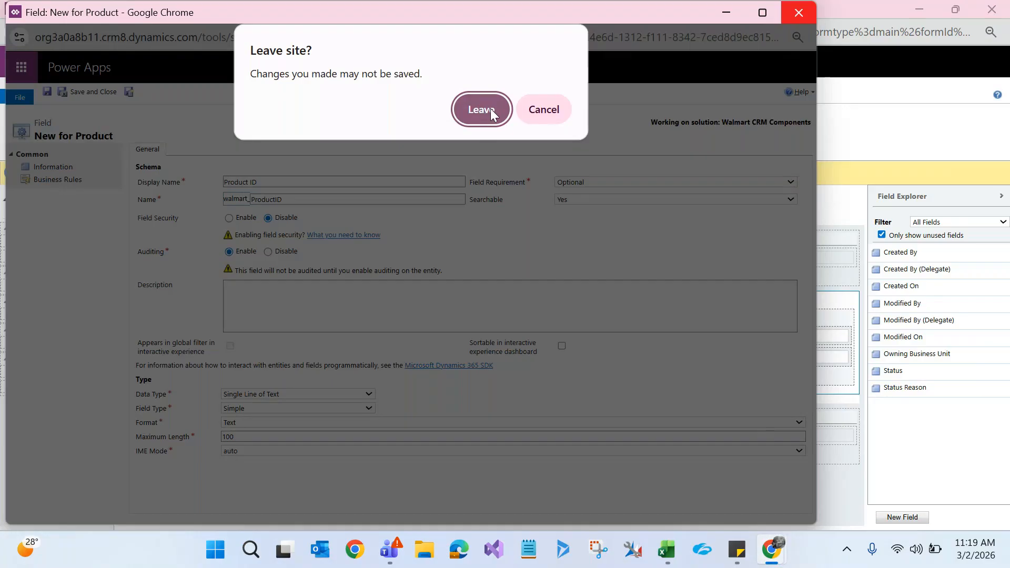
left_click(537, 112)
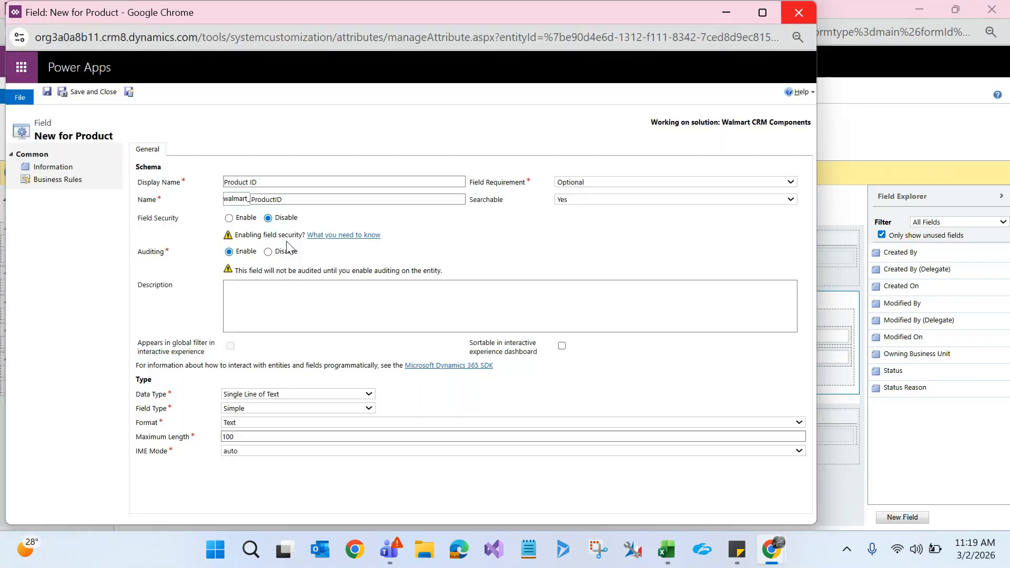
left_click(289, 199)
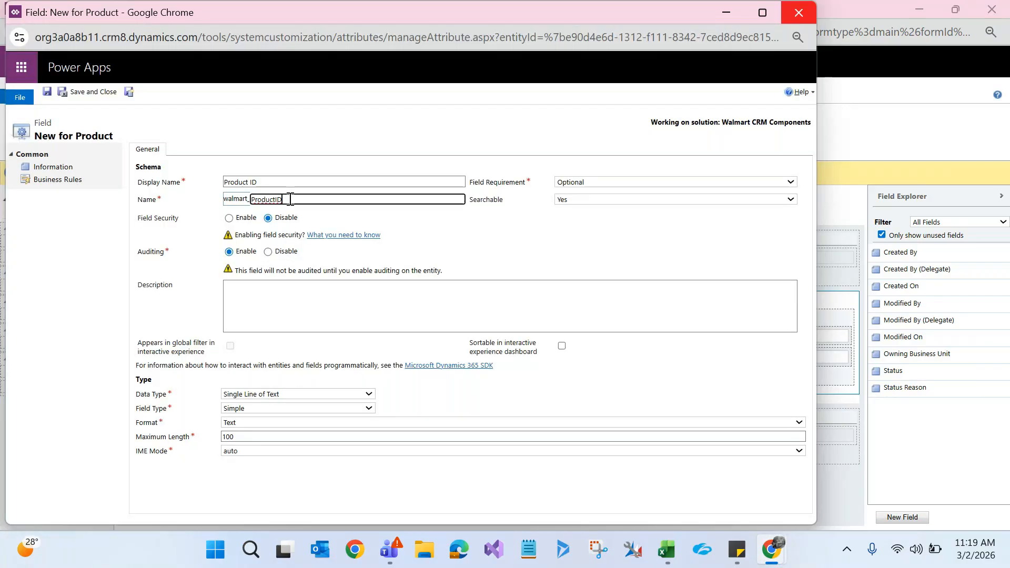
type("s")
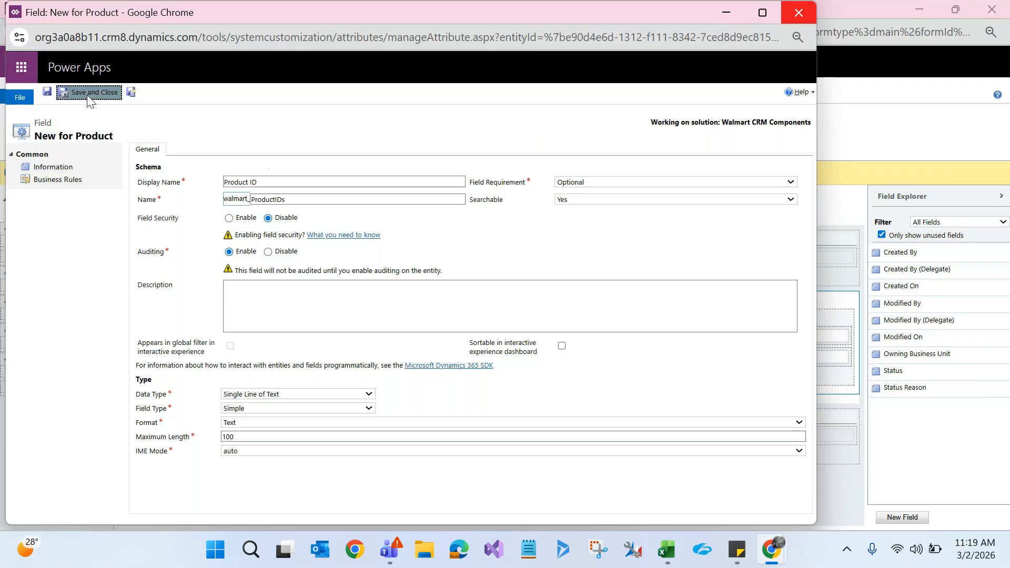
left_click(87, 95)
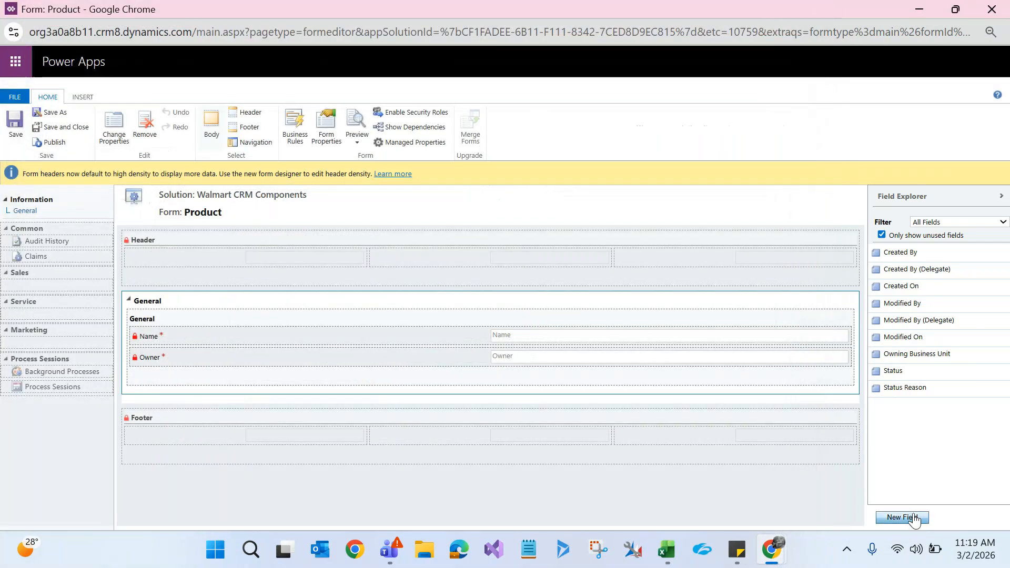
Step: Open and close the New Field window twice without creating a field
left_click(912, 517)
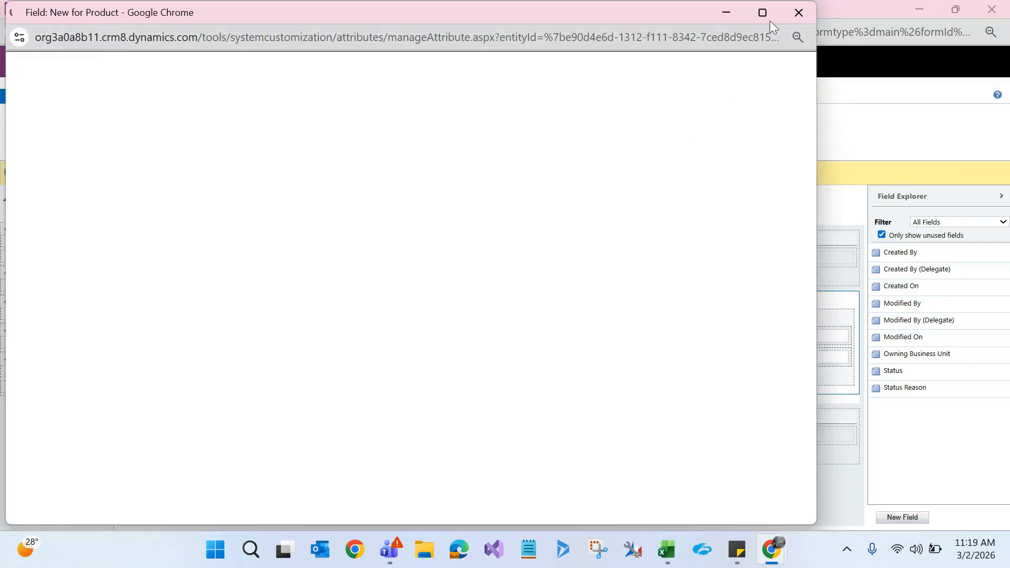
left_click(797, 6)
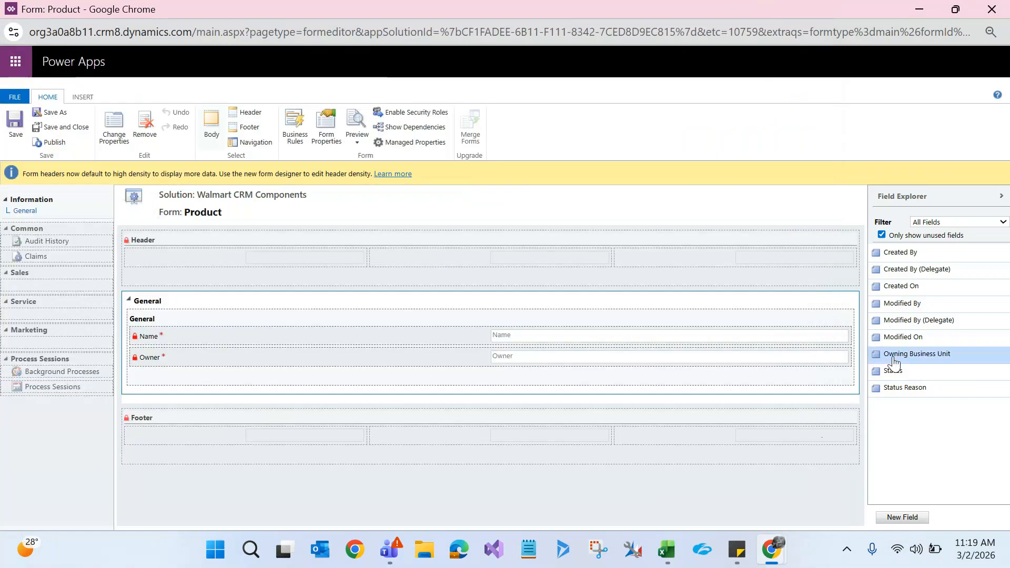
left_click(903, 518)
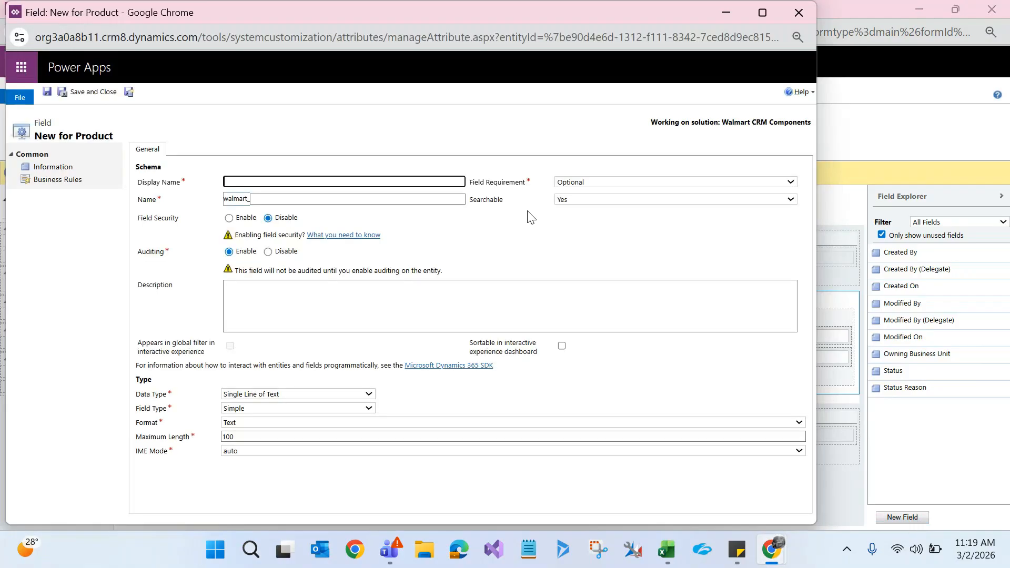
left_click(798, 12)
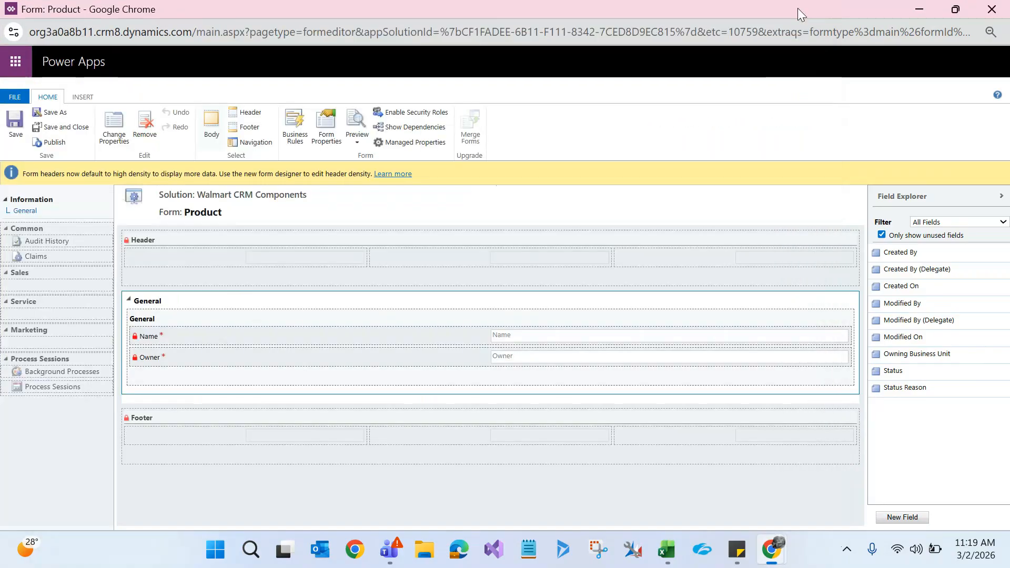
Step: Uncheck 'Only show unused fields' in Field Explorer, then leave the form editor without saving
left_click(882, 236)
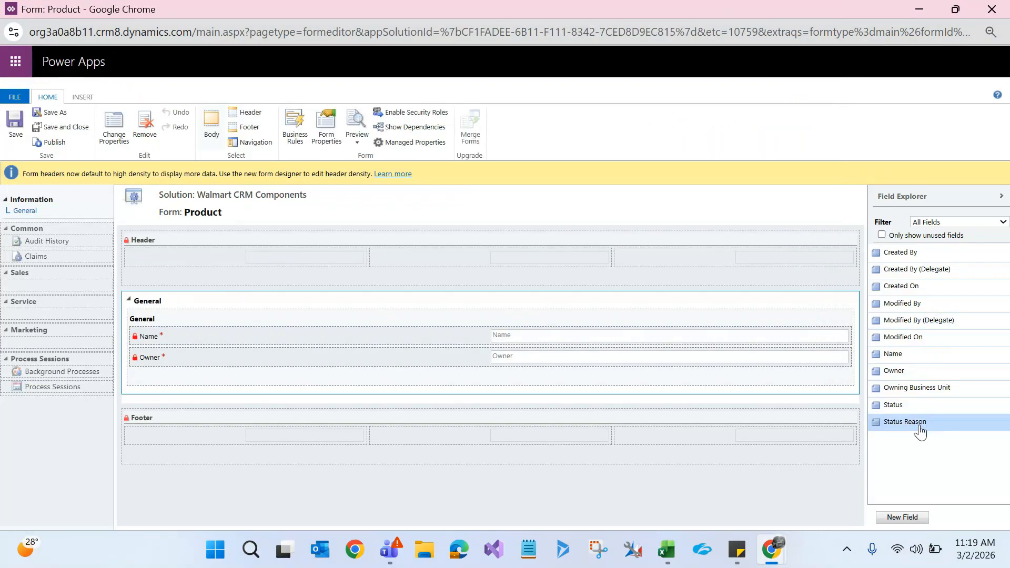
left_click(987, 9)
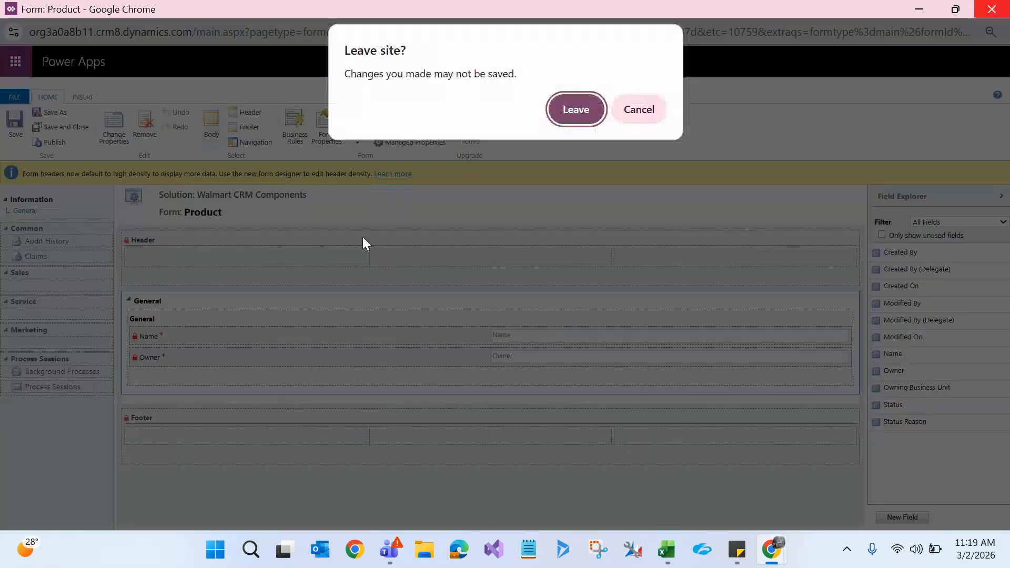
left_click(576, 108)
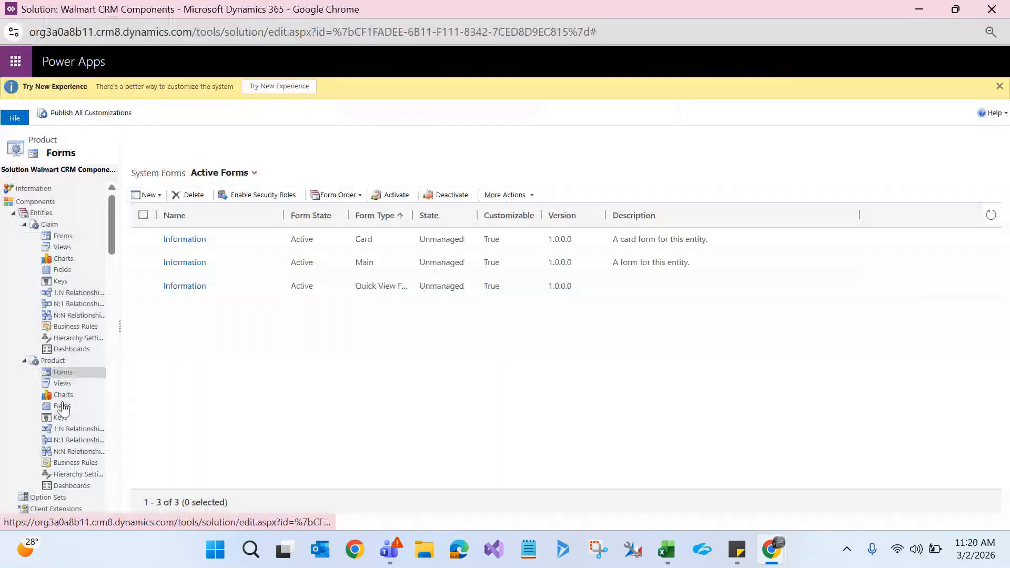
Step: Find Product ID (walmart_productids) in Product fields sorted by Display Name, then open the Information form
left_click(62, 406)
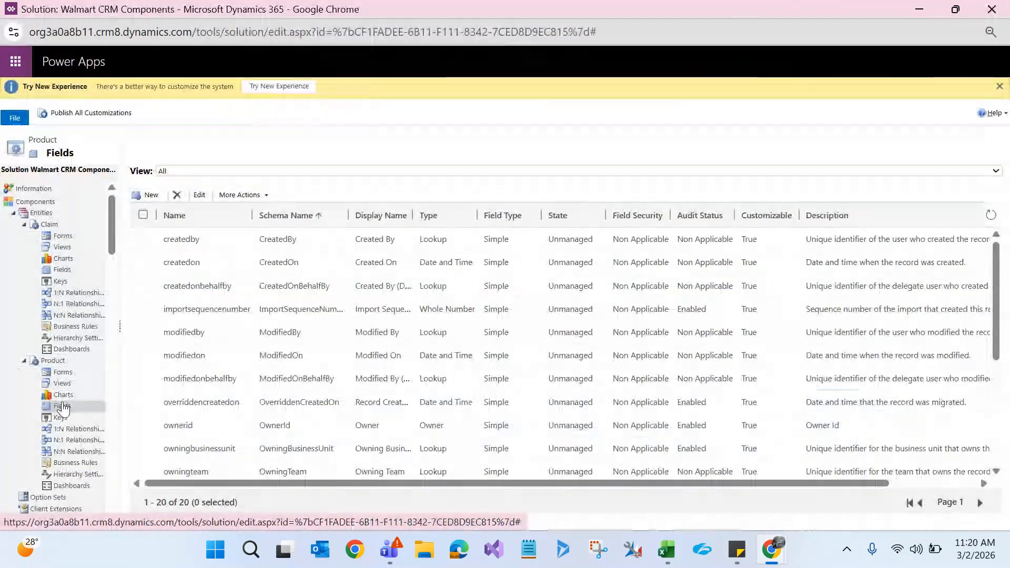
left_click(379, 217)
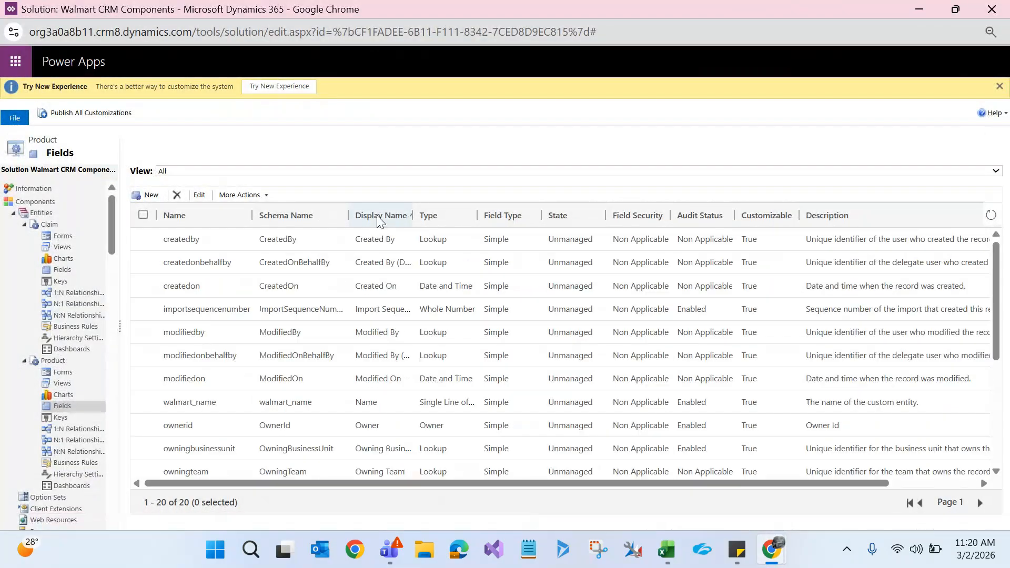
scroll(997, 321, "down", 5)
left_click(348, 325)
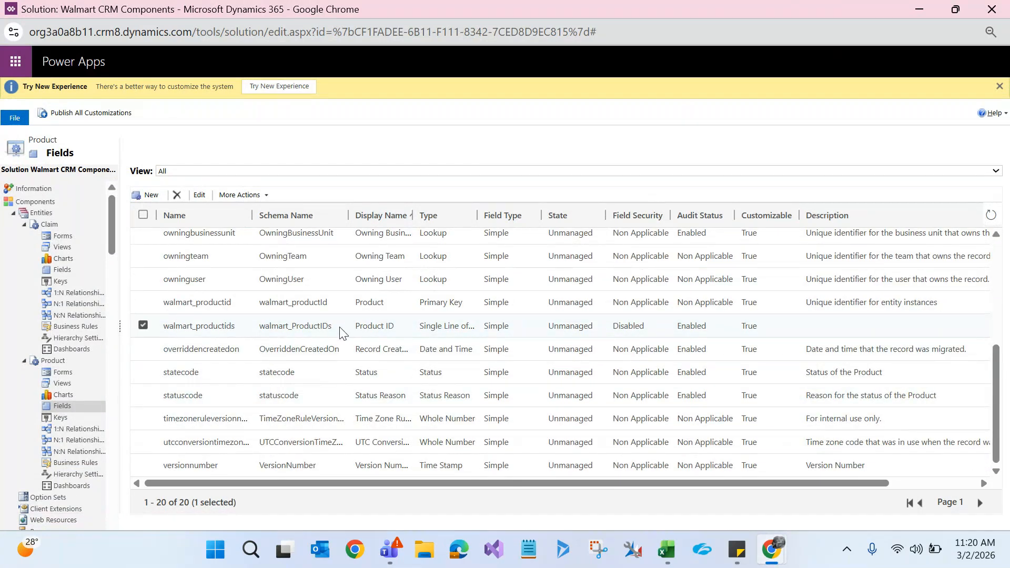
left_click(62, 373)
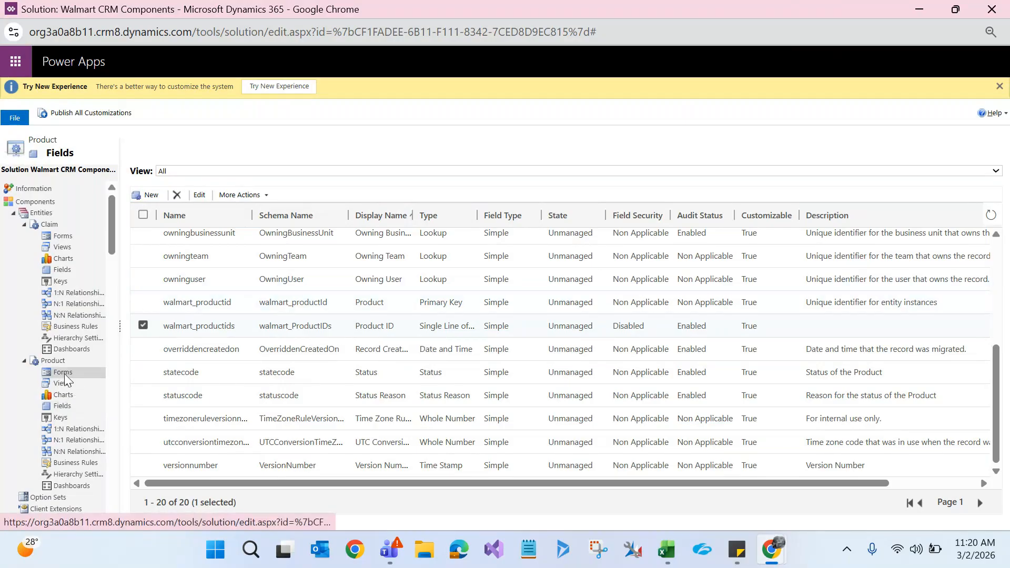
left_click(185, 263)
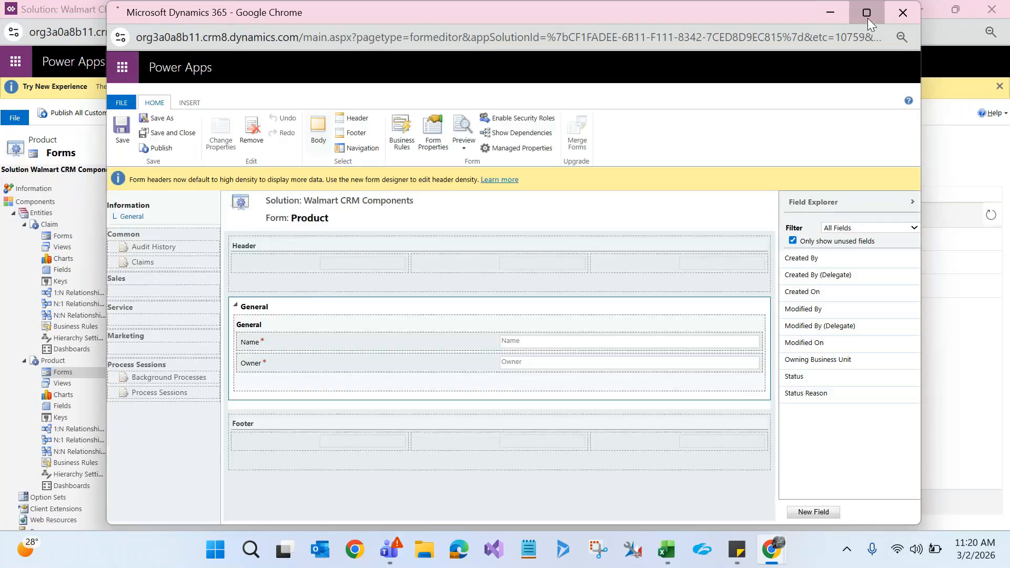
Step: List all Product form fields filtered to Custom Fields, close the editor, and return to Product fields
left_click(867, 18)
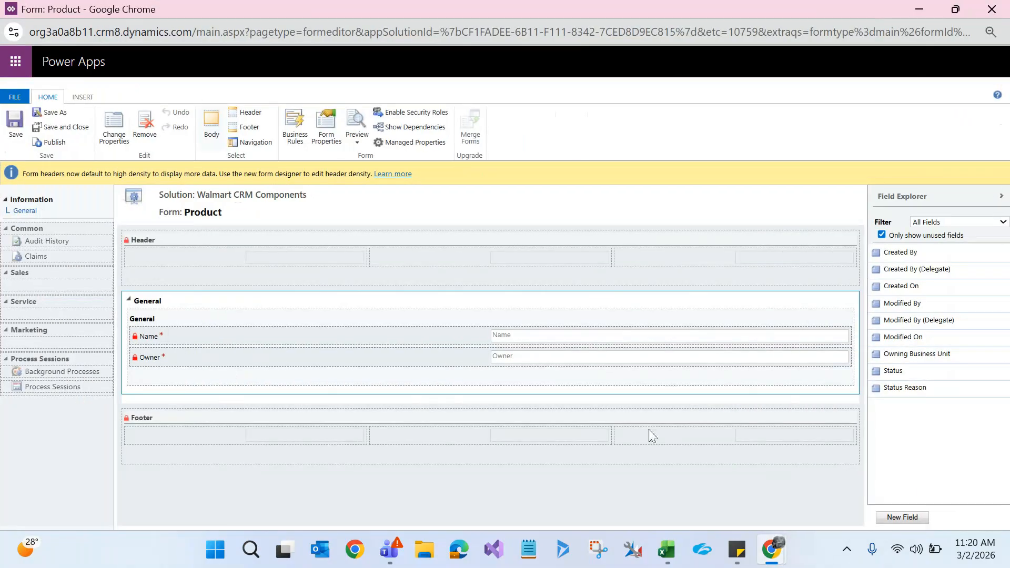
left_click(882, 235)
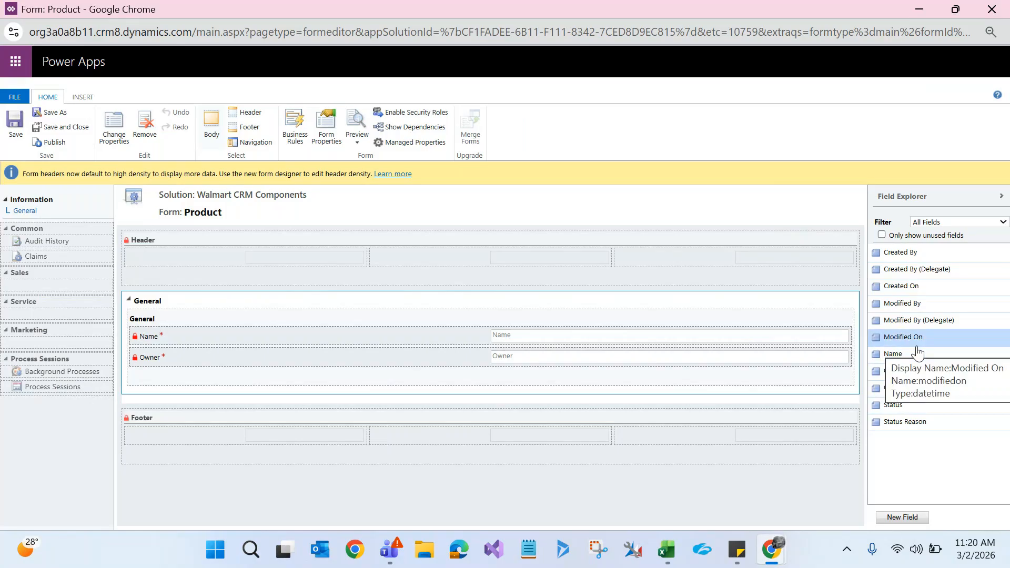
left_click(955, 221)
left_click(937, 256)
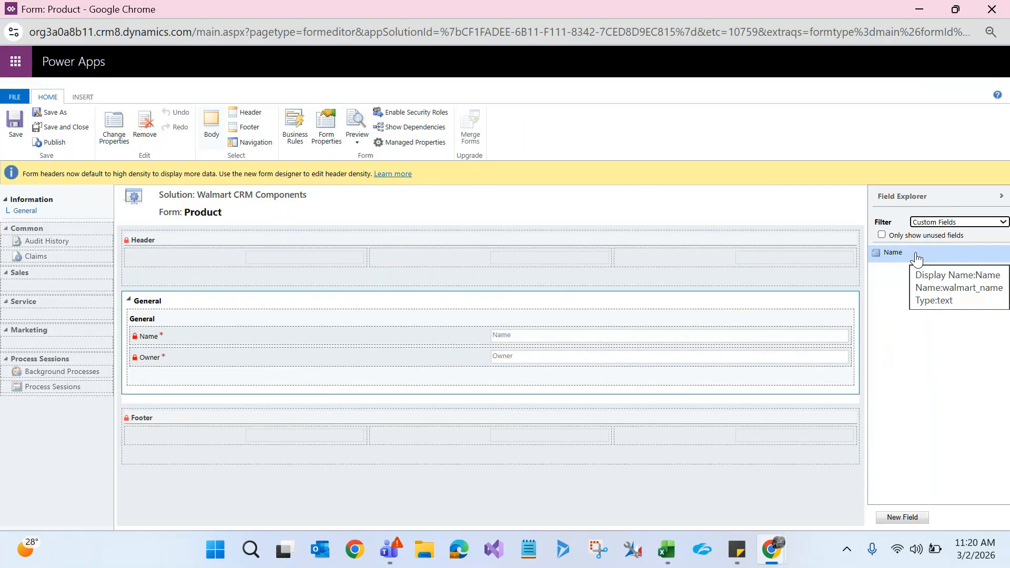
left_click(991, 9)
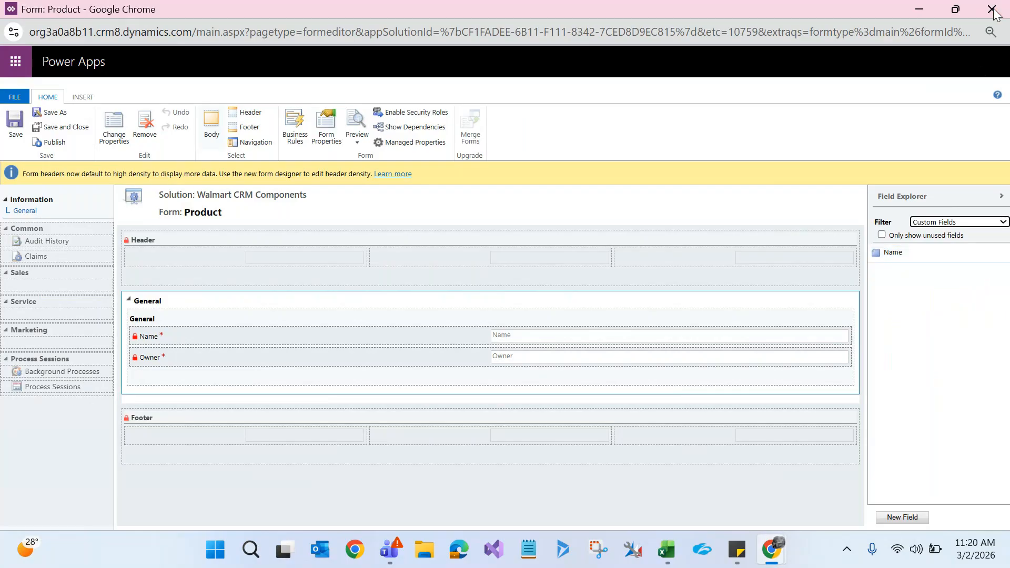
left_click(65, 407)
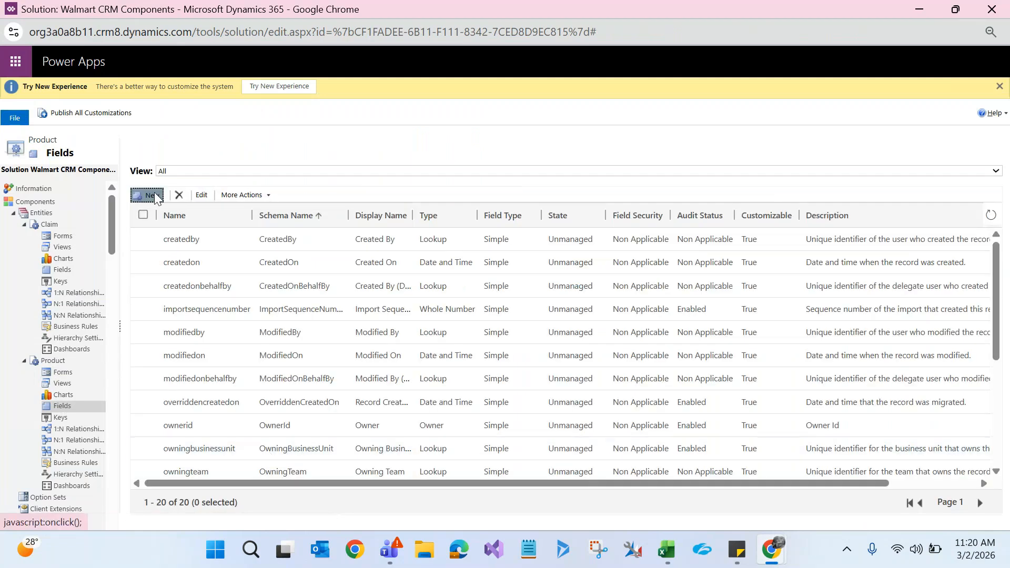
Step: Start a new Product field named Product Category with data type Option Set
left_click(156, 198)
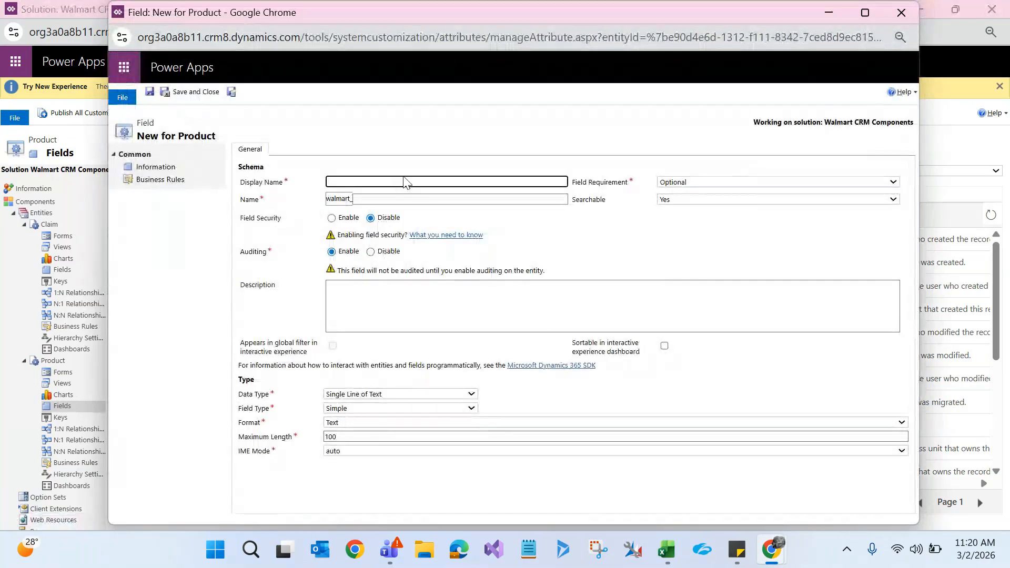
type("P")
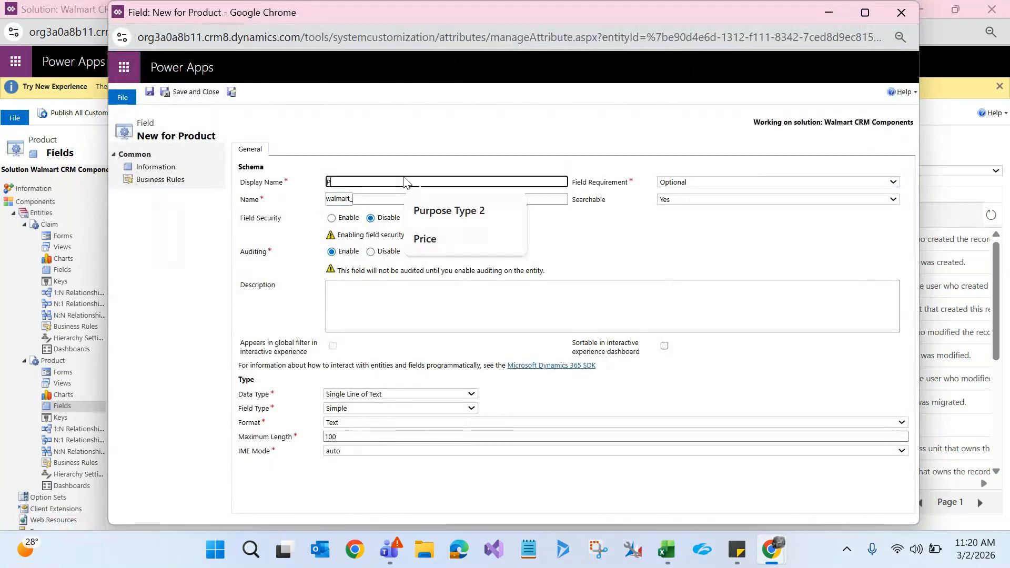
type("roduct Ca")
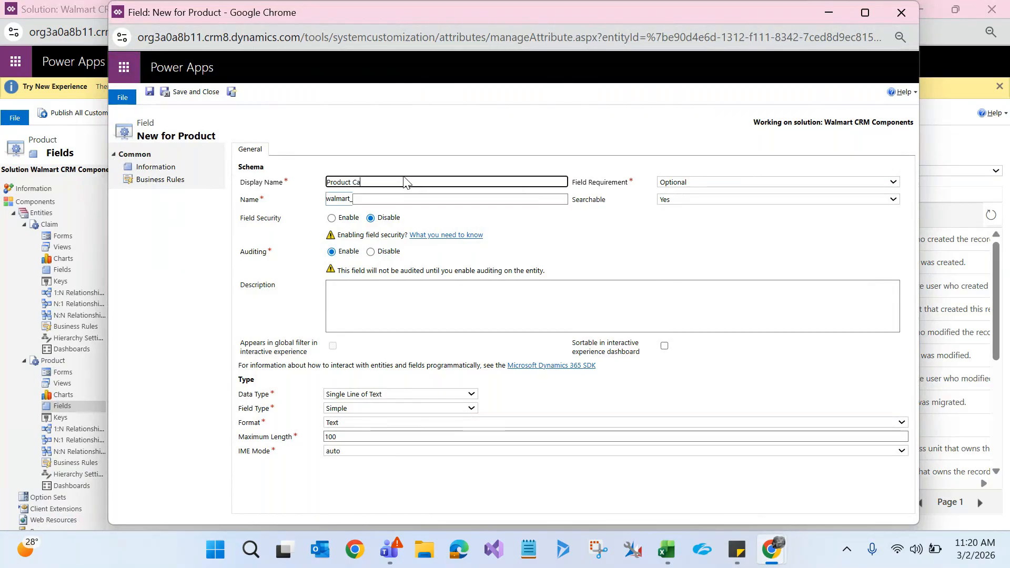
type("tegory")
left_click(390, 125)
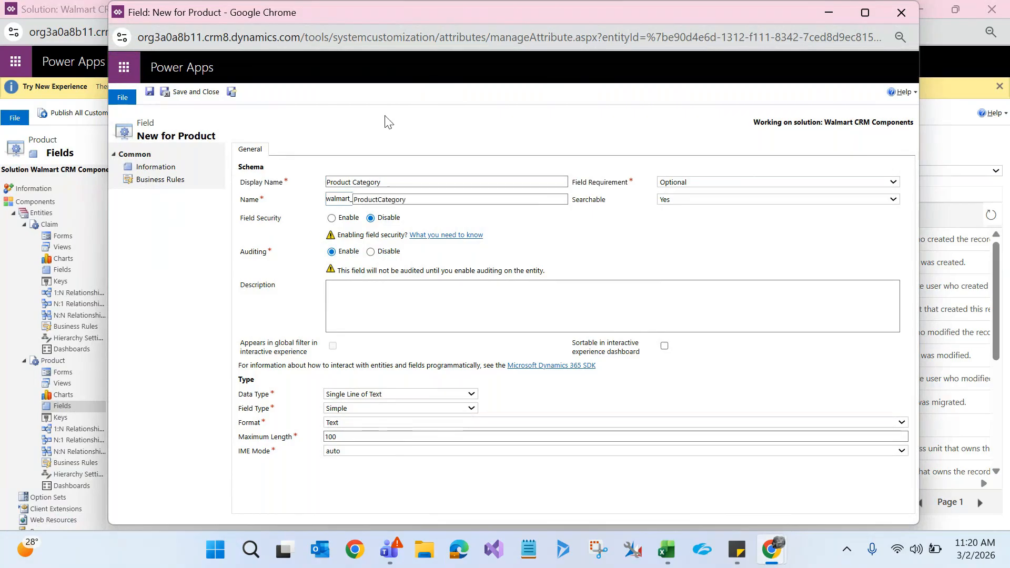
left_click(362, 399)
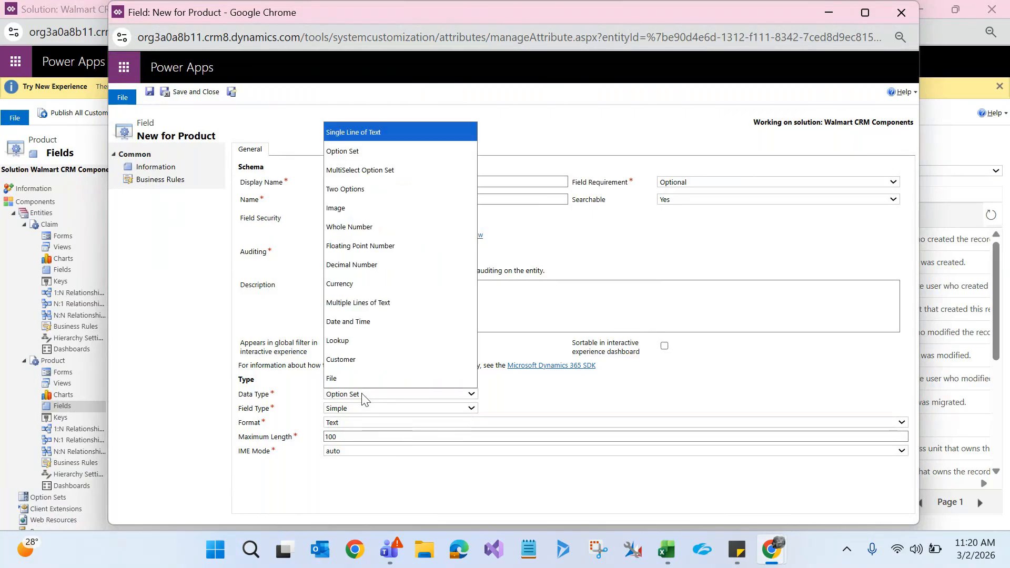
key("Down")
key("Return")
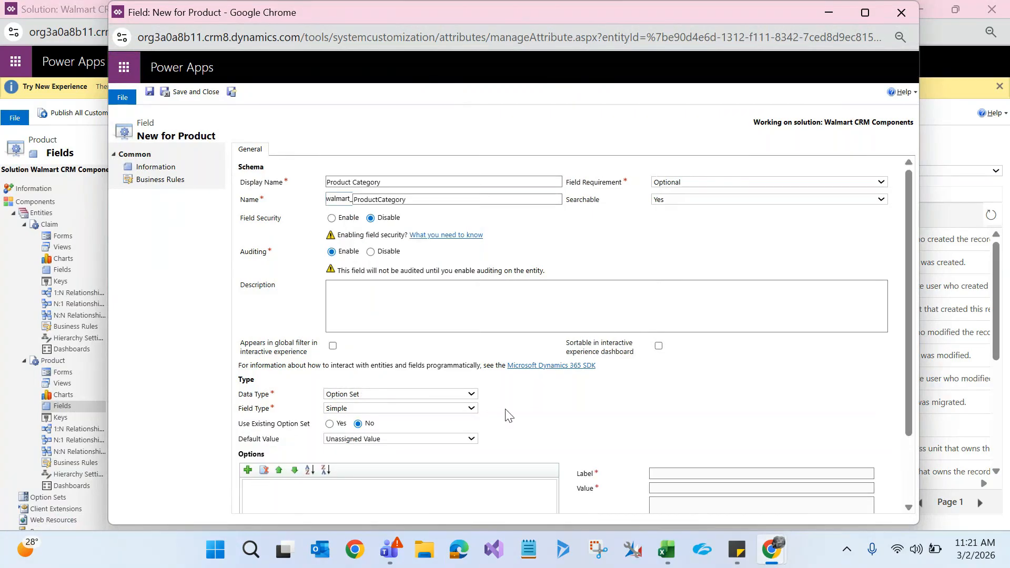
Step: Add a first option labelled Food to the option set
left_click(858, 12)
scroll(1000, 355, "down", 2)
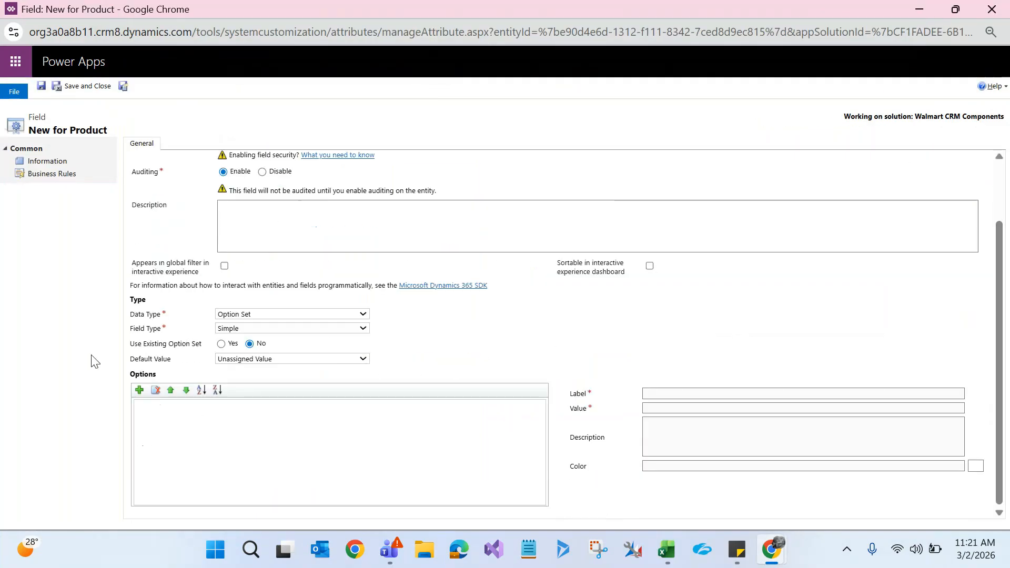
left_click(140, 390)
left_click(657, 393)
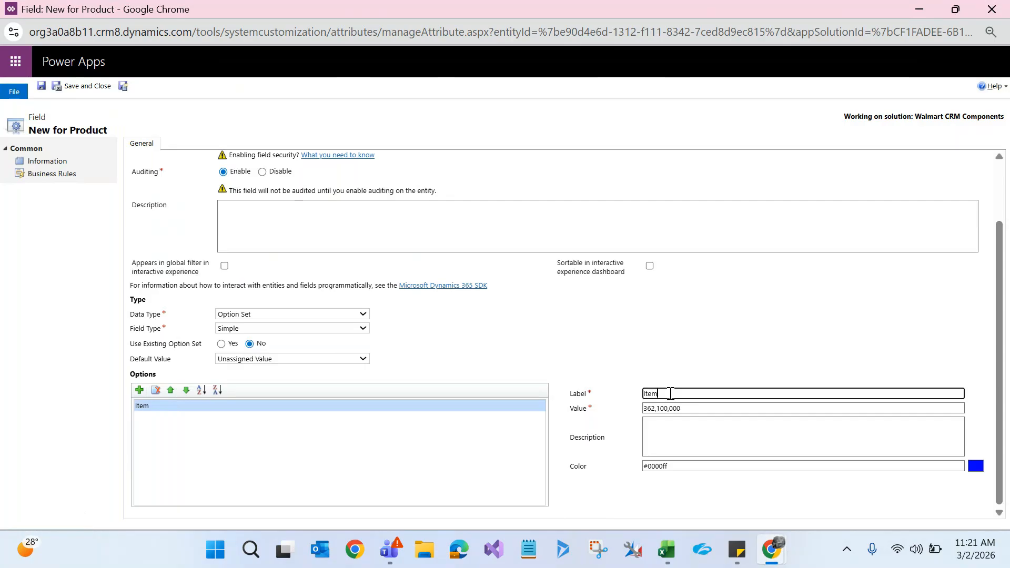
type("Food")
left_click(423, 446)
Step: Add a second option labelled Furniture, then save and close the Product Category field
left_click(140, 391)
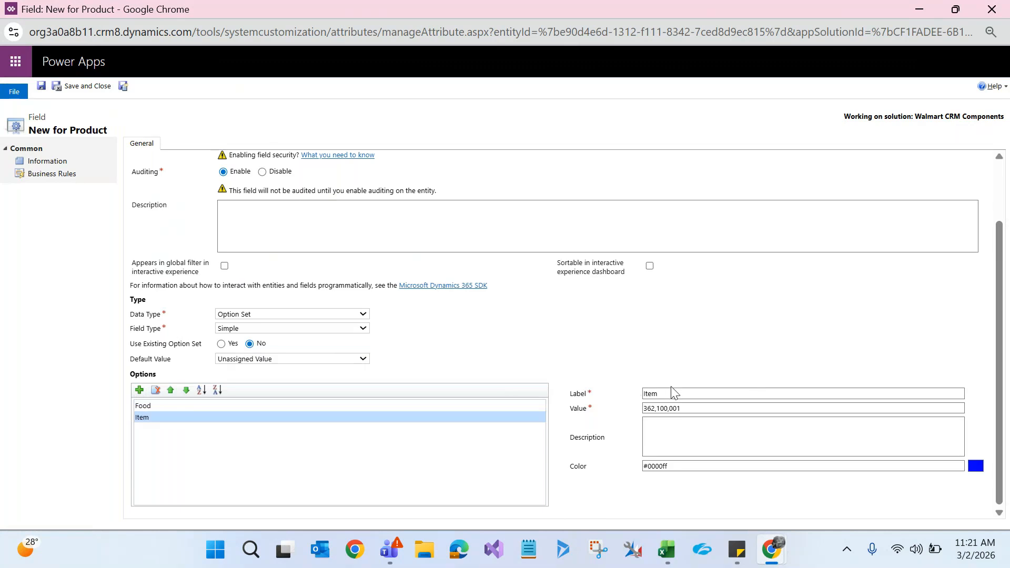
left_click(657, 395)
key("ctrl+a")
type("Fu")
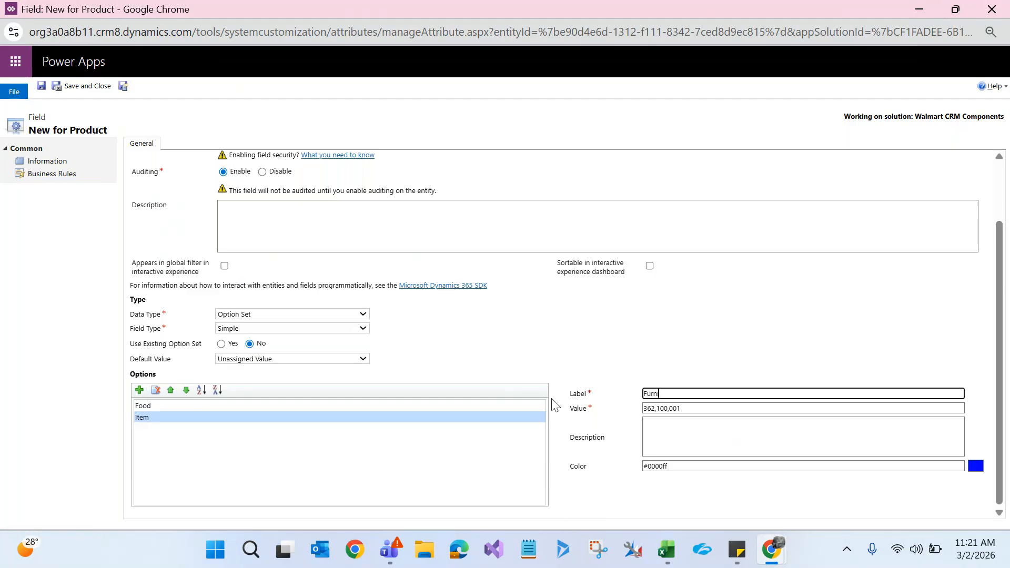
left_click(604, 490)
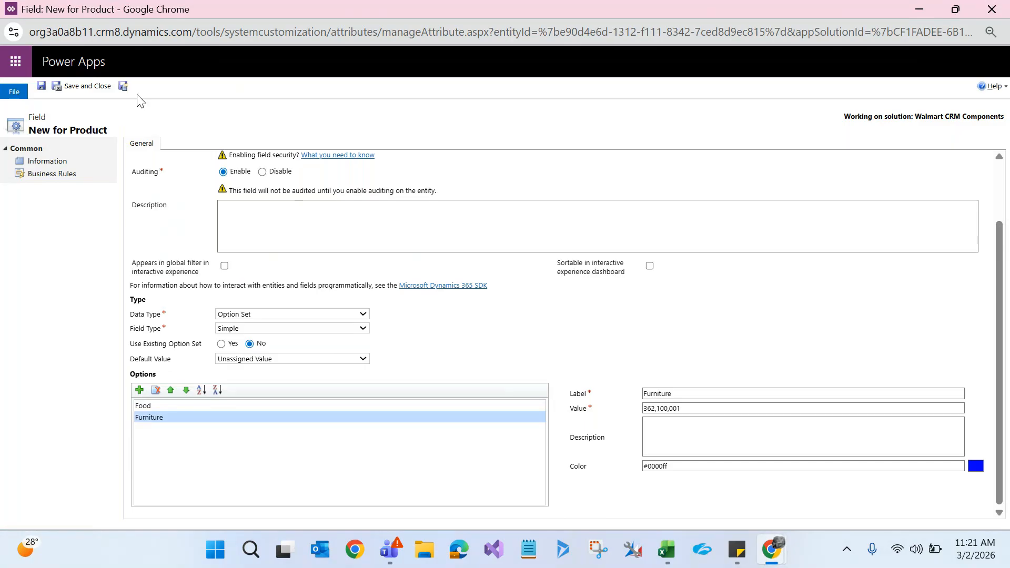
left_click(87, 86)
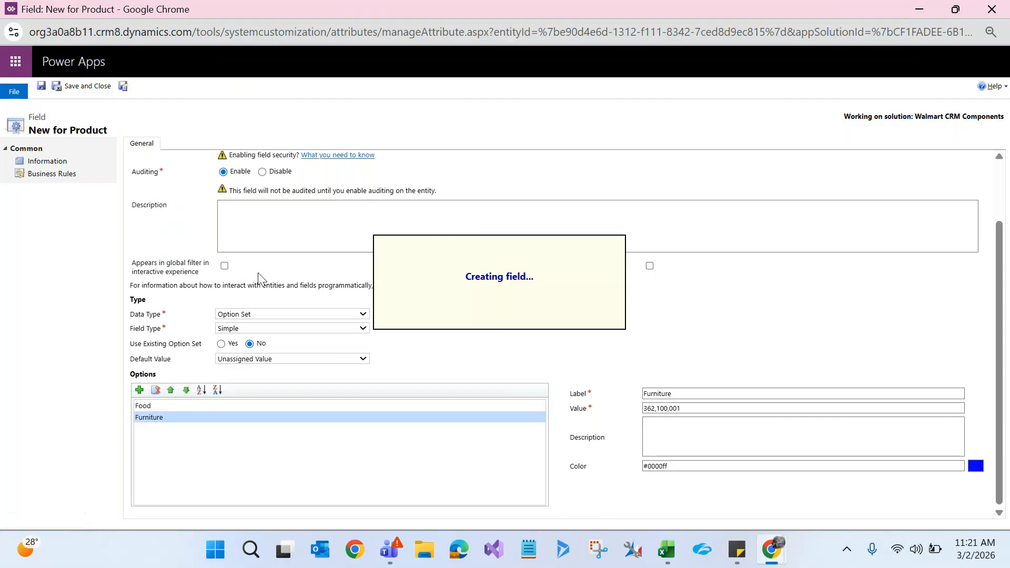
left_click(67, 373)
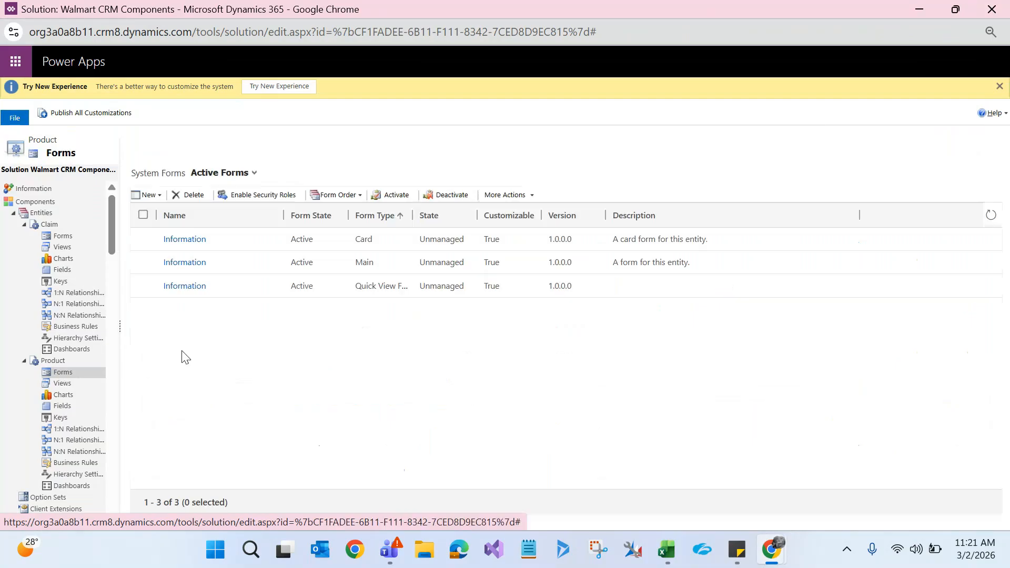
Step: Drag Product Category between Name and Owner on the Information form, then save and publish it
left_click(178, 264)
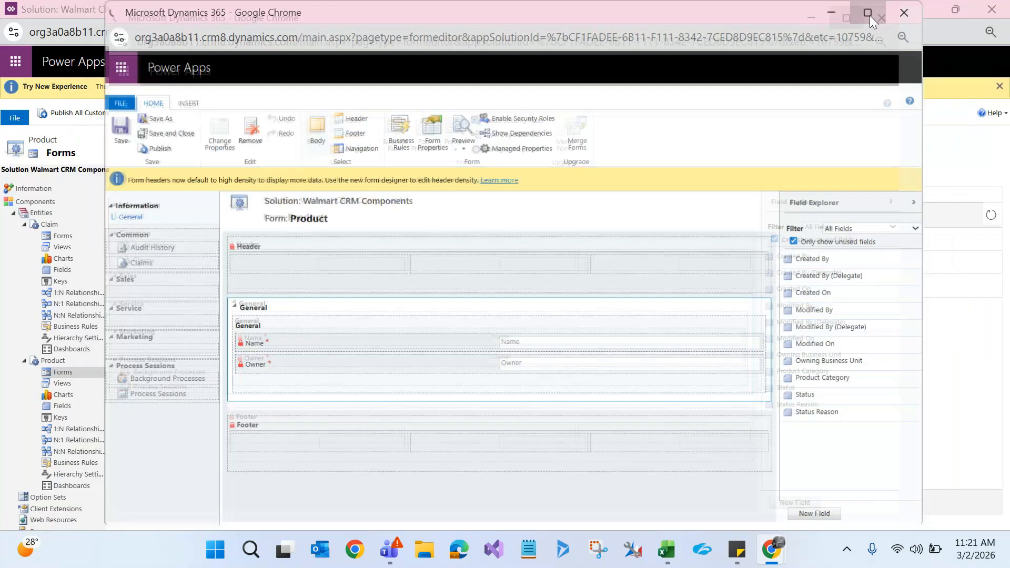
left_click(867, 12)
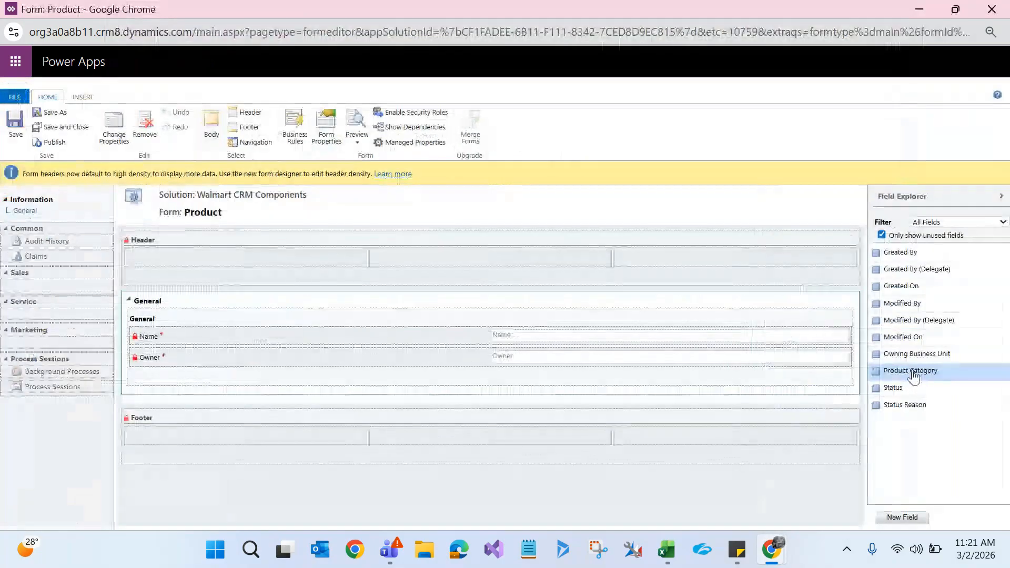
left_click_drag(913, 371, 274, 361)
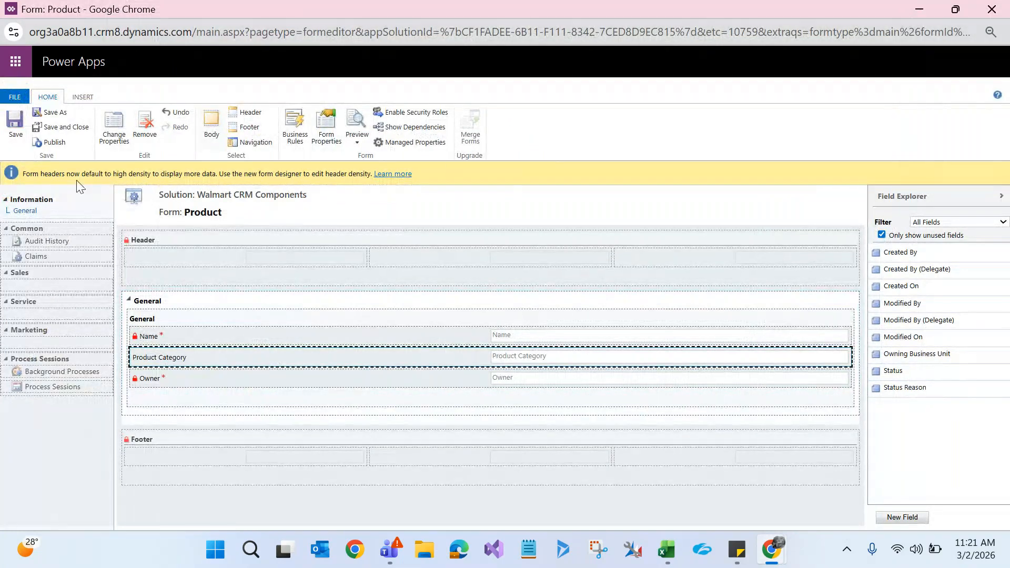
left_click(16, 127)
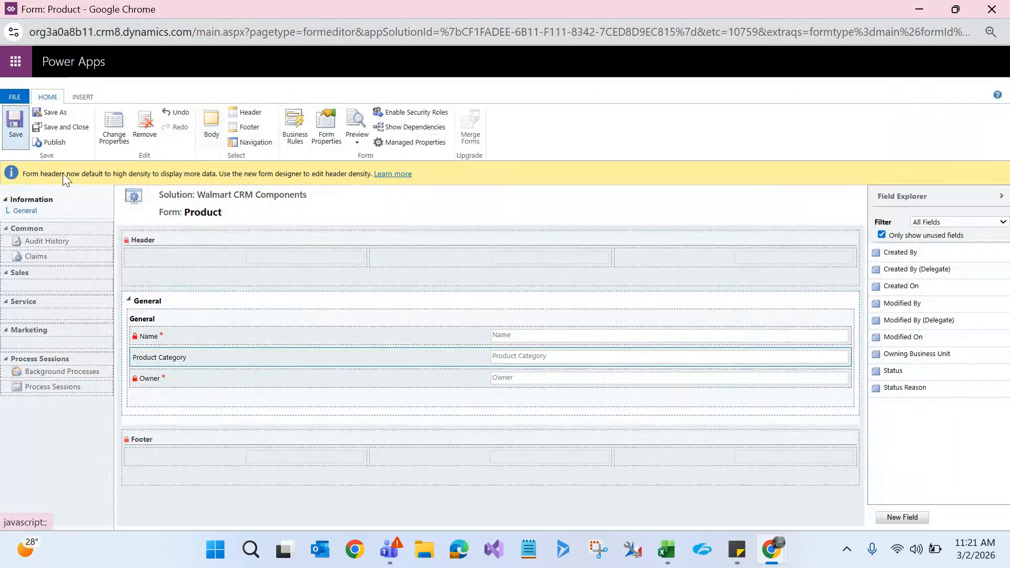
left_click(53, 140)
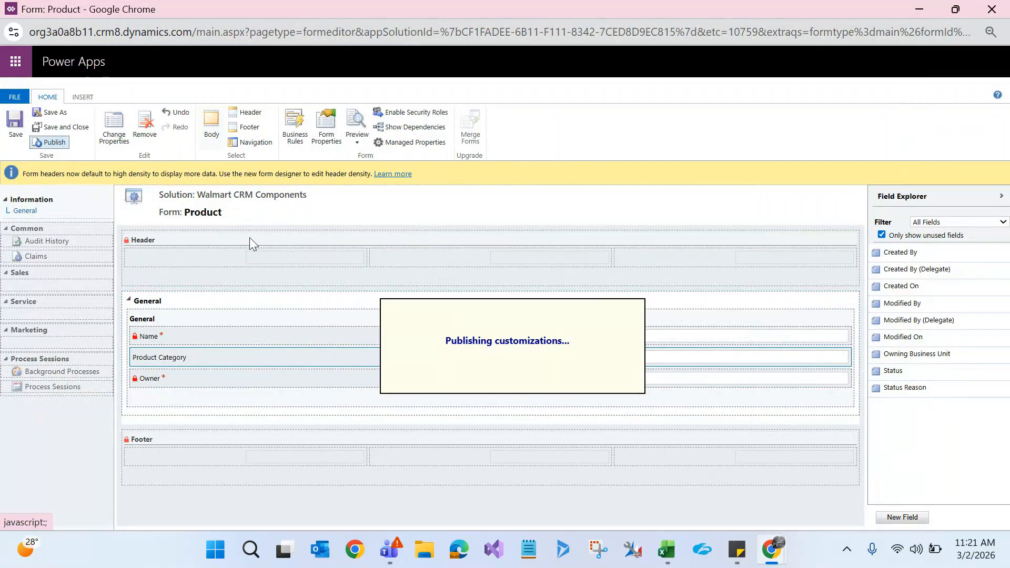
left_click(922, 9)
left_click(922, 9)
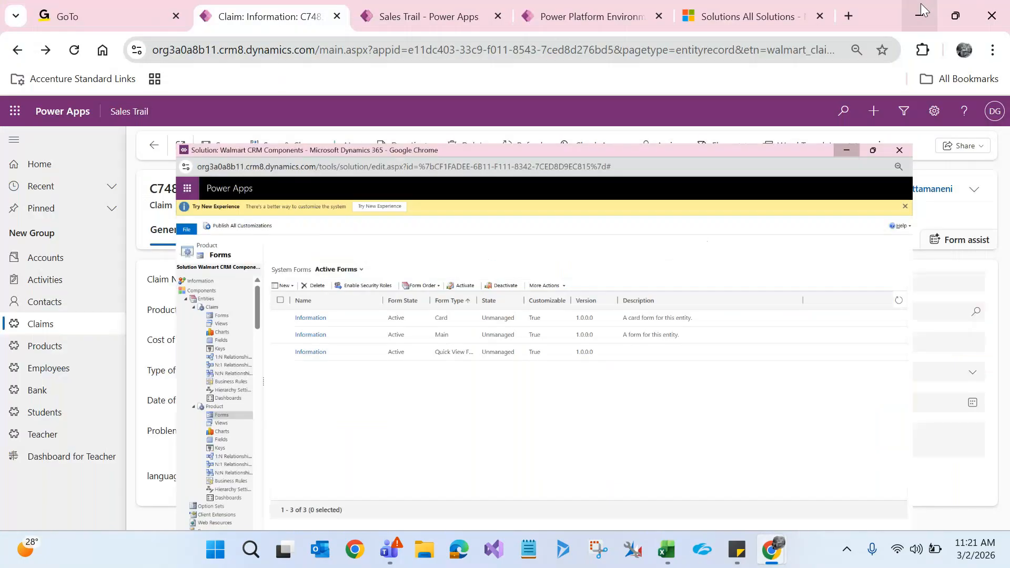
Step: Set Chicken's Product Category to Food and Dining Table's to Furniture
left_click(51, 348)
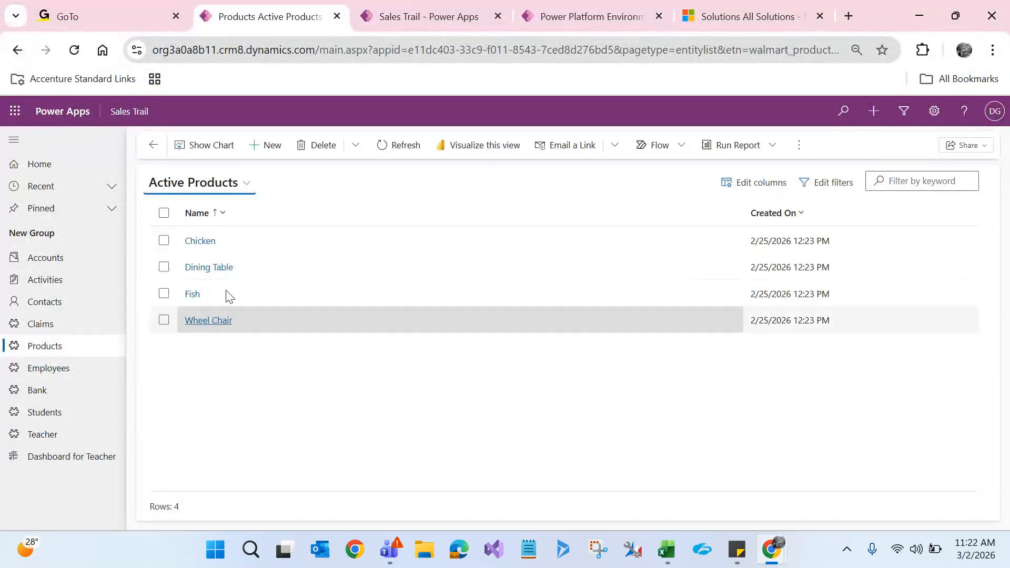
left_click(206, 241)
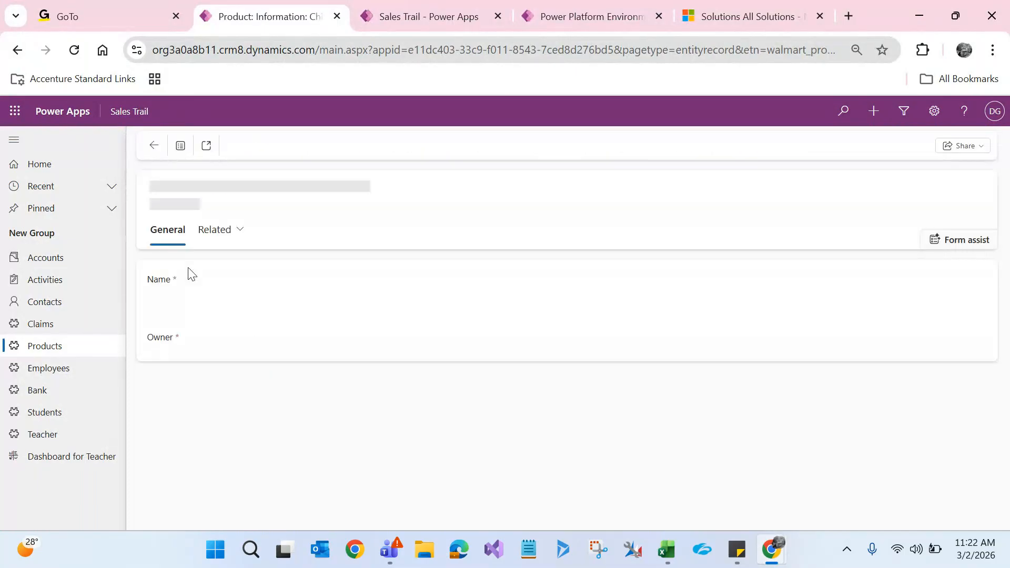
left_click(284, 310)
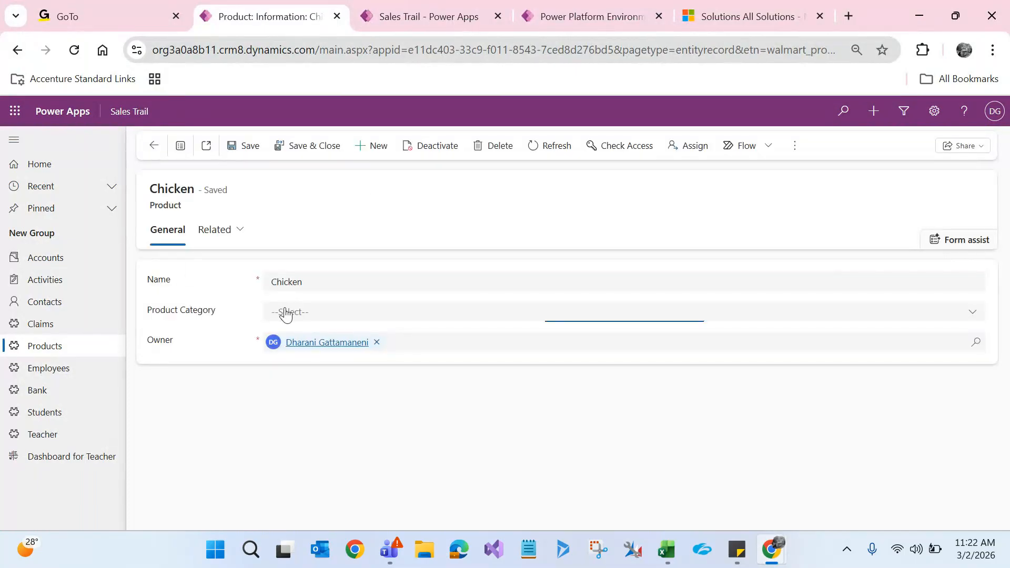
left_click(282, 353)
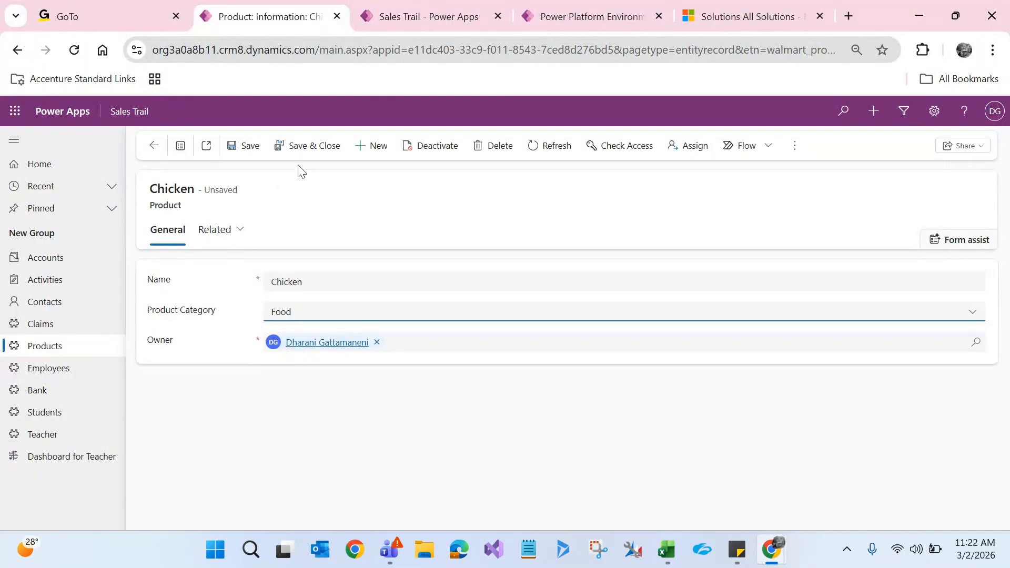
left_click(309, 147)
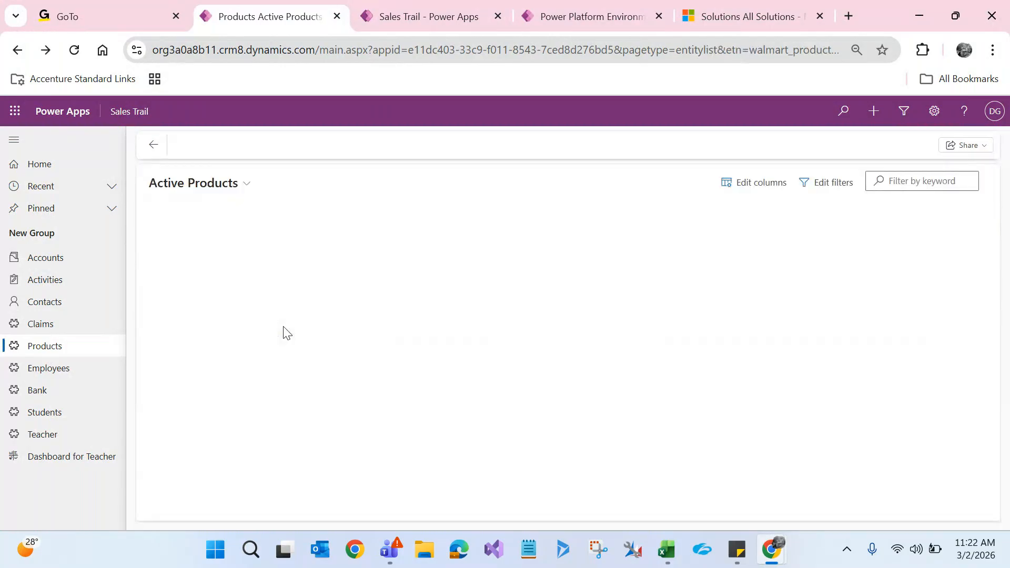
left_click(205, 268)
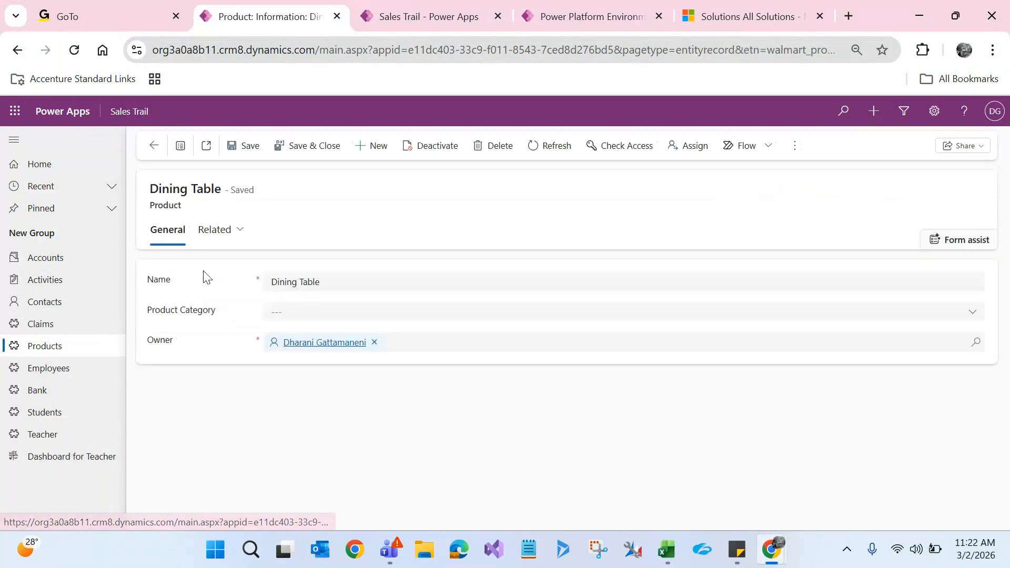
left_click(287, 315)
left_click(298, 384)
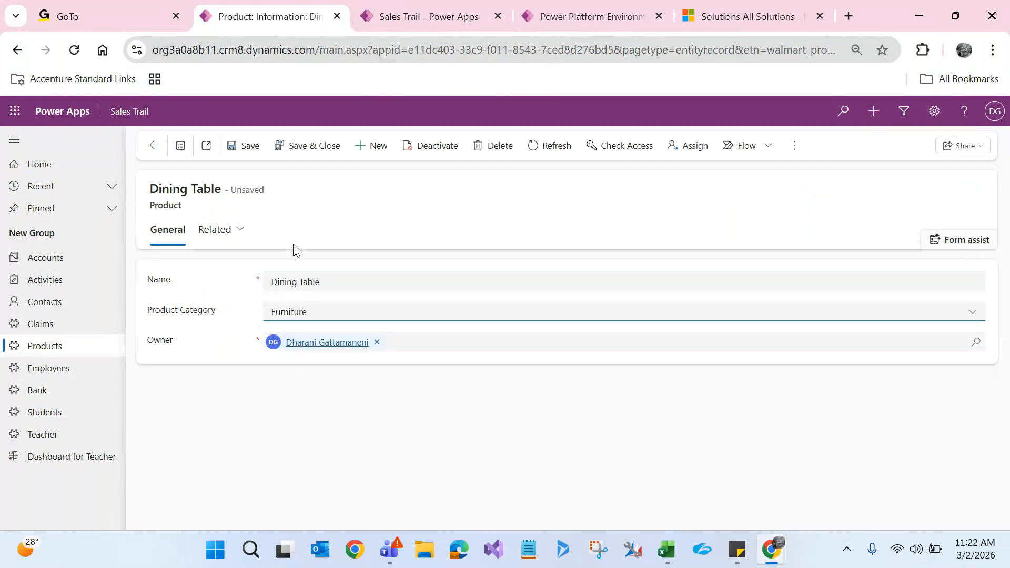
left_click(301, 147)
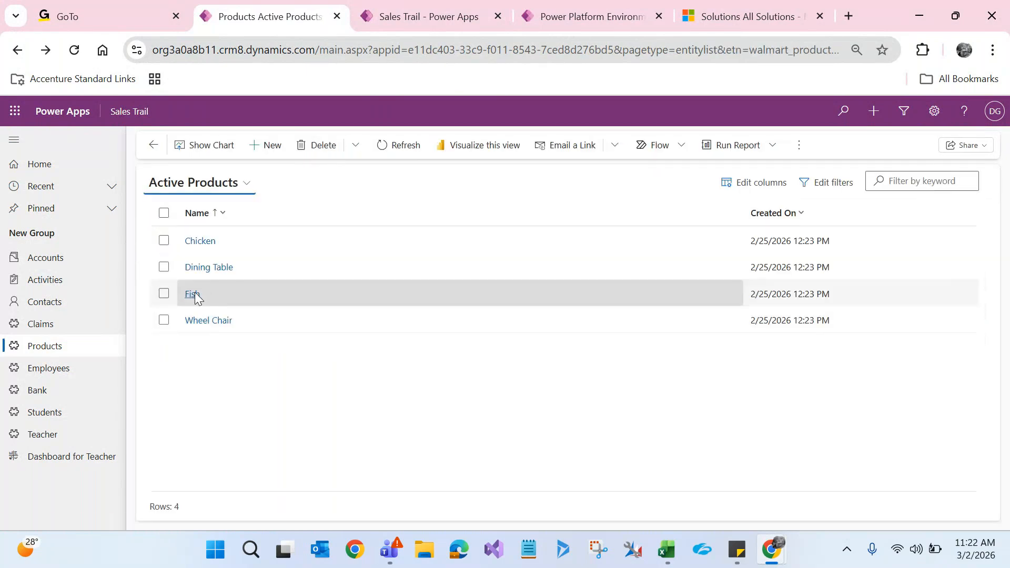
Step: Set Fish to Food and Wheel Chair to Furniture, then show the Active Claims list
left_click(195, 293)
left_click(307, 316)
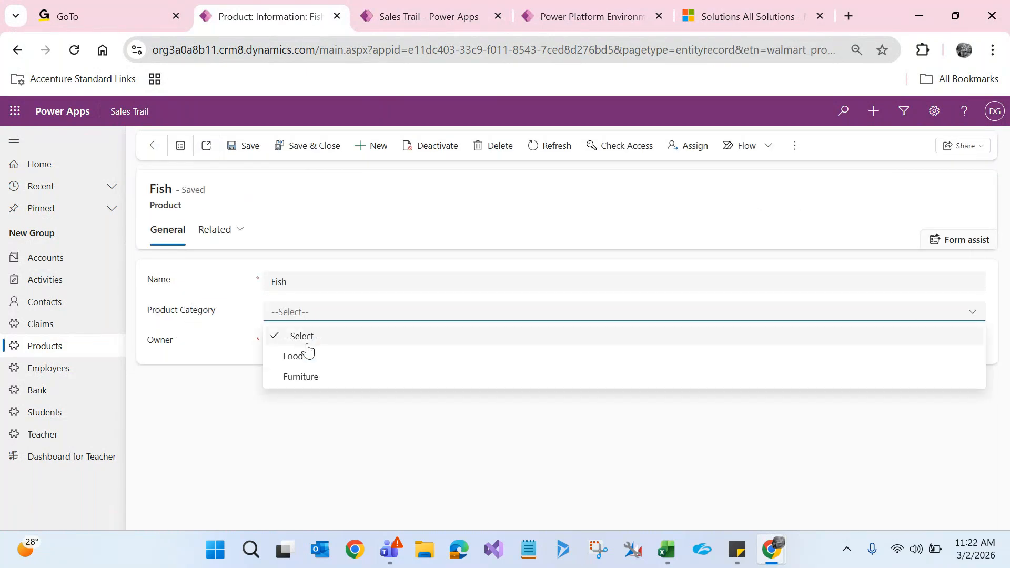
left_click(308, 354)
left_click(305, 148)
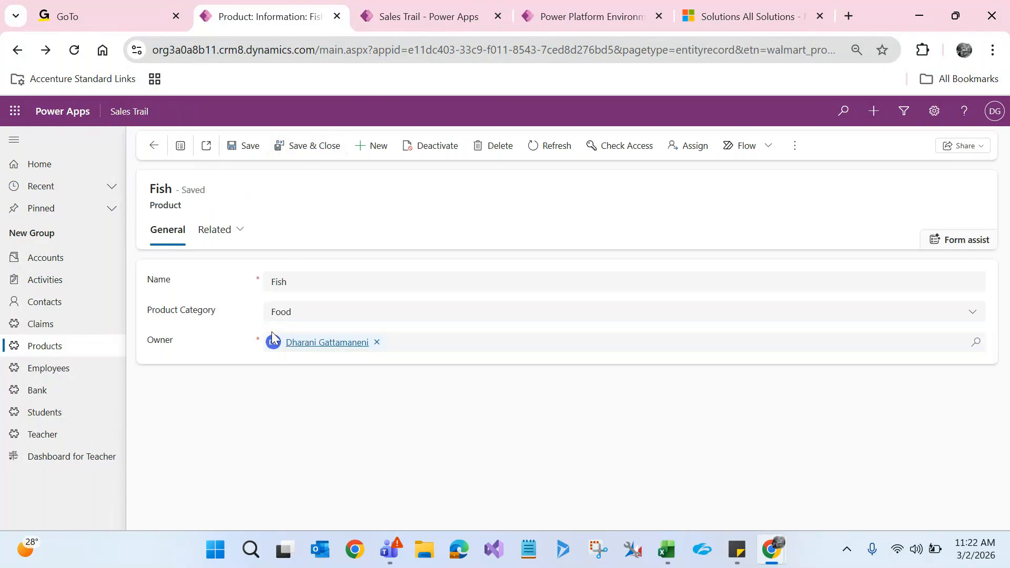
left_click(230, 327)
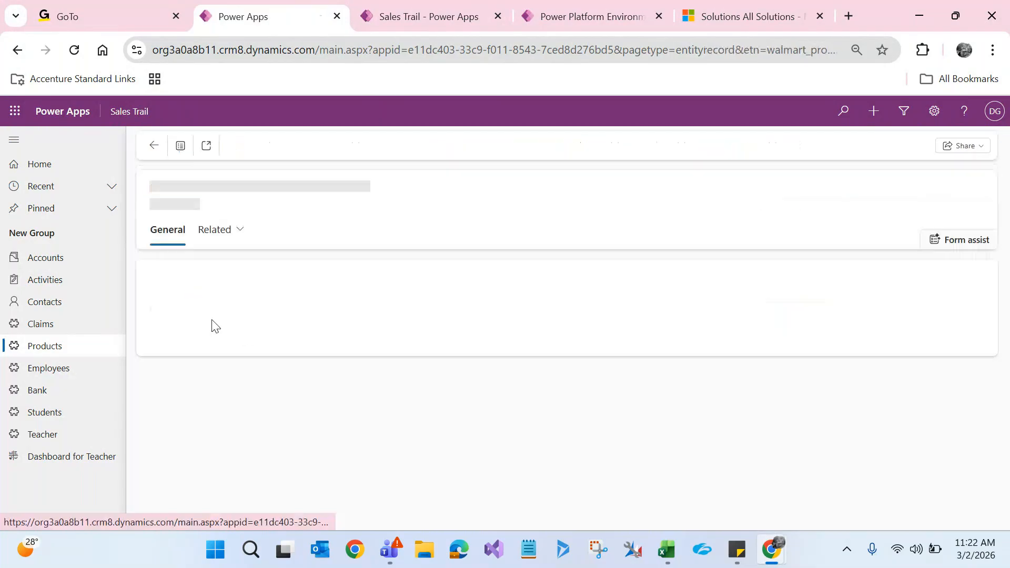
left_click(306, 316)
left_click(301, 375)
left_click(295, 146)
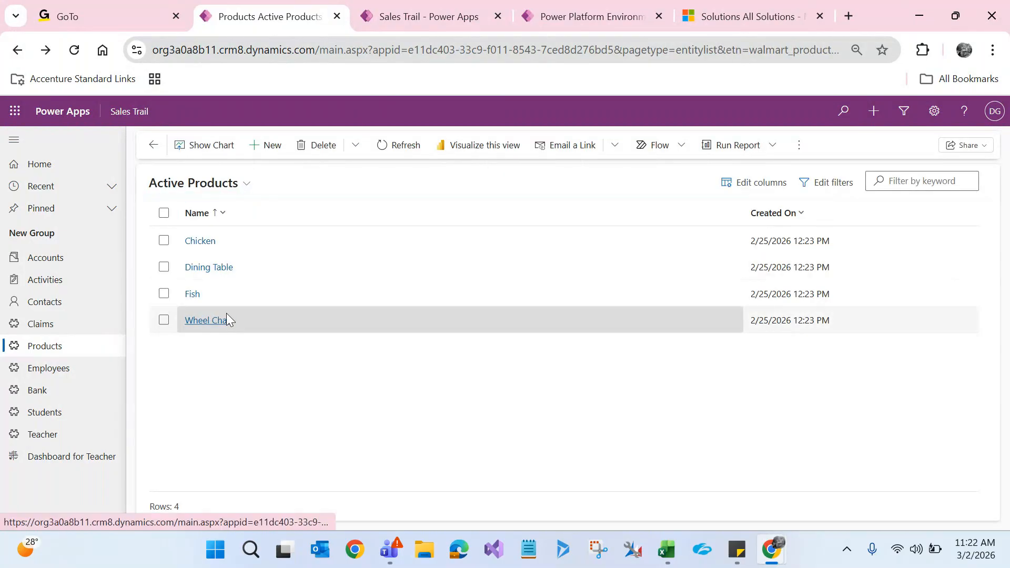
left_click(59, 330)
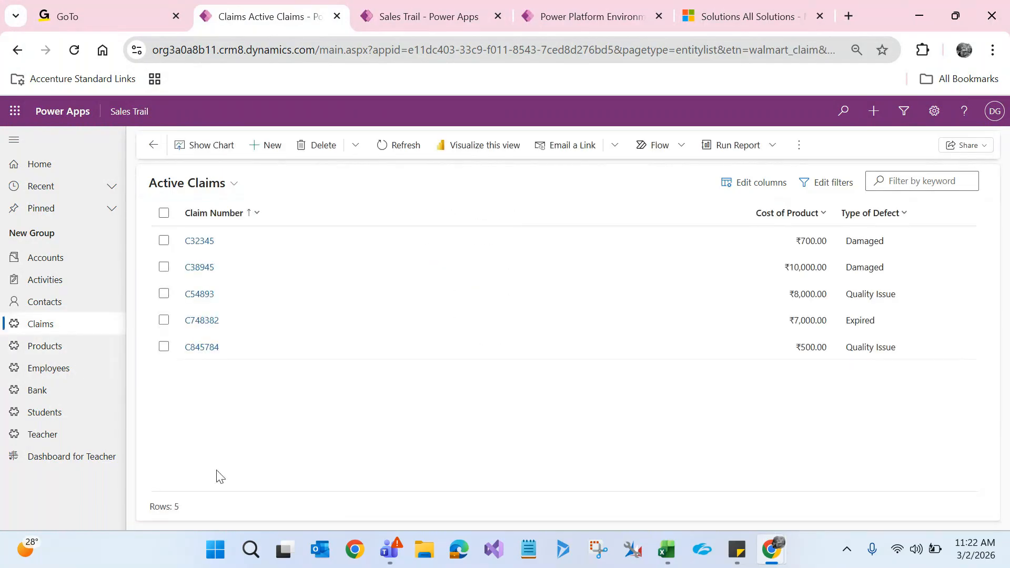
Step: Open claim C54893 and switch it to the Information form, then back to Basic Claim Information
left_click(203, 301)
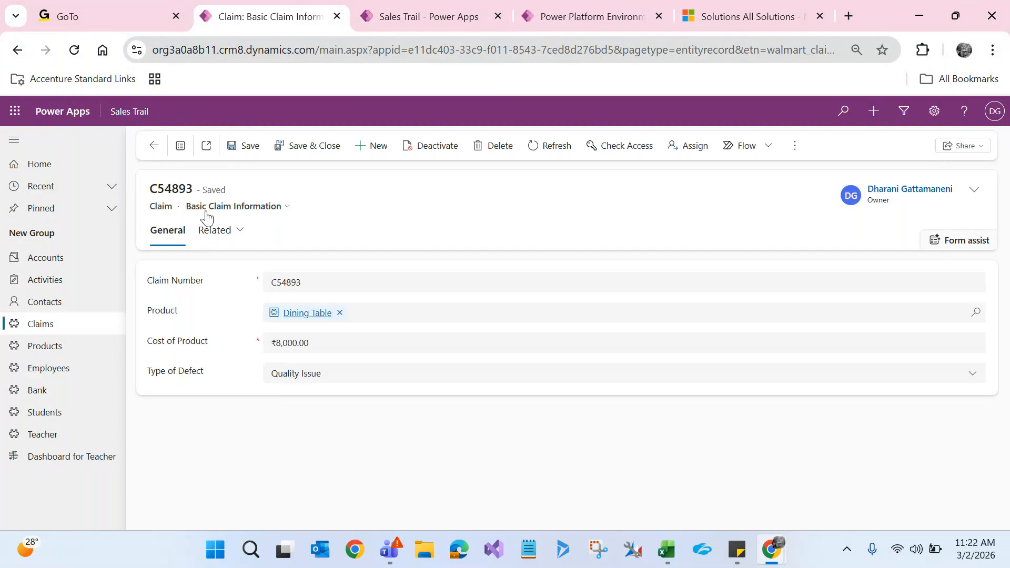
left_click(286, 208)
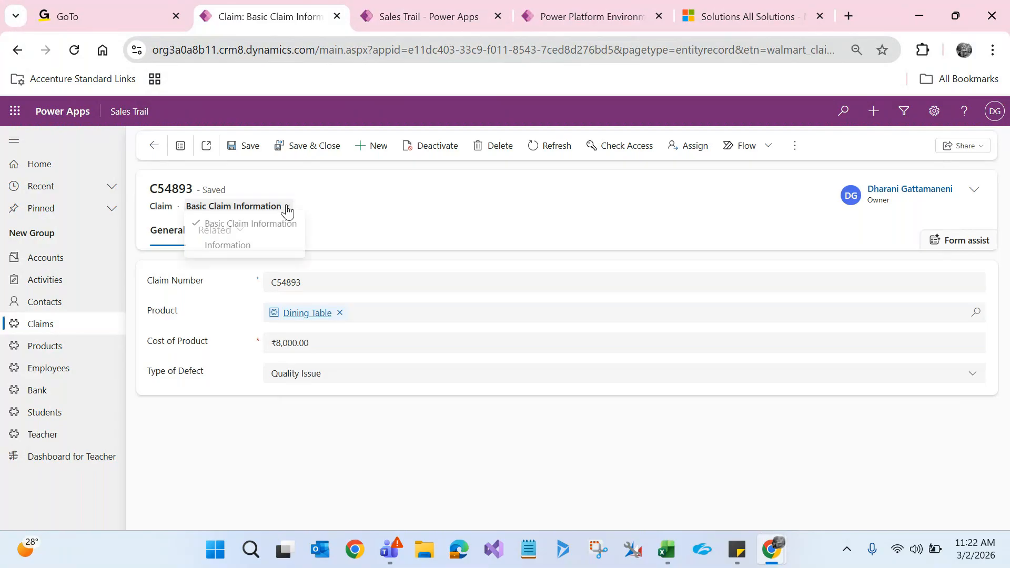
left_click(262, 251)
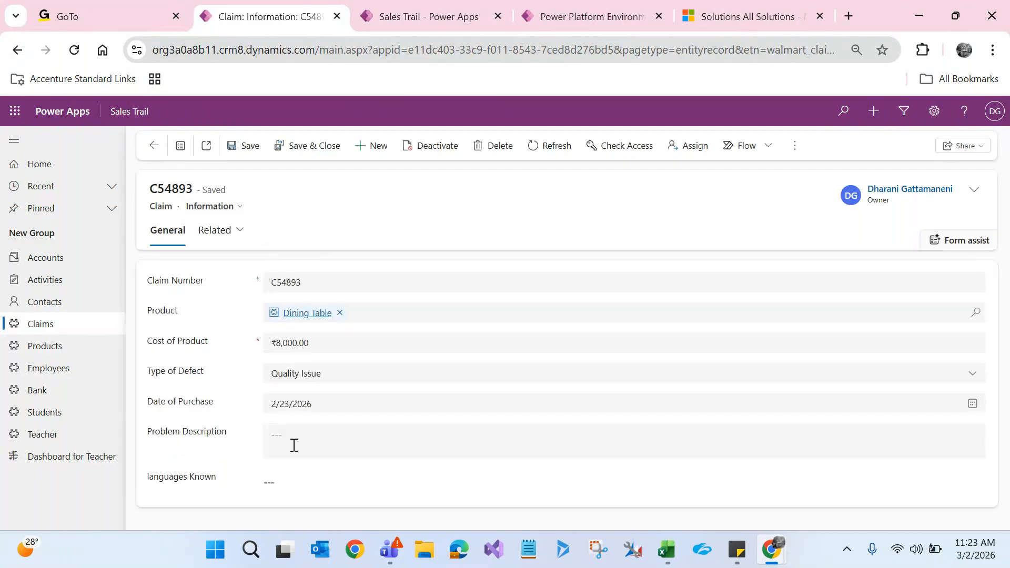
left_click(234, 213)
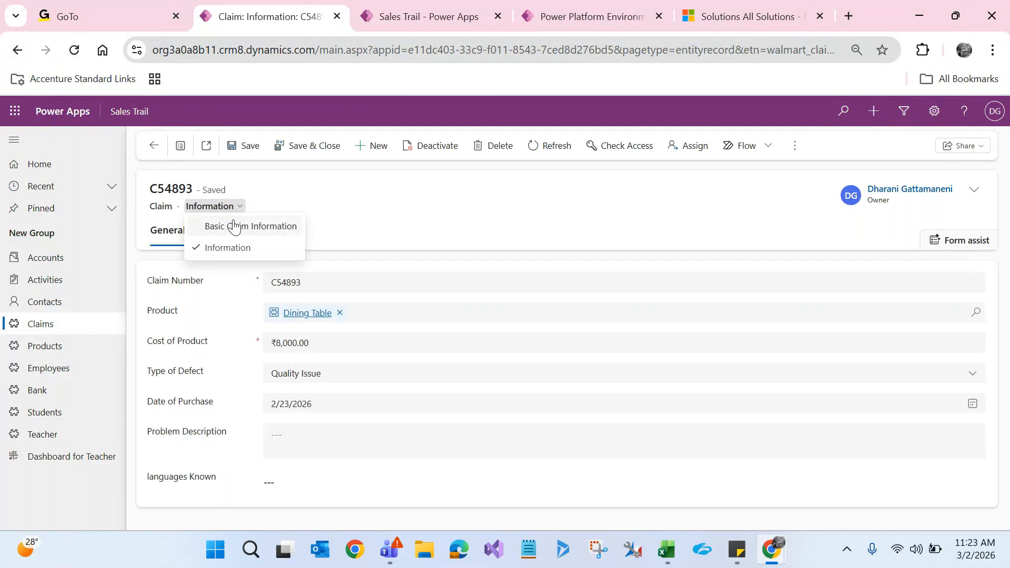
left_click(234, 226)
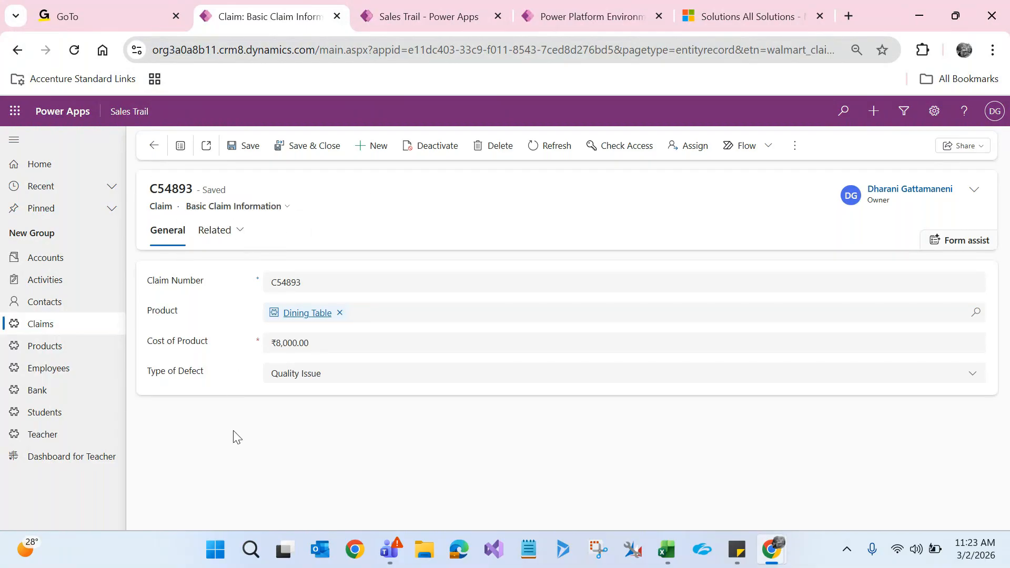
left_click(264, 207)
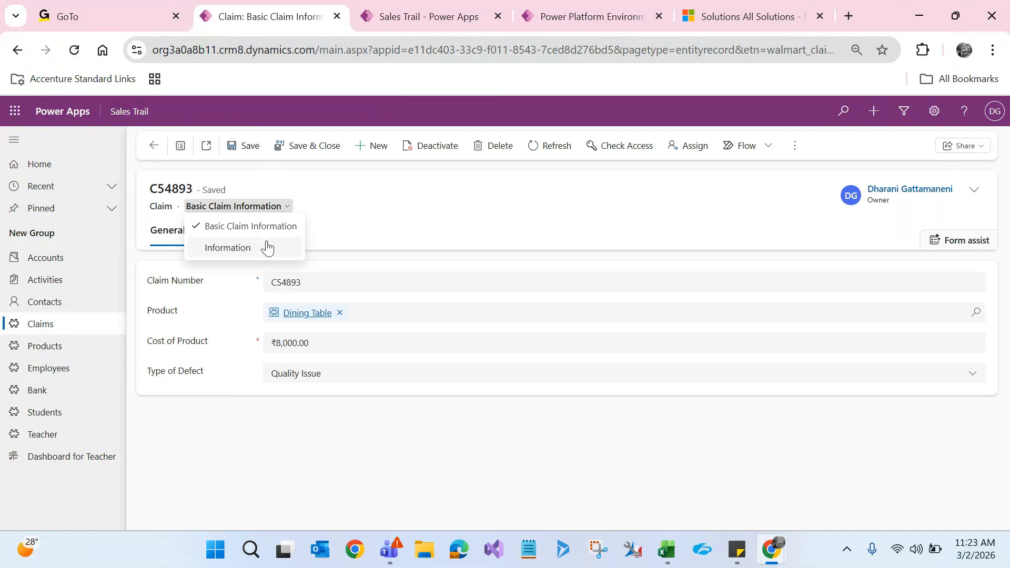
Step: Close the open form list, then switch claim C54893 to the Information form
left_click(342, 225)
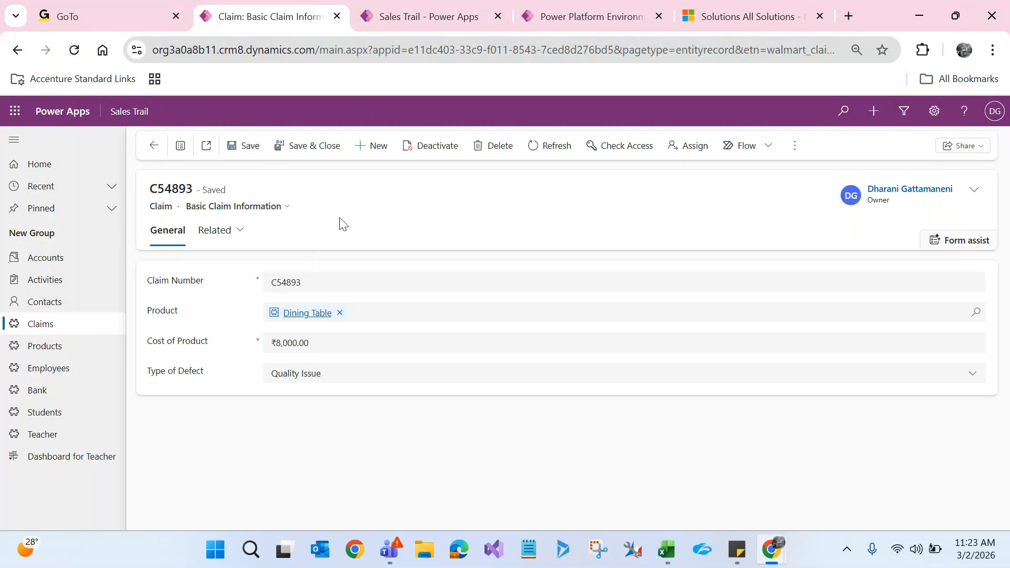
left_click(286, 206)
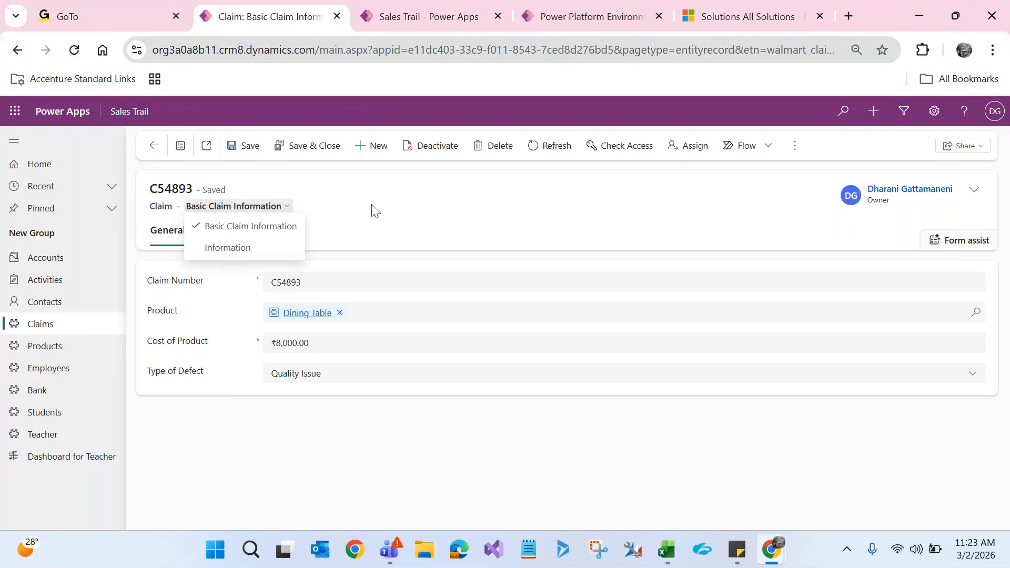
left_click(260, 248)
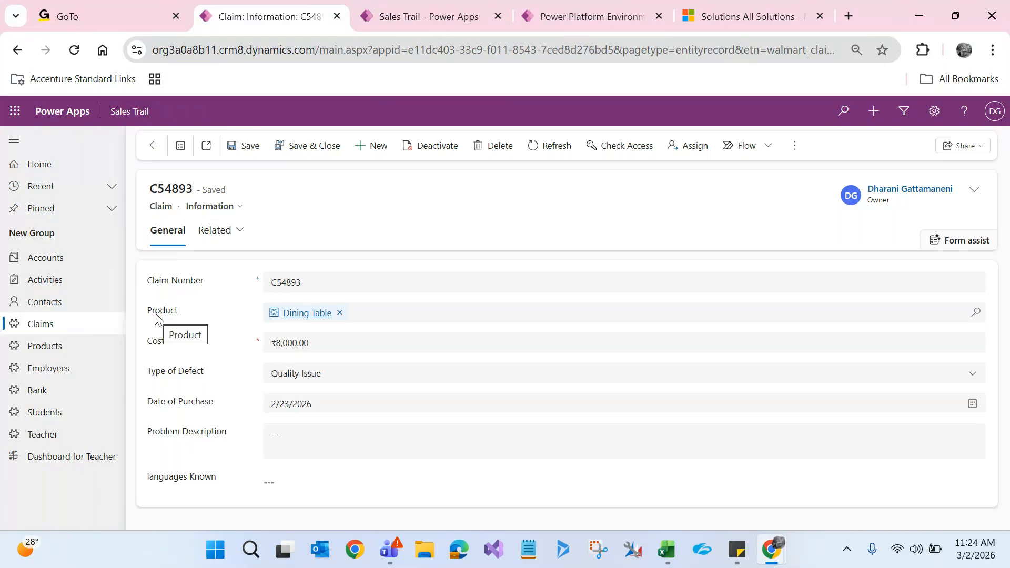
left_click(289, 315)
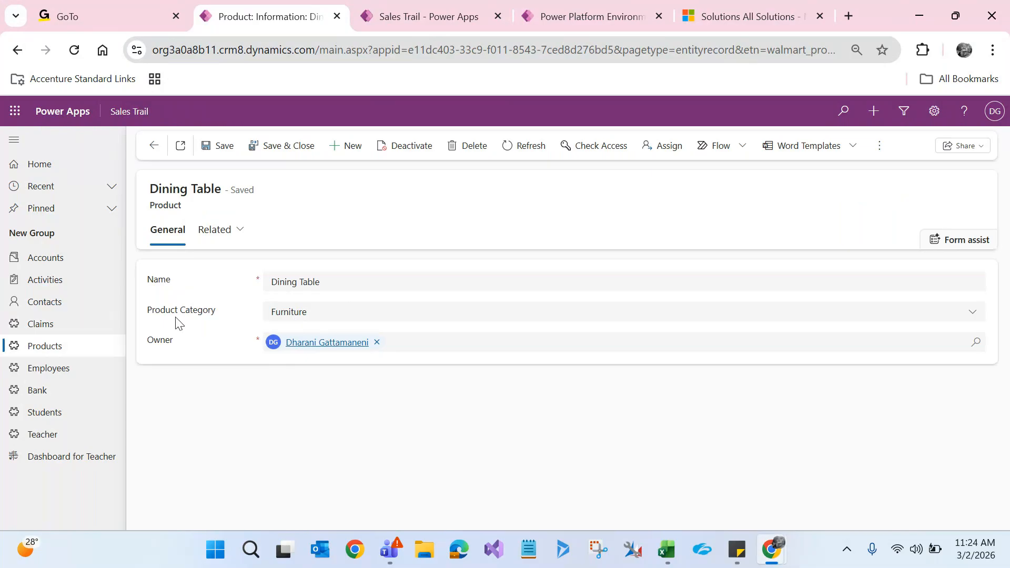
left_click(291, 316)
left_click(201, 439)
left_click(154, 145)
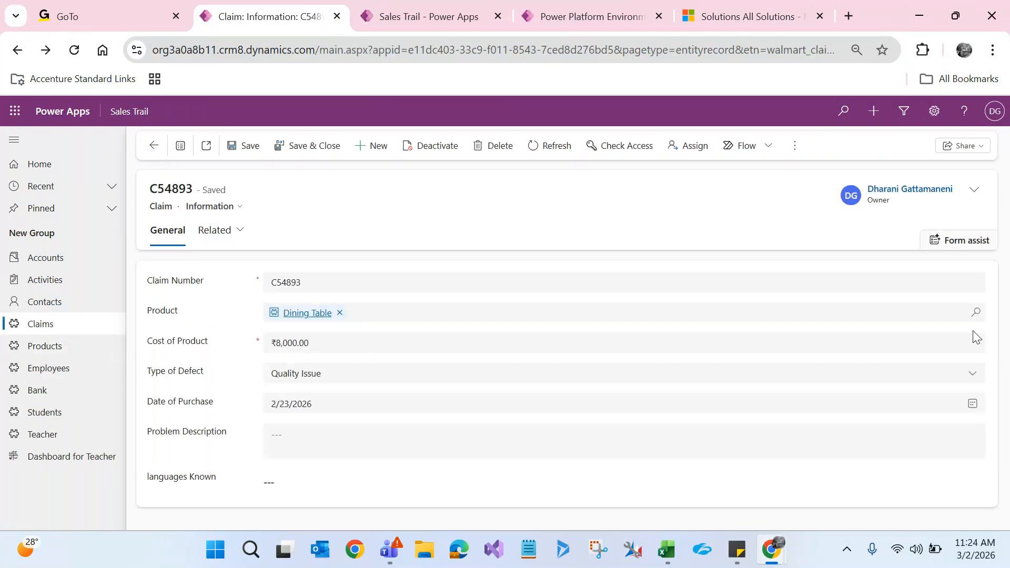
left_click(304, 319)
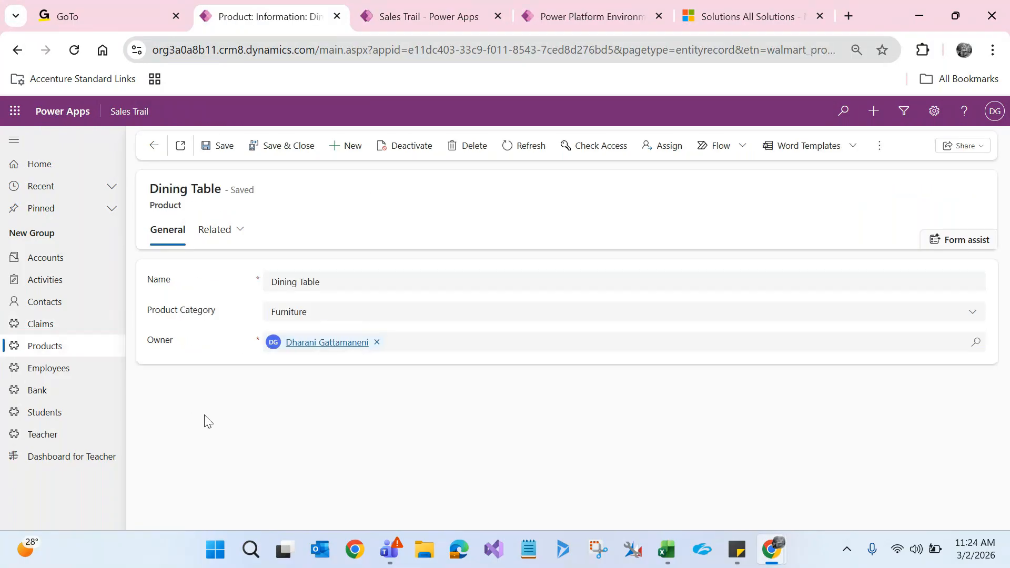
left_click(155, 146)
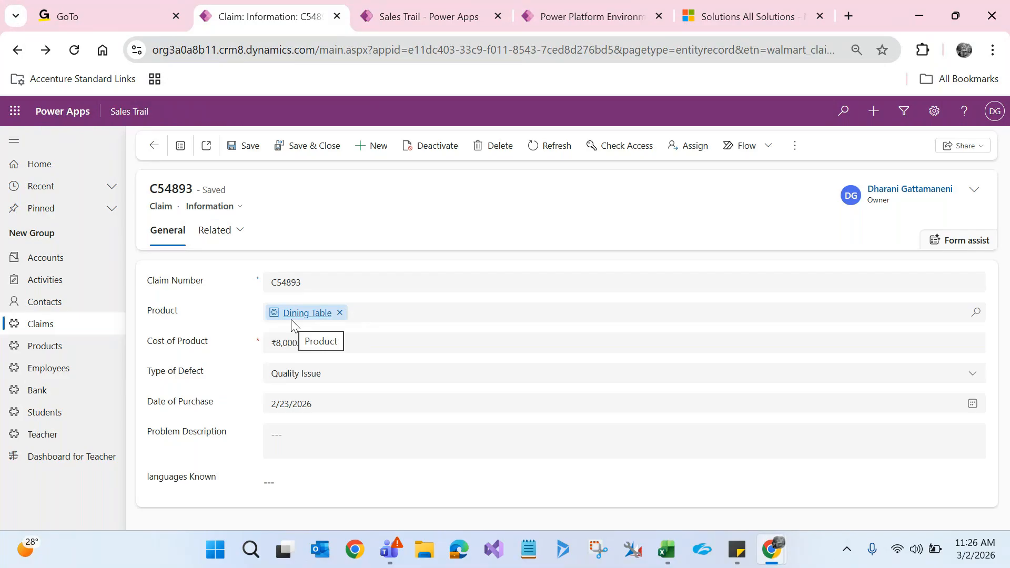
Step: Check claim C54893's Dining Table product, return to the claim, then bring back the solution window
left_click(296, 317)
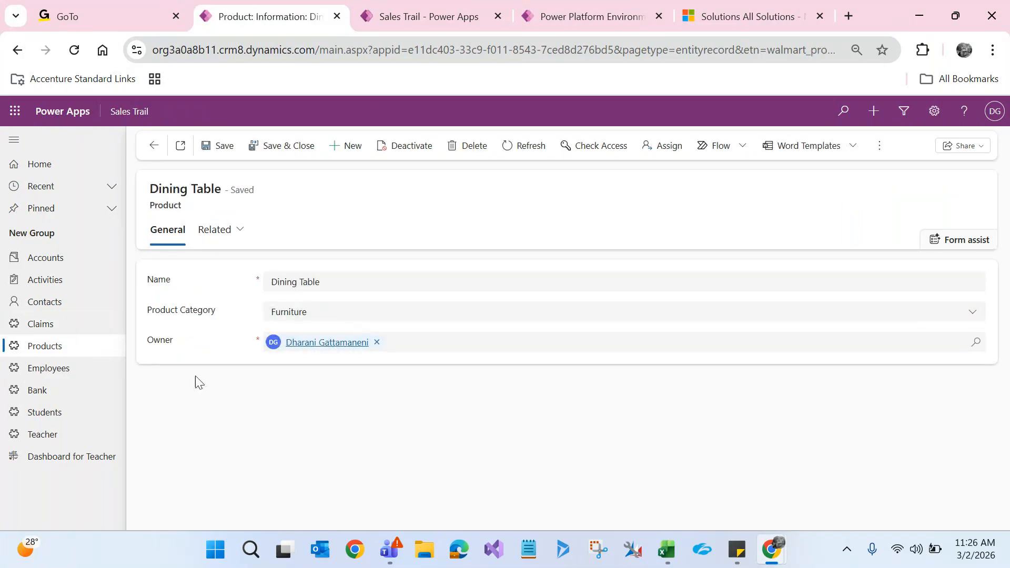
left_click(155, 146)
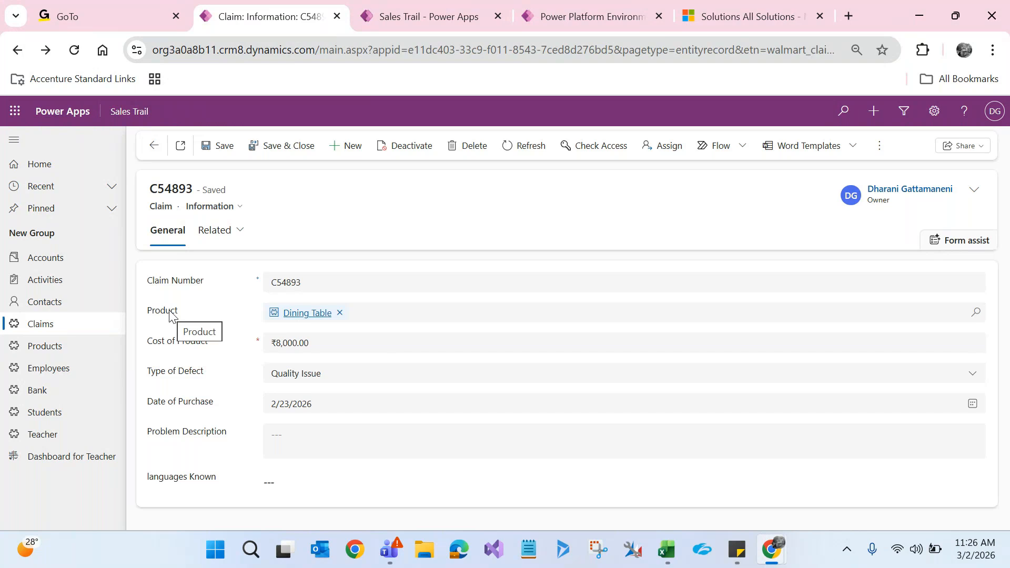
left_click(291, 322)
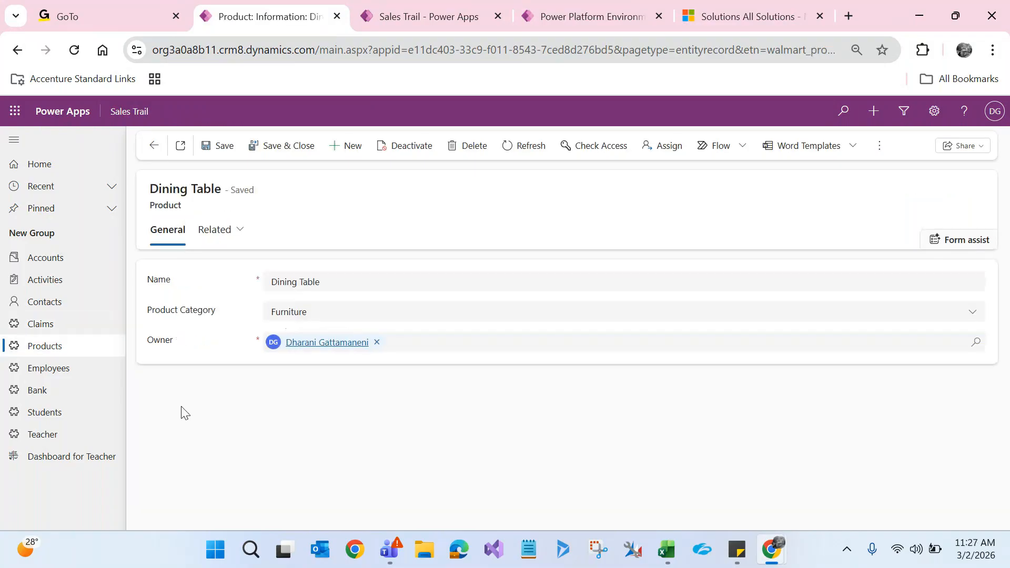
double_click(164, 206)
left_click(154, 146)
mouse_move(771, 550)
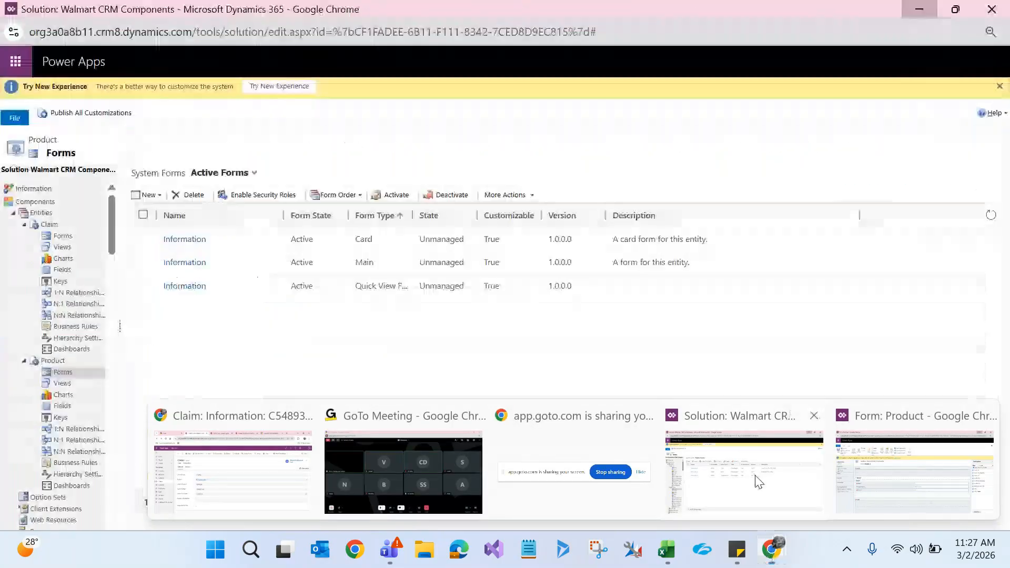
left_click(758, 482)
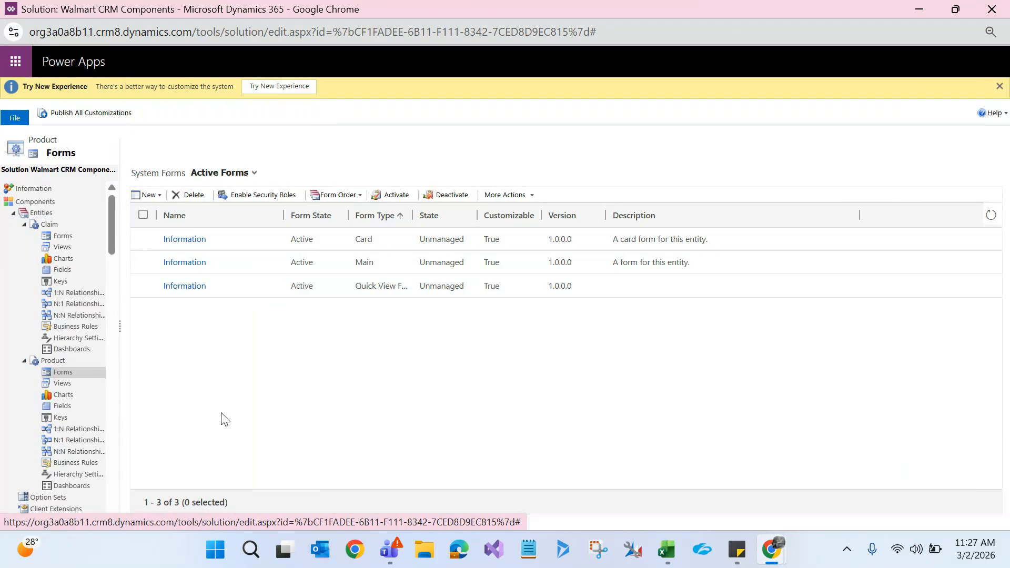
Step: Widen the Form Type column and open the Product's Quick View Form in the form editor
left_click_drag(413, 215, 495, 215)
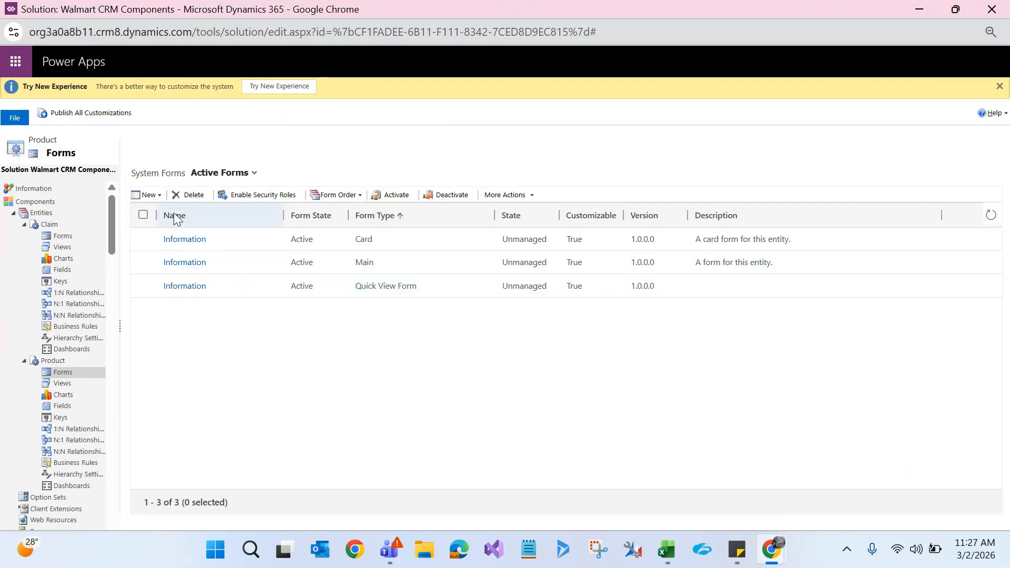
left_click(157, 196)
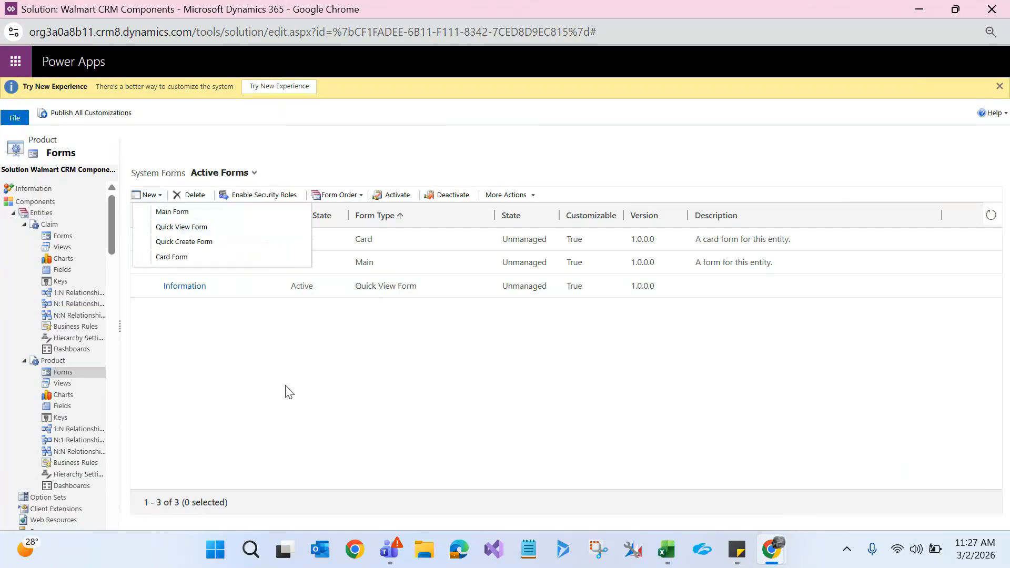
left_click(355, 463)
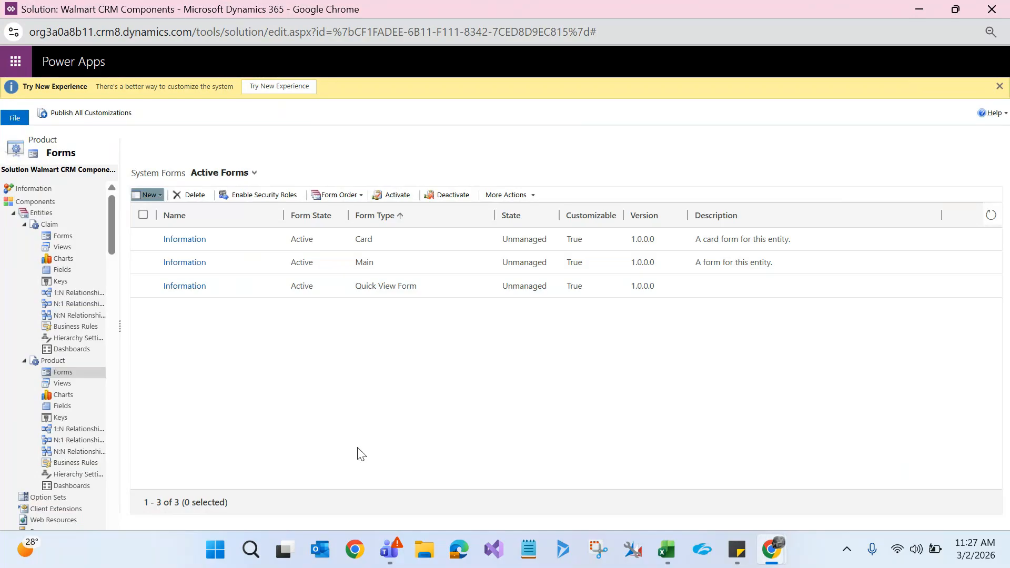
double_click(375, 284)
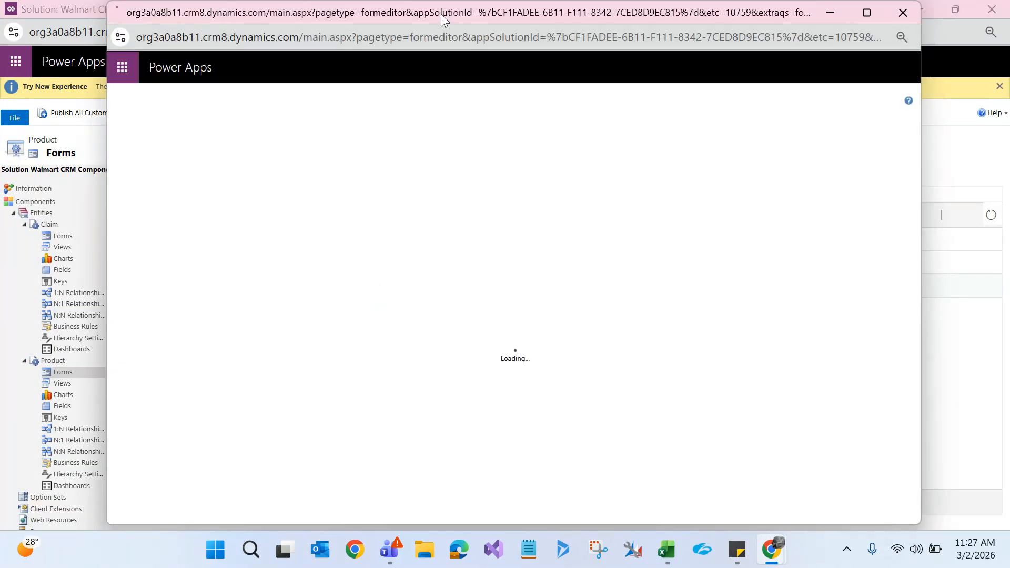
Step: Maximize the form editor and add the Product Category field above Name
double_click(441, 14)
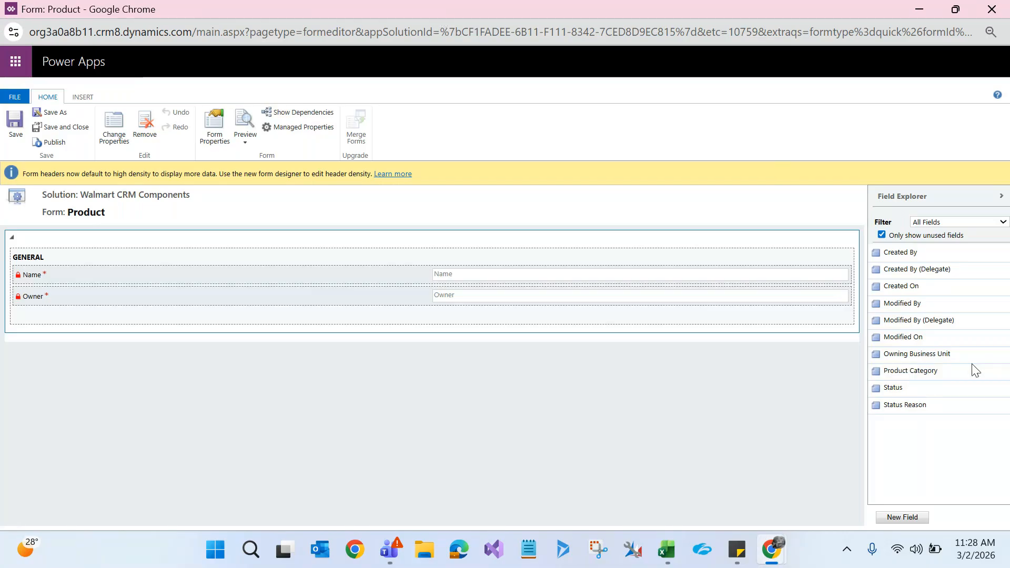
left_click_drag(970, 372, 266, 292)
left_click(112, 318)
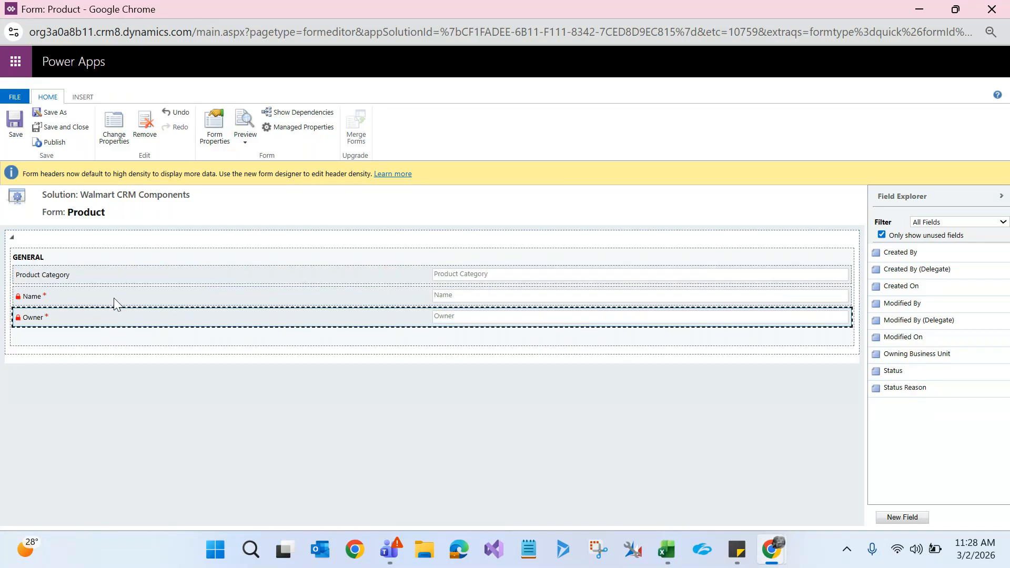
Step: Move the Owner field above Name and attempt to remove the Name field
left_click_drag(81, 319, 84, 309)
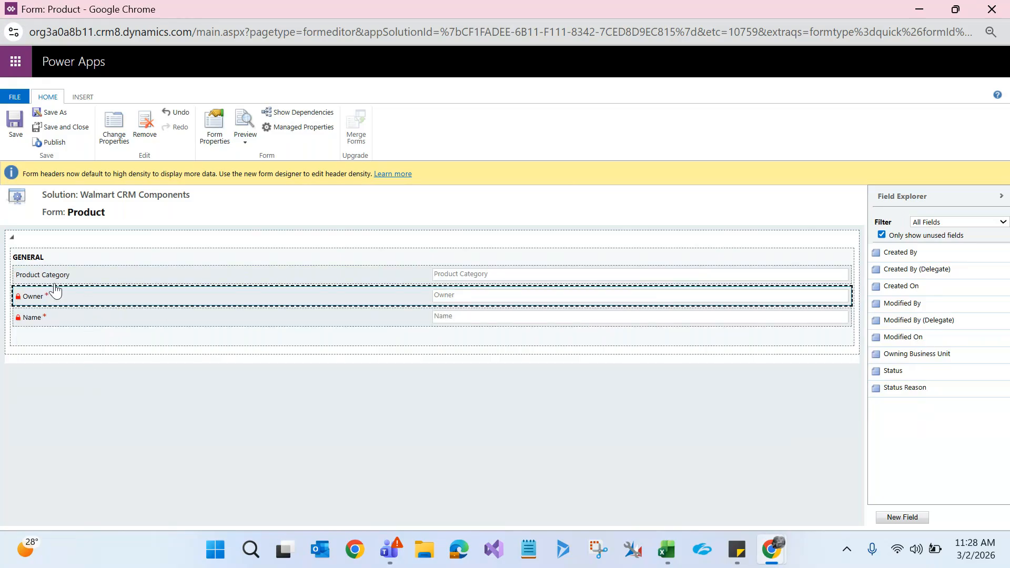
left_click(66, 314)
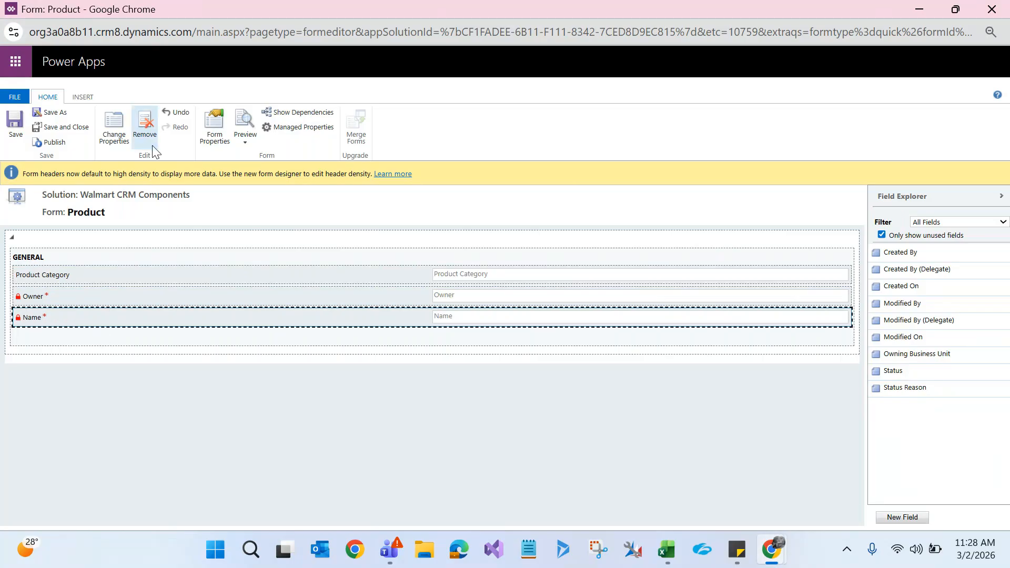
left_click(148, 132)
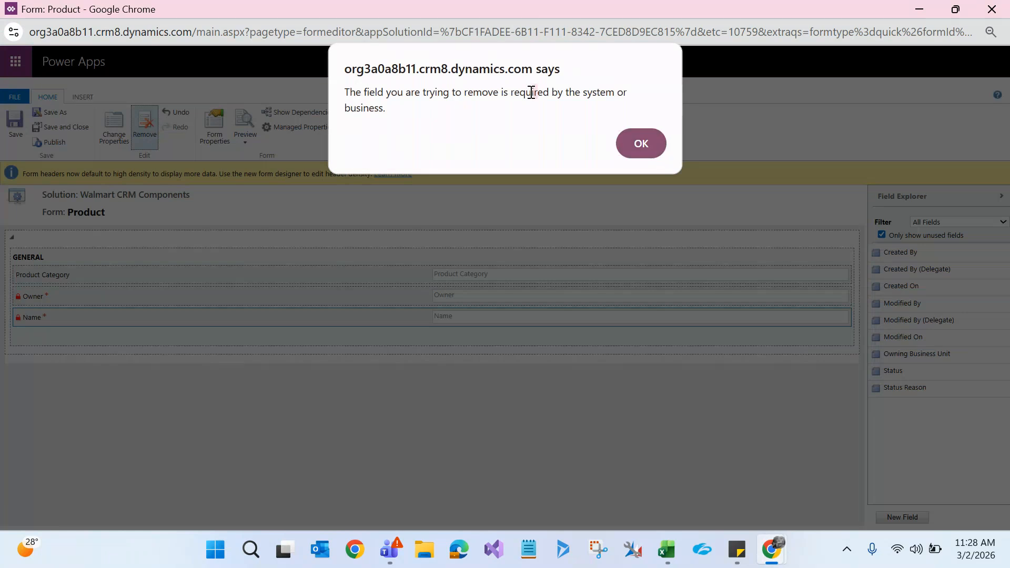
Step: Dismiss the required-field warning and keep Name, confirming its field properties
left_click_drag(432, 112, 332, 95)
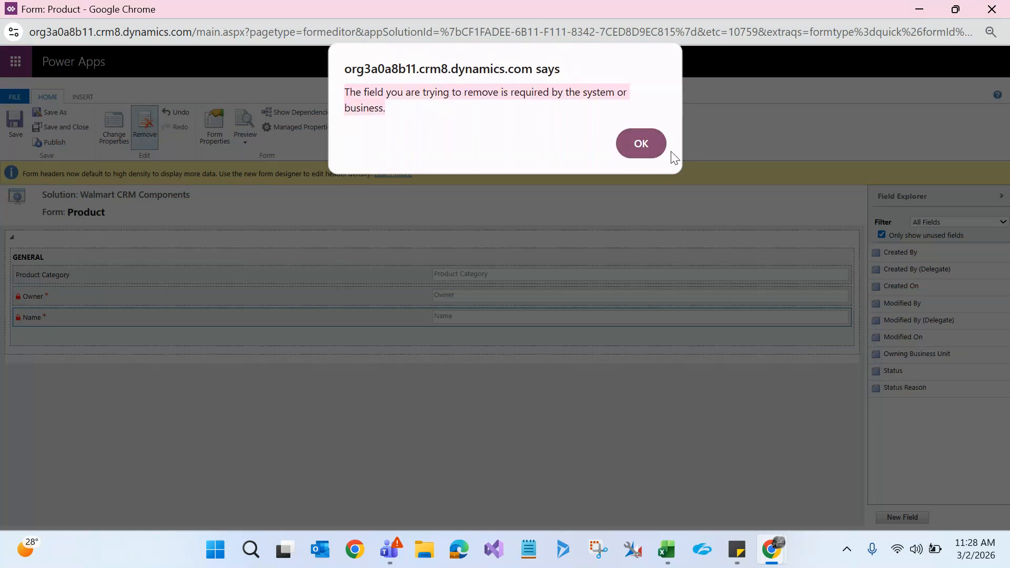
left_click(655, 146)
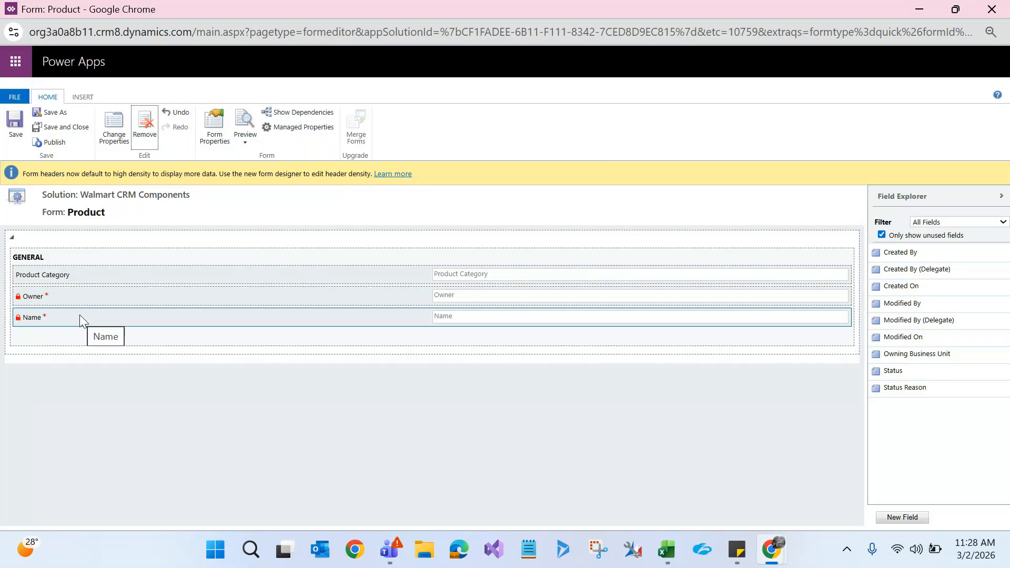
left_click(80, 315)
double_click(80, 316)
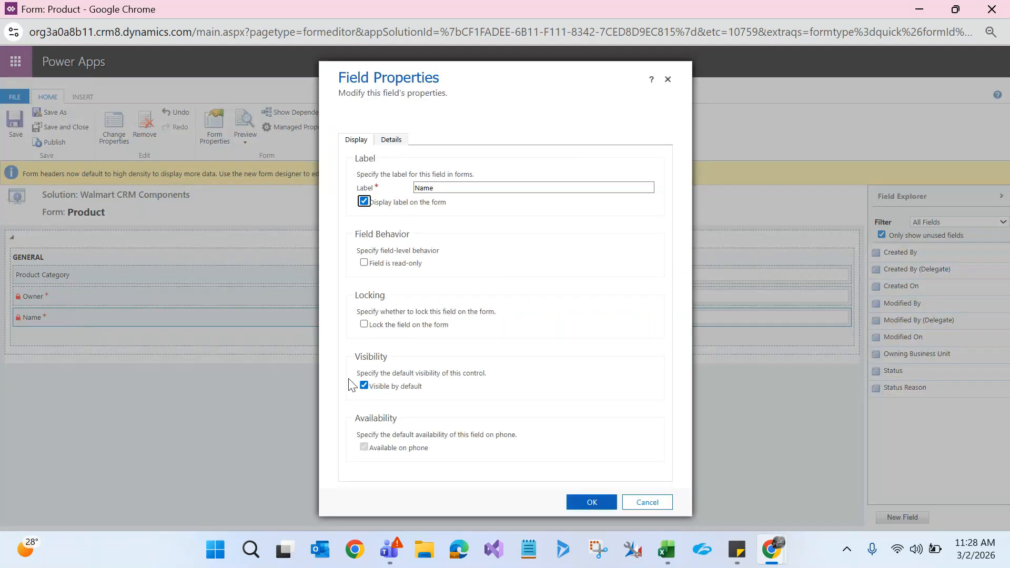
left_click(365, 385)
left_click(592, 503)
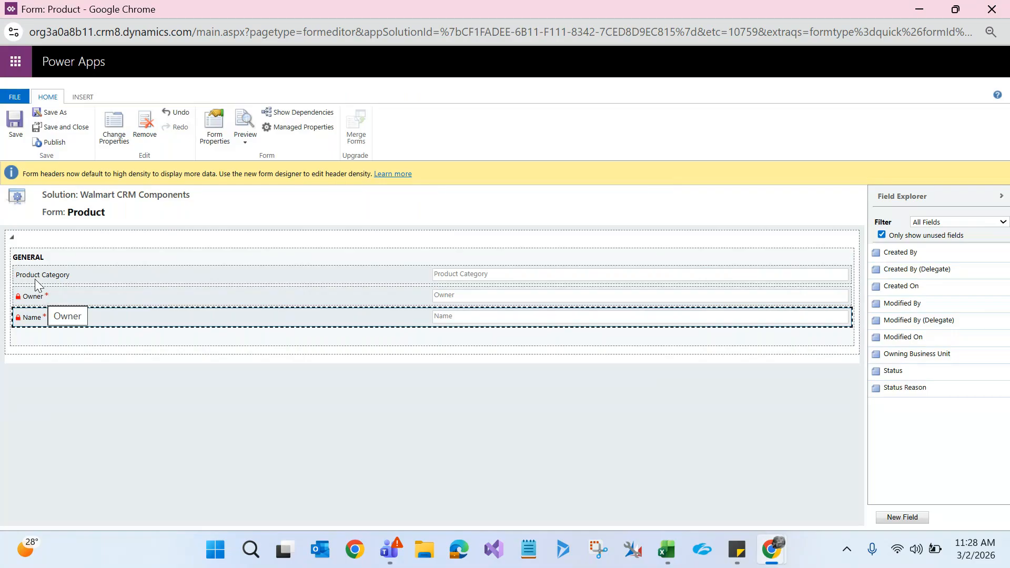
Step: Save and publish the Product quick view form, then close the editor
left_click(12, 126)
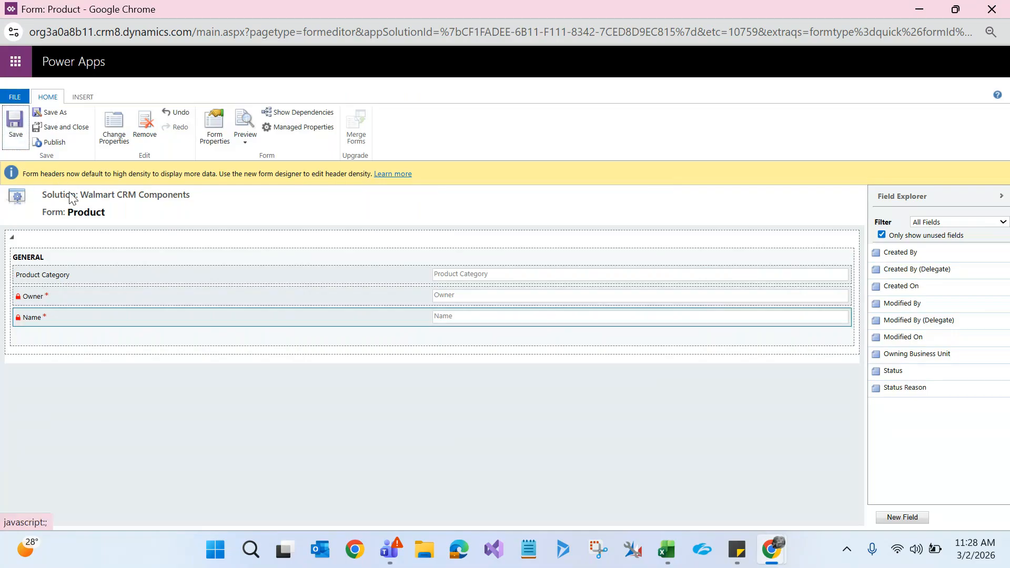
left_click(54, 142)
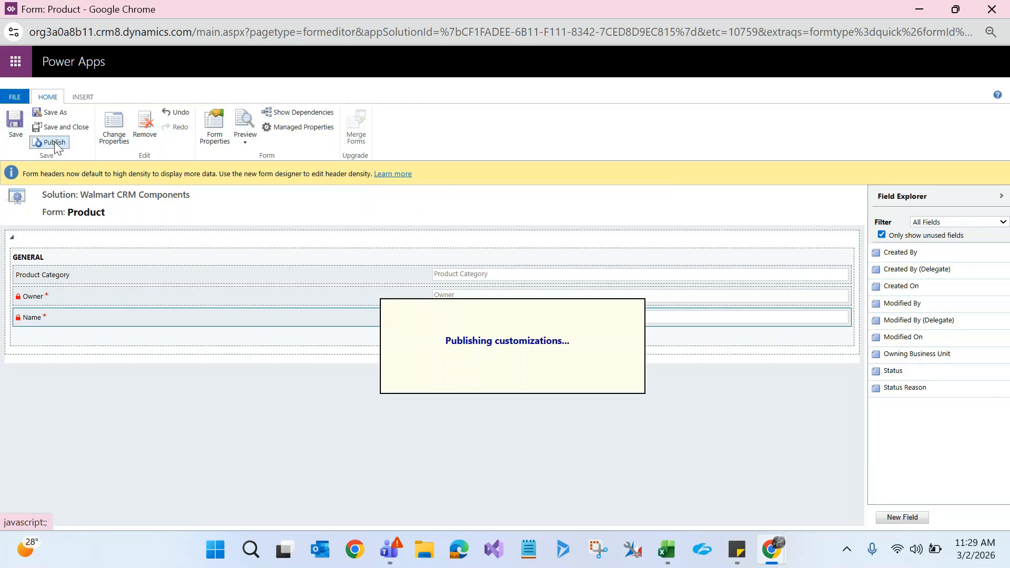
left_click(998, 6)
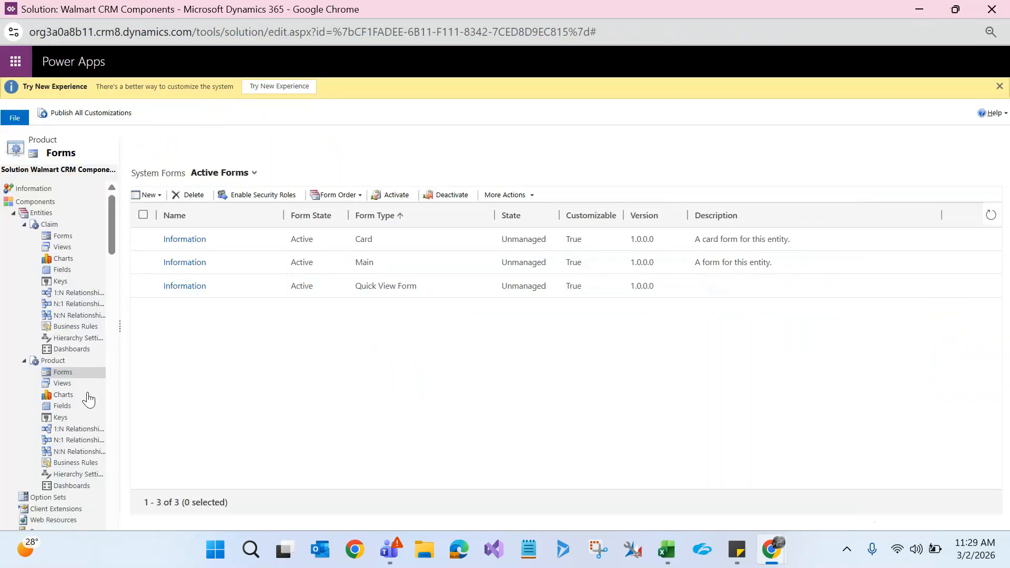
Step: Select the Quick View Form row in the Product forms list
left_click(411, 287)
Step: Switch to claim C54893, view its Dining Table product record, and return to the claim
key("alt+Tab")
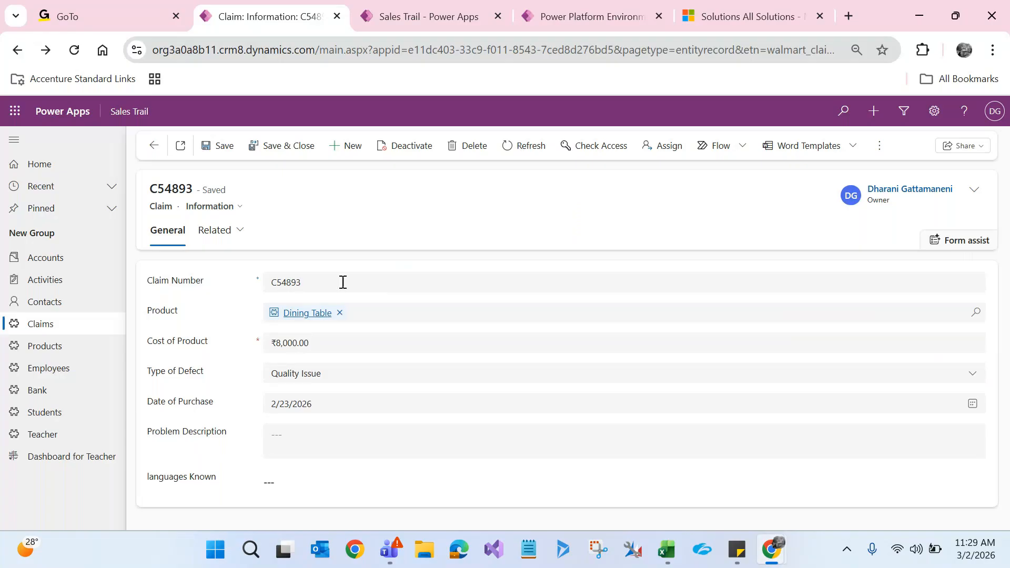
left_click(297, 314)
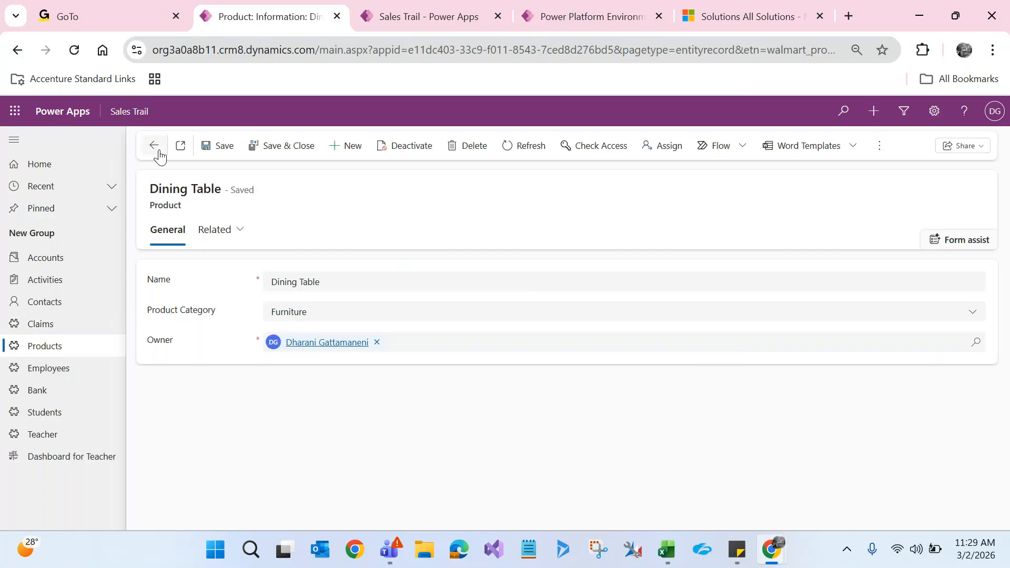
left_click(155, 146)
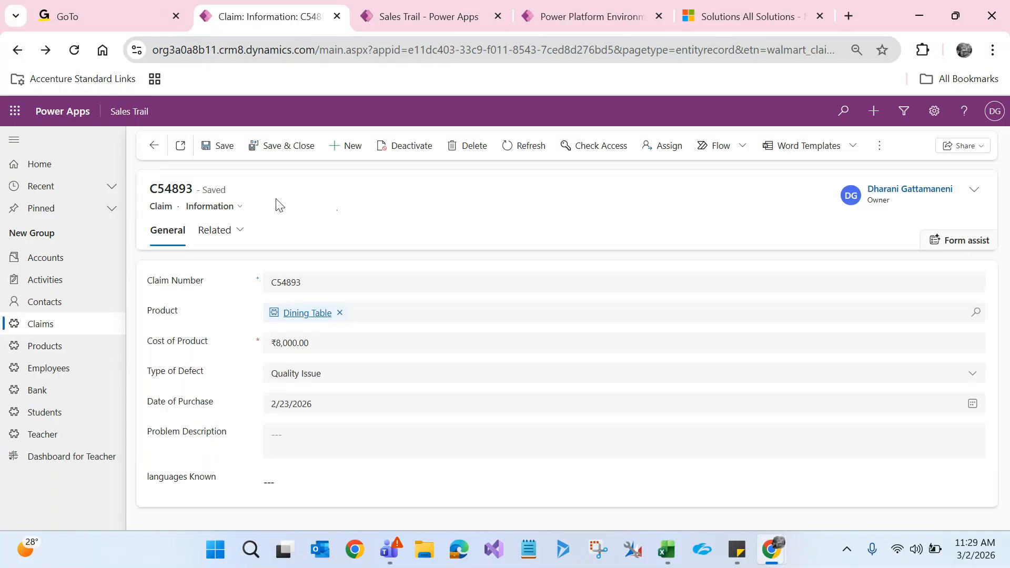
double_click(165, 206)
Step: Open claim C845784 from the active claims list, then return to the solution window
left_click(62, 335)
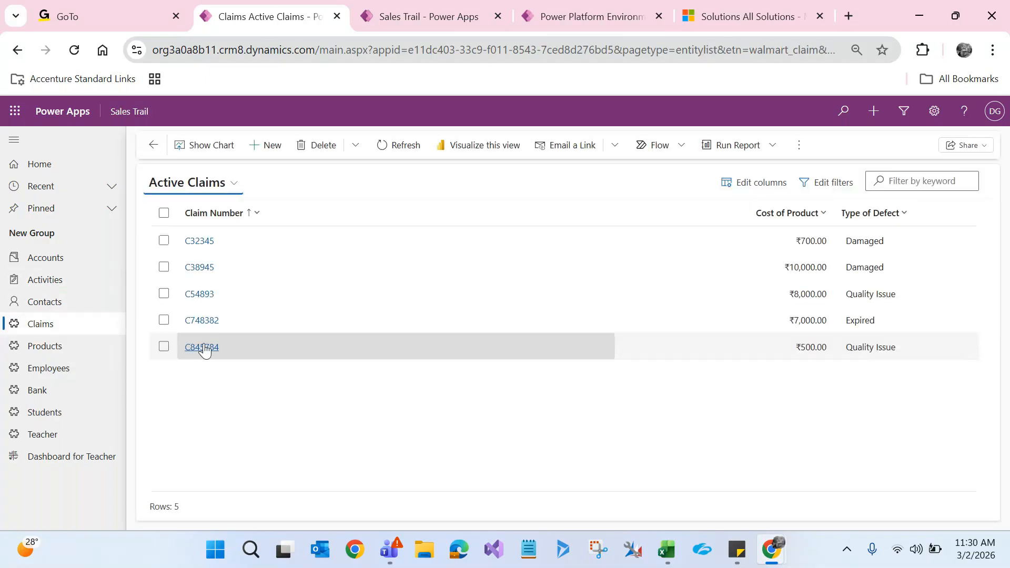
left_click(205, 347)
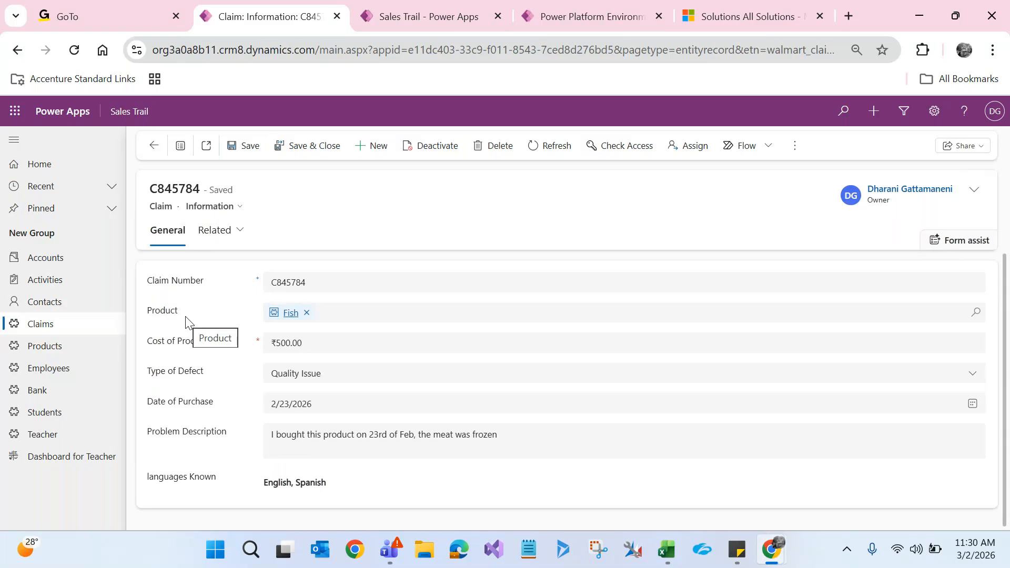
double_click(161, 206)
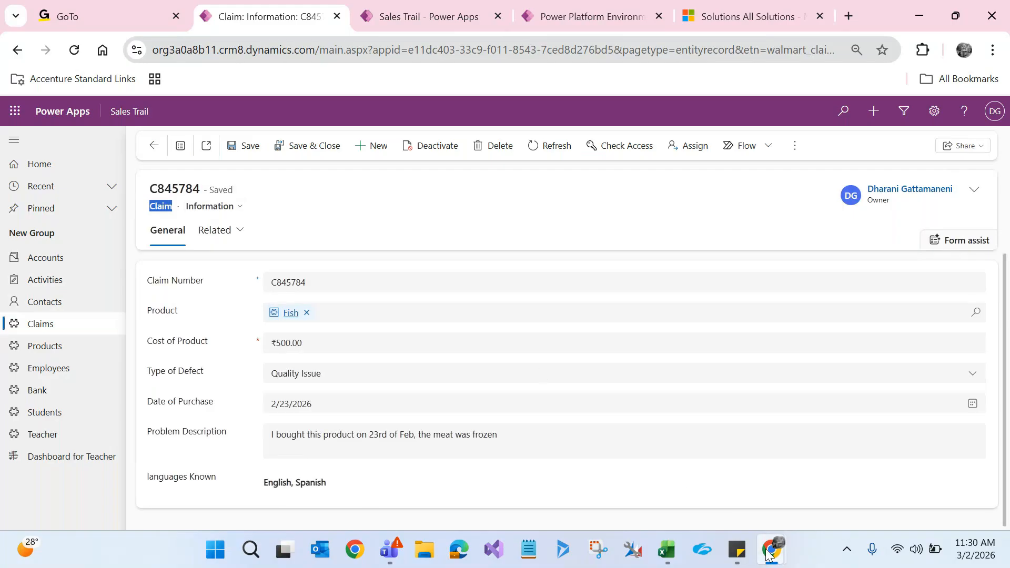
mouse_move(771, 552)
left_click(789, 485)
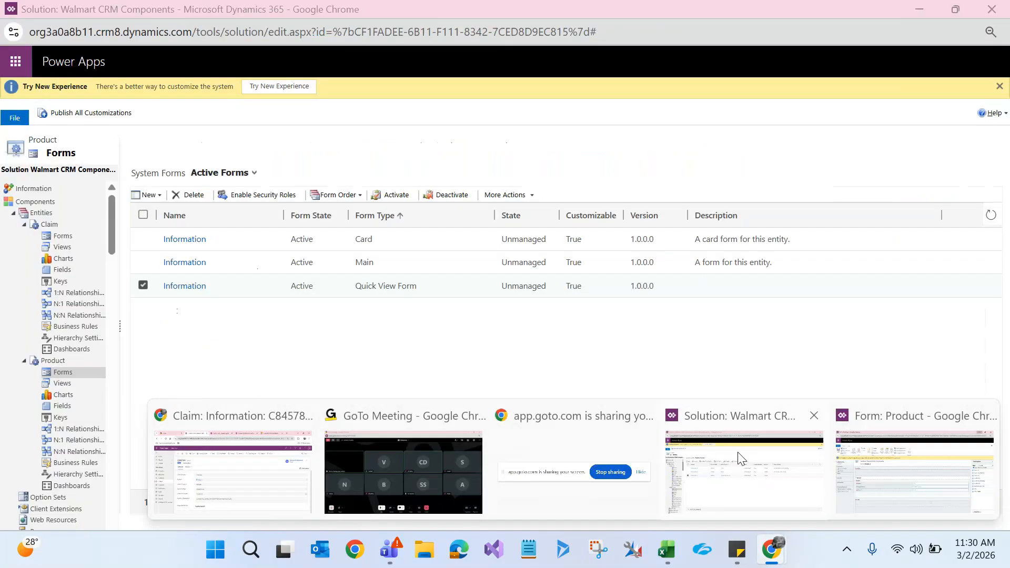
Step: Open the Claim Information form, select its Product field, and show the INSERT options
left_click(56, 239)
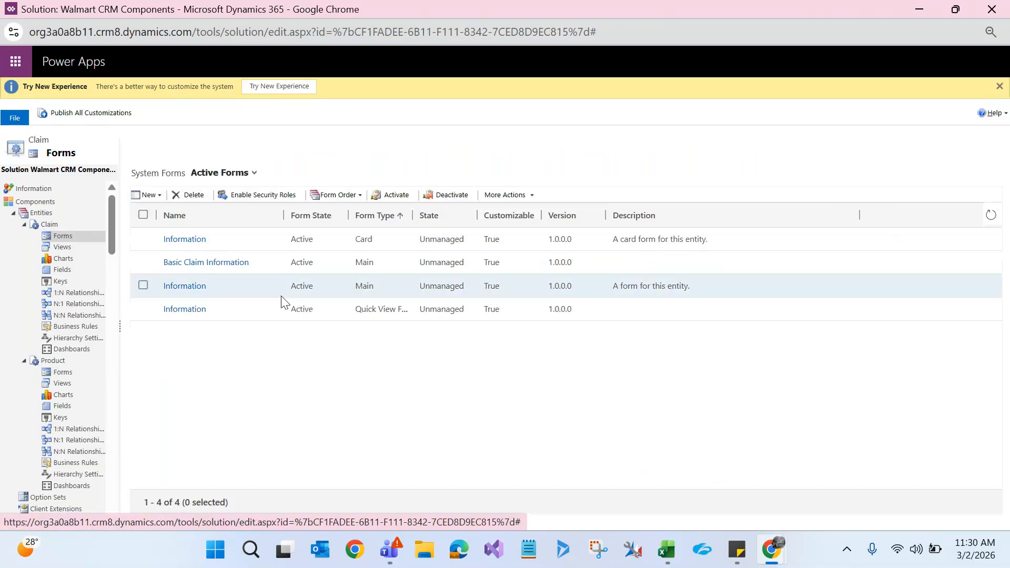
left_click(185, 286)
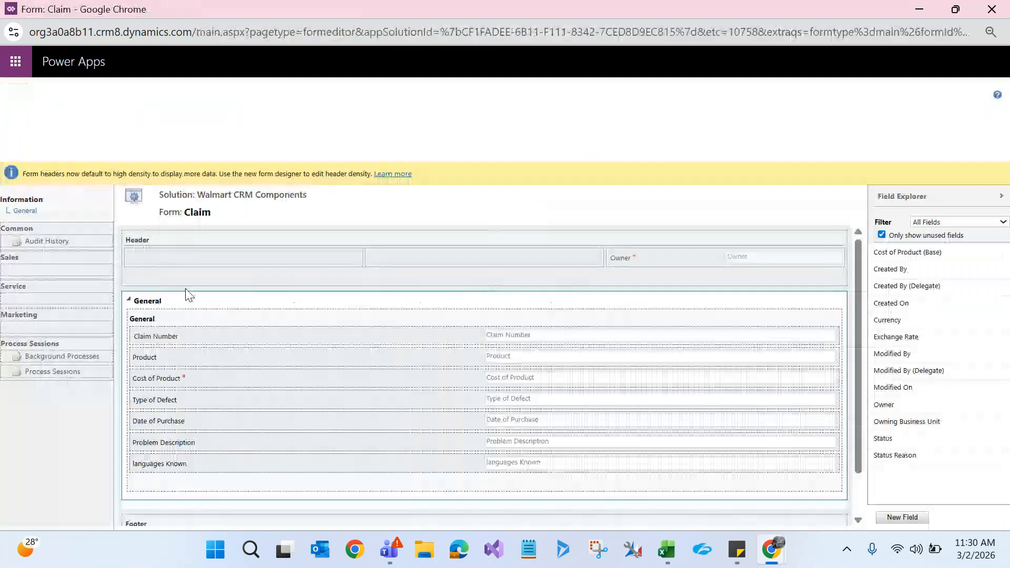
left_click(164, 359)
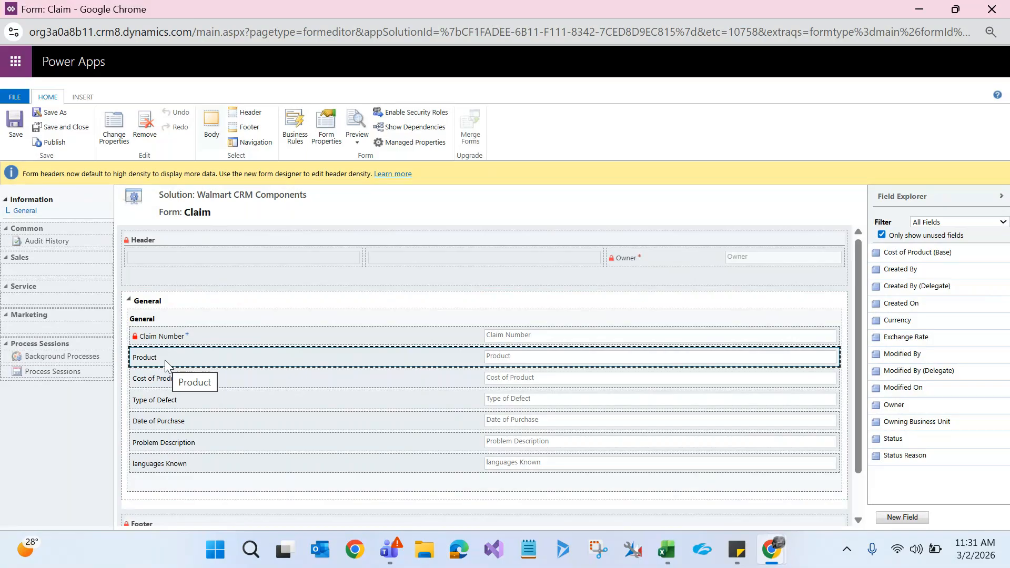
left_click(84, 98)
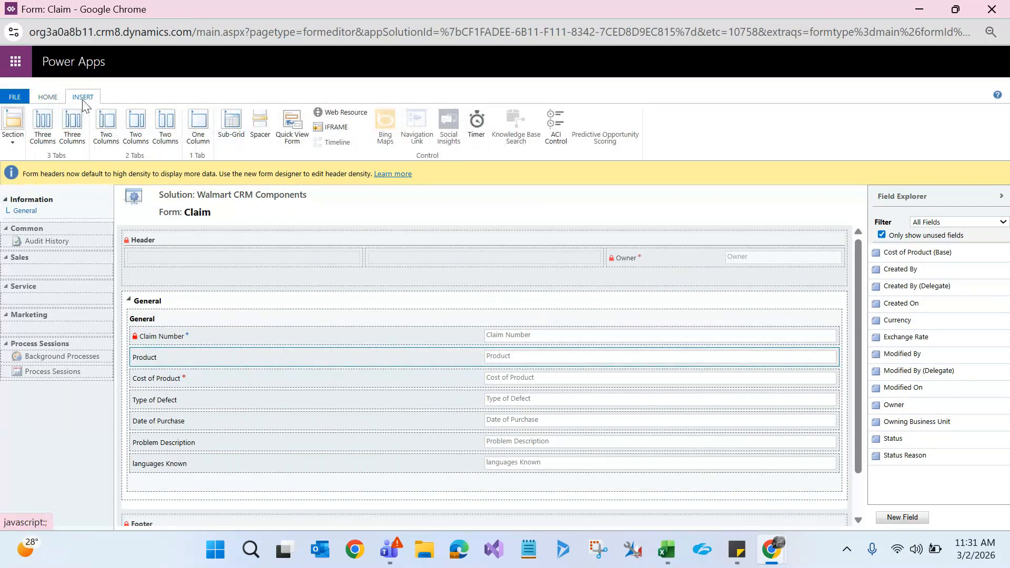
Step: Start a quick view form control based on the Product lookup field
left_click(292, 142)
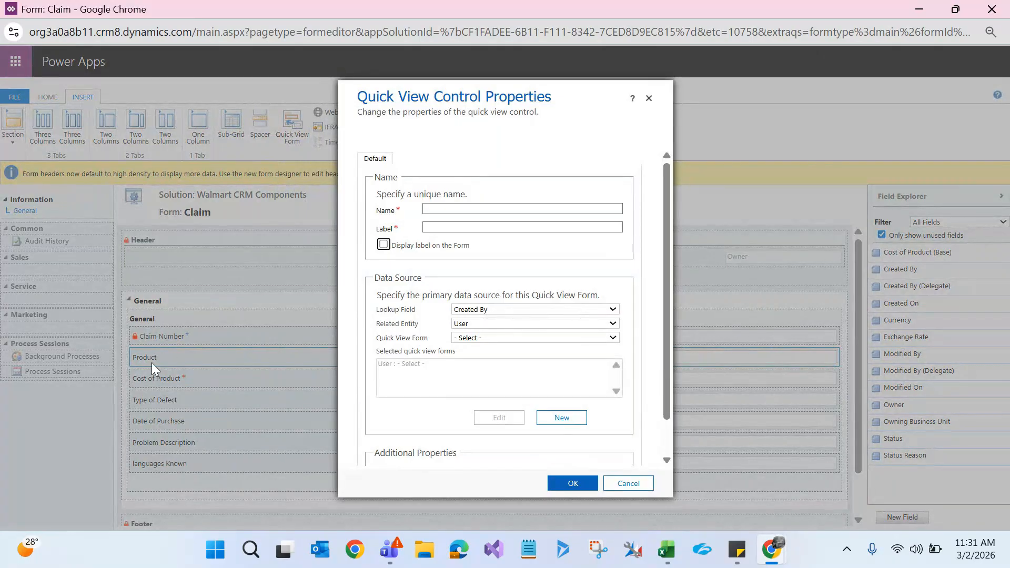
left_click(487, 308)
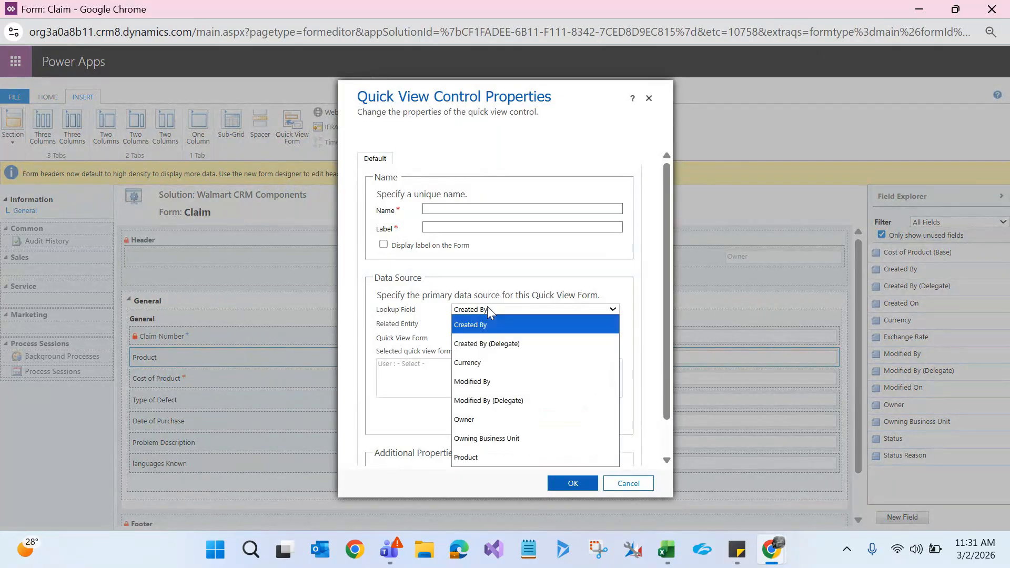
left_click(476, 456)
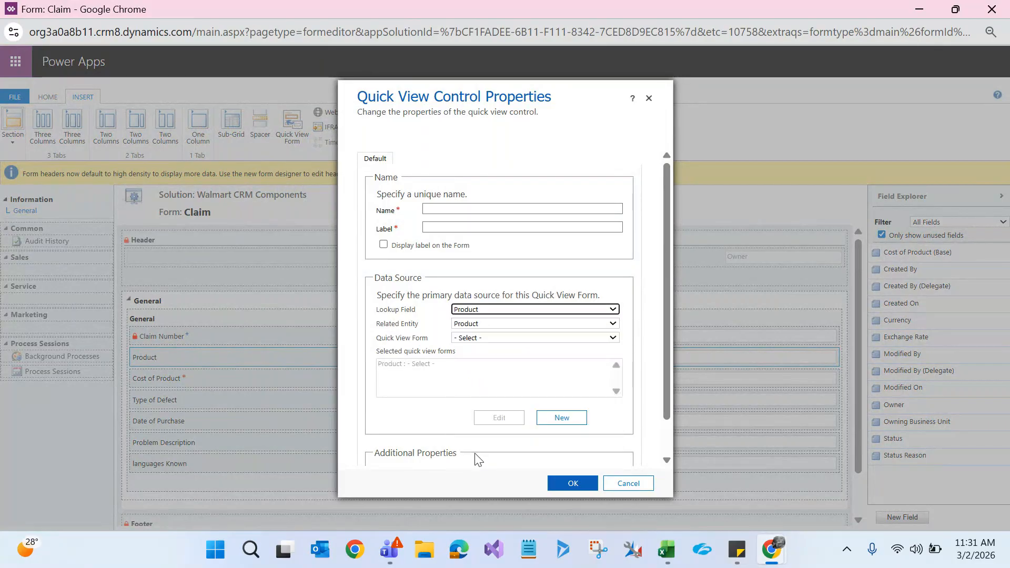
left_click(480, 330)
left_click(476, 329)
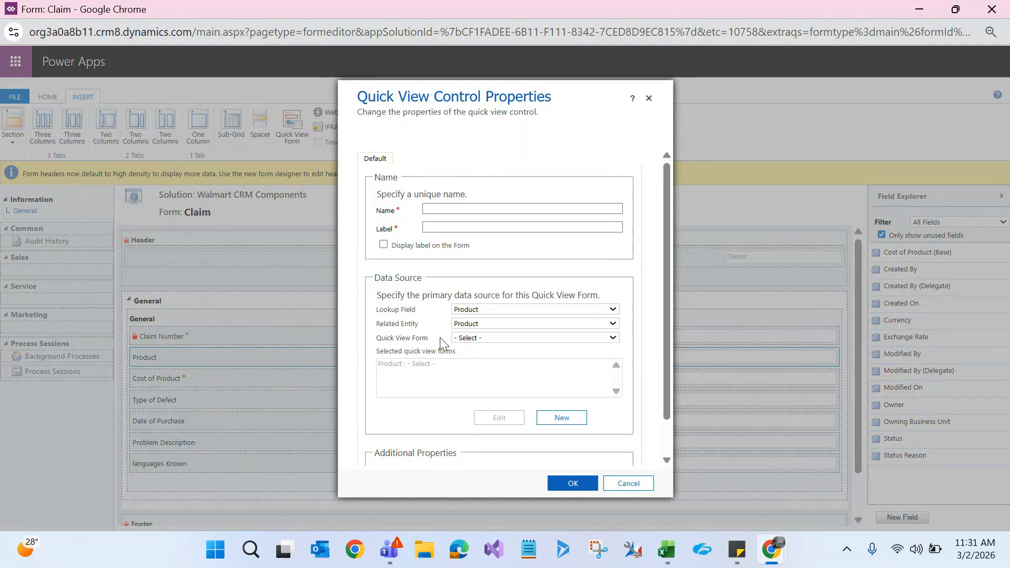
Step: Check the Product's quick view forms in the solution and choose the Information form
mouse_move(770, 547)
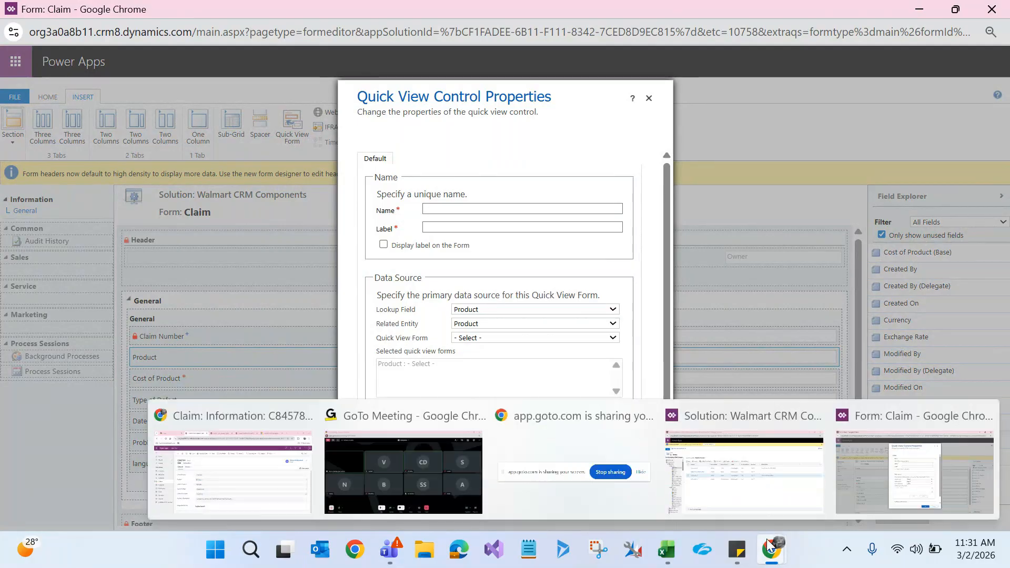
left_click(770, 495)
left_click(62, 372)
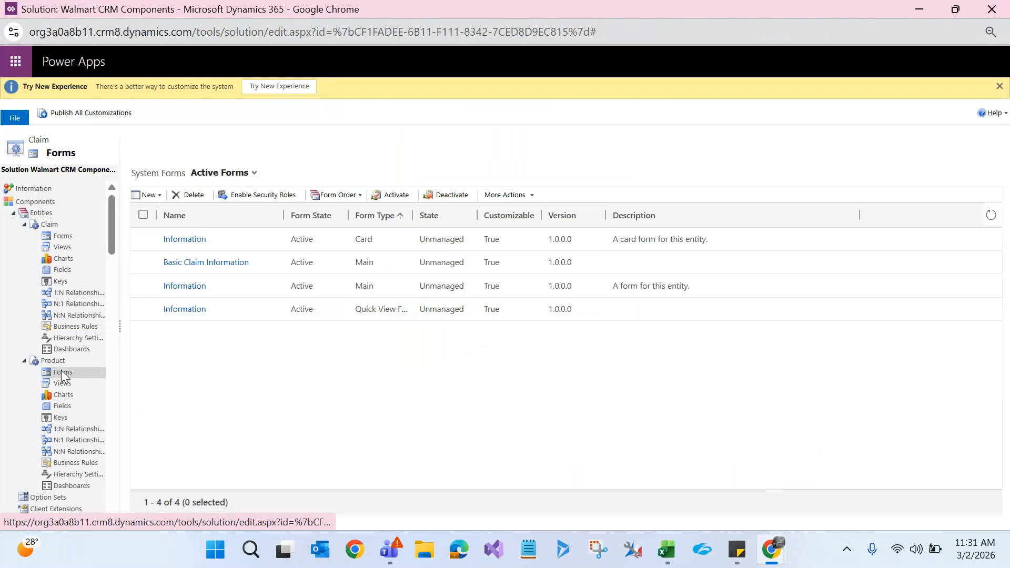
left_click(251, 287)
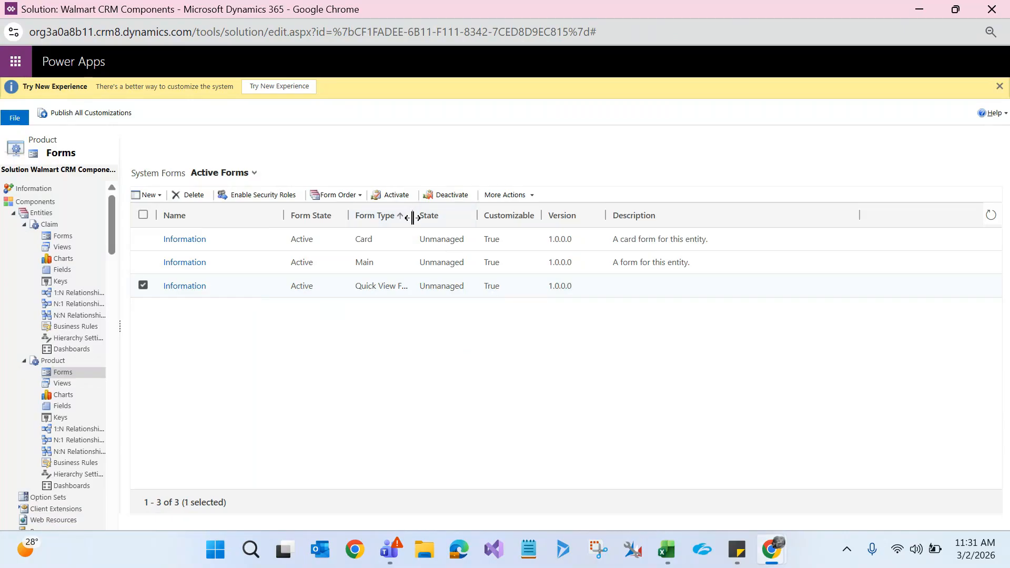
left_click_drag(412, 217, 478, 217)
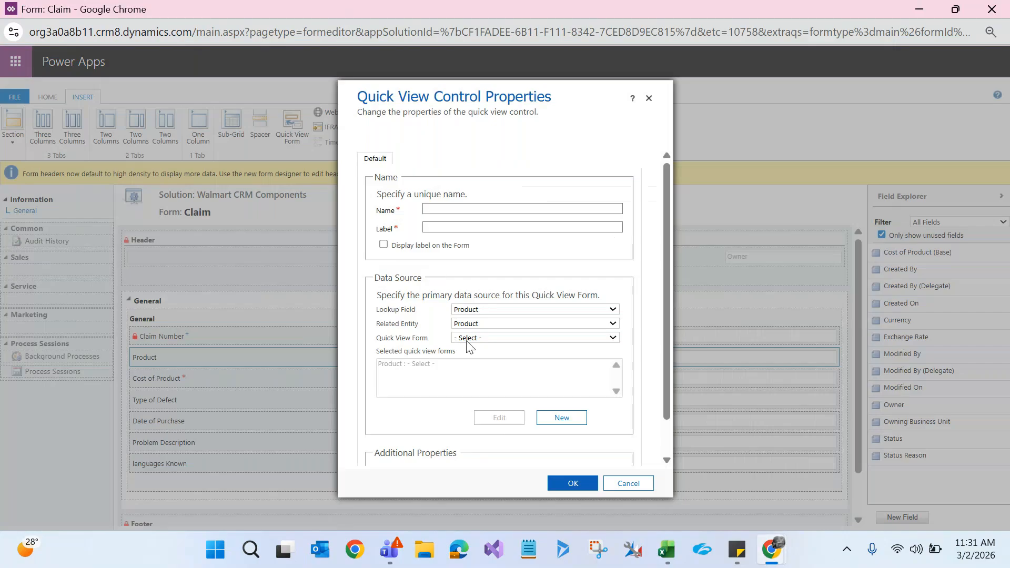
left_click(466, 338)
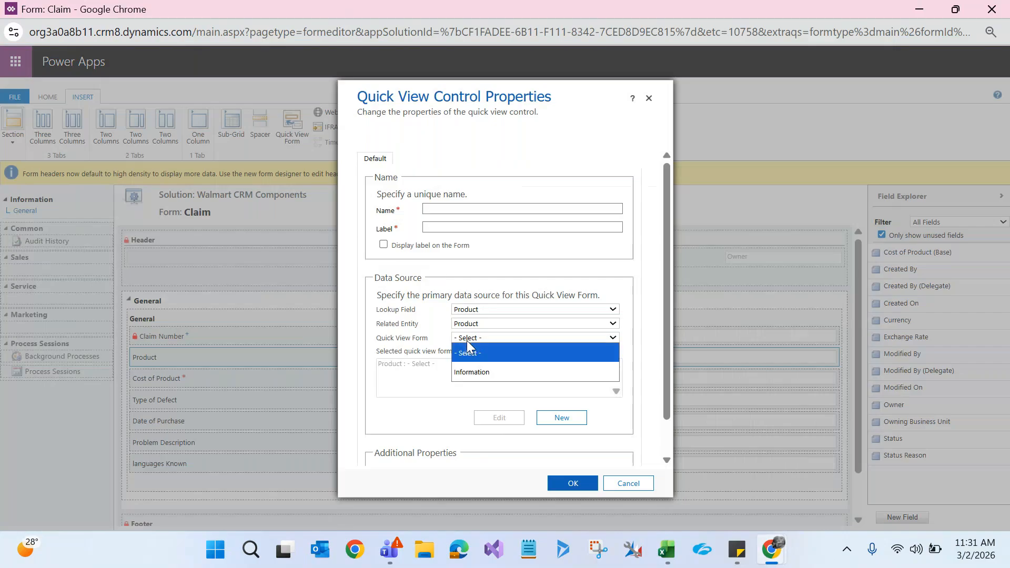
left_click(466, 371)
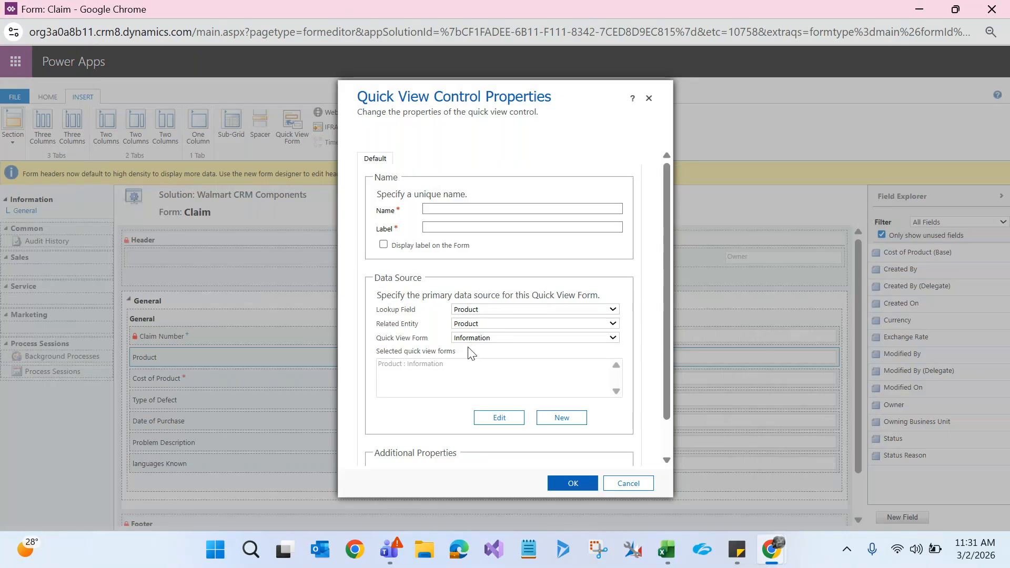
Step: Name and label the control ProductQuickView and confirm the settings
left_click(436, 209)
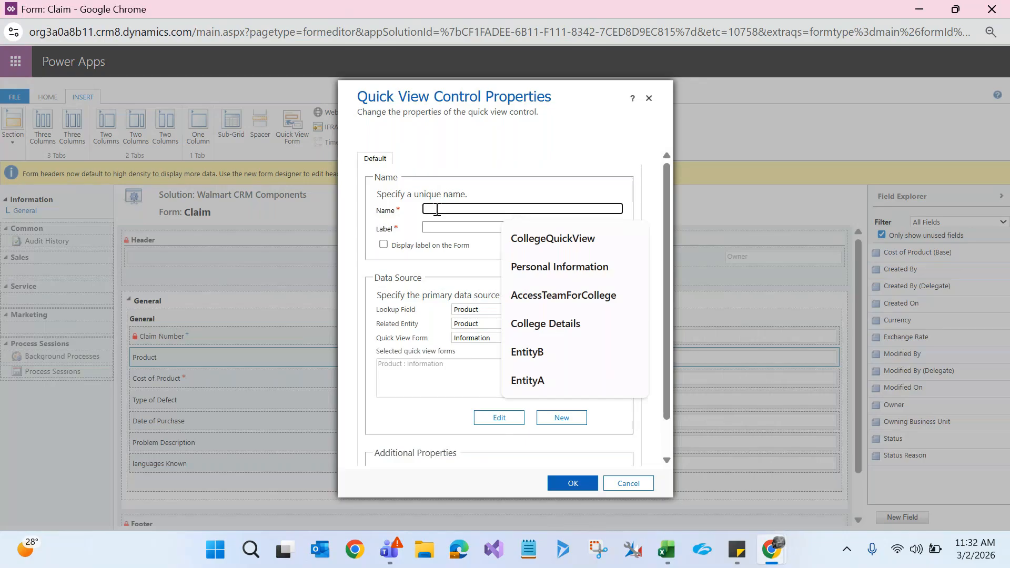
type("Product")
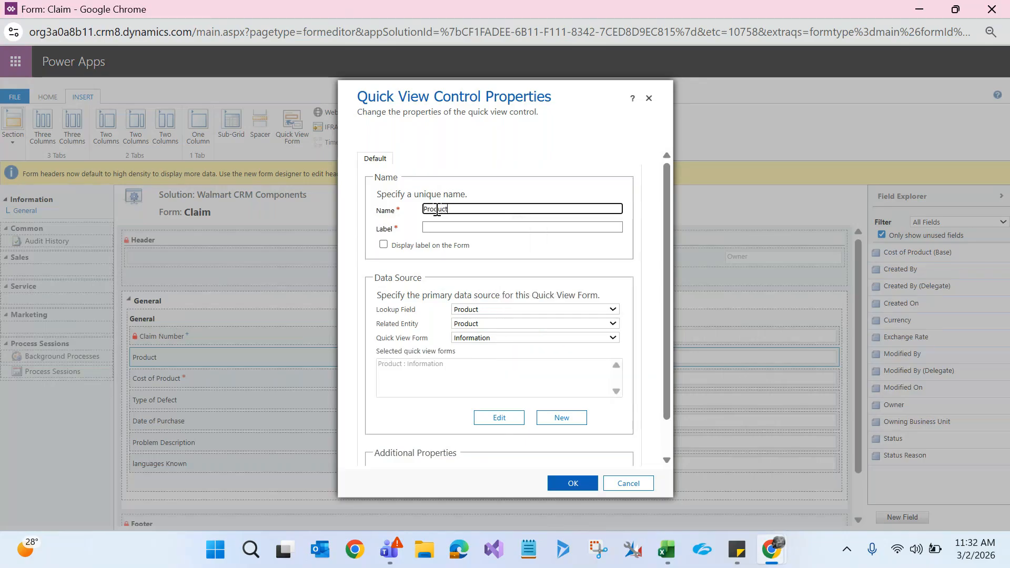
type("QuickView")
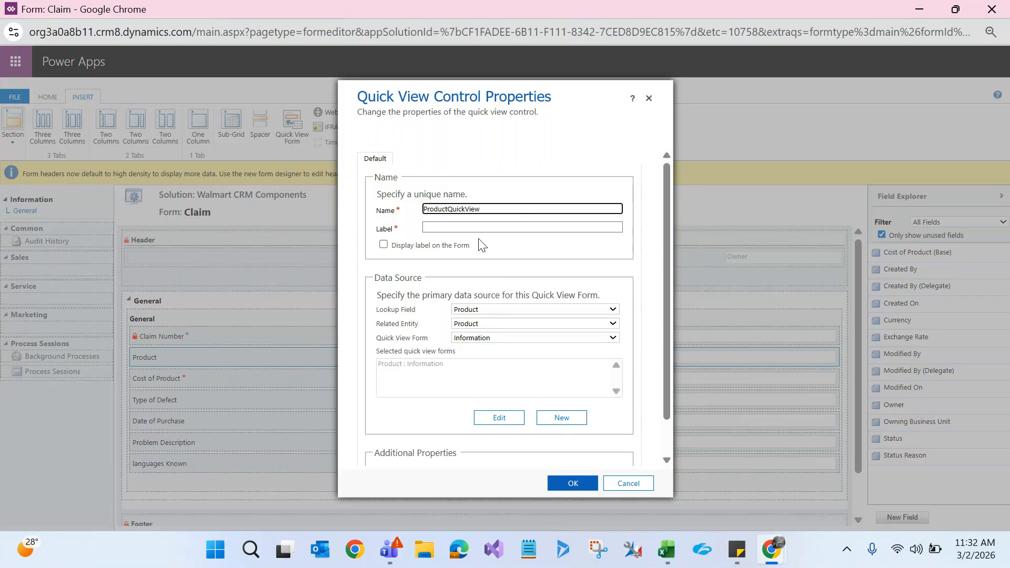
key("ctrl+a")
key("ctrl+c")
left_click(467, 226)
key("ctrl+v")
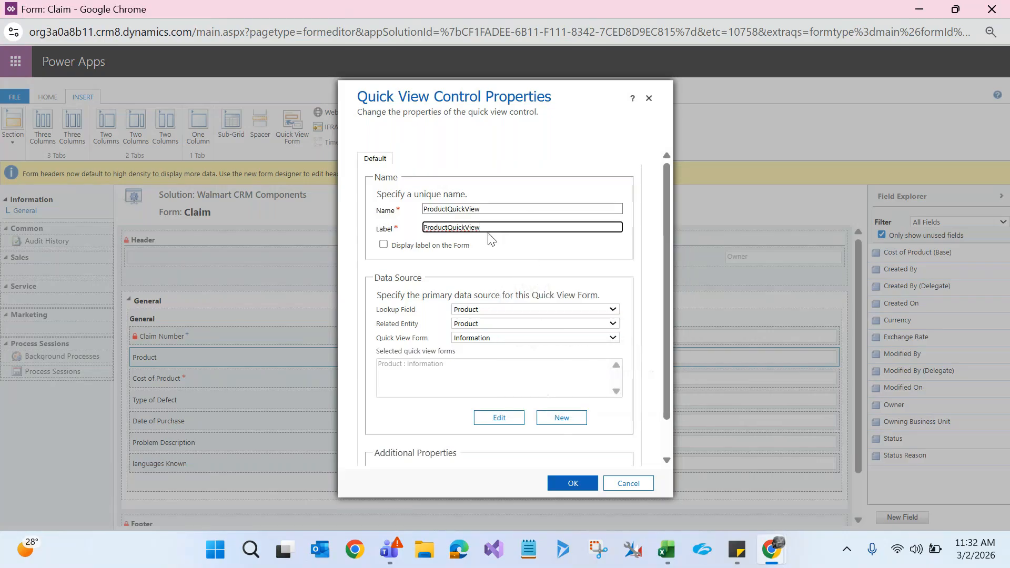
left_click(555, 486)
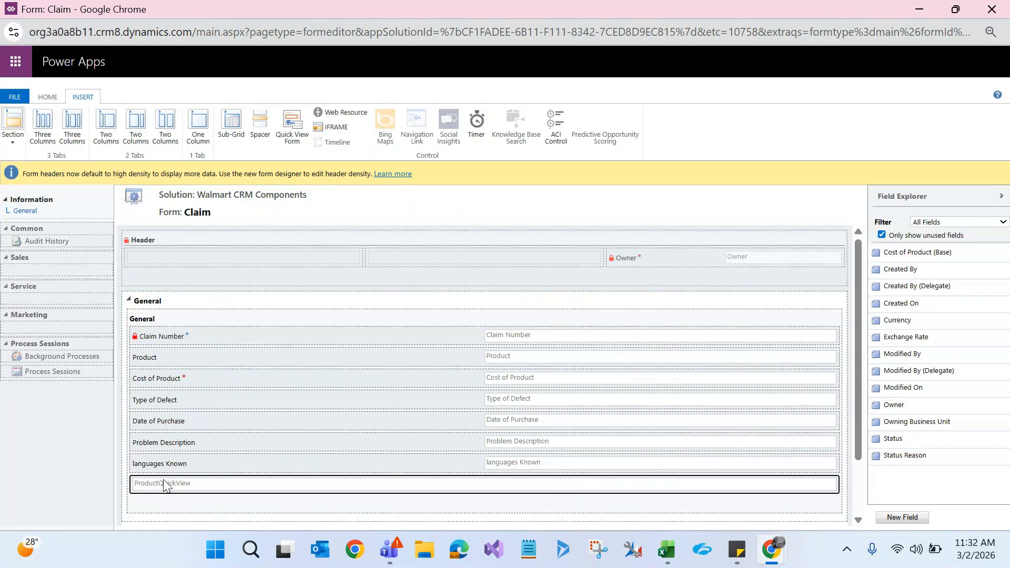
Step: Move the ProductQuickView control directly under the Product field
left_click(141, 360)
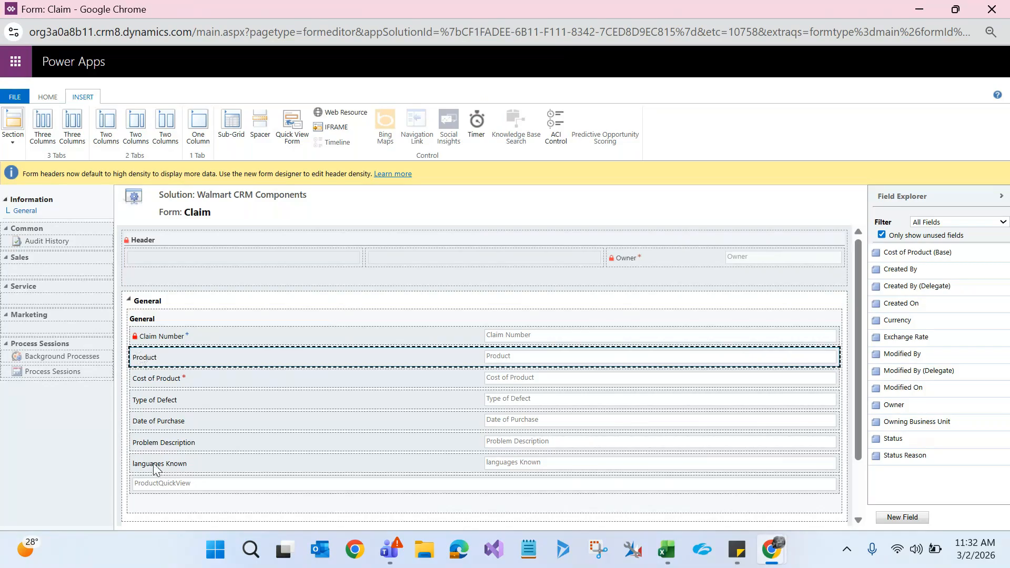
left_click(156, 486)
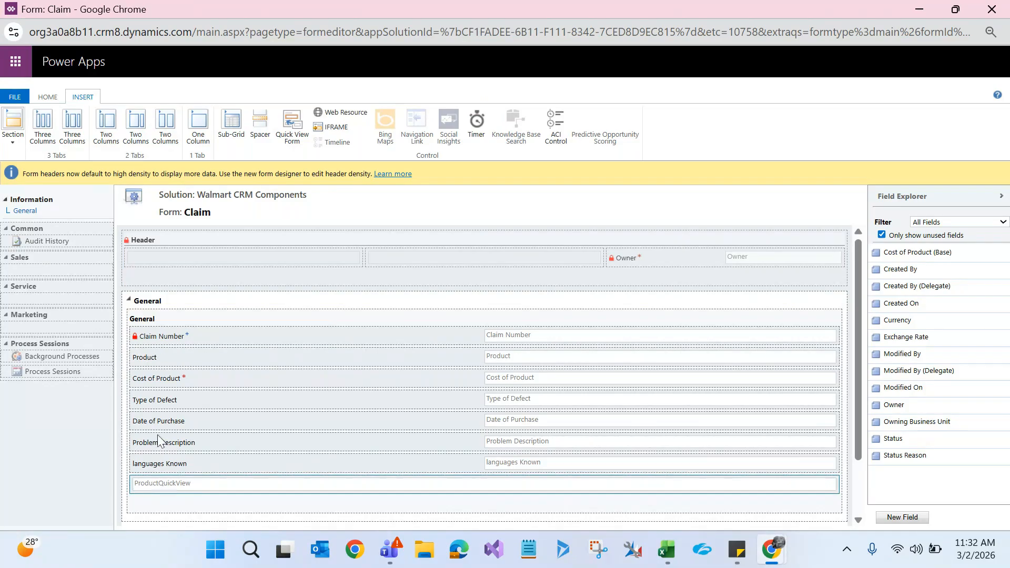
left_click_drag(156, 471, 169, 378)
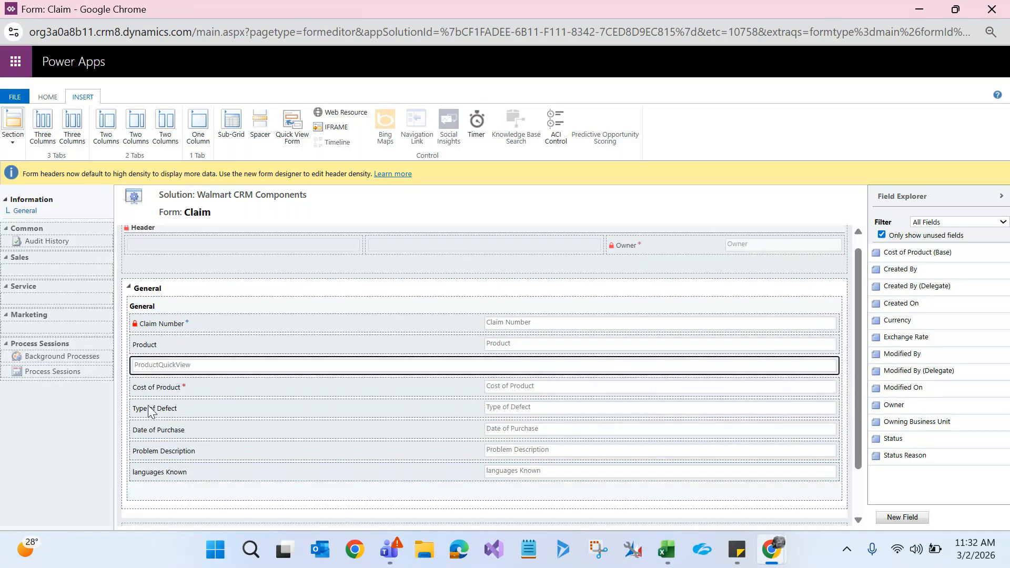
left_click(152, 350)
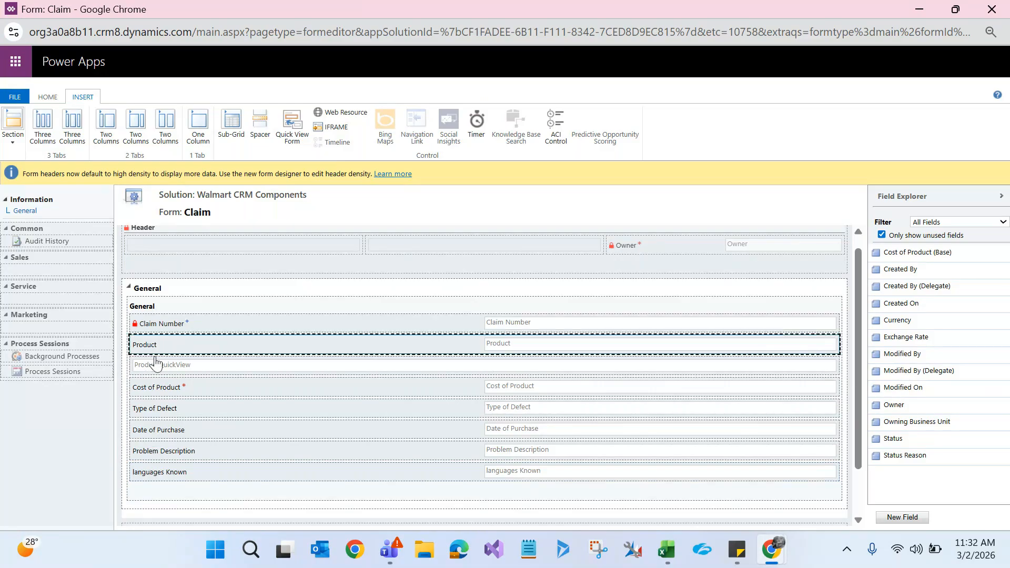
left_click(162, 368)
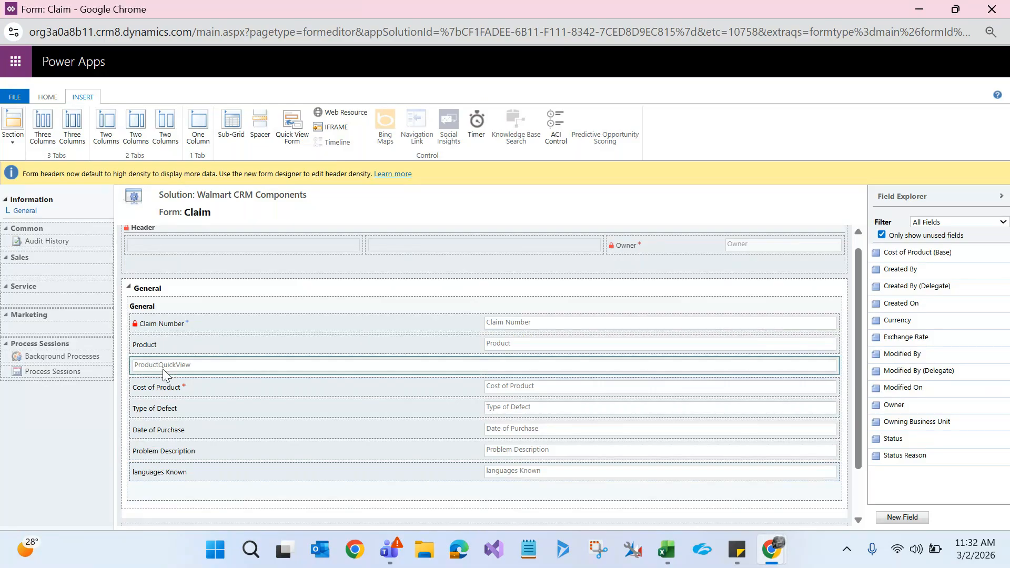
Step: Save and publish the Claim form, then minimize the editor windows to reach the claim
left_click(48, 98)
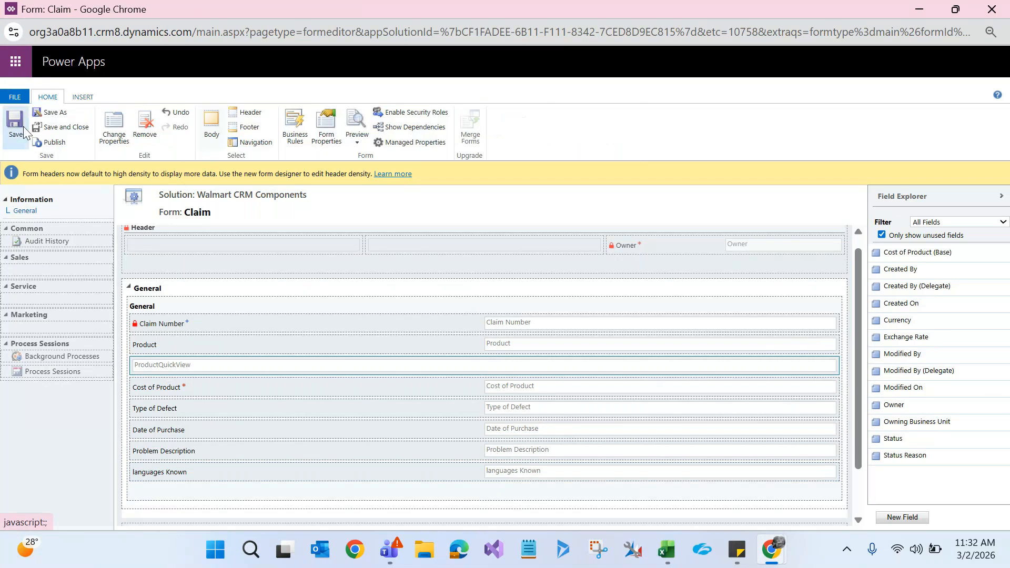
left_click(16, 137)
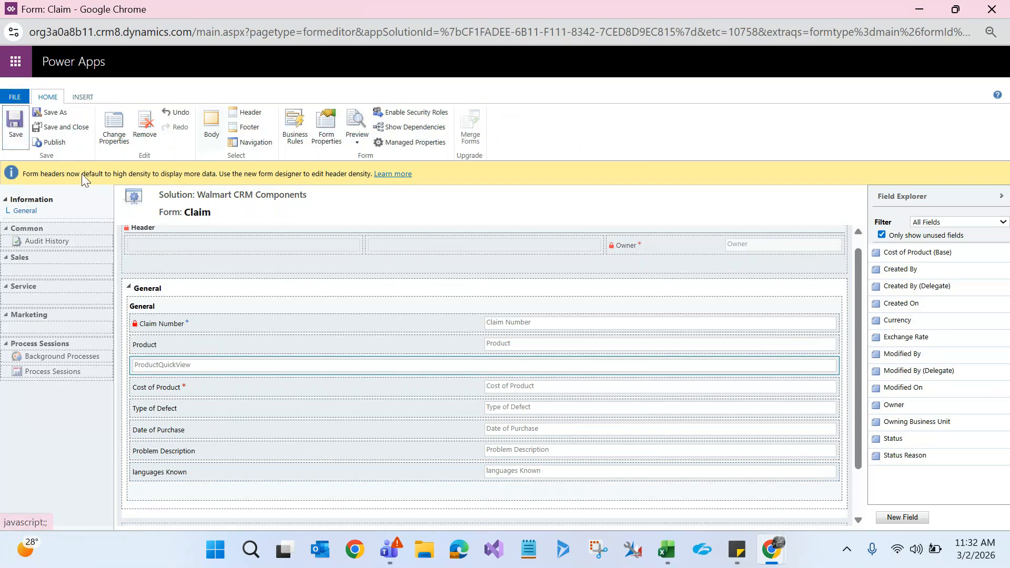
left_click(60, 147)
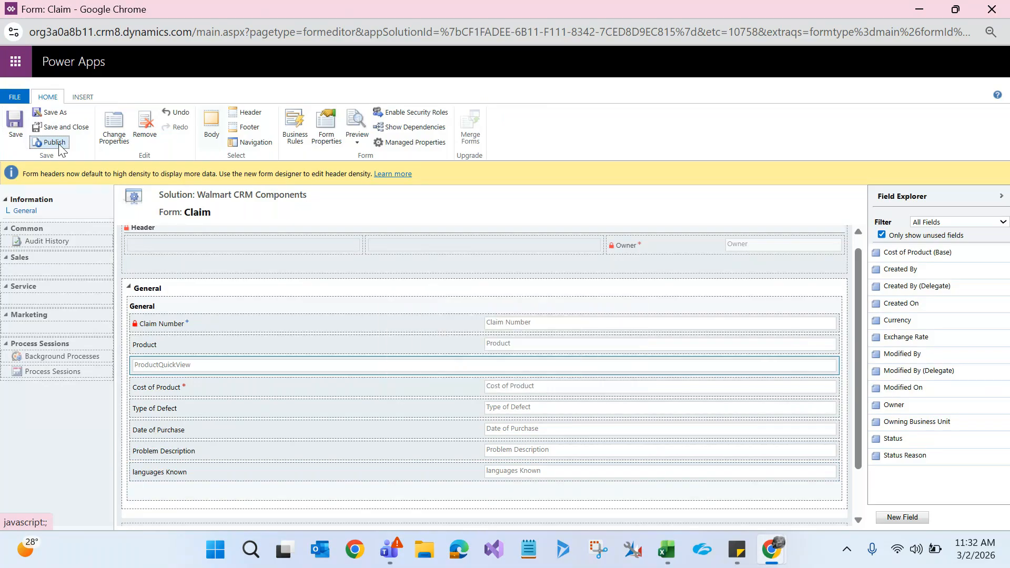
left_click(919, 9)
left_click(918, 10)
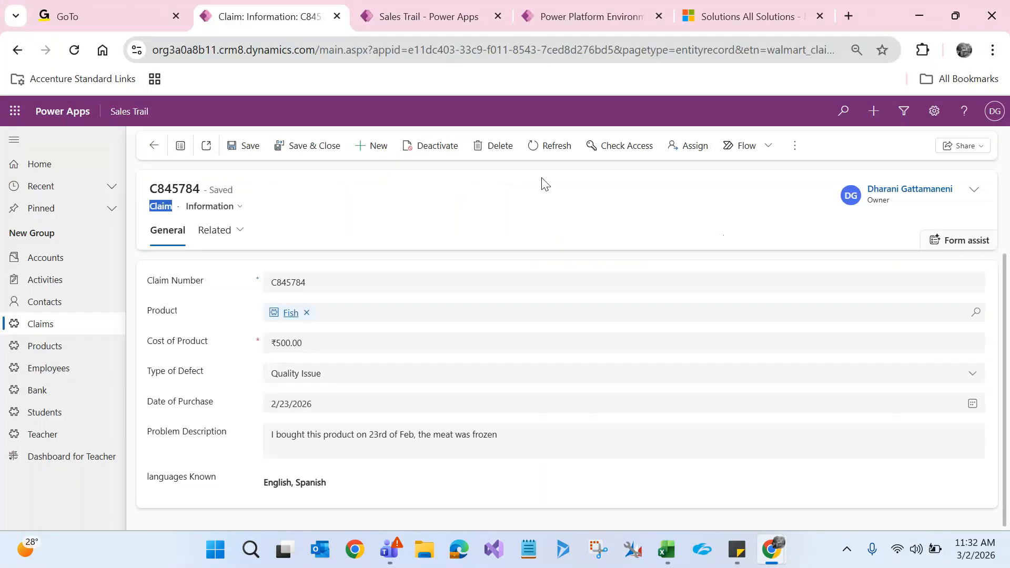
Step: Reload claim C845784, review the quick view's Product Category Food, then clear Fish from Product
key("F5")
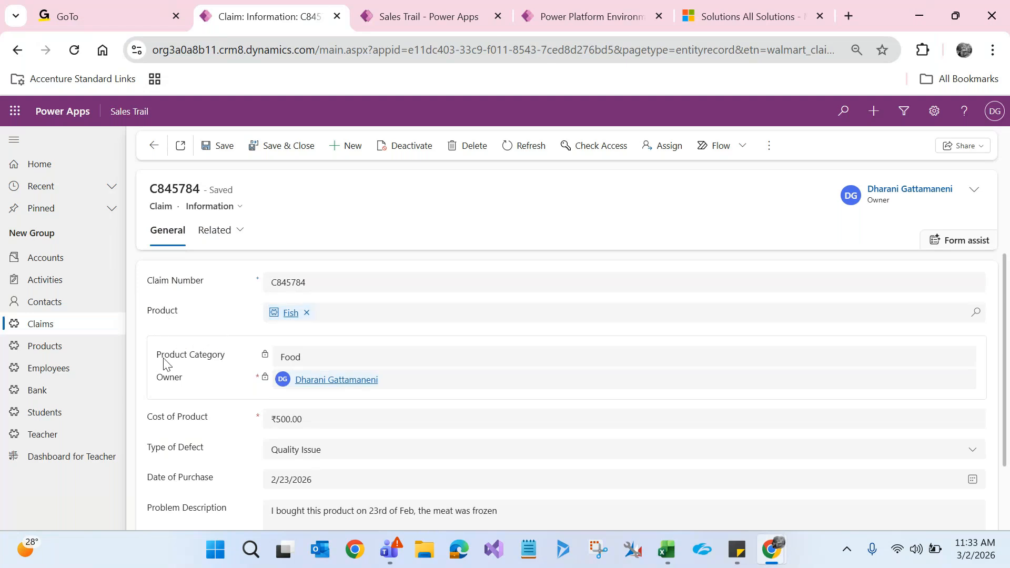
left_click_drag(157, 360, 230, 360)
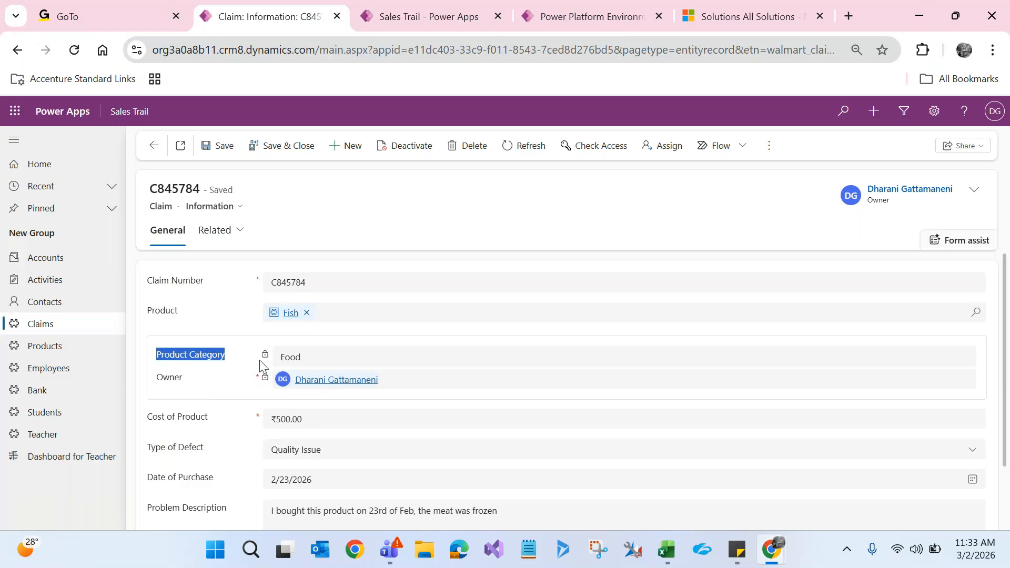
left_click(243, 372)
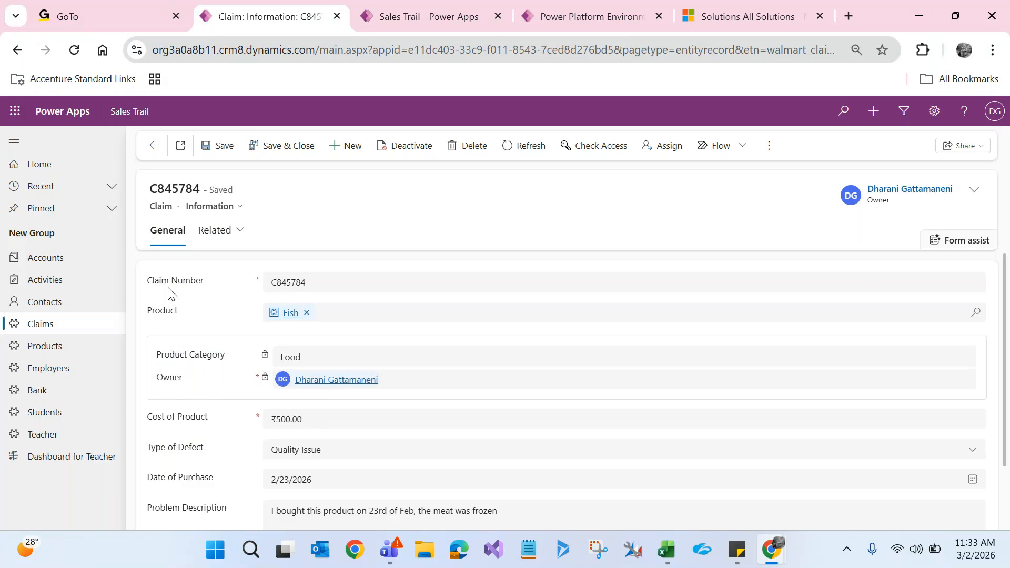
double_click(158, 209)
left_click(307, 314)
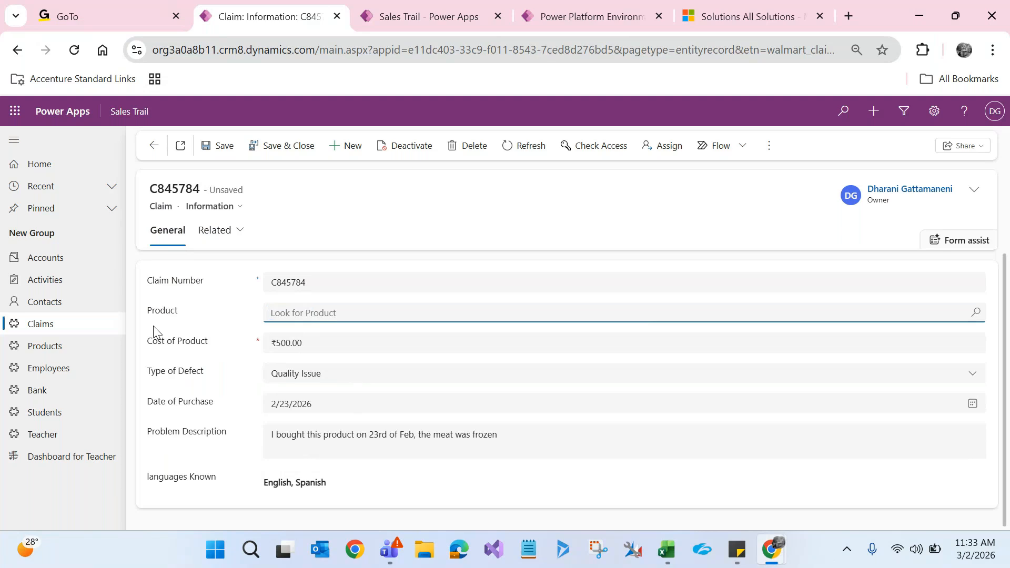
Step: Replace Dining Table with Chicken as claim C845784's product and save the claim
key("Return")
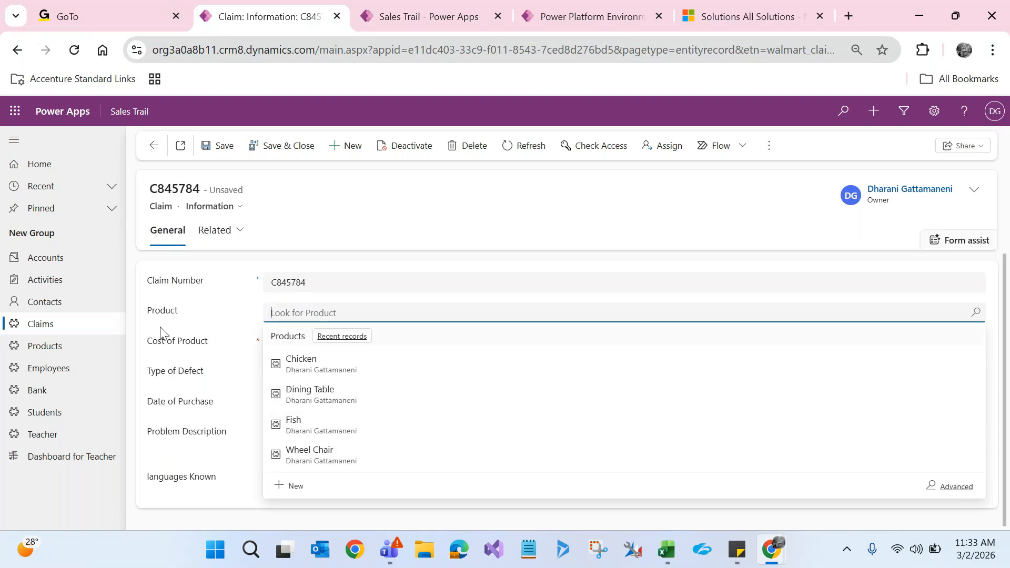
left_click(296, 401)
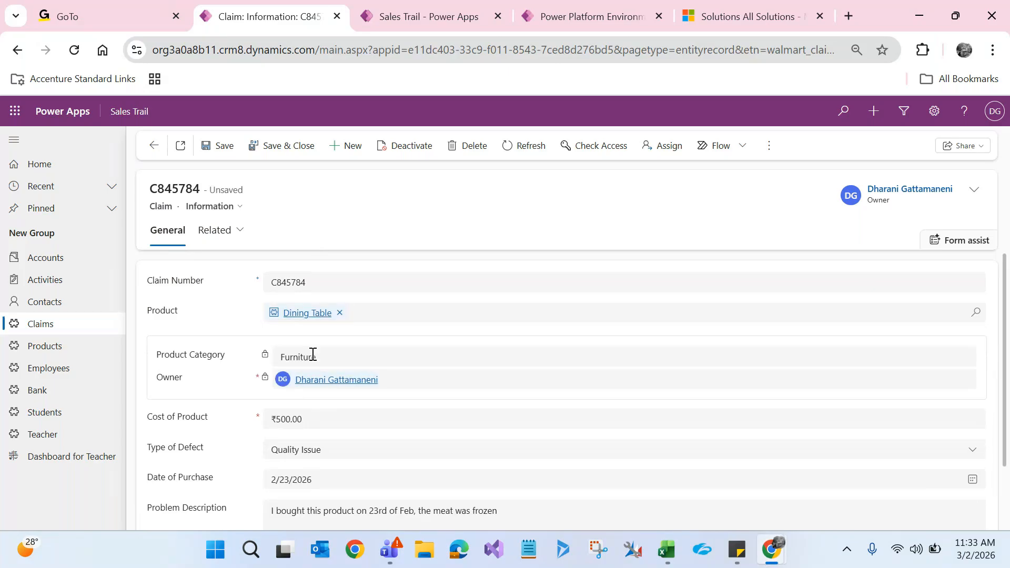
left_click(341, 313)
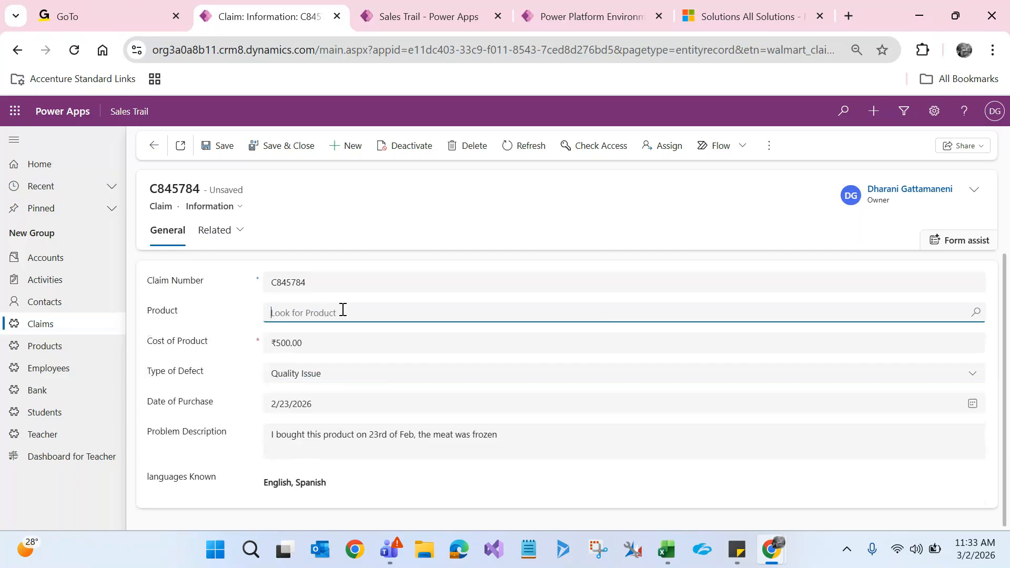
left_click(314, 370)
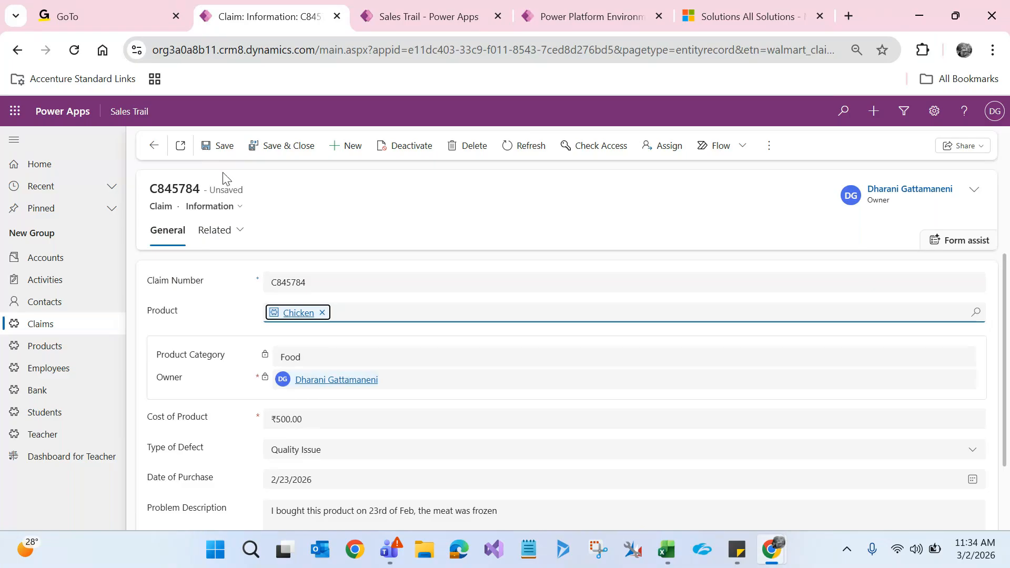
left_click(223, 156)
left_click(223, 155)
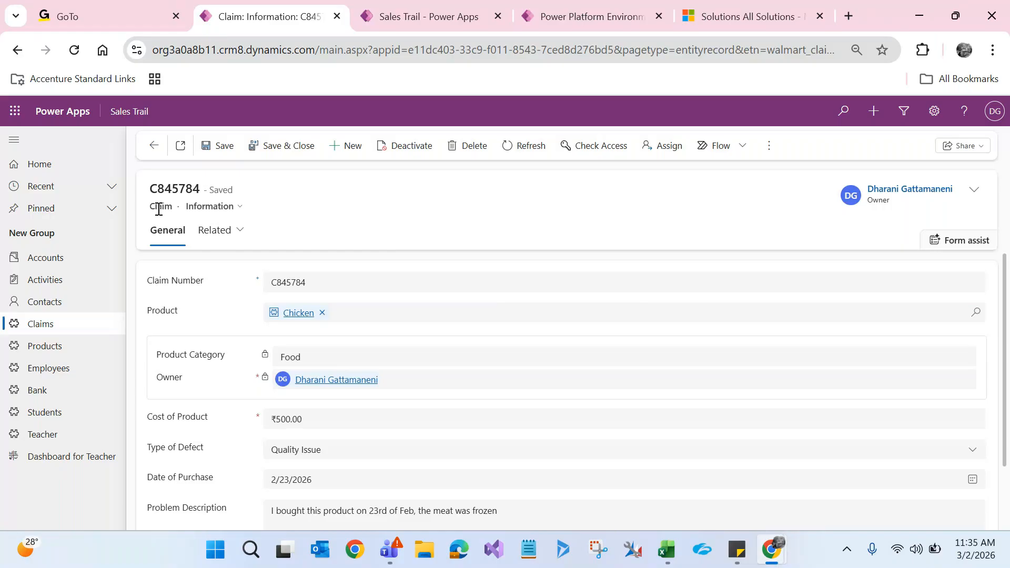
Step: Let claim C845784 finish saving with Chicken and Food, then view the Chrome window previews
mouse_move(772, 550)
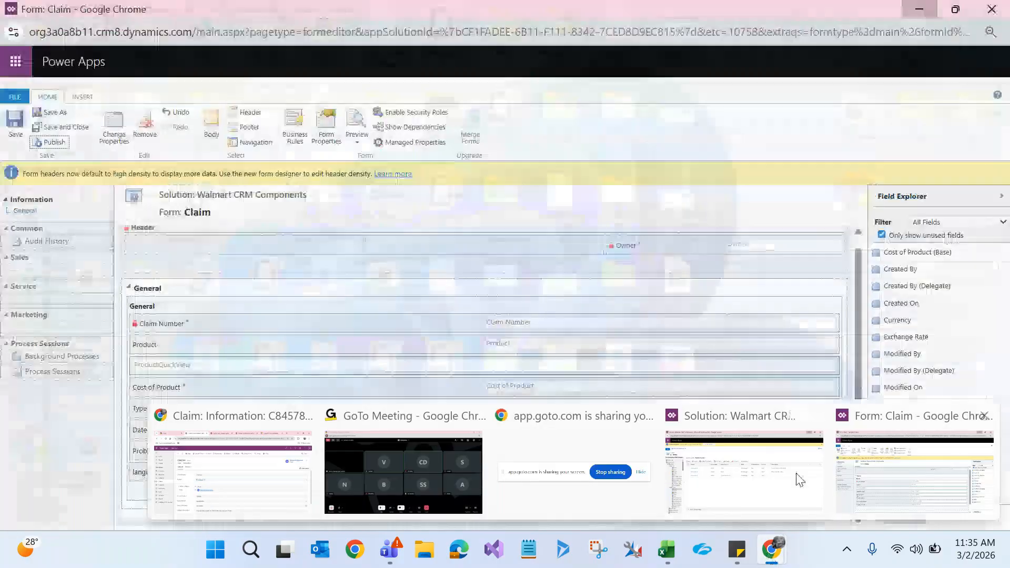
left_click(800, 480)
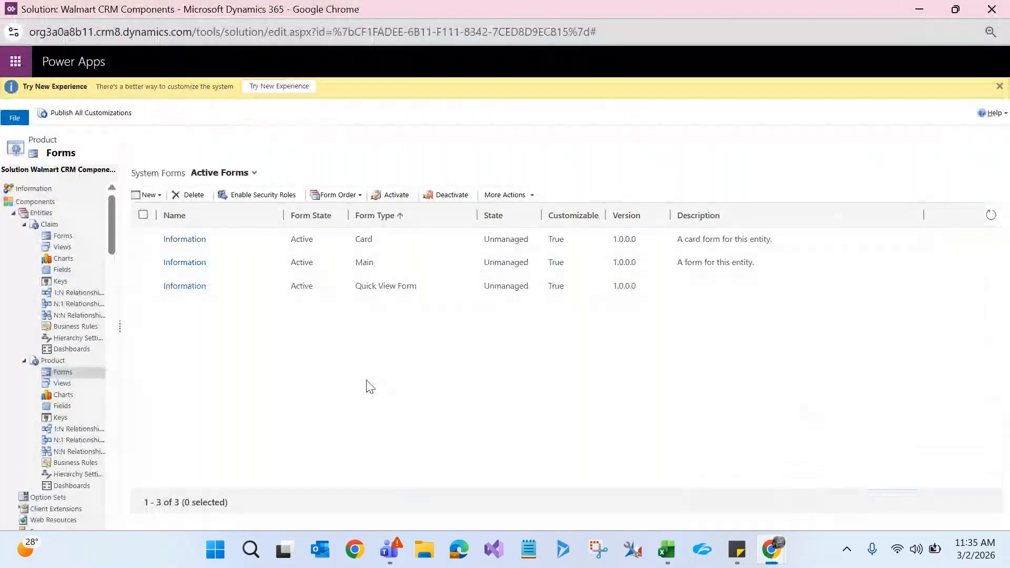
left_click(62, 238)
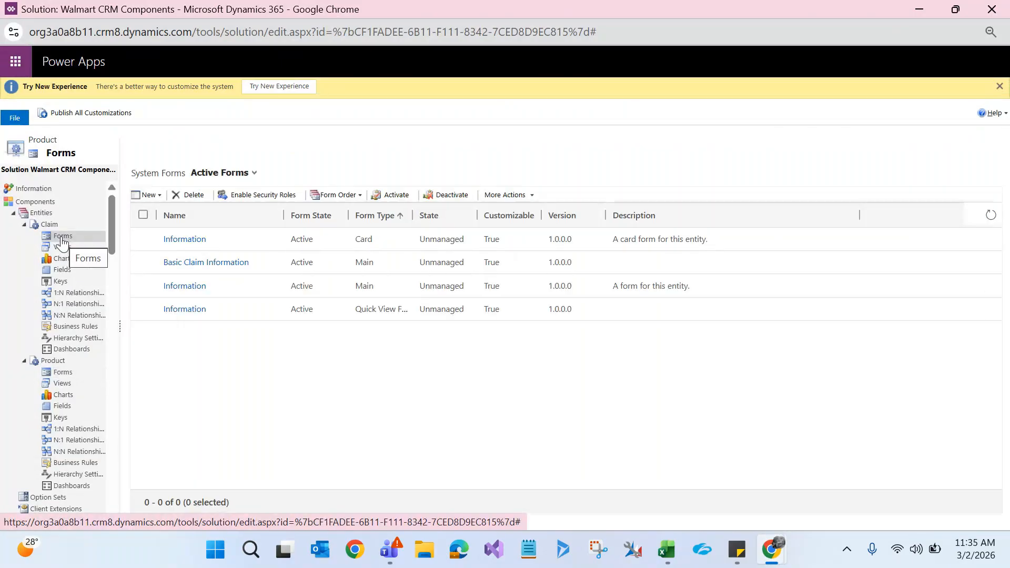
left_click(149, 195)
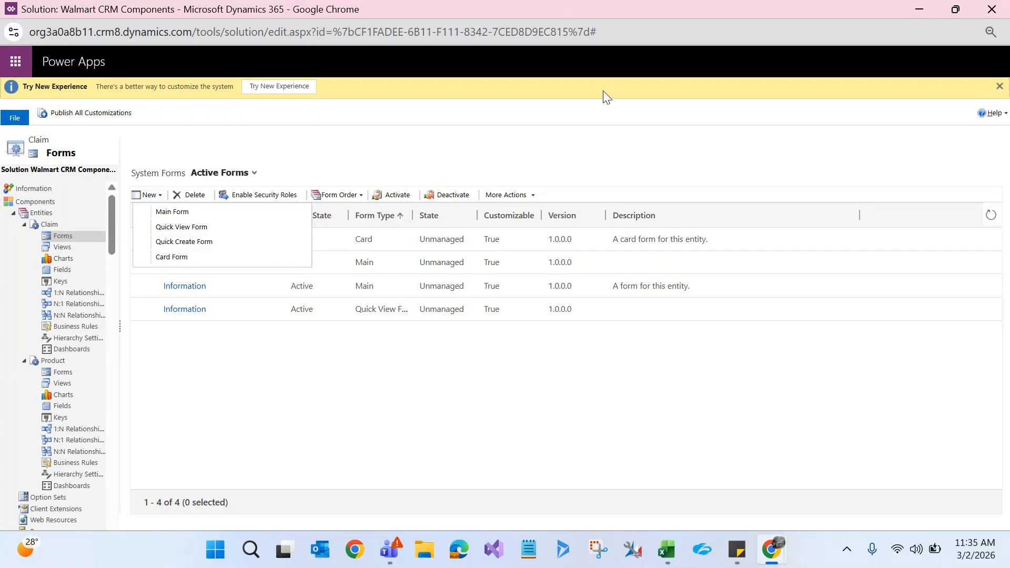
left_click(916, 9)
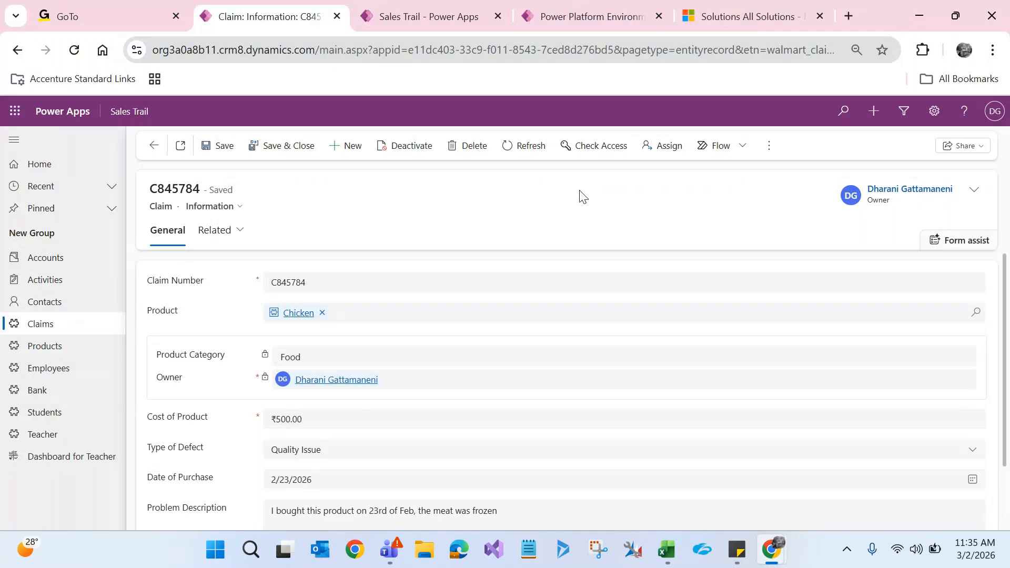
Step: From the My Active Contacts list, view a contact and start a blank New Contact form
left_click(47, 302)
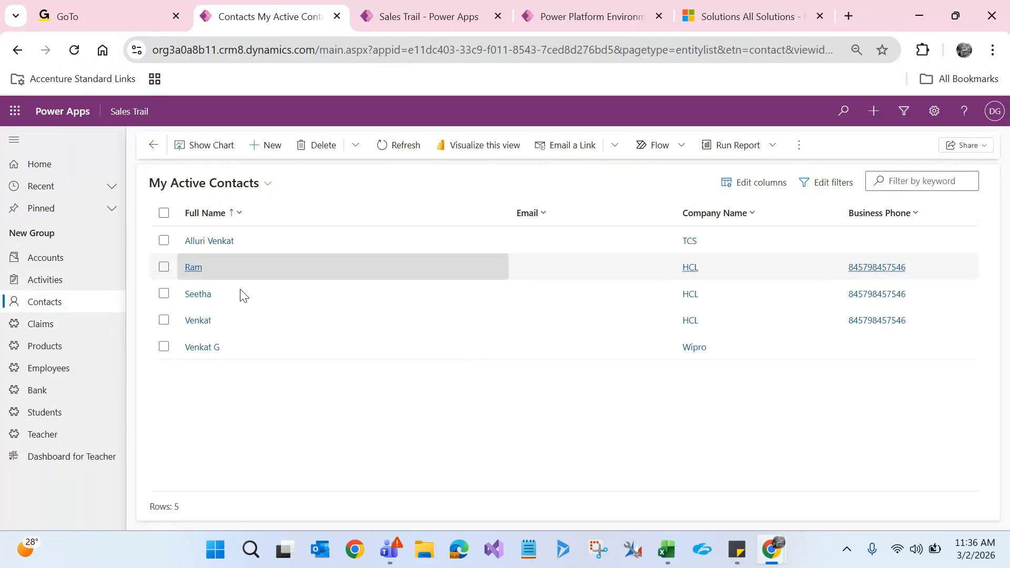
left_click(194, 295)
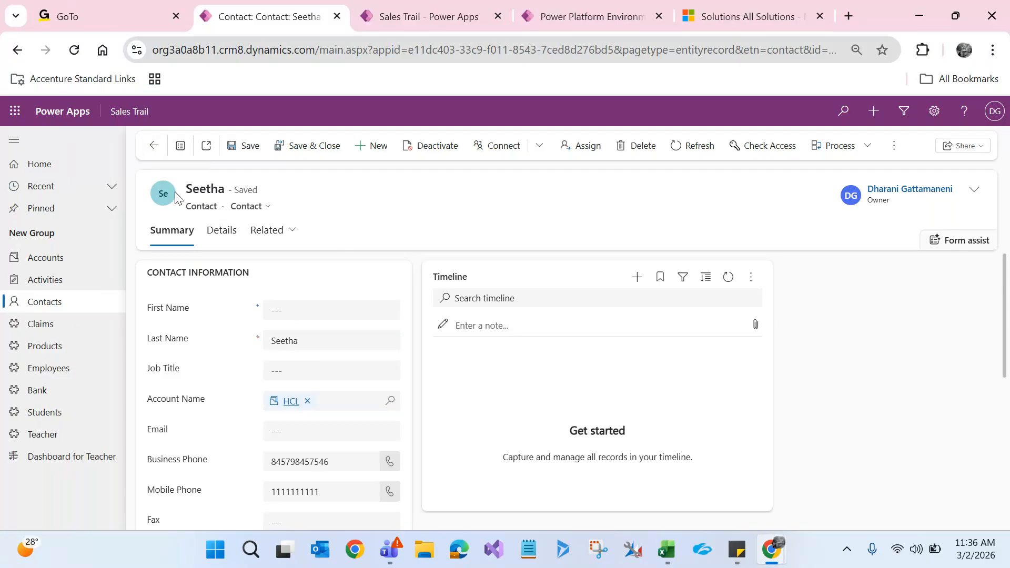
left_click(365, 153)
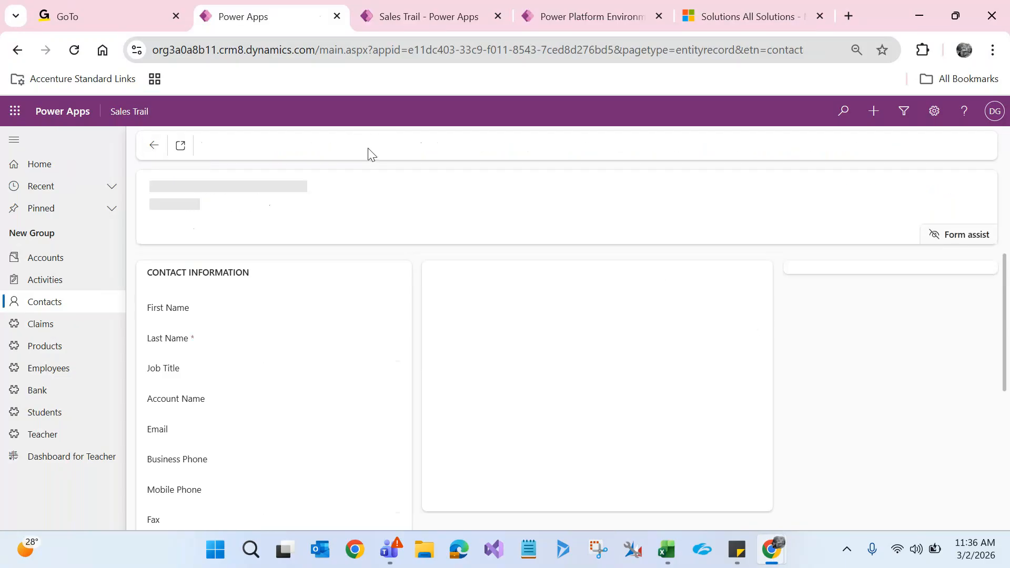
left_click(58, 308)
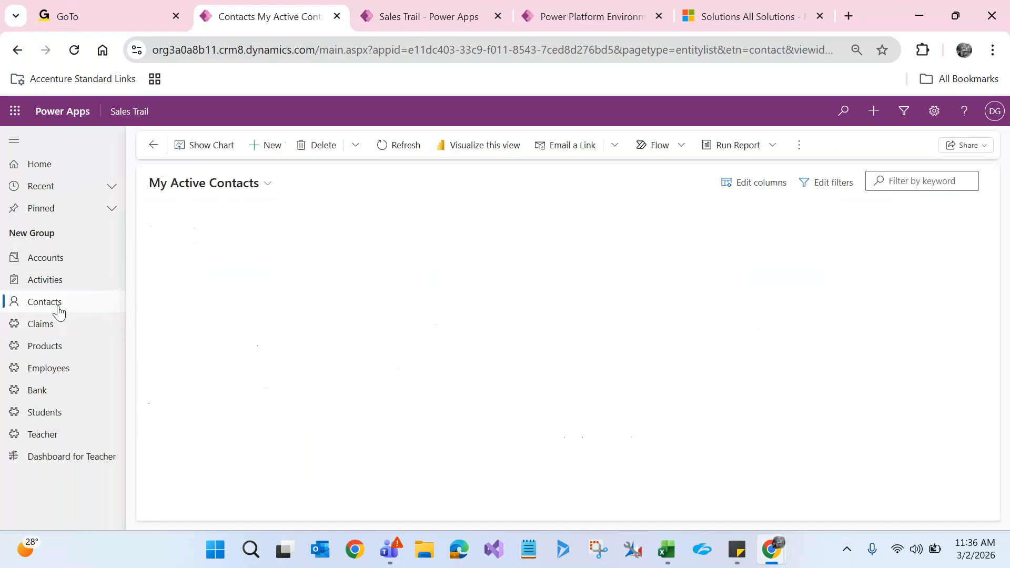
left_click(272, 152)
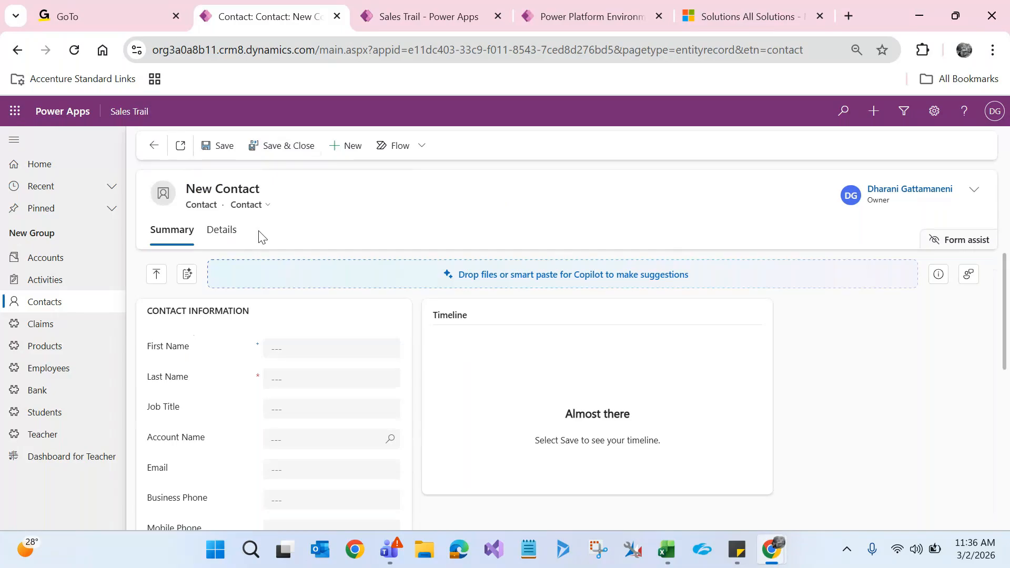
left_click(874, 111)
Step: Preview the Contact quick-create panel, highlighting its title, and close it
left_click(805, 165)
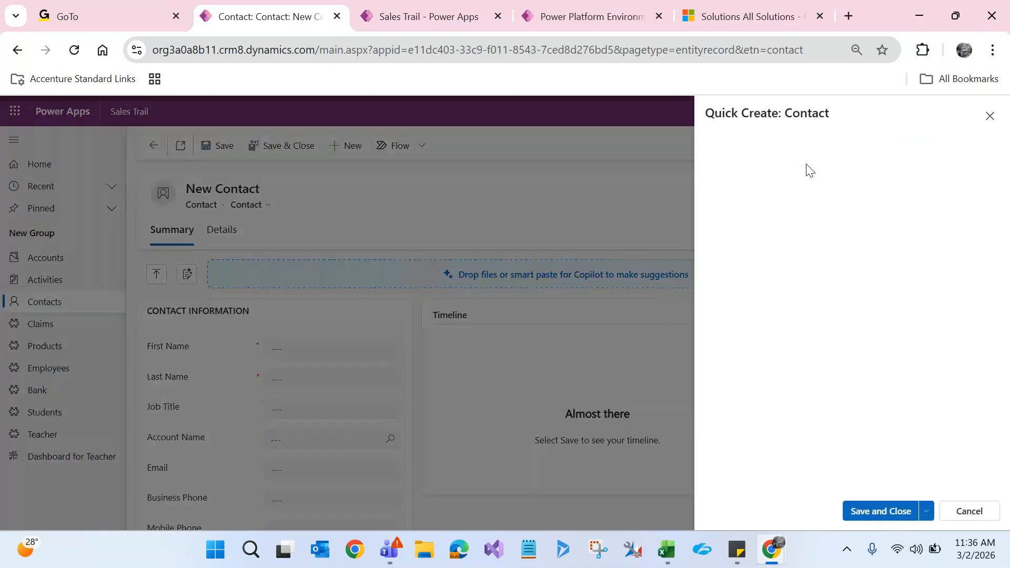
left_click(990, 116)
left_click(50, 304)
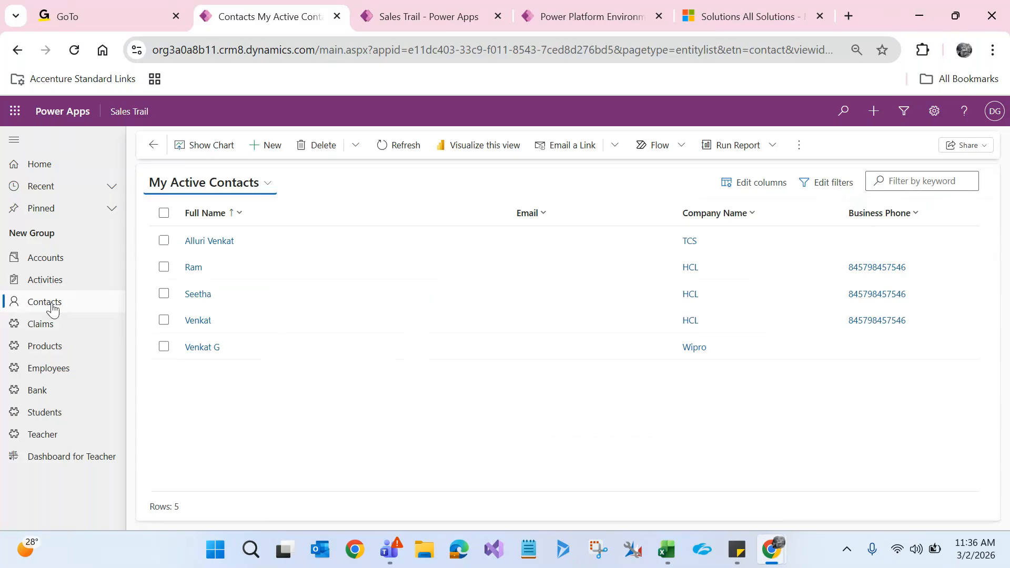
left_click(874, 111)
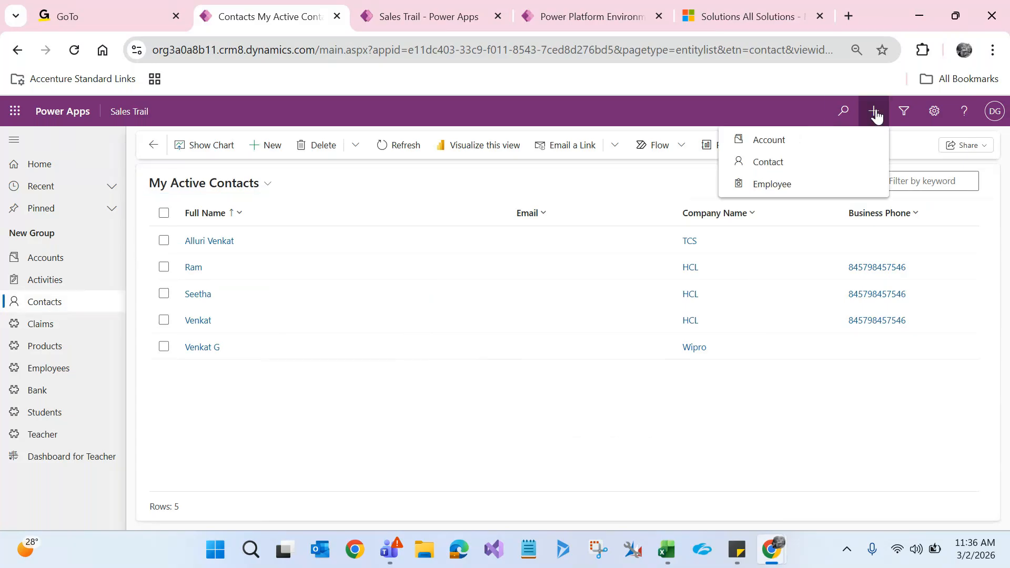
left_click(768, 163)
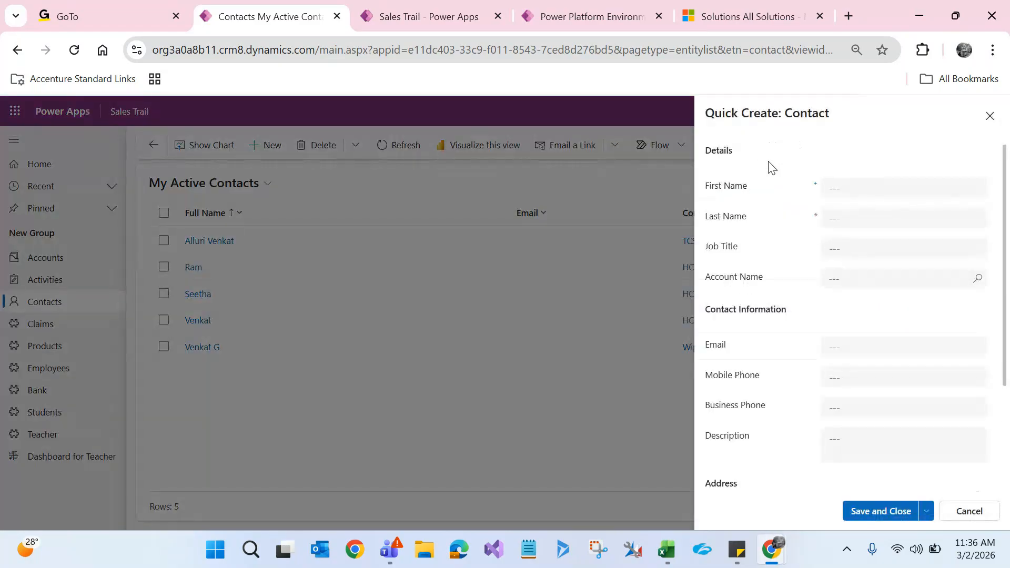
left_click_drag(706, 113, 782, 116)
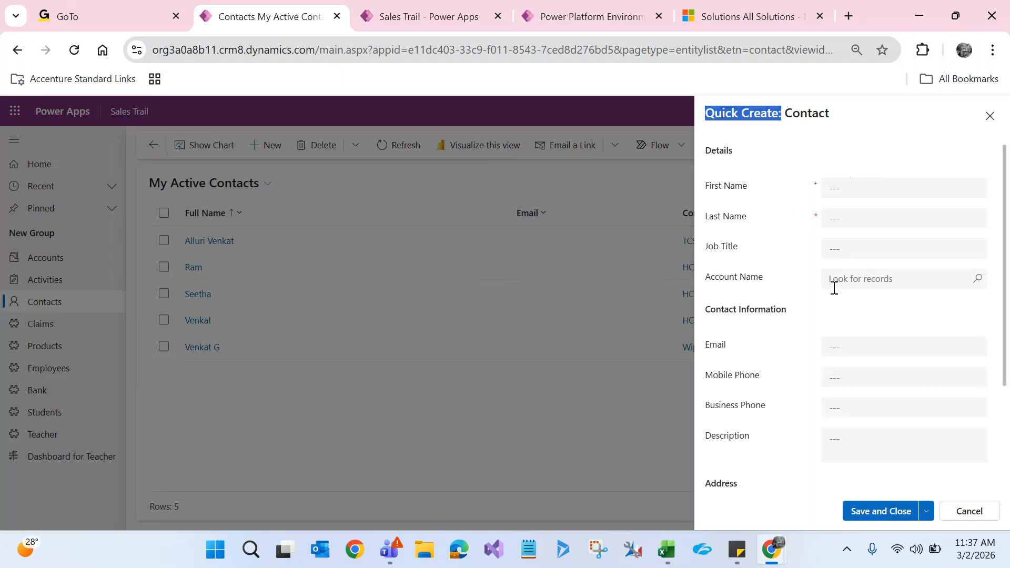
left_click(989, 117)
Step: Preview the Quick Create: Account panel, close it, and show the Active Employees list
left_click(873, 111)
left_click(825, 140)
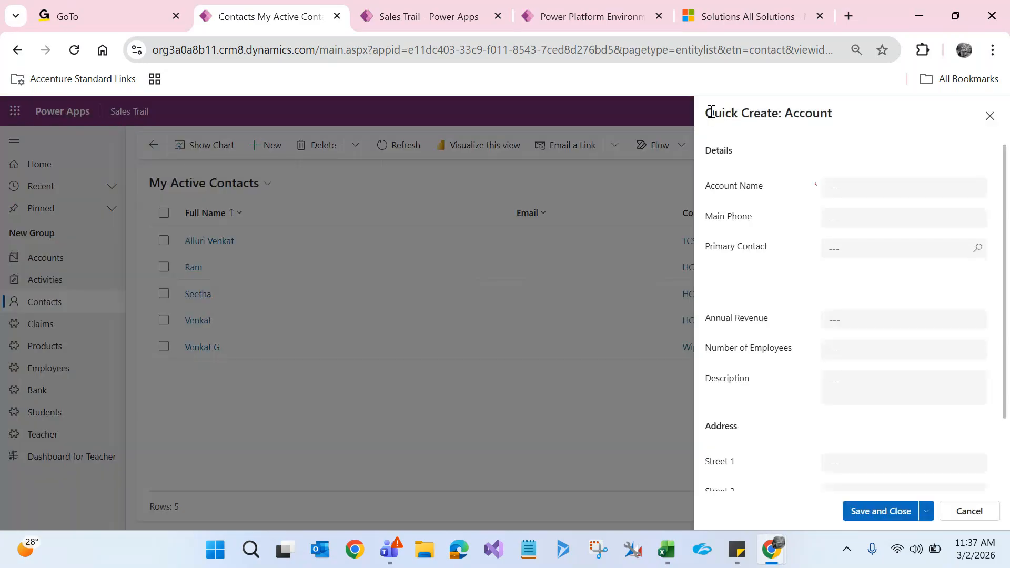
left_click_drag(711, 113, 844, 124)
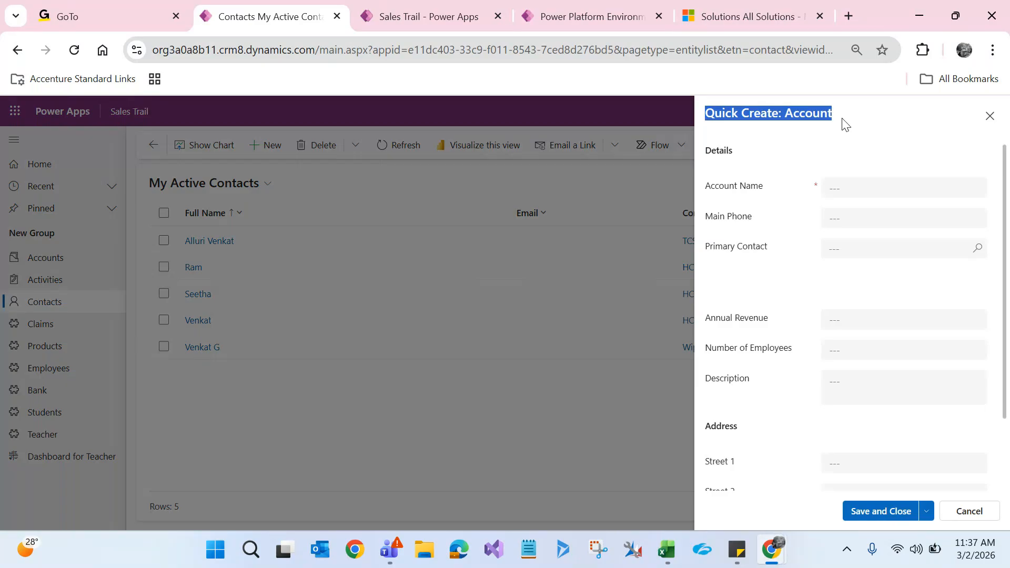
left_click(989, 117)
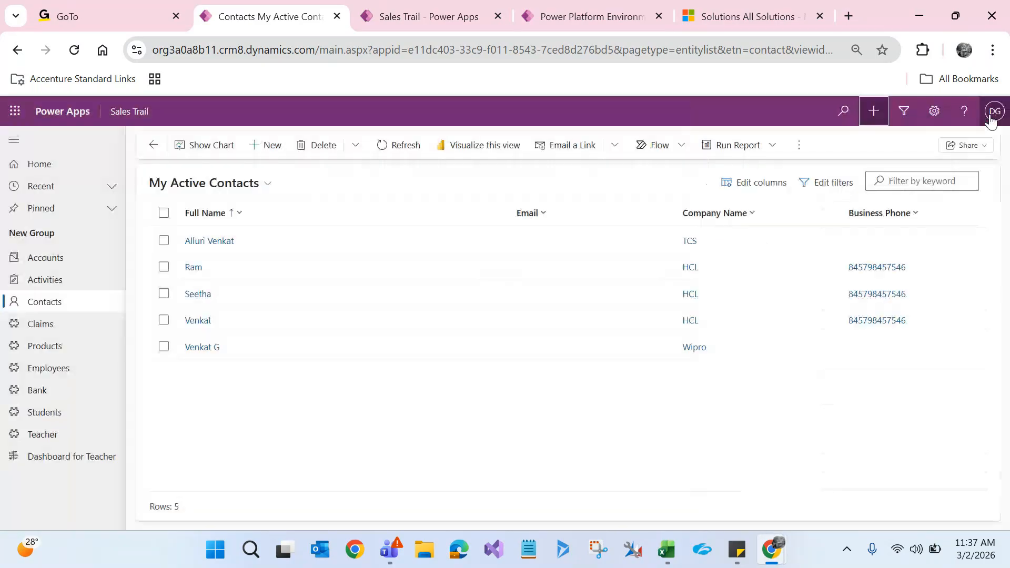
left_click(53, 368)
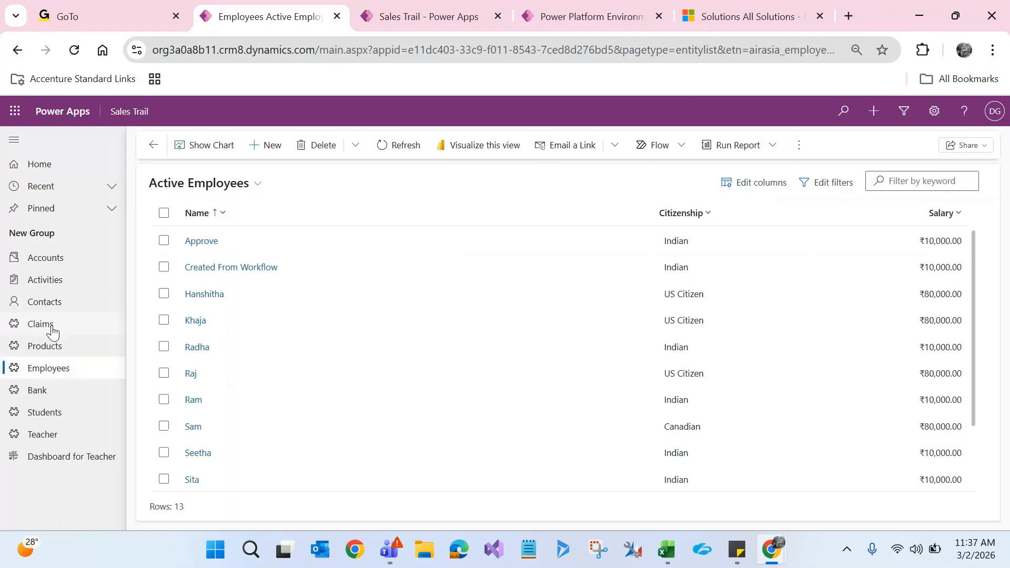
Step: Start a new claim numbered C748473 with Wheel Chair as the product
left_click(51, 325)
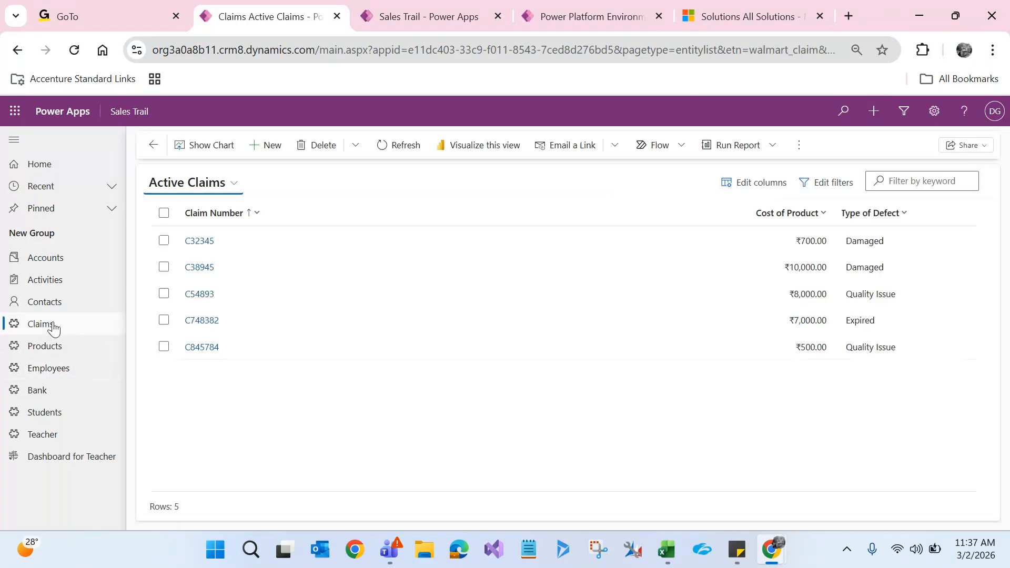
left_click(264, 144)
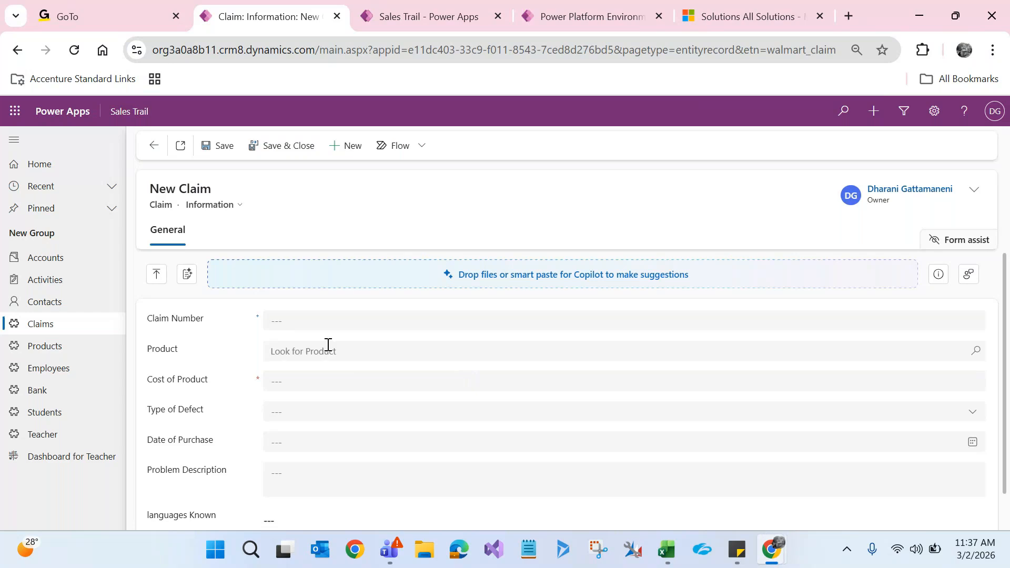
left_click(327, 319)
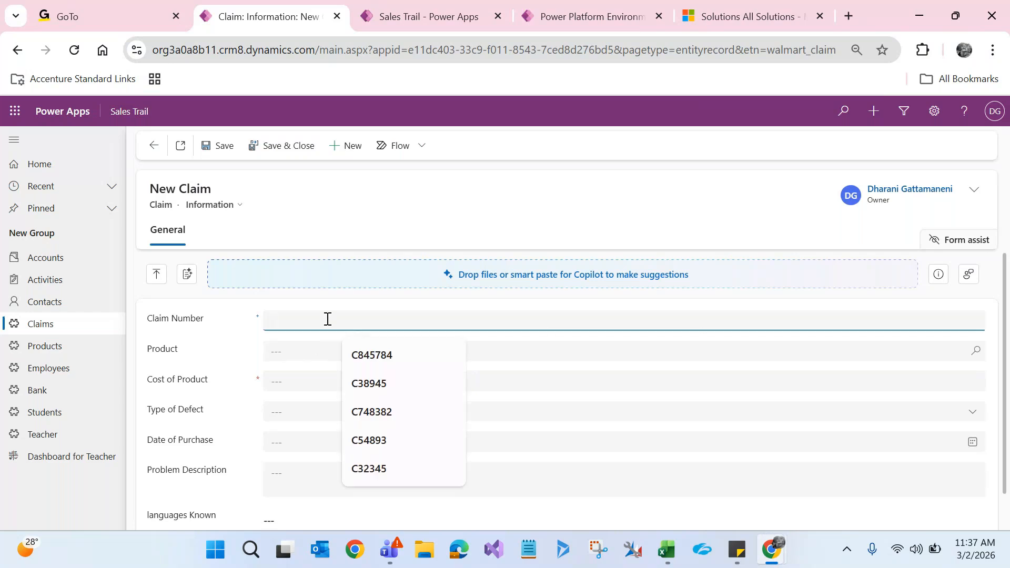
type("C748473")
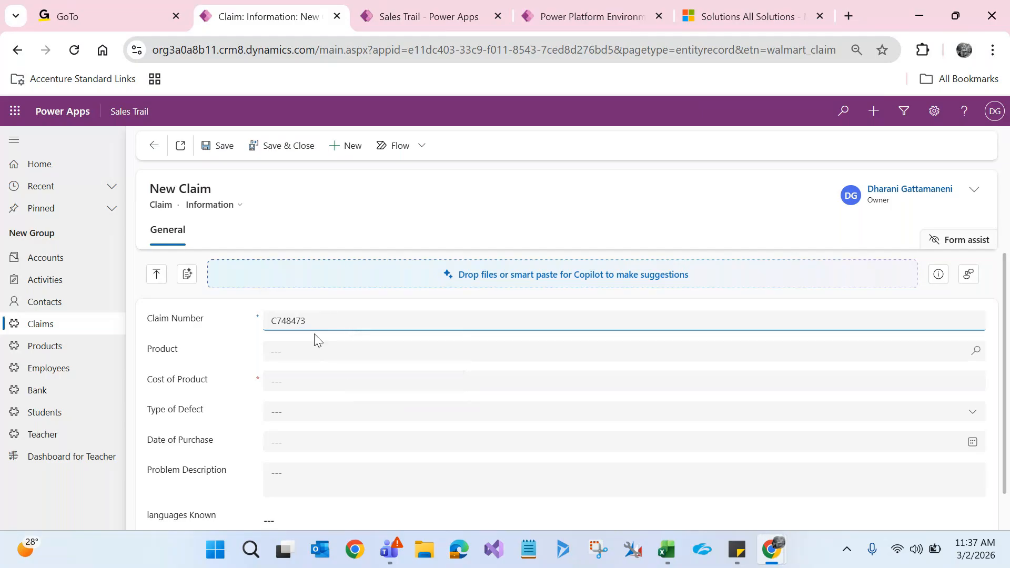
left_click(309, 361)
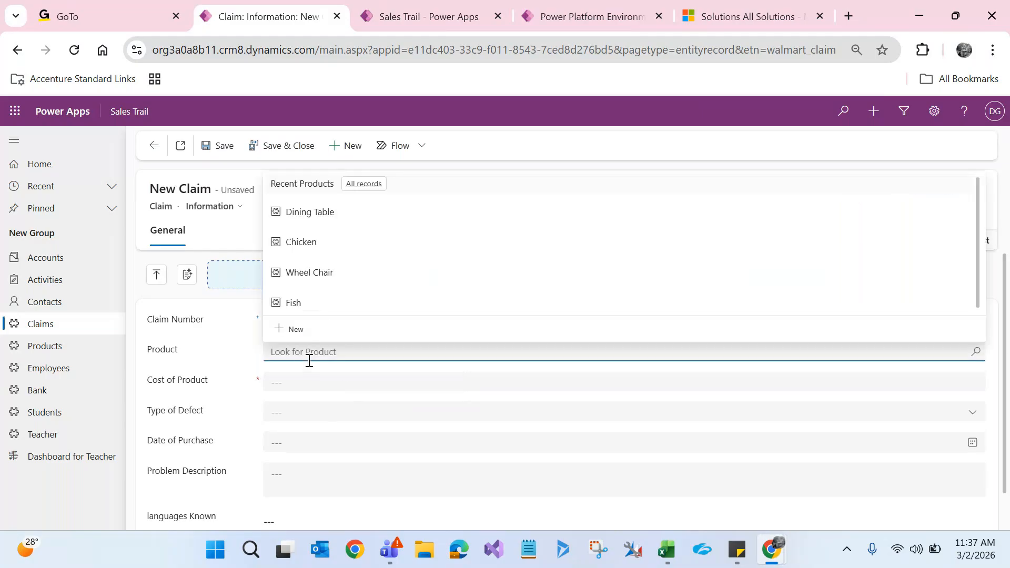
left_click(331, 279)
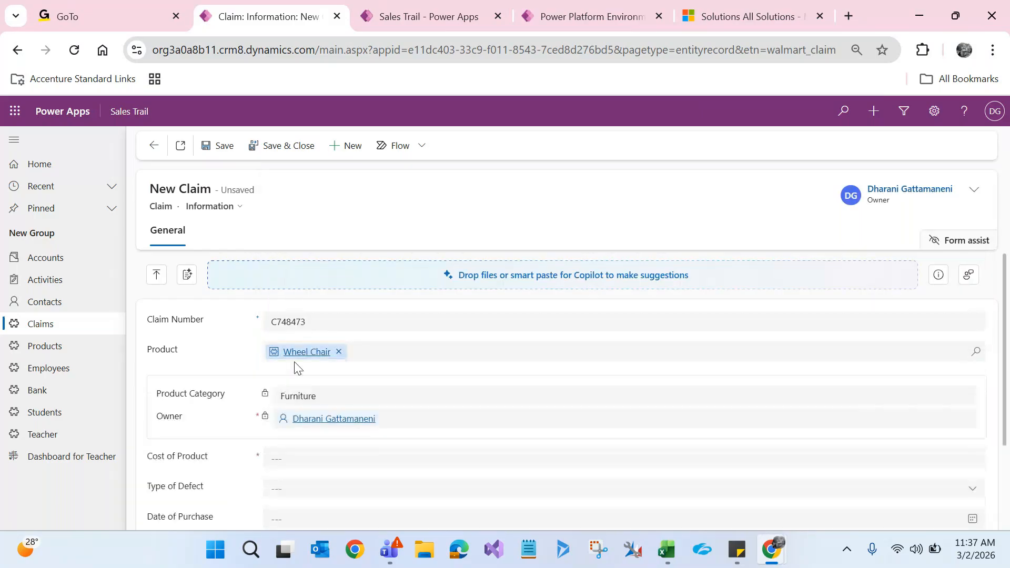
Step: Set the cost of product to 4000 and the defect type to Damaged
left_click(300, 460)
type("4000")
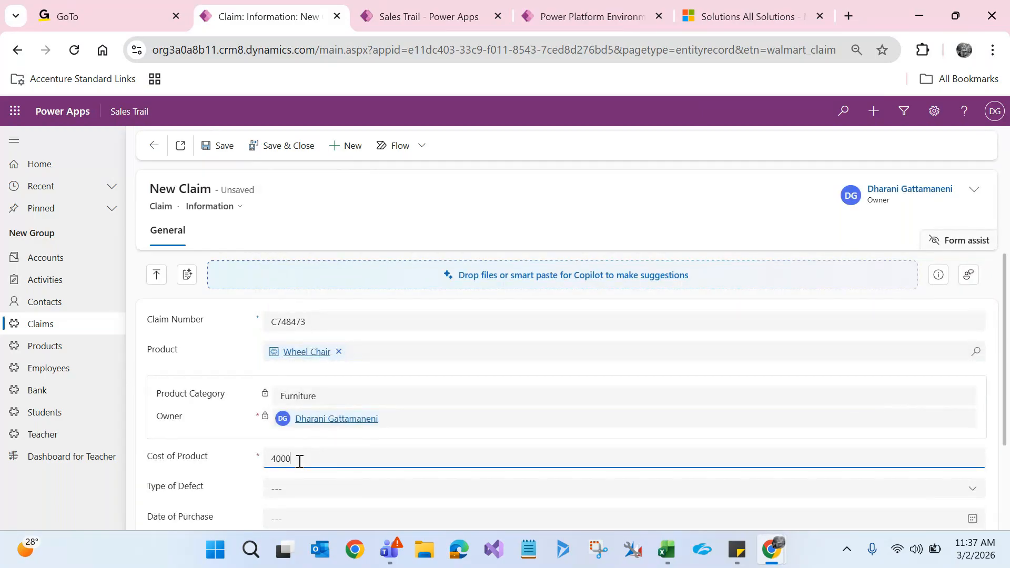
left_click(299, 497)
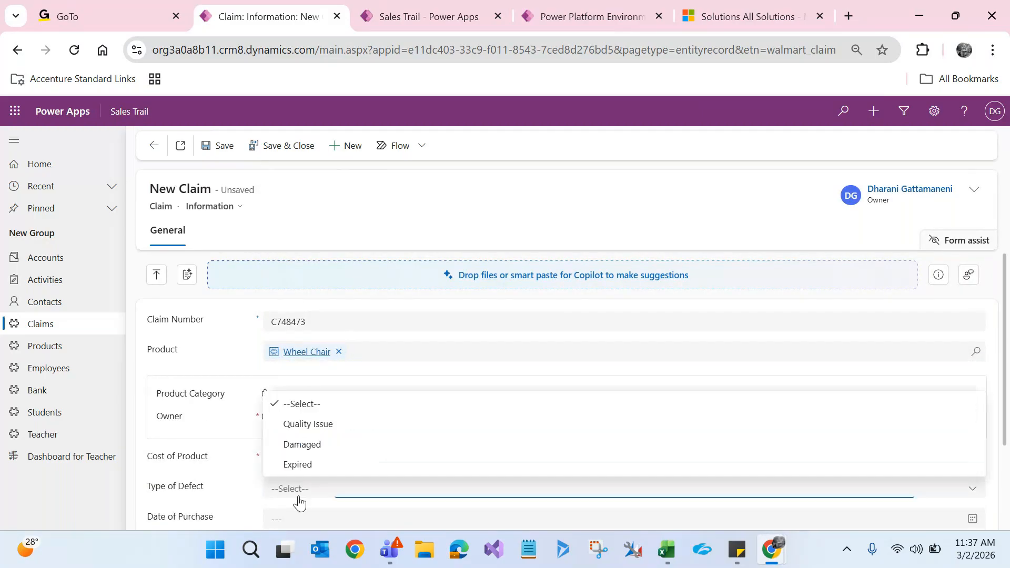
left_click(302, 444)
Step: Set the purchase date to March 1, 2026 and save the claim
scroll(329, 421, "down", 2)
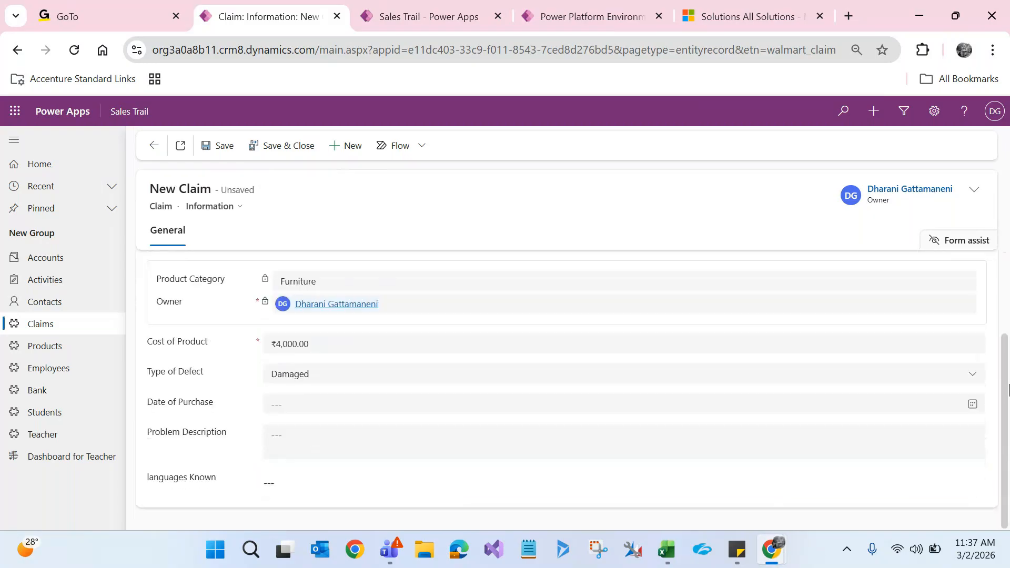
left_click(313, 417)
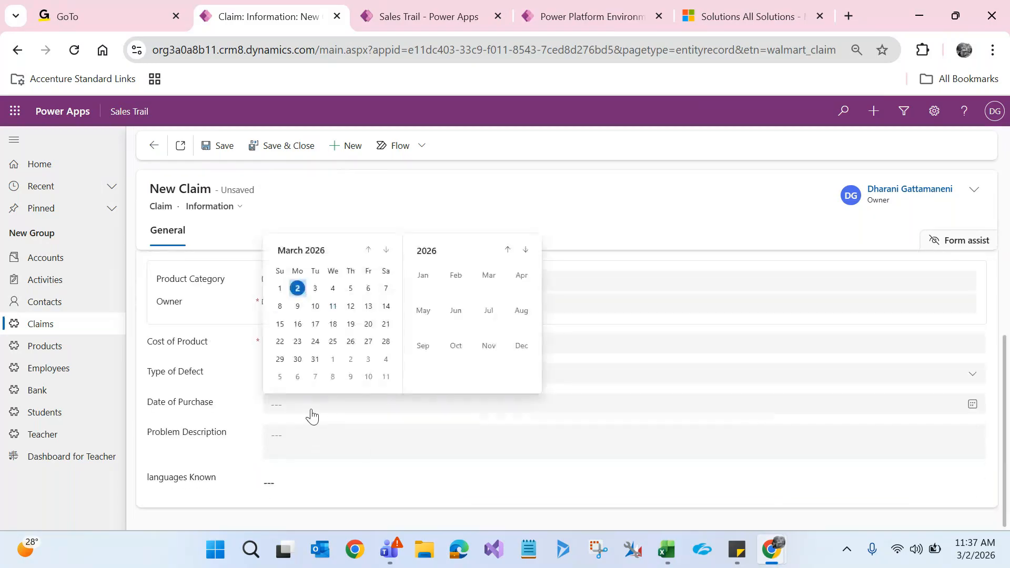
left_click(280, 288)
left_click(293, 482)
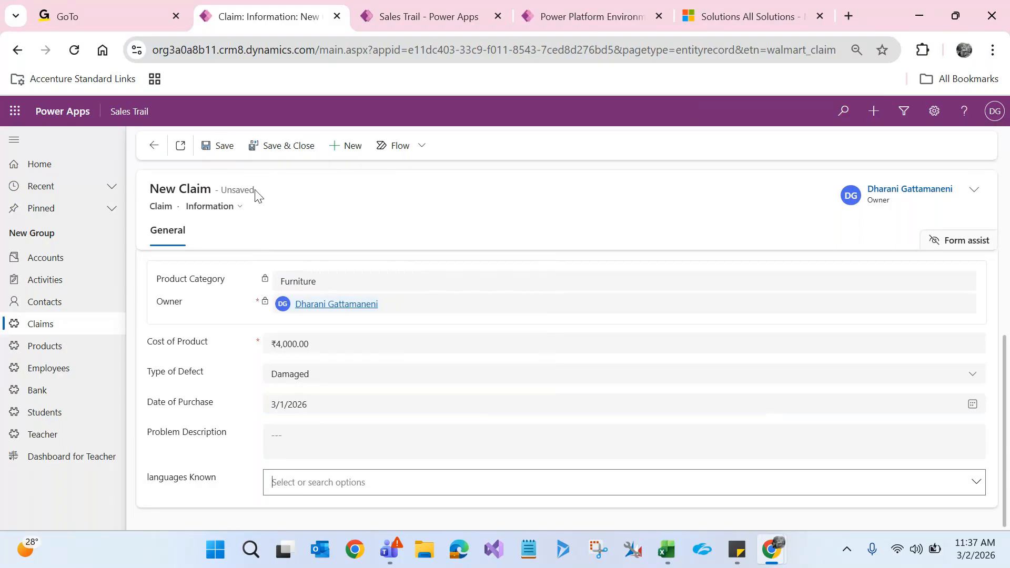
left_click(219, 148)
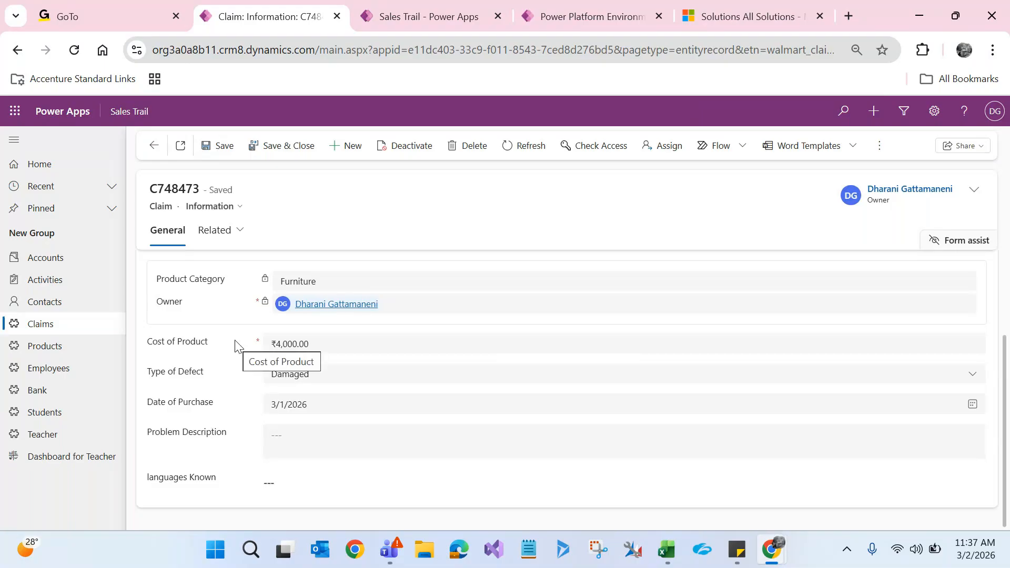
scroll(1006, 304, "up", 3)
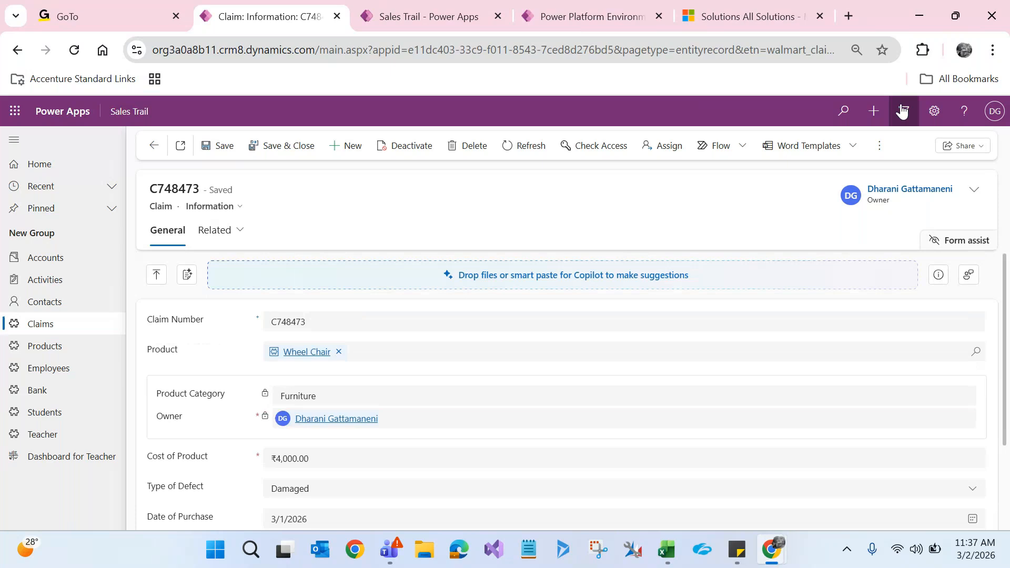
left_click(872, 109)
left_click(800, 170)
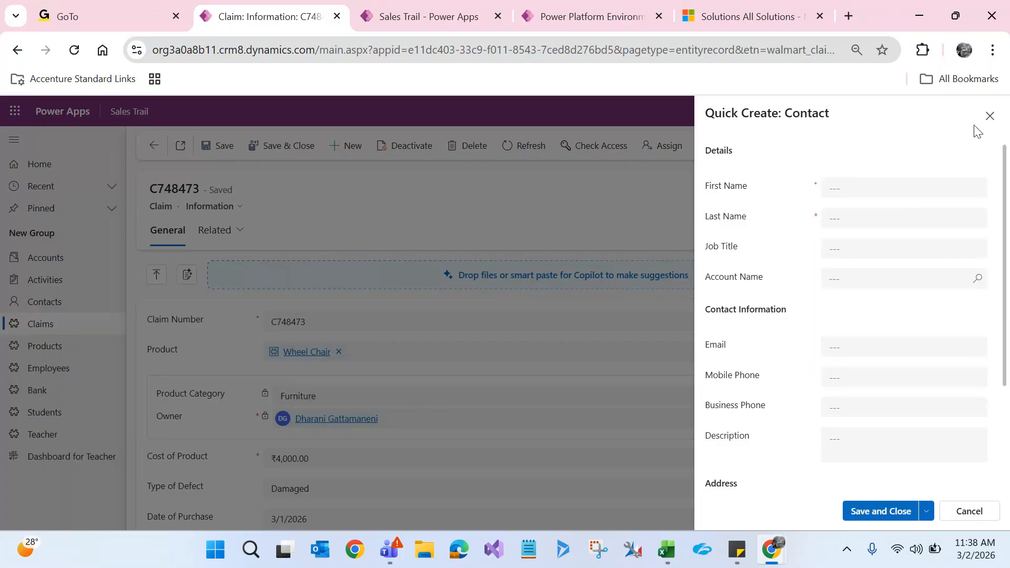
left_click(989, 116)
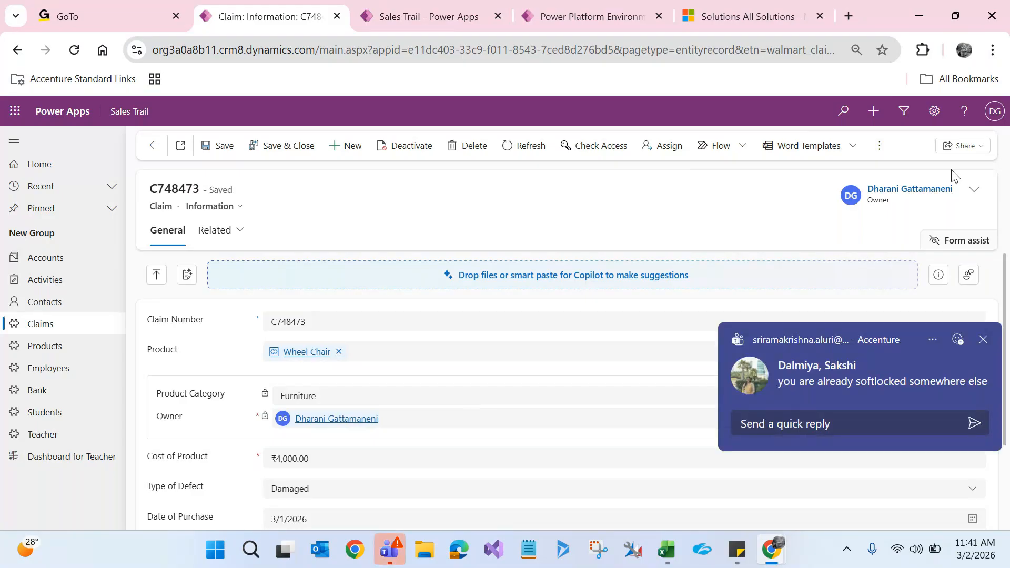
left_click(983, 339)
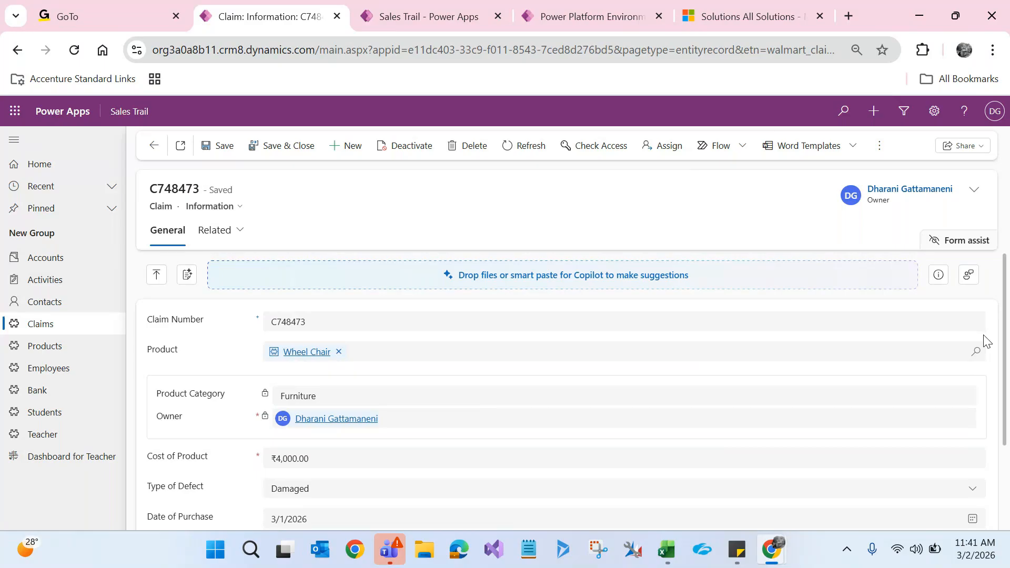
mouse_move(773, 550)
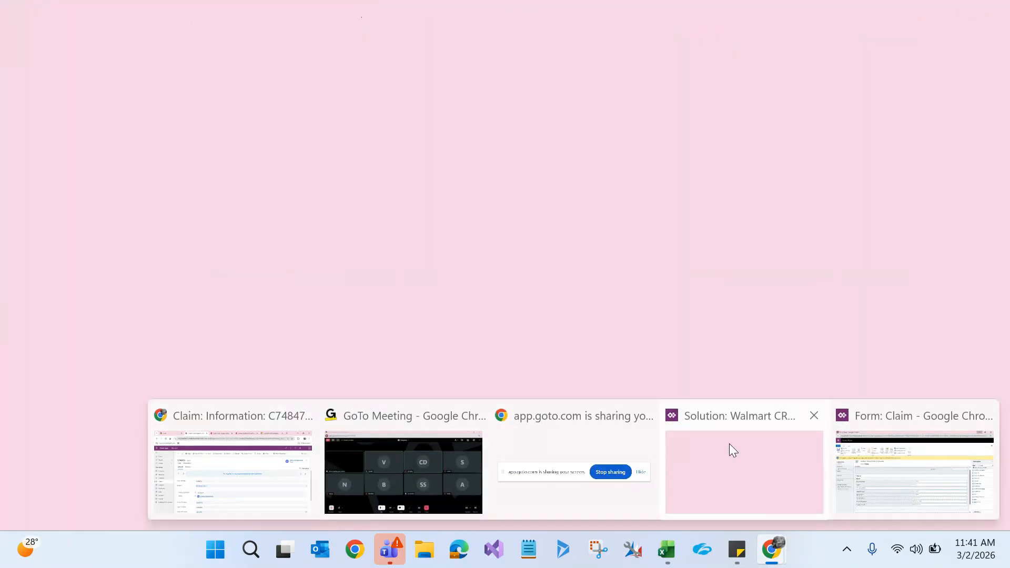
Step: Create a new Quick Create Form for Claim and maximize the form editor
left_click(729, 445)
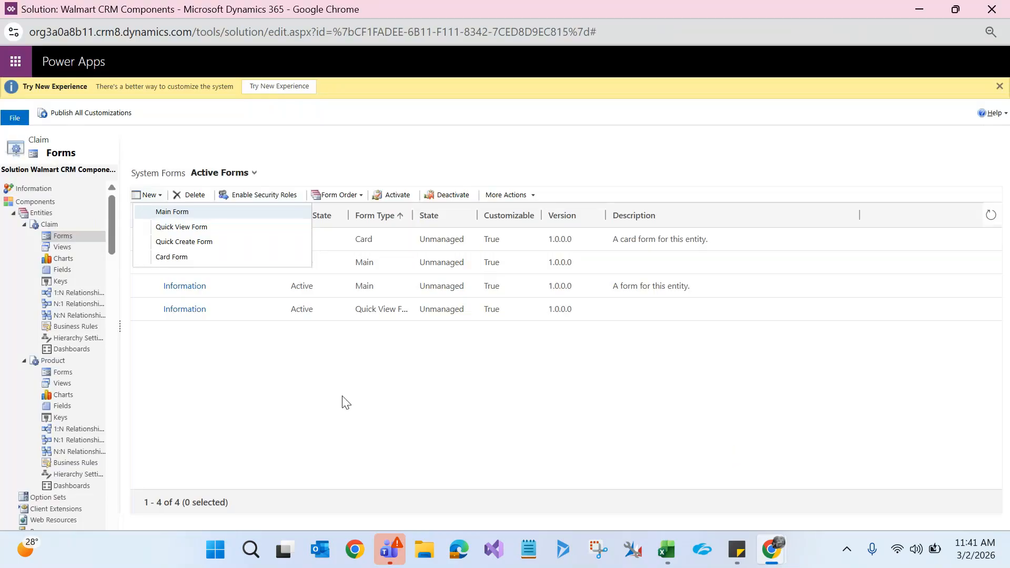
left_click(342, 403)
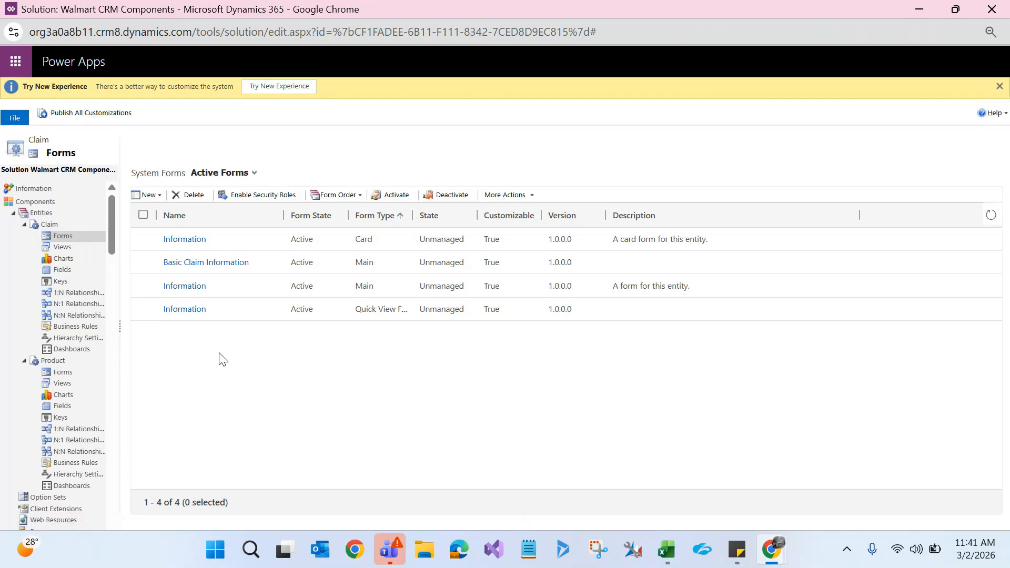
left_click(156, 196)
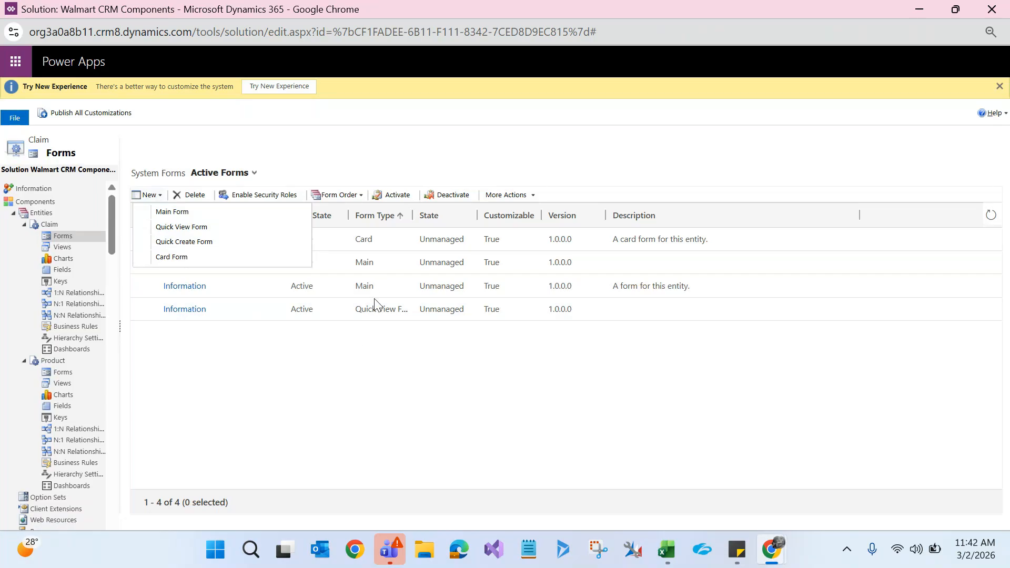
left_click(194, 257)
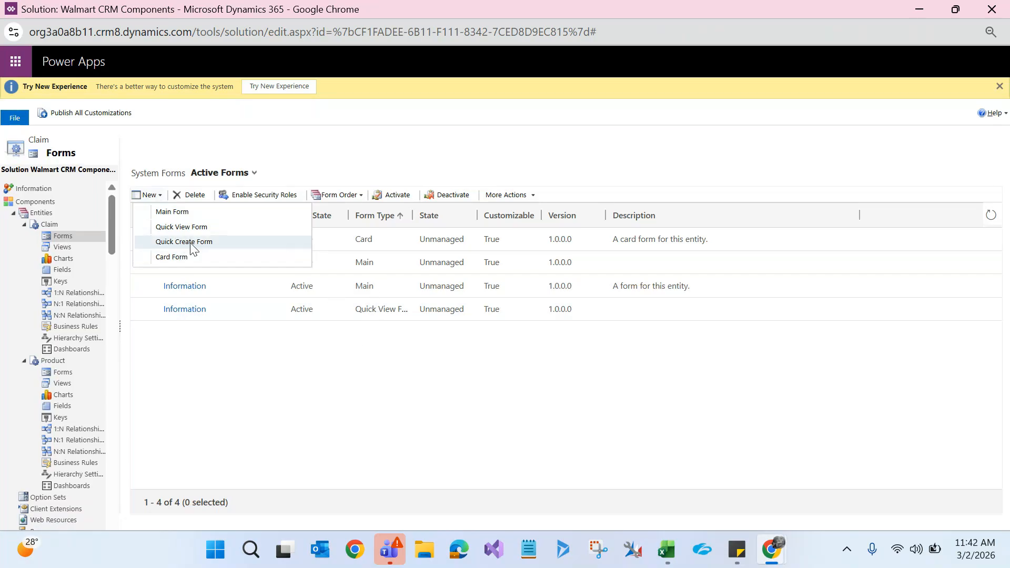
double_click(392, 15)
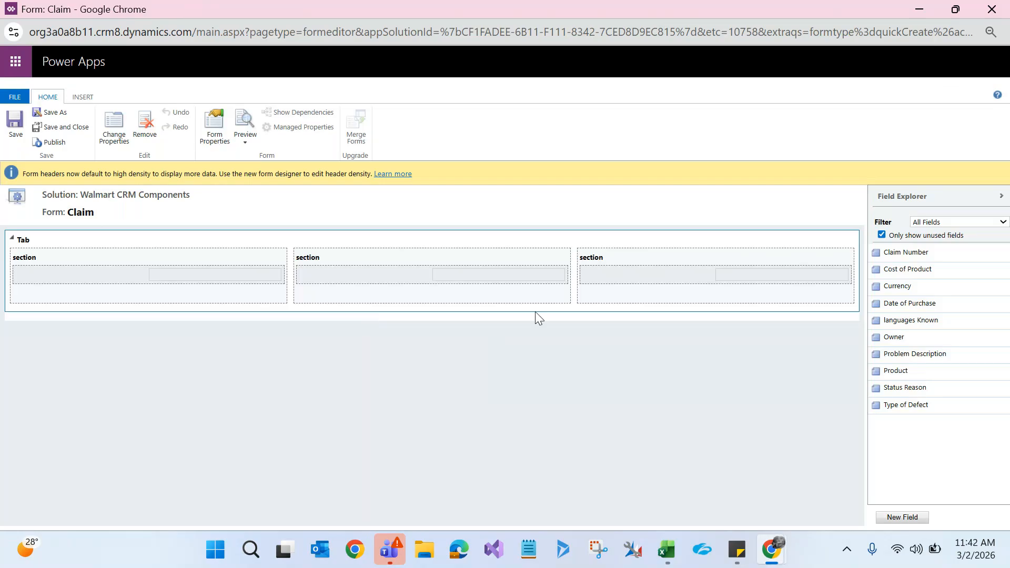
Step: Add Claim Number, Cost of Product and Product to the form's first section
left_click_drag(895, 253, 205, 284)
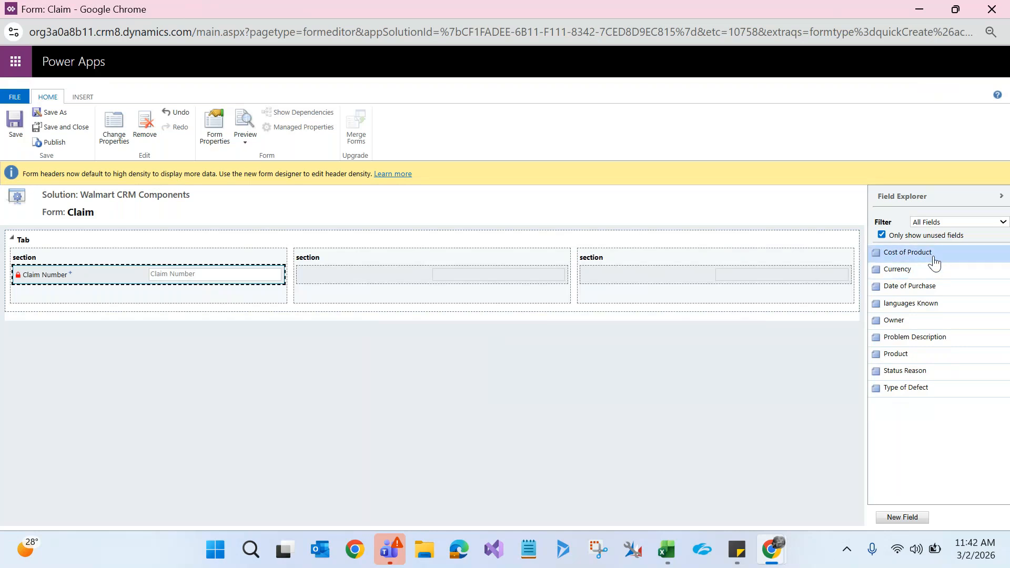
left_click_drag(934, 262, 148, 299)
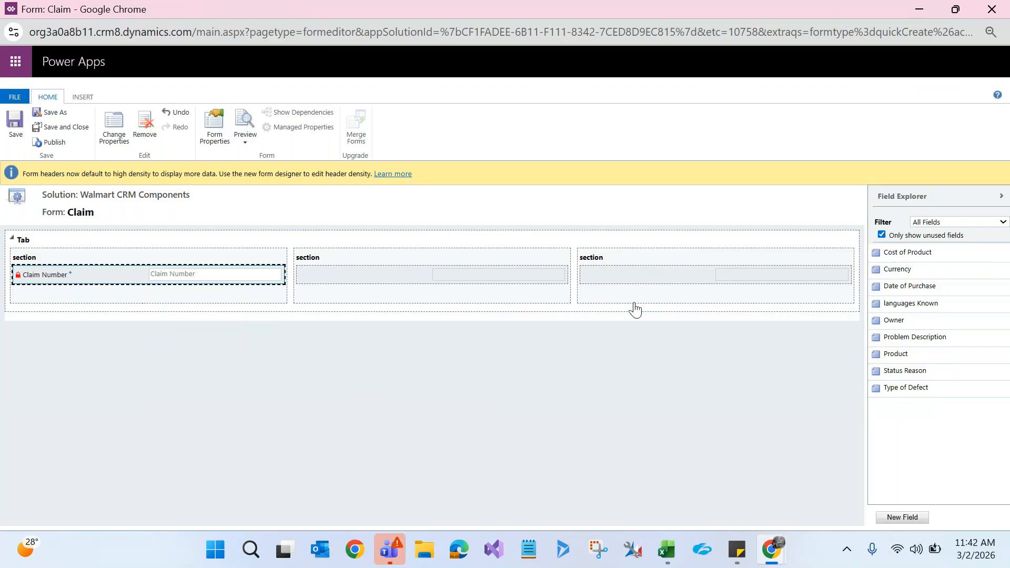
left_click_drag(931, 259, 932, 257)
double_click(932, 260)
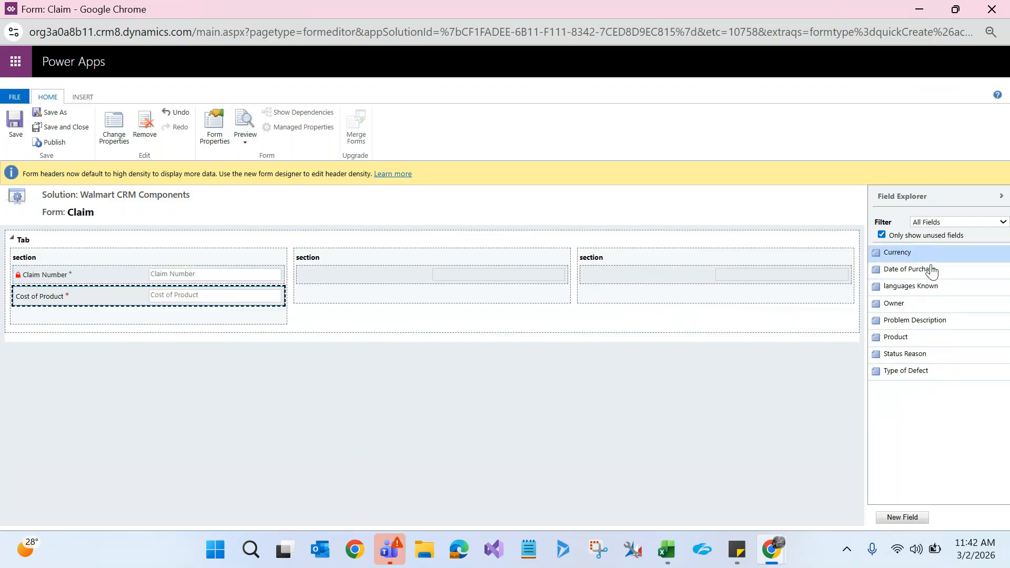
double_click(910, 339)
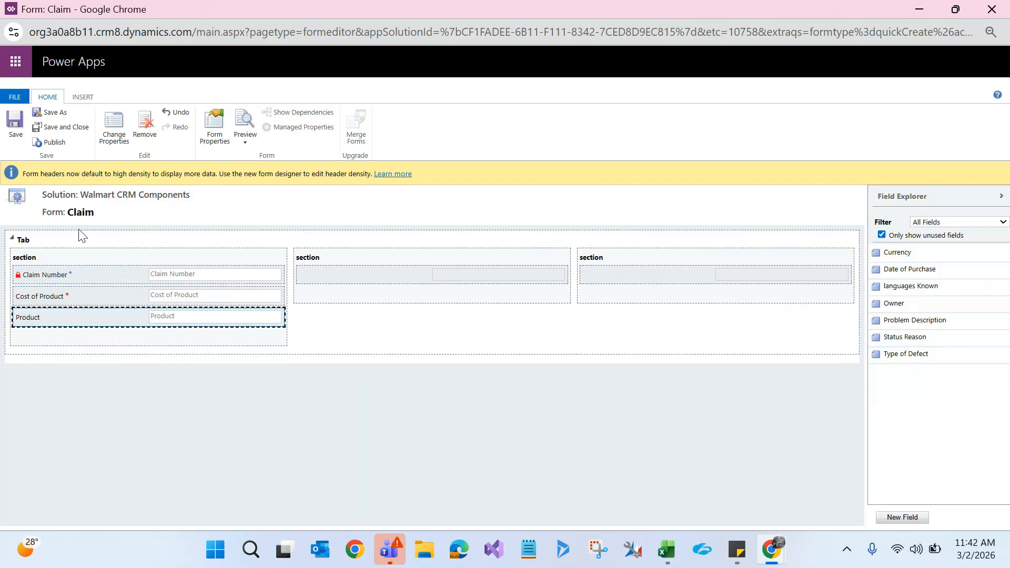
Step: Save and publish the quick create form, then close the editor
left_click(13, 124)
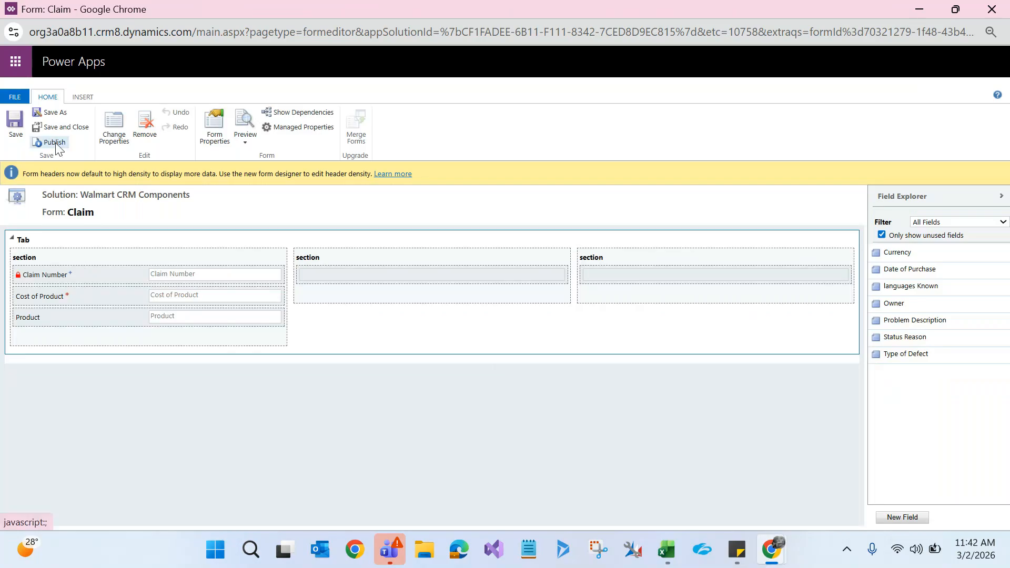
left_click(55, 145)
left_click(1004, 7)
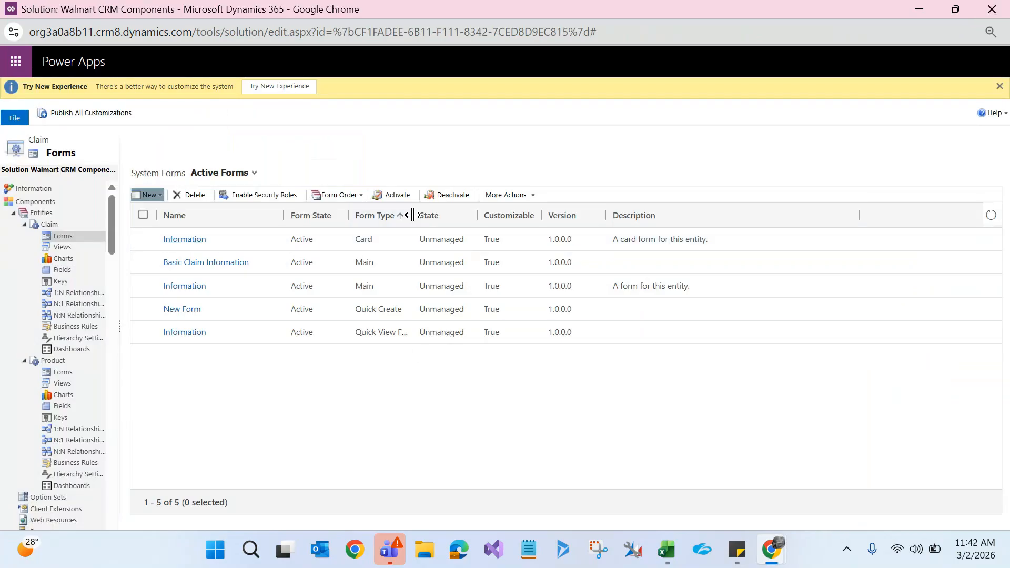
Step: Widen the Form Type column, select the New Form quick create row, and open Claim's entity settings
left_click_drag(413, 215, 531, 215)
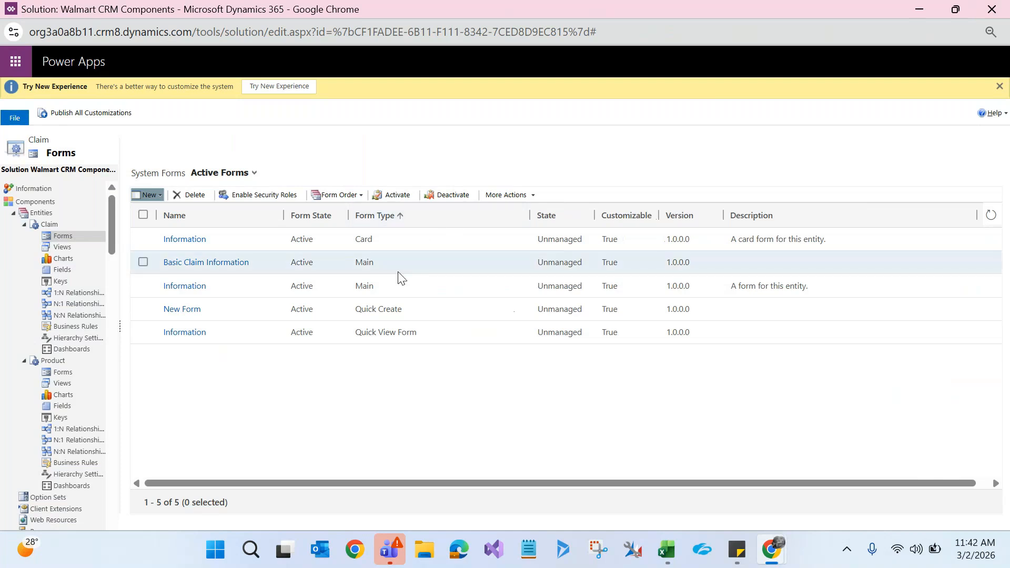
left_click(412, 308)
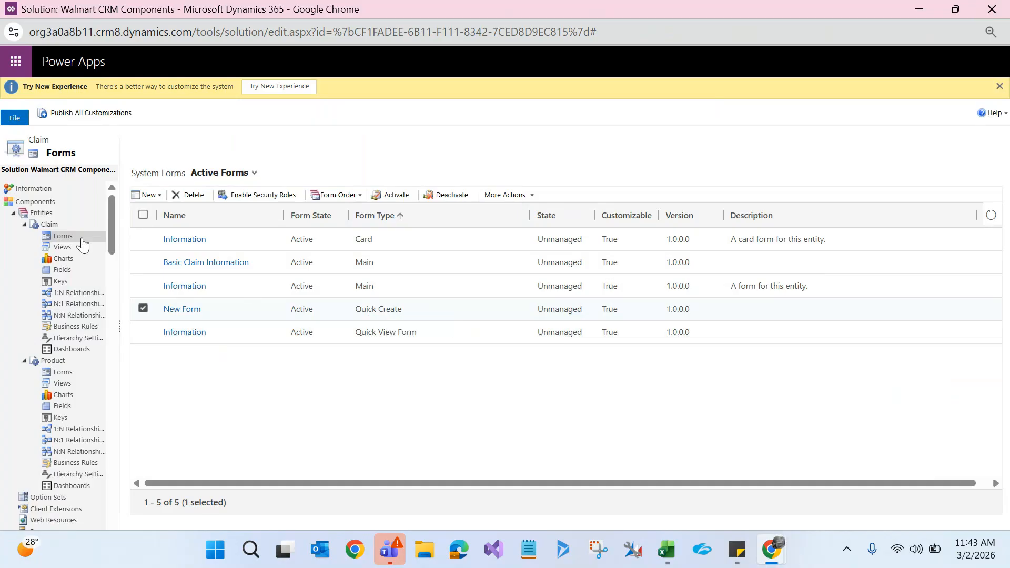
left_click(50, 225)
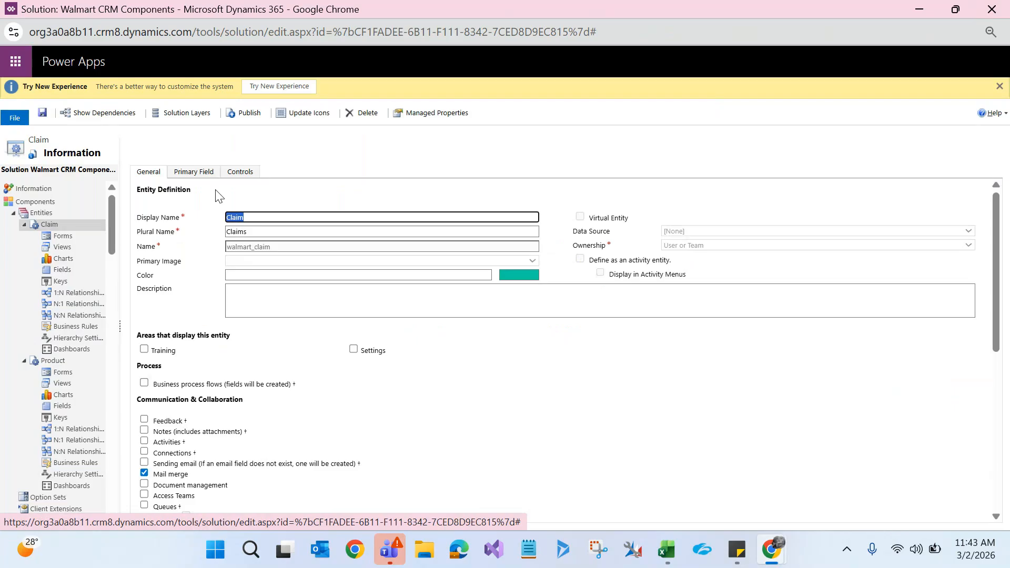
Step: Enable Allow quick create for Claim, save, publish all customizations, and hide the solution window
scroll(1000, 244, "down", 4)
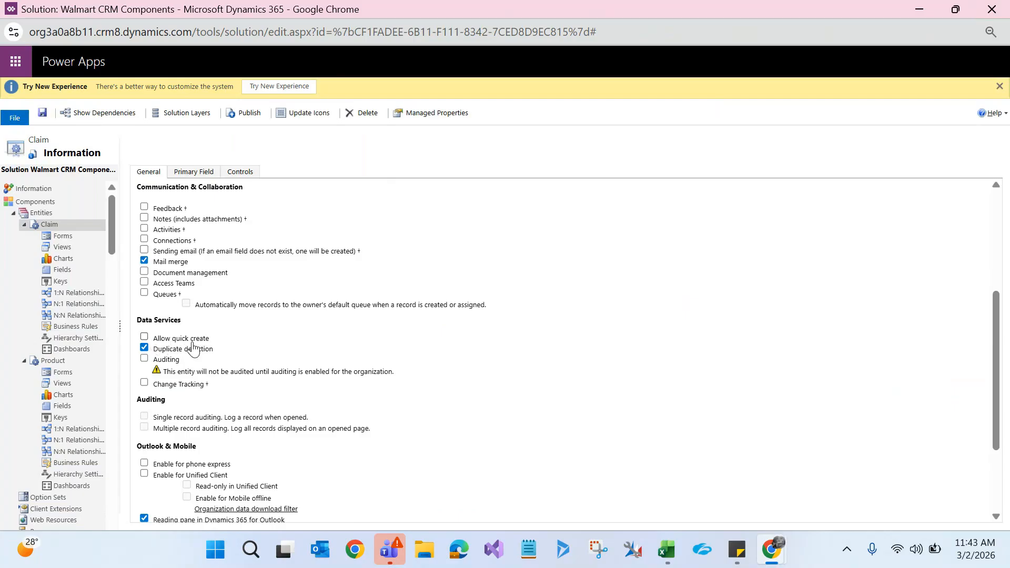
left_click(144, 338)
left_click(43, 114)
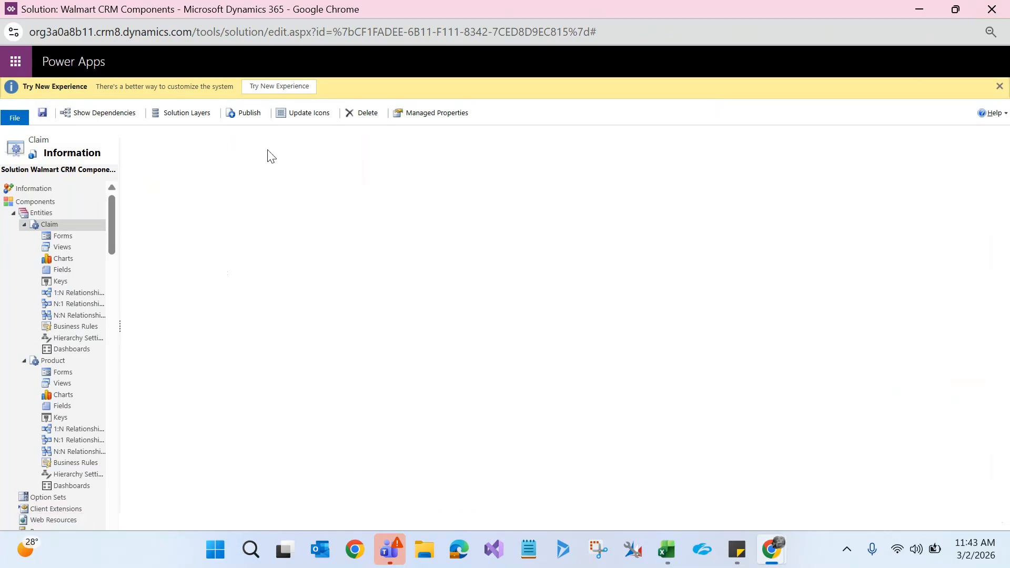
left_click(246, 116)
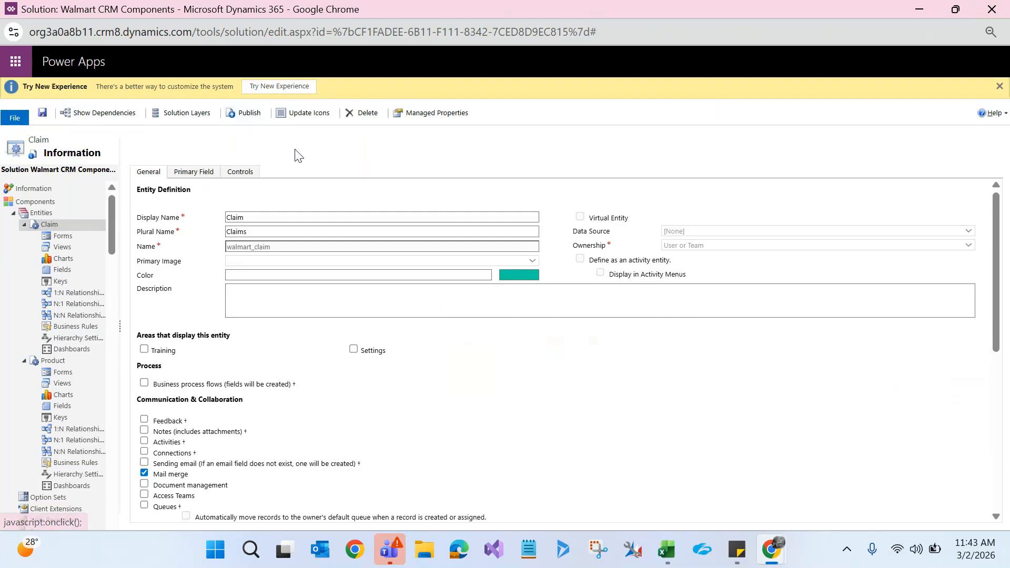
left_click(921, 9)
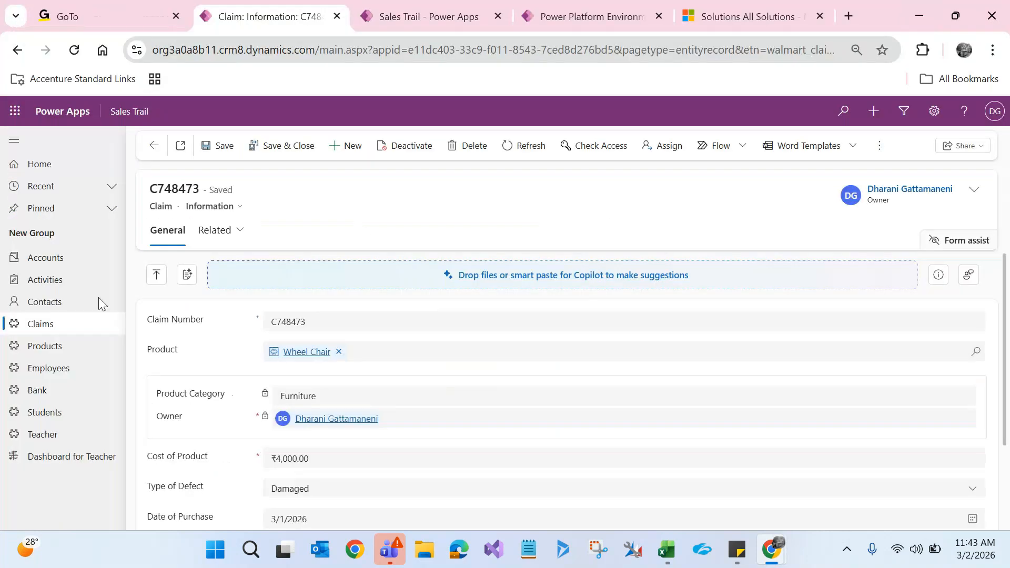
Step: Reload the Active Claims list and show the quick-create record types, now including Claim
left_click(39, 327)
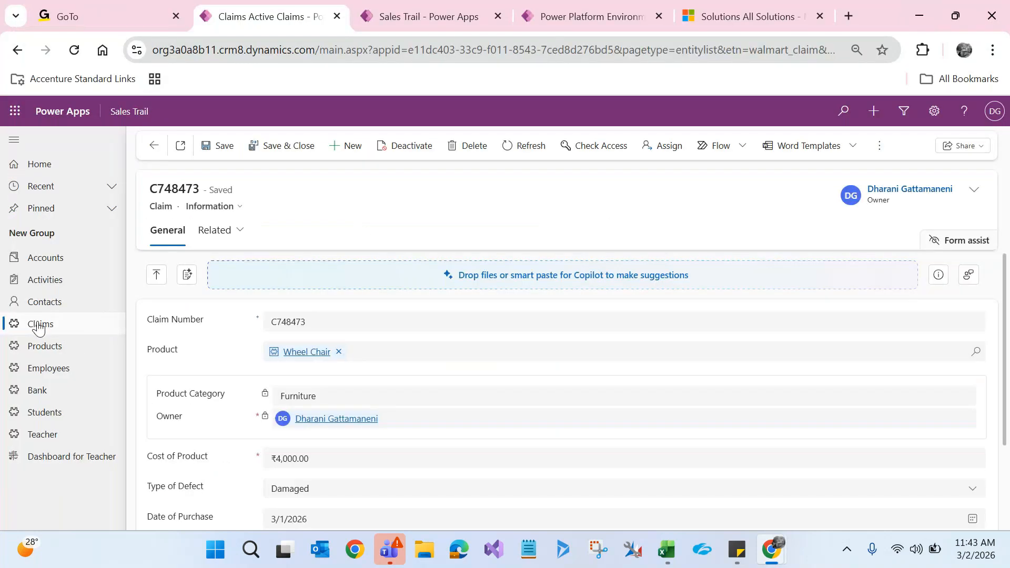
left_click(281, 427)
key("F5")
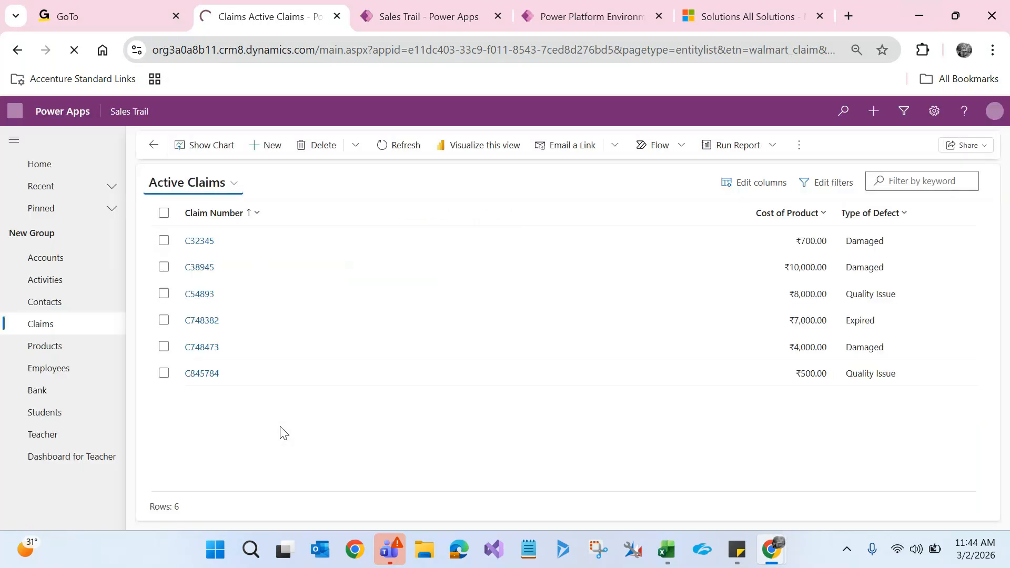
left_click(273, 150)
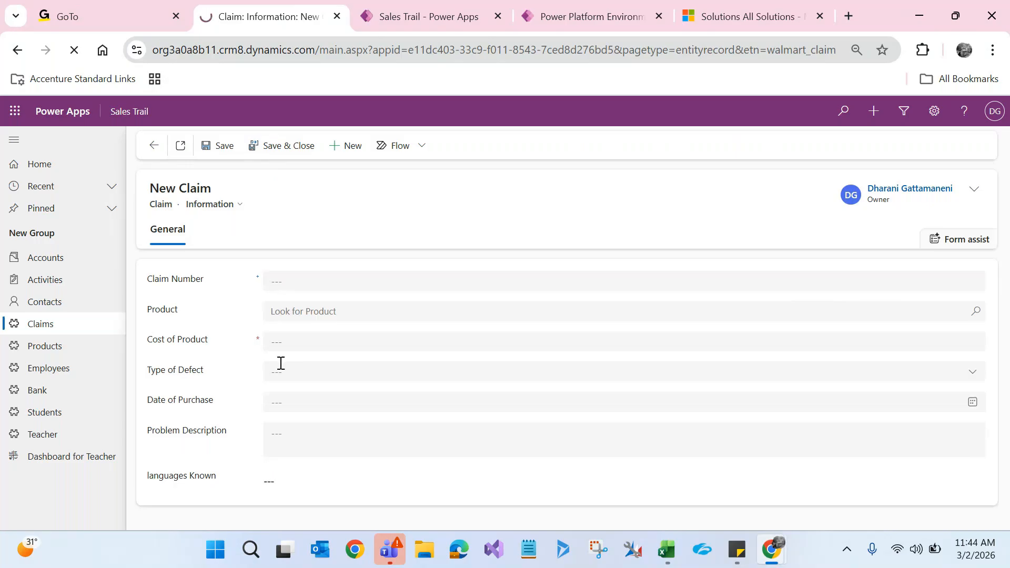
left_click(163, 146)
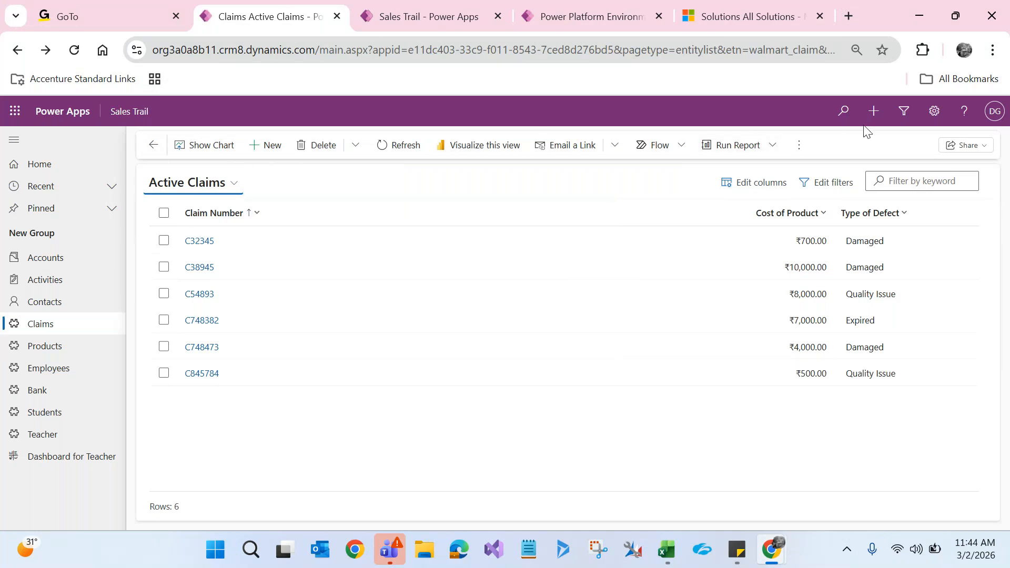
left_click(874, 111)
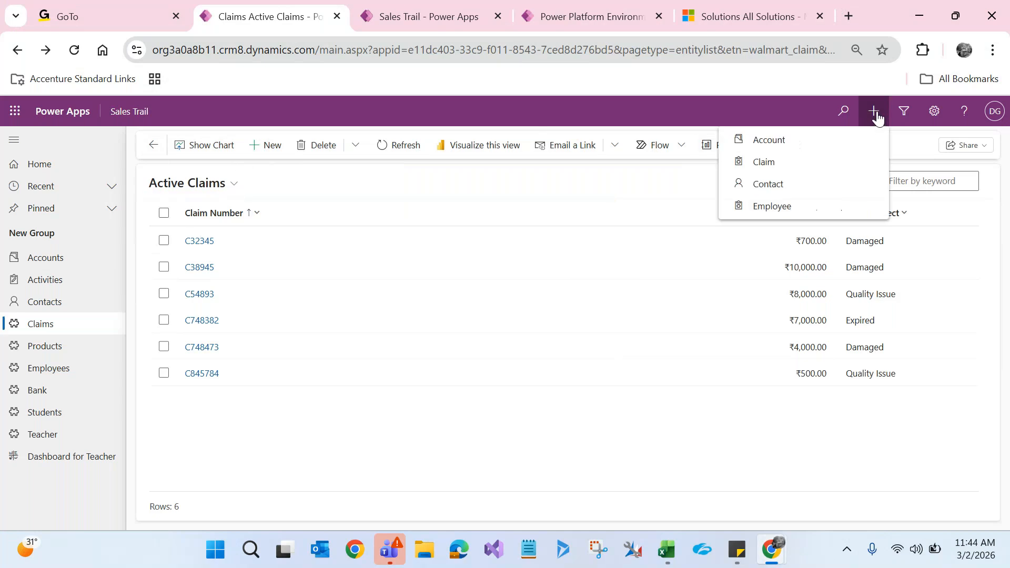
Step: Open the Claim quick-create panel and highlight its Quick Create: Claim heading
left_click(788, 167)
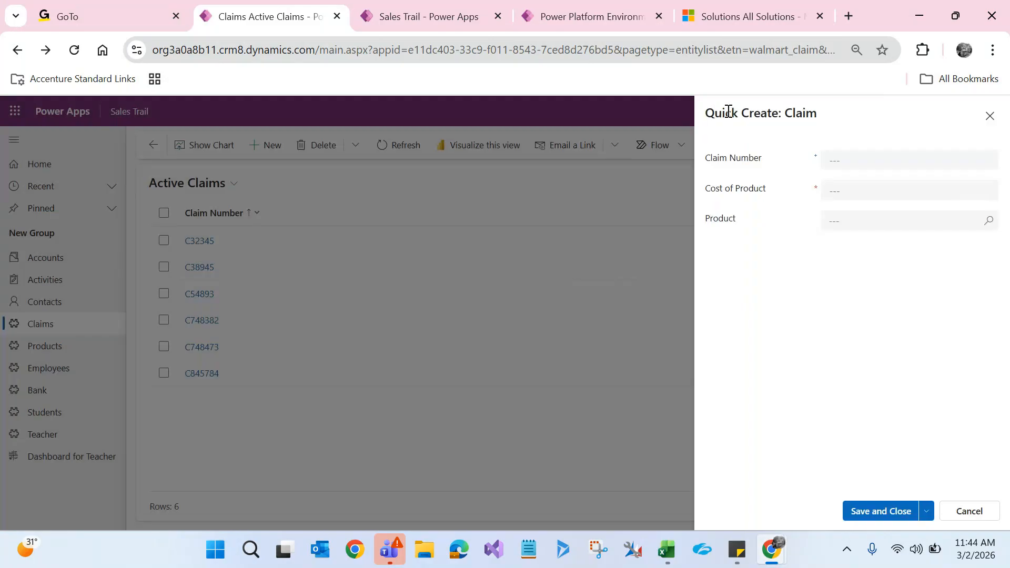
left_click_drag(728, 111, 779, 114)
left_click(800, 114)
double_click(800, 114)
Step: Enter claim C747478 costing 900 for a Dining Table, then save and close it
left_click(857, 154)
type("C747478")
left_click(865, 187)
type("900")
left_click(860, 215)
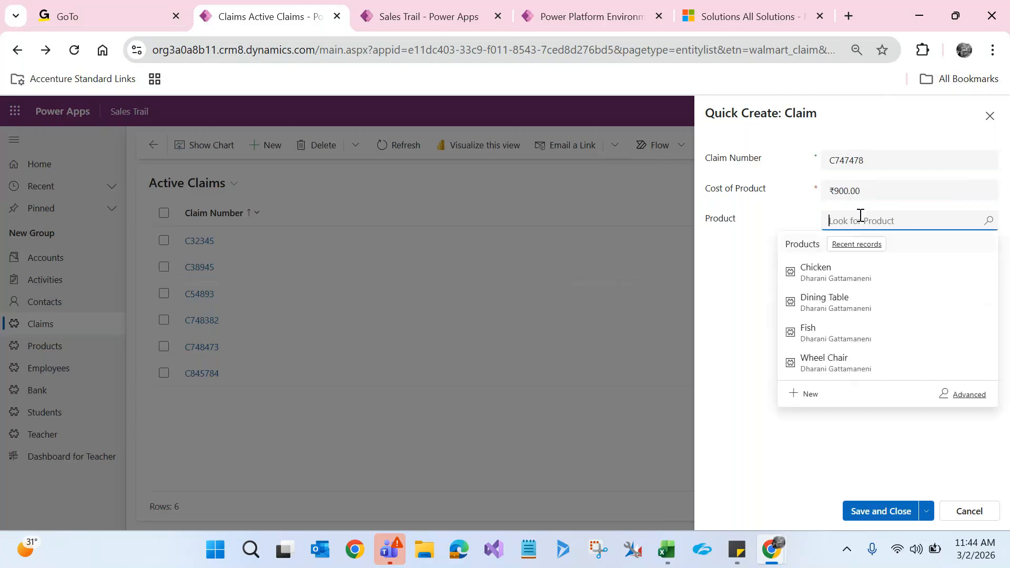
left_click(832, 303)
left_click(856, 506)
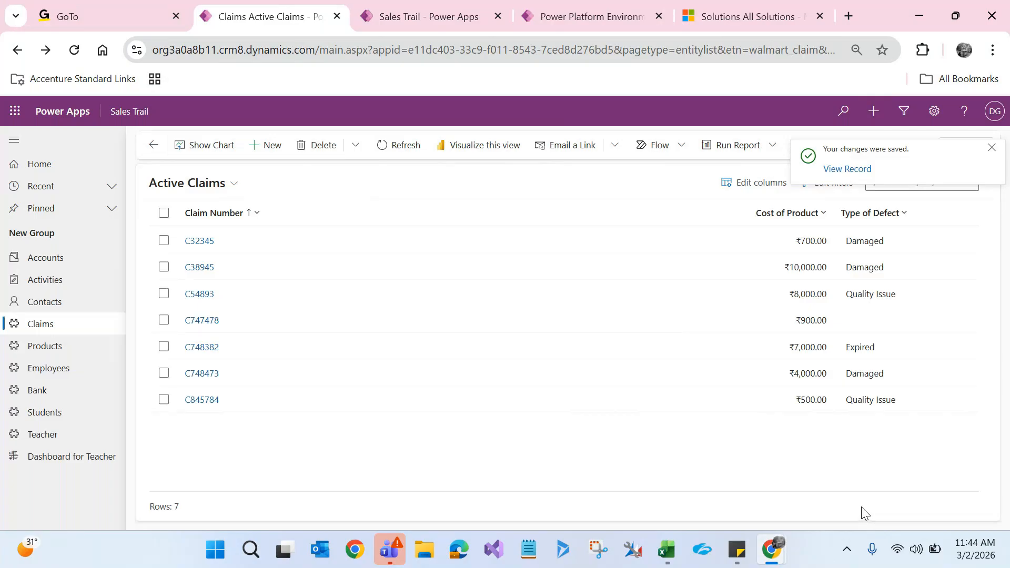
left_click(993, 152)
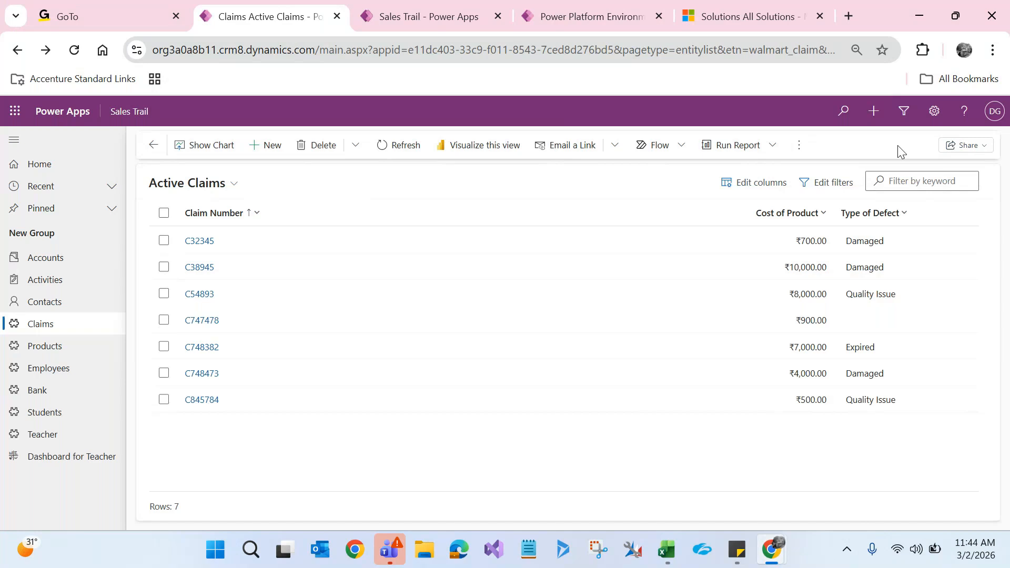
Step: Dismiss the Quick Create: Claim panel and start a blank claim from the Active Claims list
left_click(875, 120)
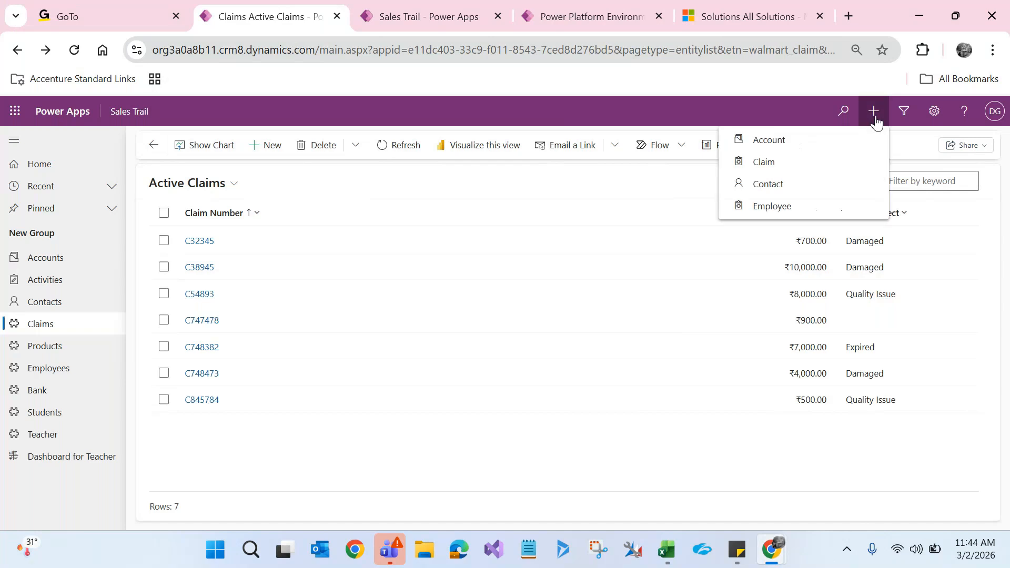
left_click(792, 165)
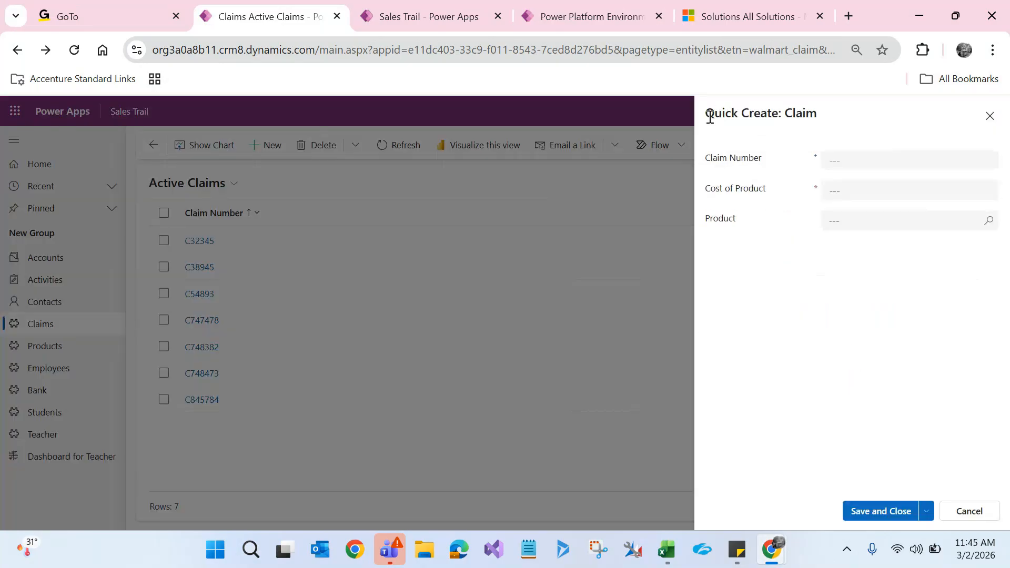
left_click_drag(708, 113, 823, 134)
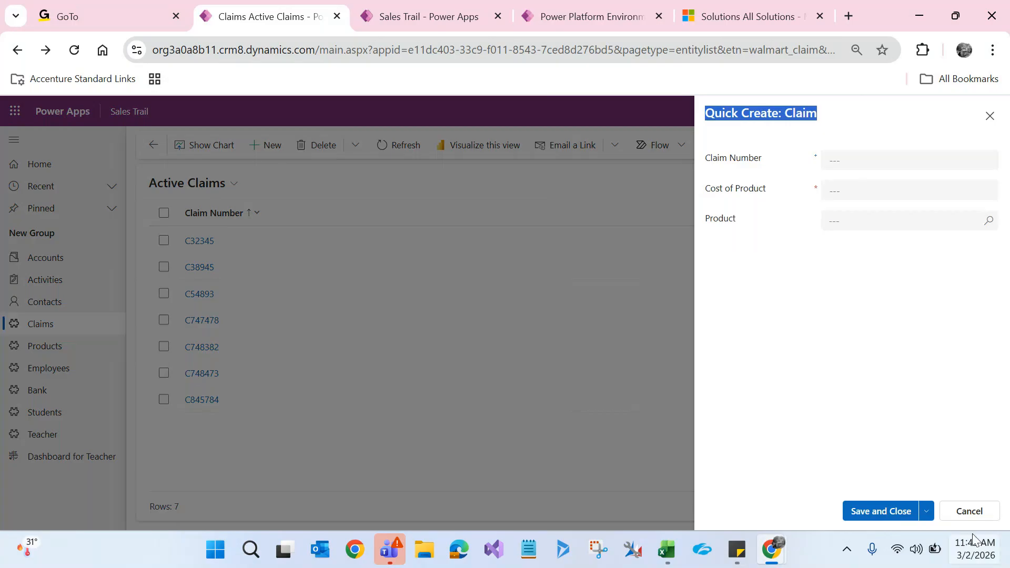
left_click(968, 512)
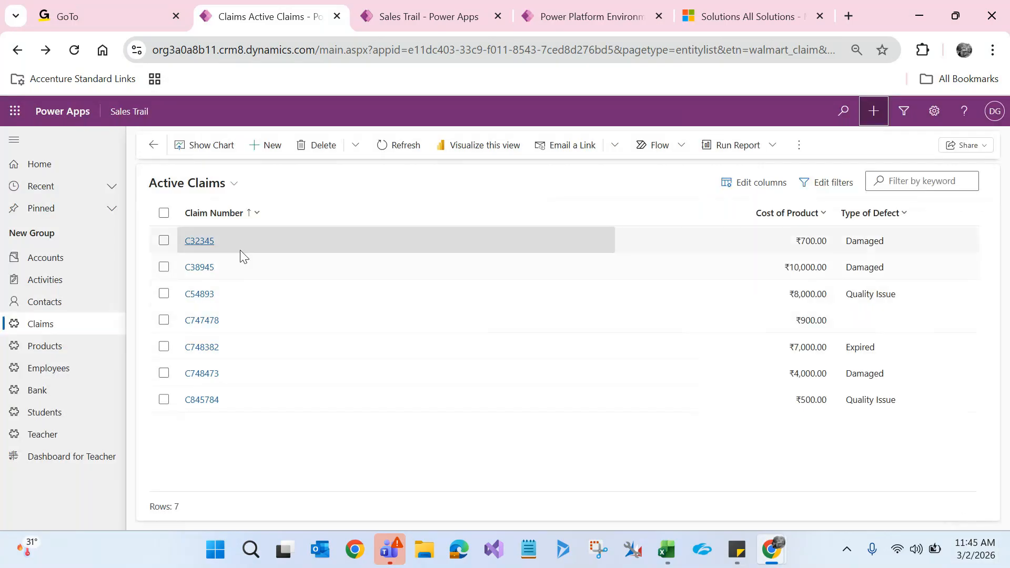
left_click(271, 153)
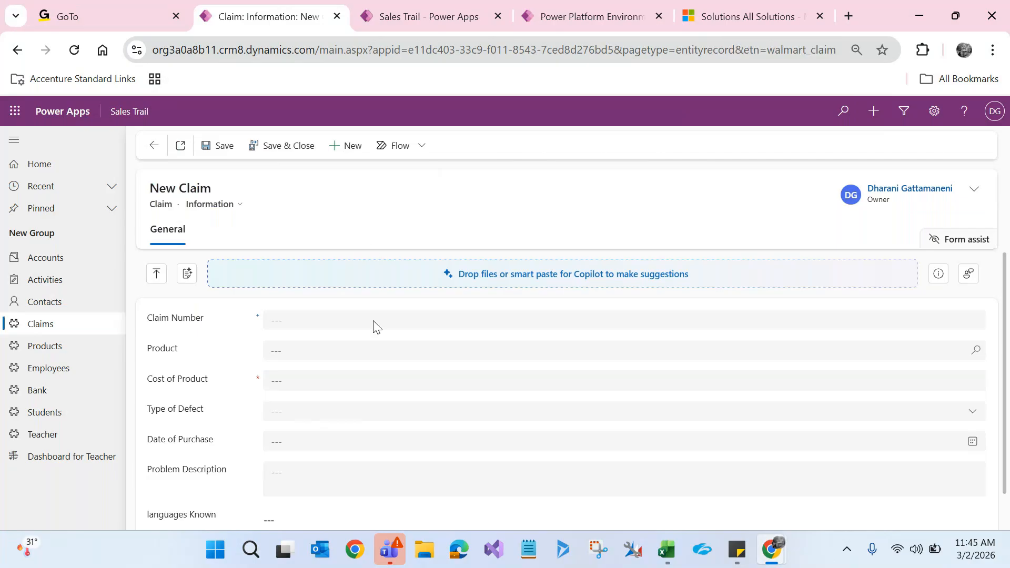
mouse_move(787, 553)
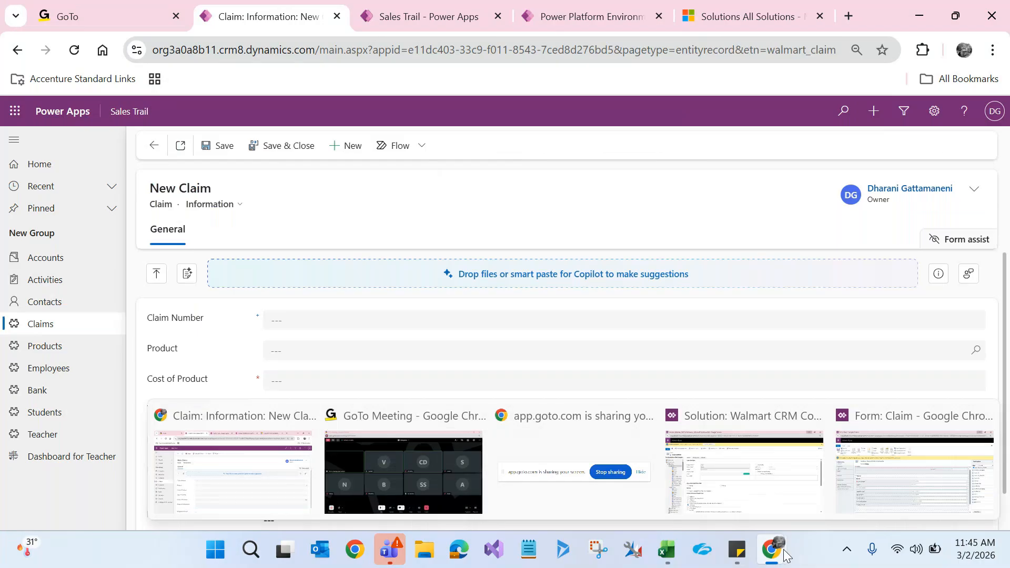
left_click(776, 507)
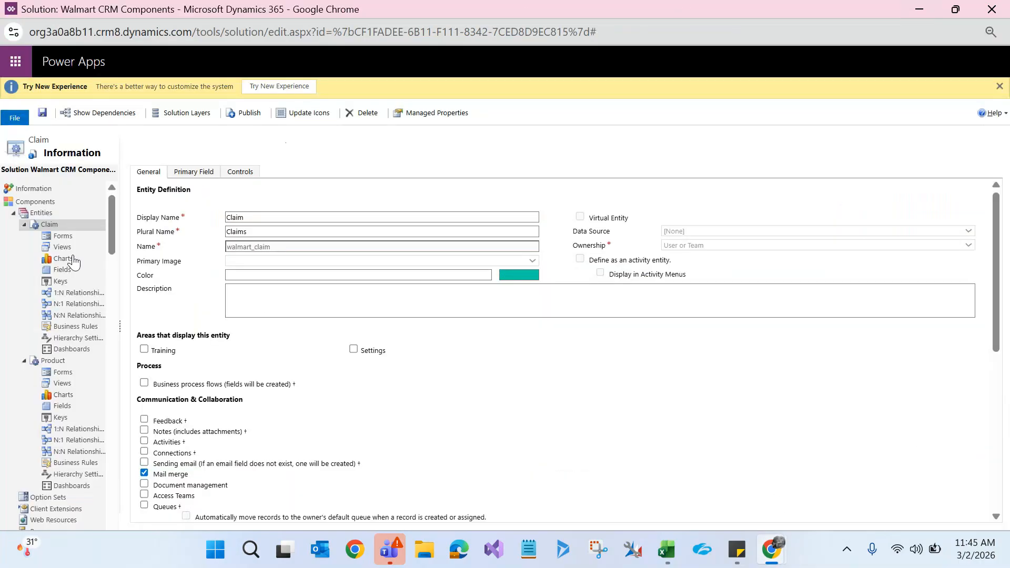
left_click(56, 238)
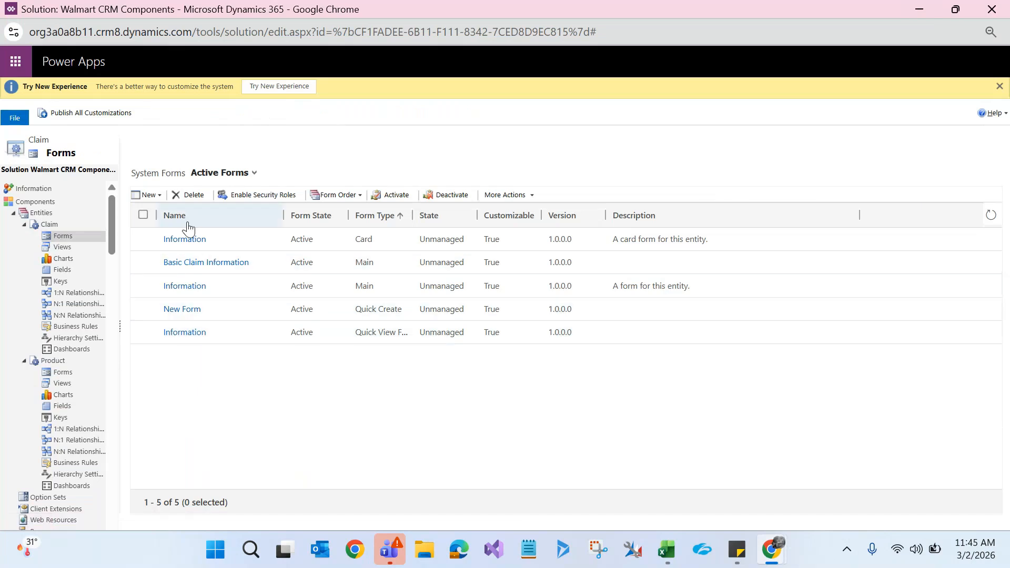
left_click(154, 195)
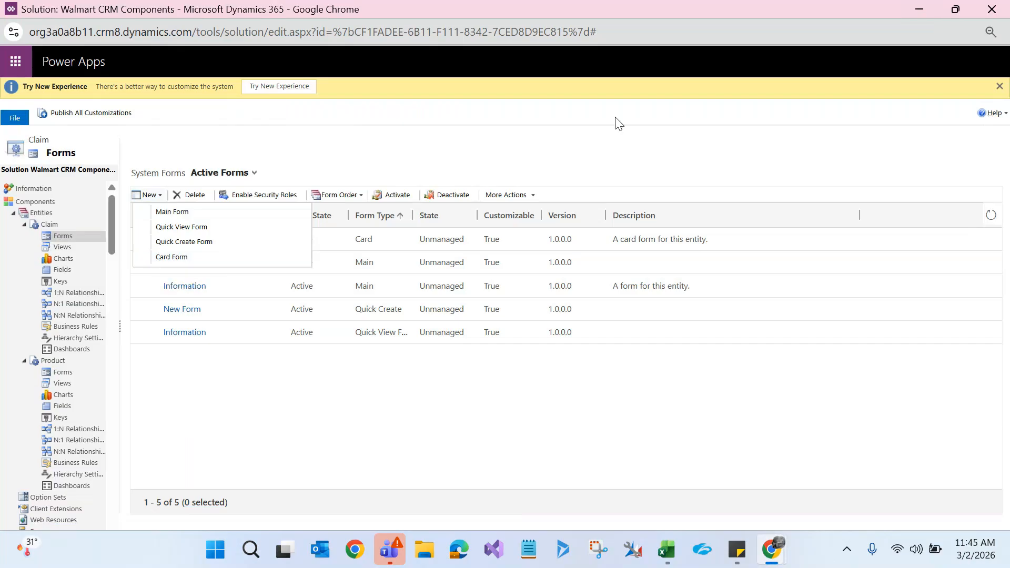
left_click(927, 14)
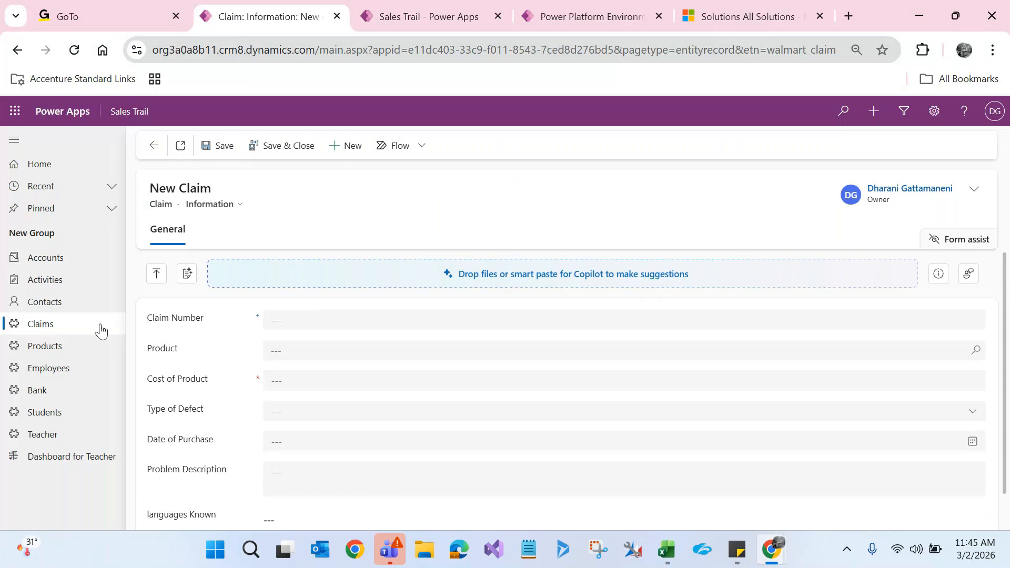
Step: Switch to the My Active Contacts list and point out its Full Name column
left_click(50, 310)
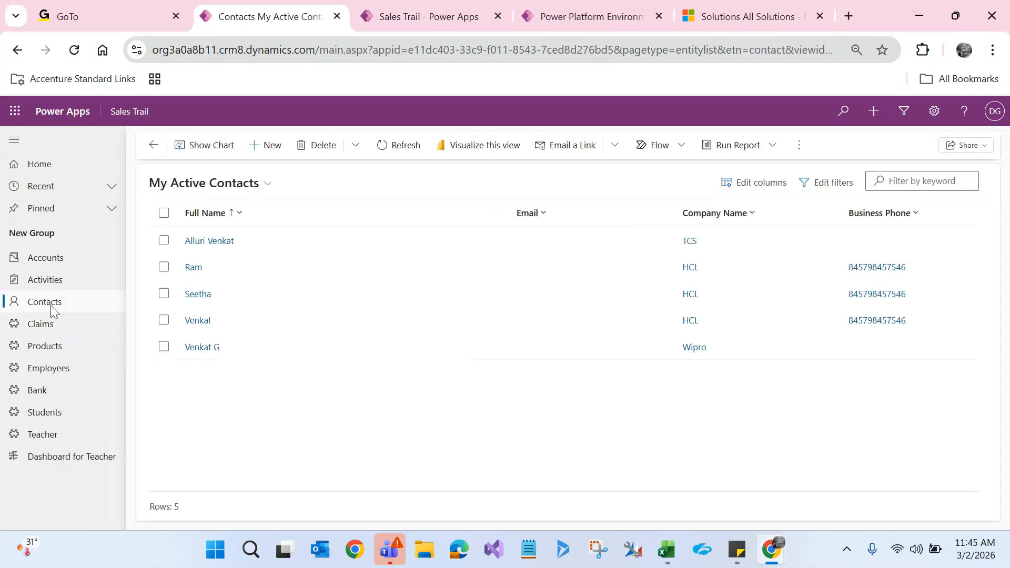
left_click_drag(50, 306, 55, 311)
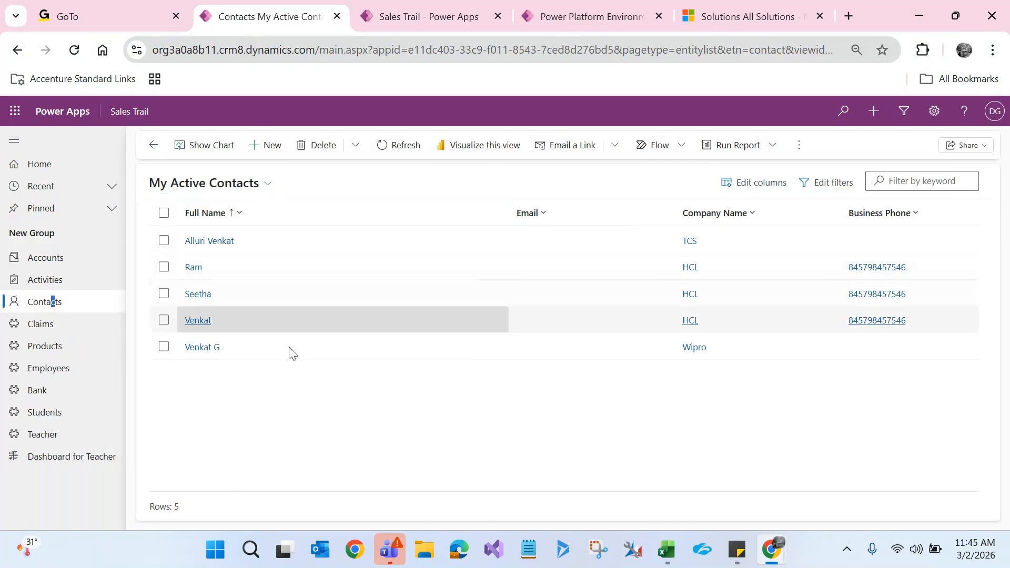
left_click(200, 214)
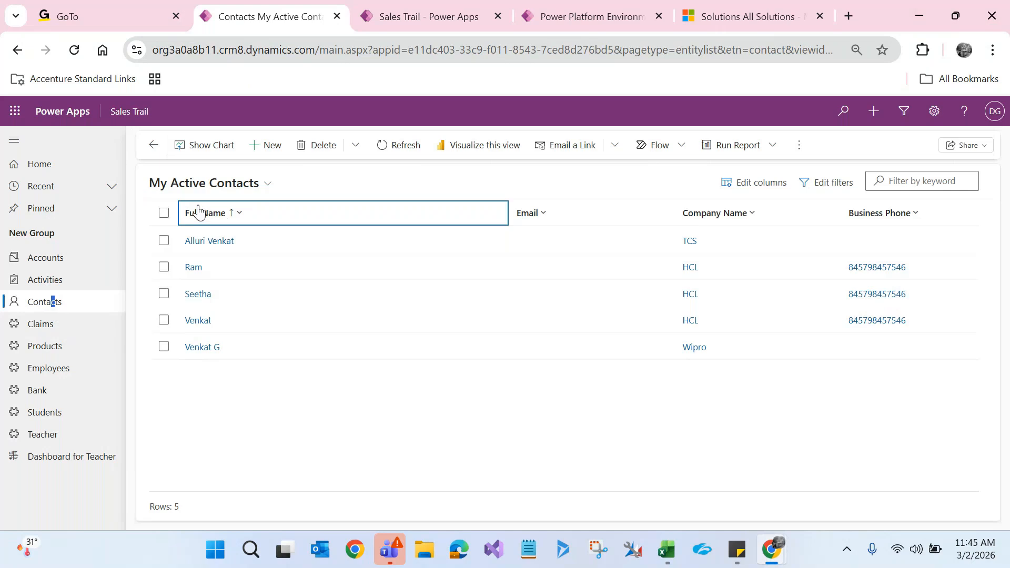
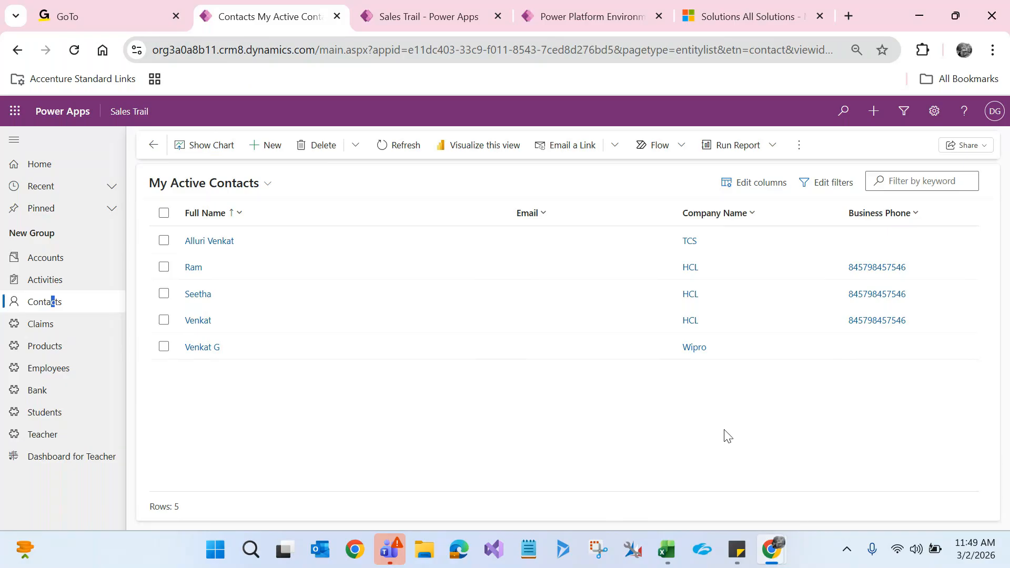
Step: Switch from the My Active Contacts list to the GoTo Meeting window via the Chrome taskbar
mouse_move(772, 549)
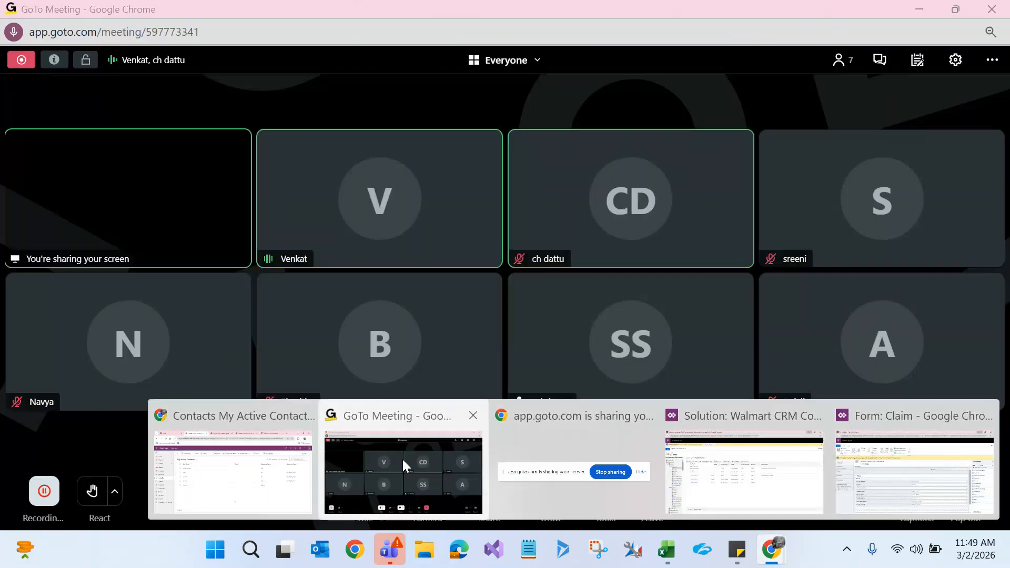
left_click(402, 458)
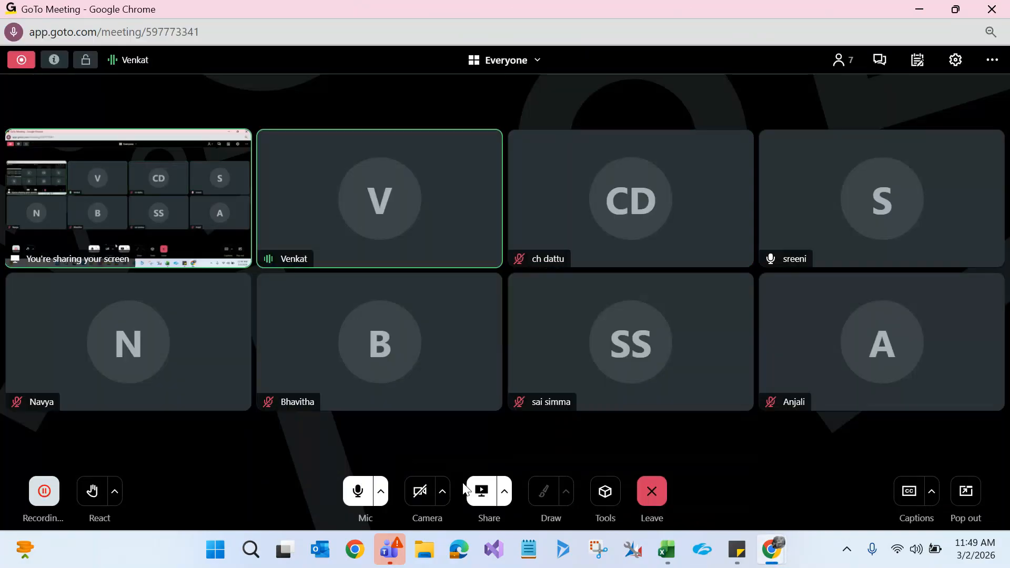
left_click(481, 490)
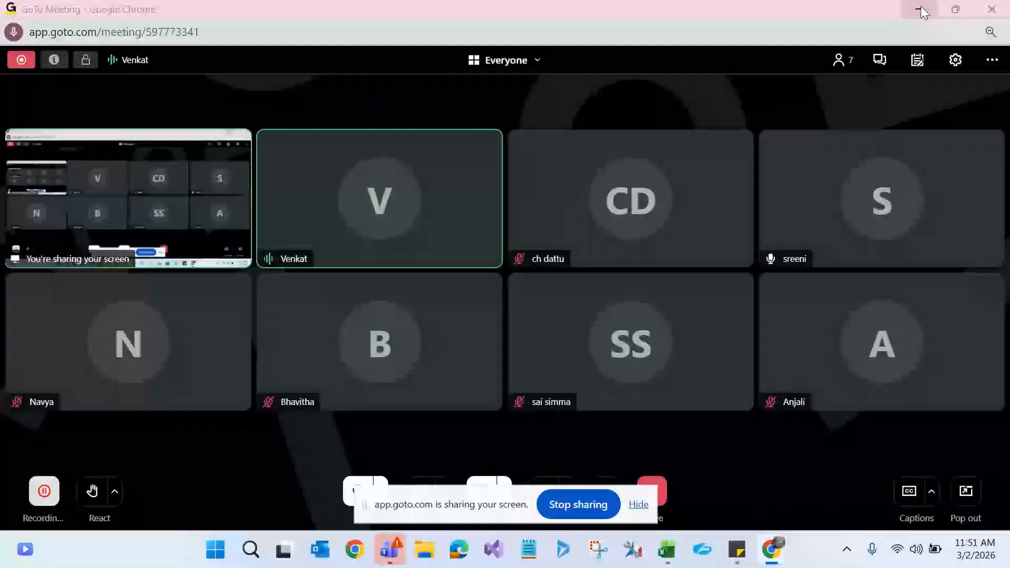
Step: Change claim C54893's Cost of Product from ₹9,000.00 to ₹7,000.00, save, and go back to Claims
left_click(920, 10)
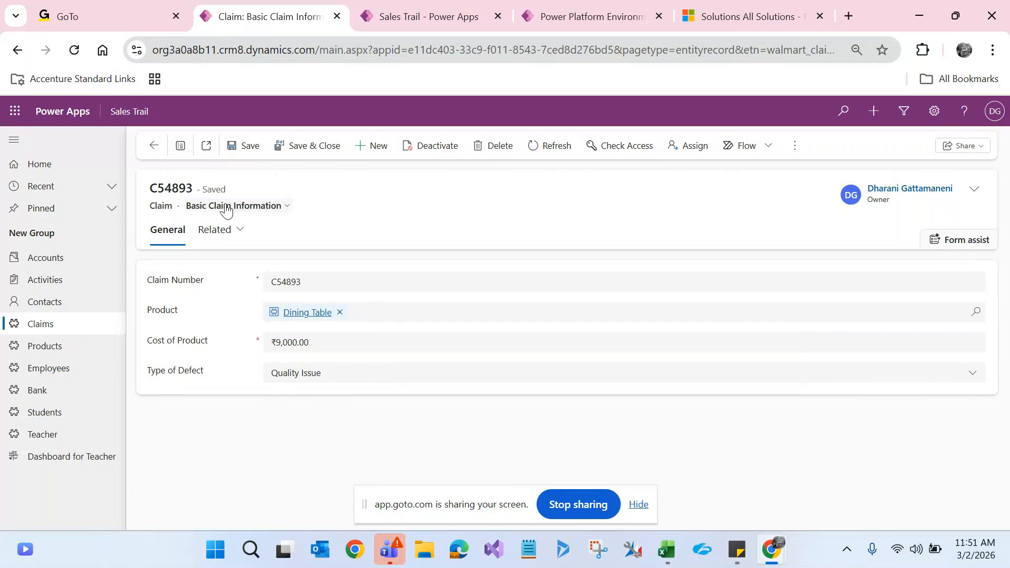
left_click(282, 343)
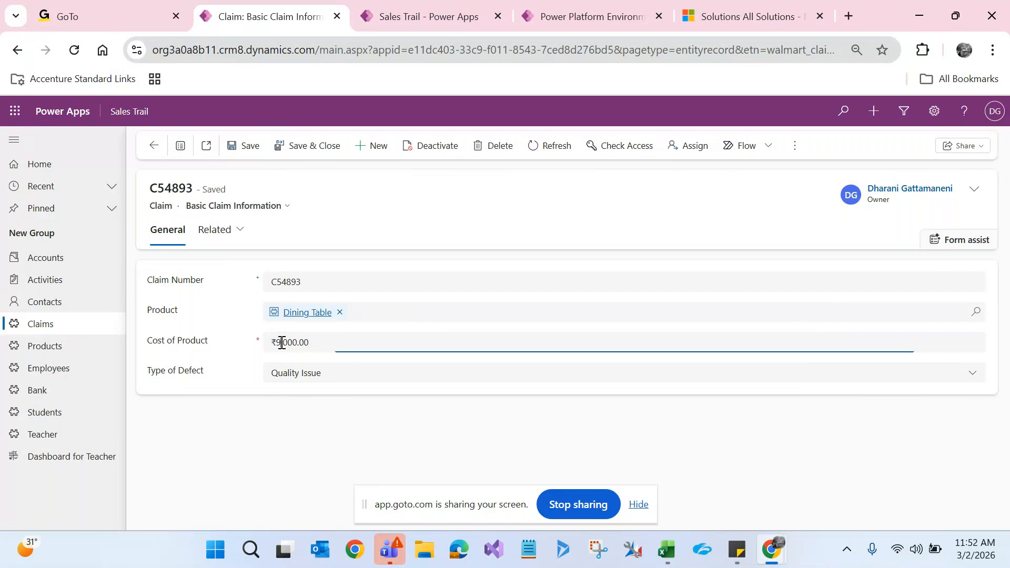
key("BackSpace")
type("7")
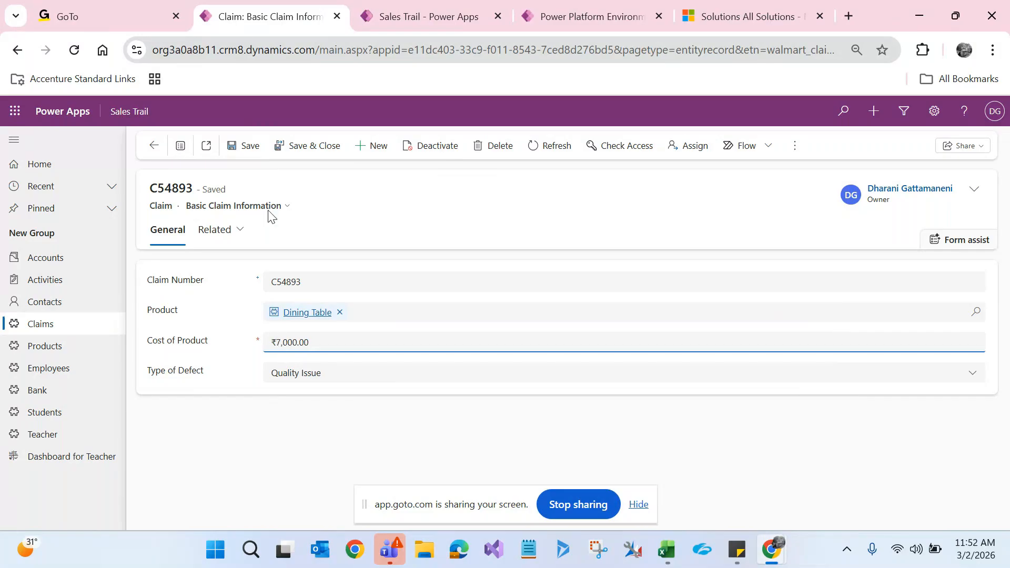
left_click(250, 145)
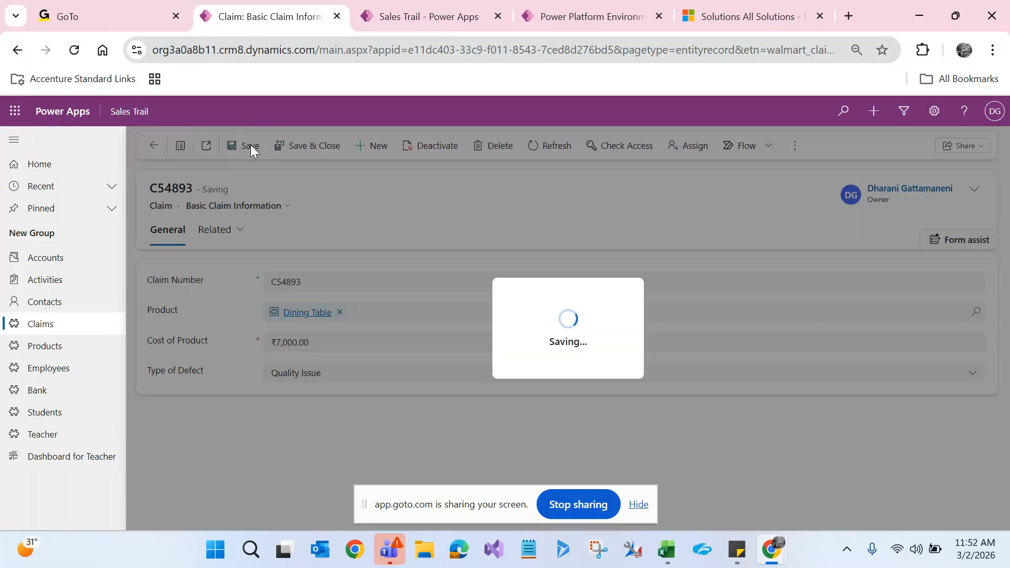
left_click(87, 334)
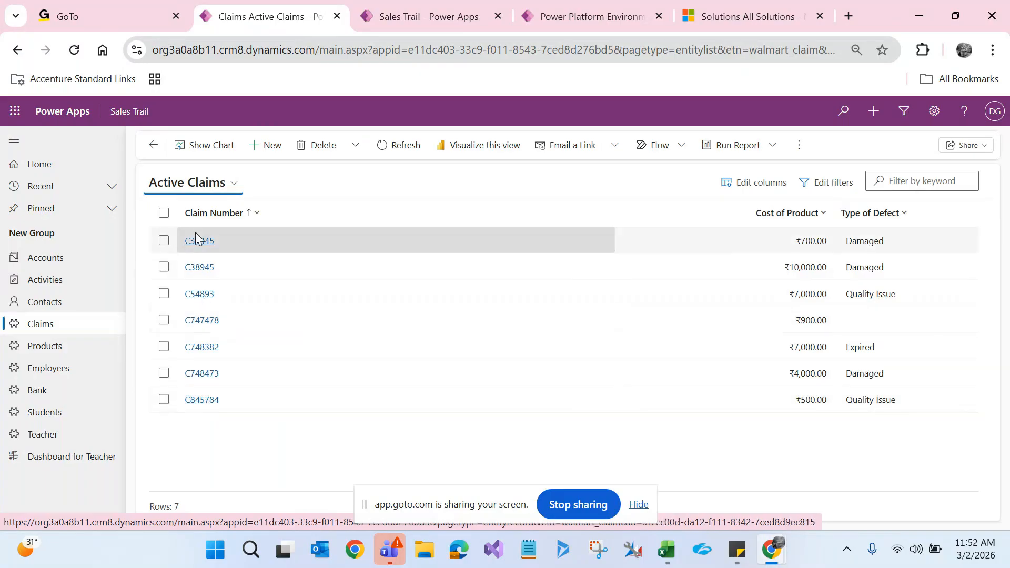
Step: Open claim C845784 and switch it to the Information form
left_click(211, 377)
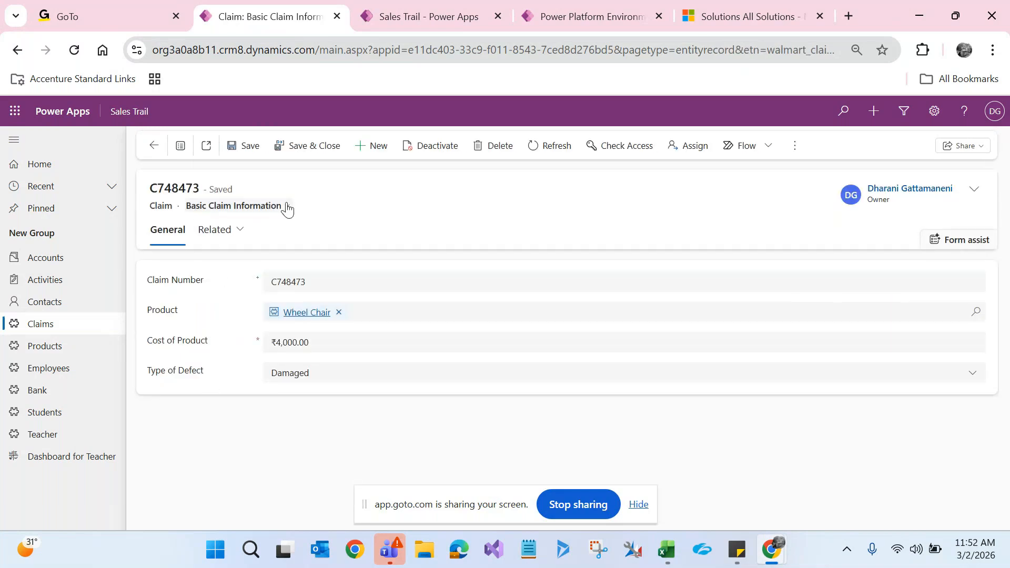
left_click(72, 330)
left_click(213, 401)
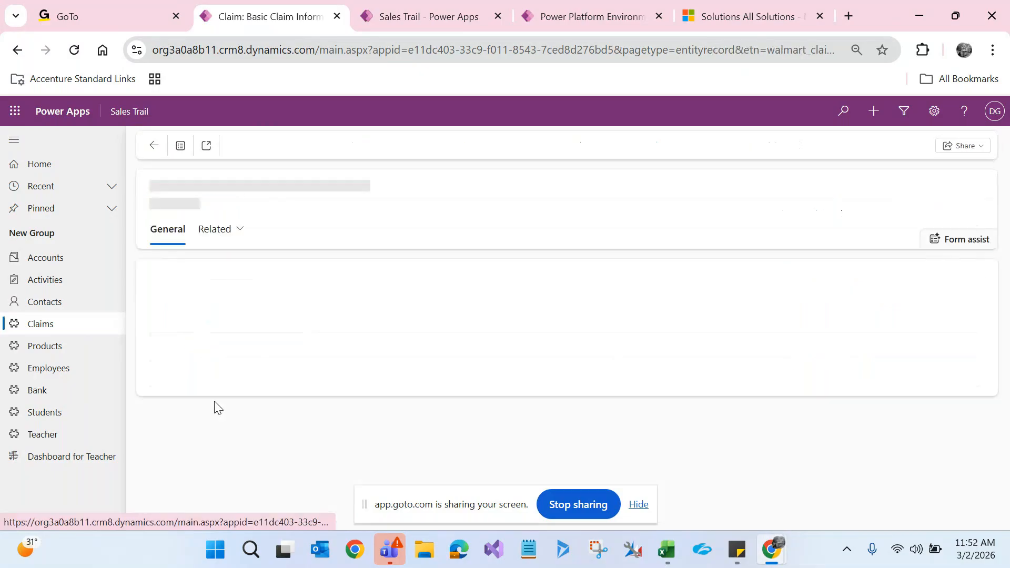
left_click(260, 205)
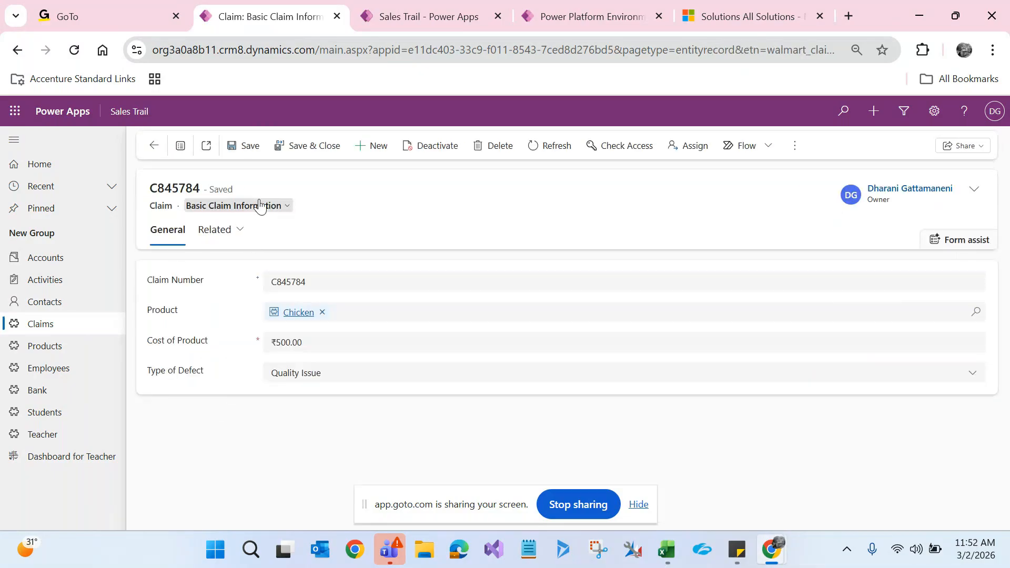
left_click(235, 248)
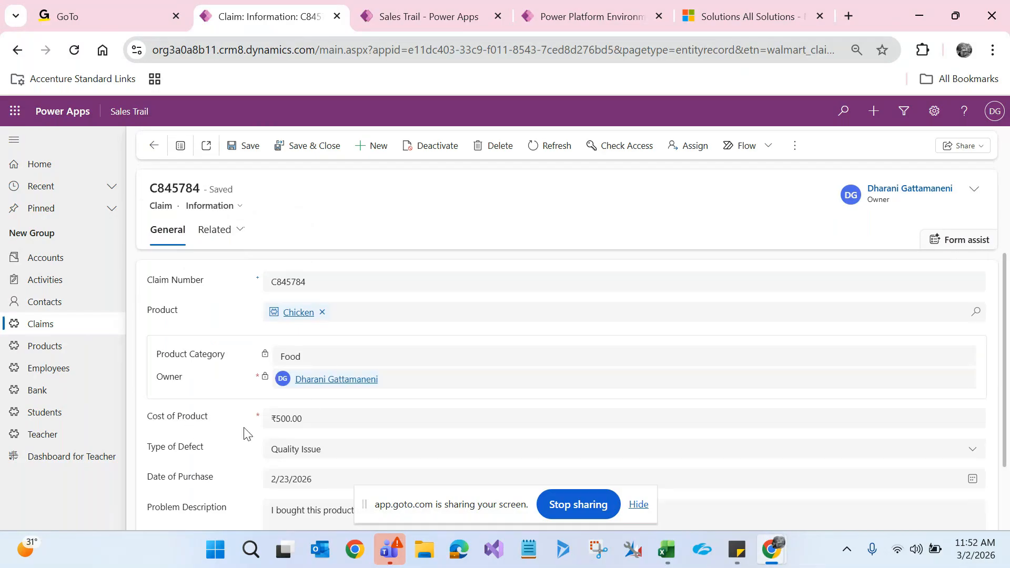
Step: Change the Cost of Product from ₹500.00 to ₹900.00, save, and return to Active Claims
left_click(285, 418)
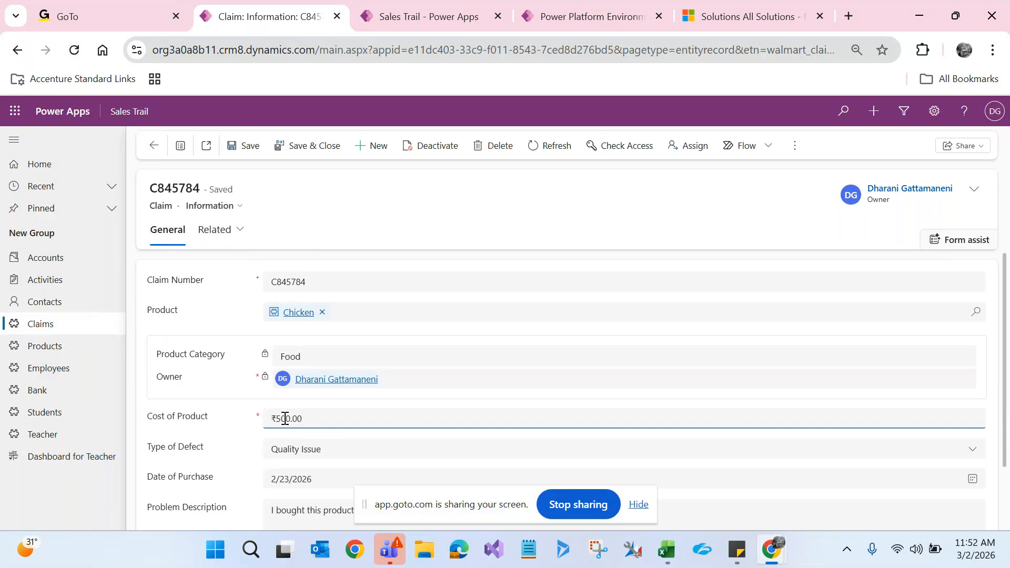
key("BackSpace")
type("9")
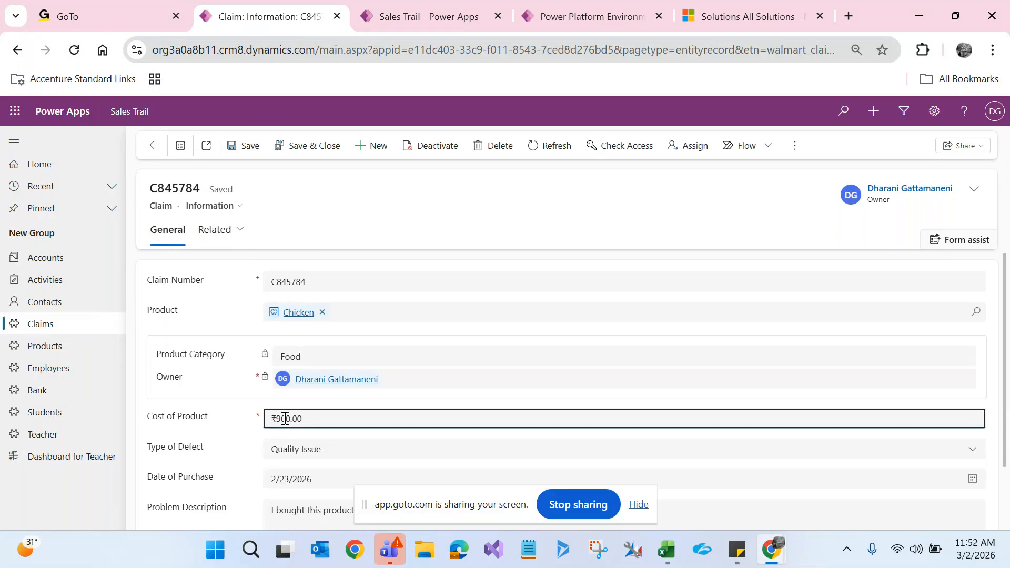
left_click(250, 432)
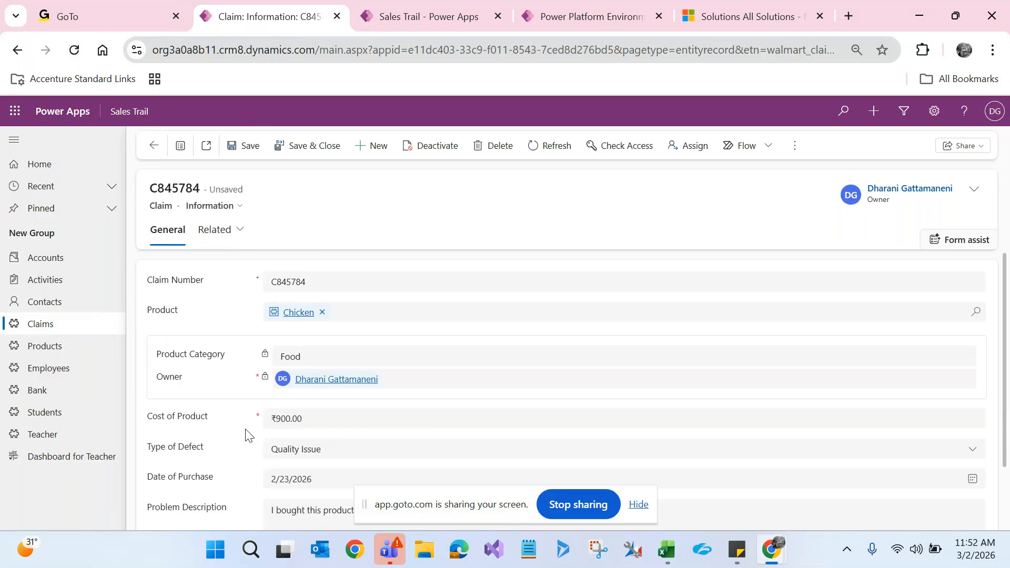
left_click(248, 142)
left_click(92, 325)
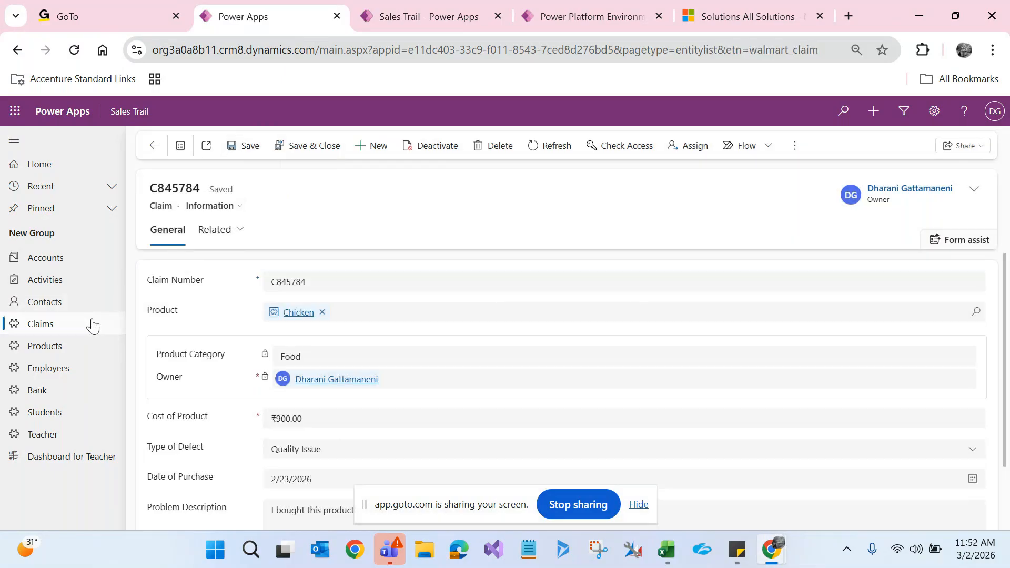
Step: Check claim C748473's category, then open claim C32345 (Fish, Food, ₹700.00)
left_click(204, 374)
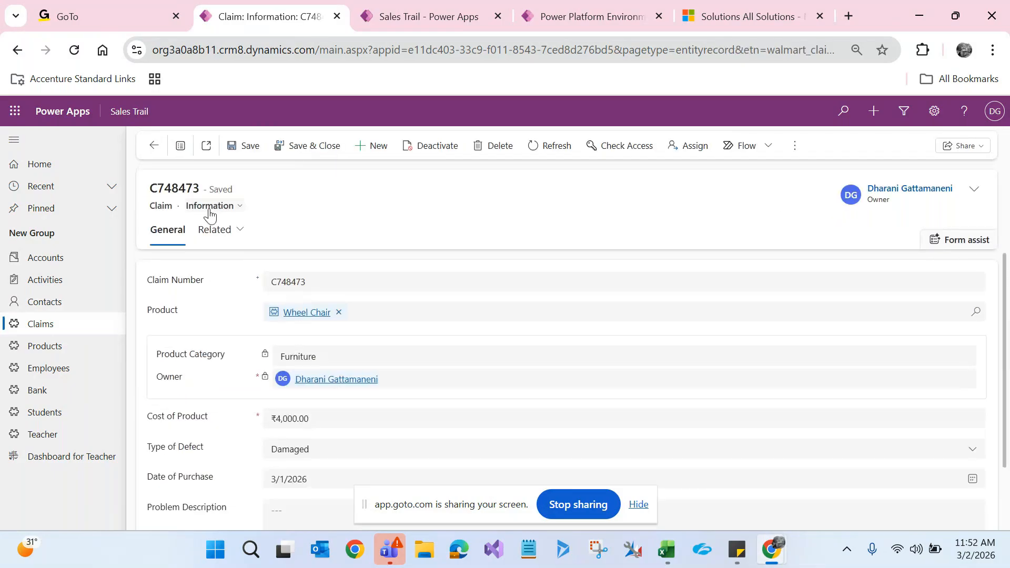
left_click(75, 336)
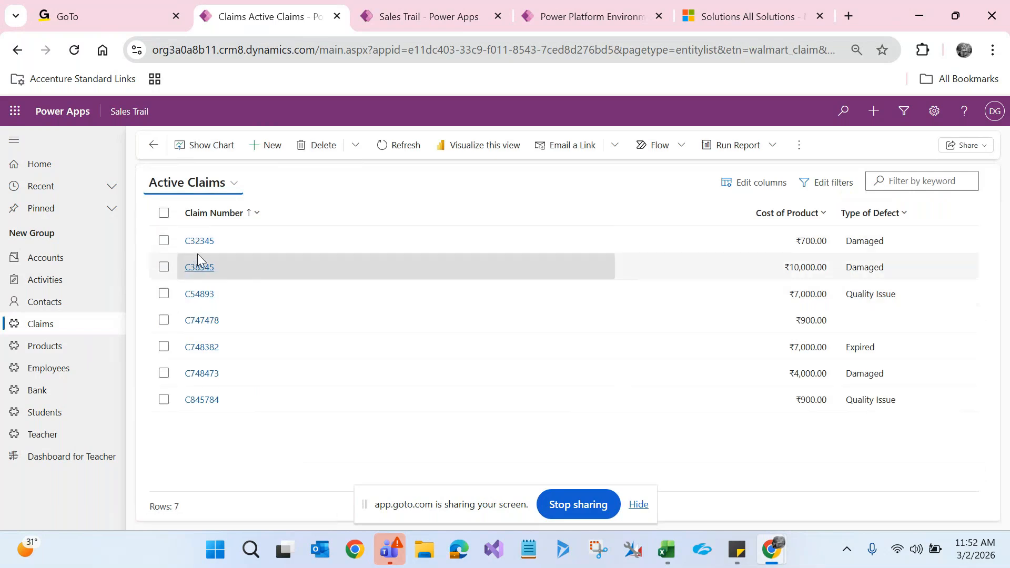
left_click(200, 245)
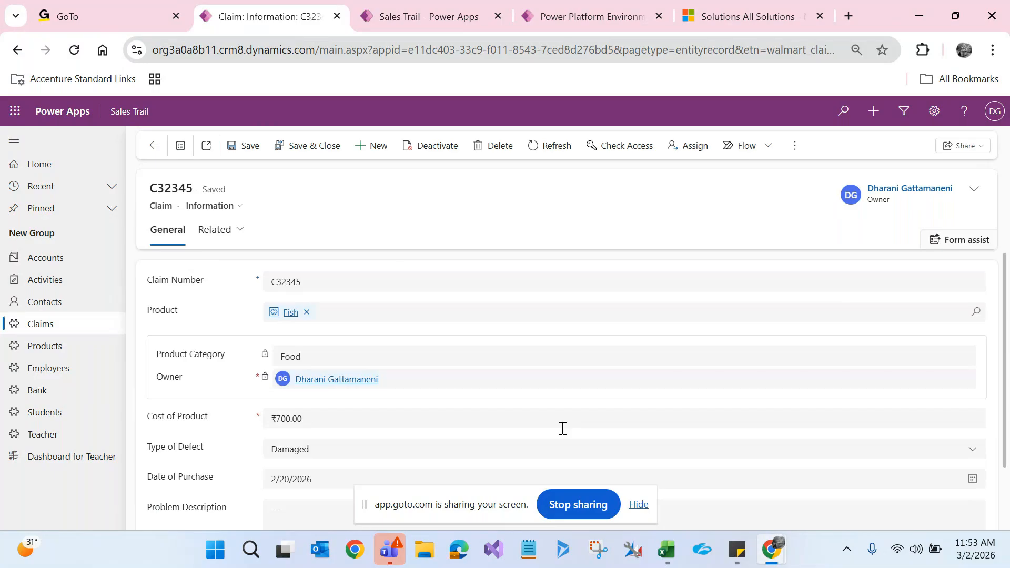
Step: Hide the screen-sharing bar and switch to the GoTo Meeting window and back to the claim
left_click(641, 507)
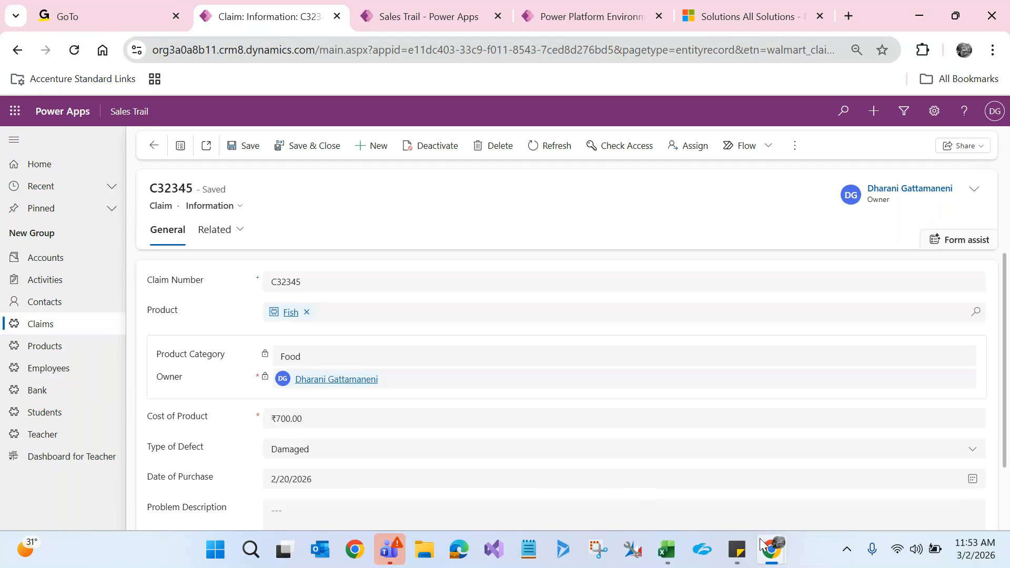
mouse_move(772, 552)
left_click(443, 472)
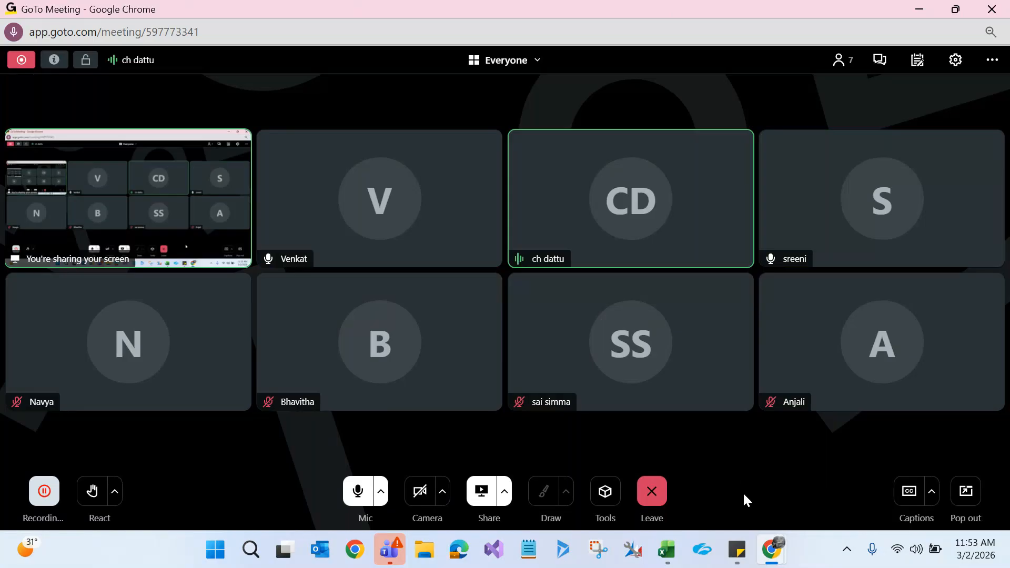
mouse_move(781, 564)
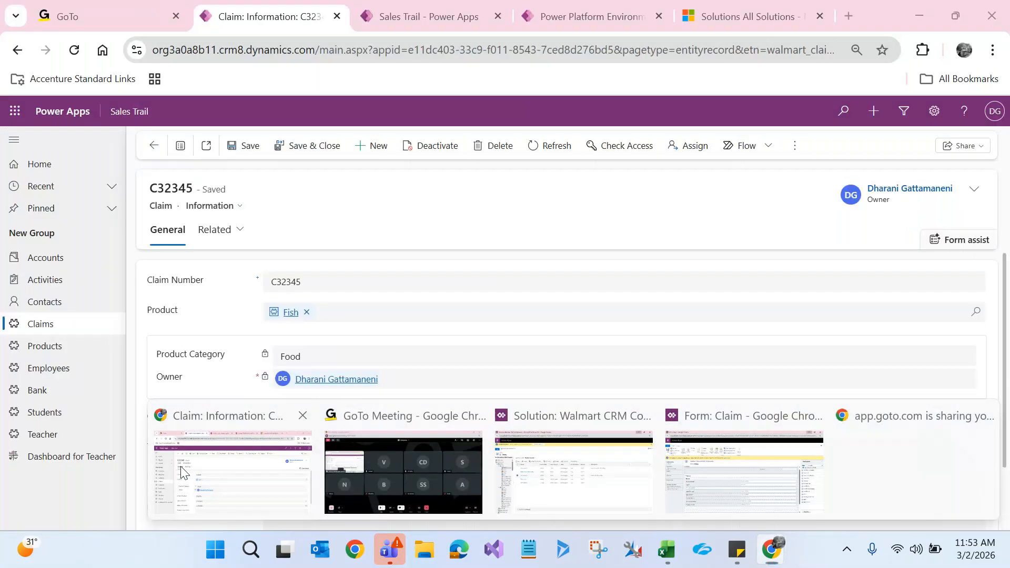
left_click(181, 472)
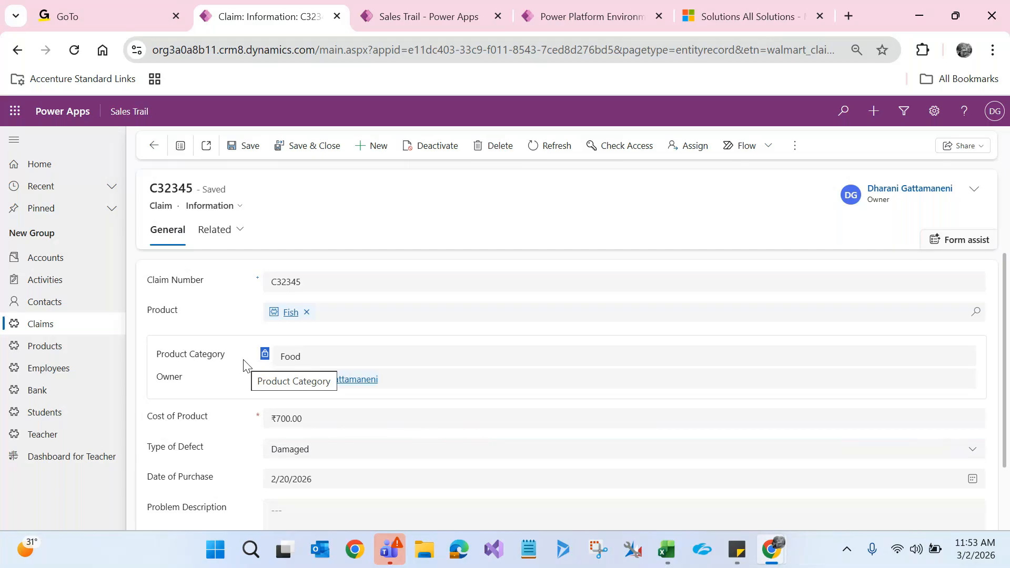
Step: Highlight the Food category on claim C32345, then open the linked Fish product record
left_click(310, 357)
double_click(311, 356)
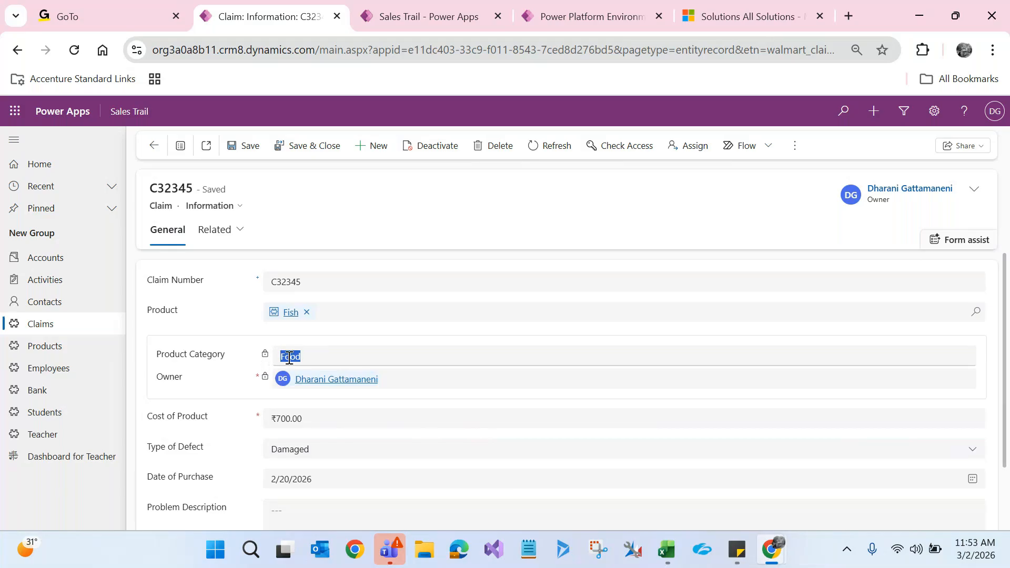
left_click(290, 312)
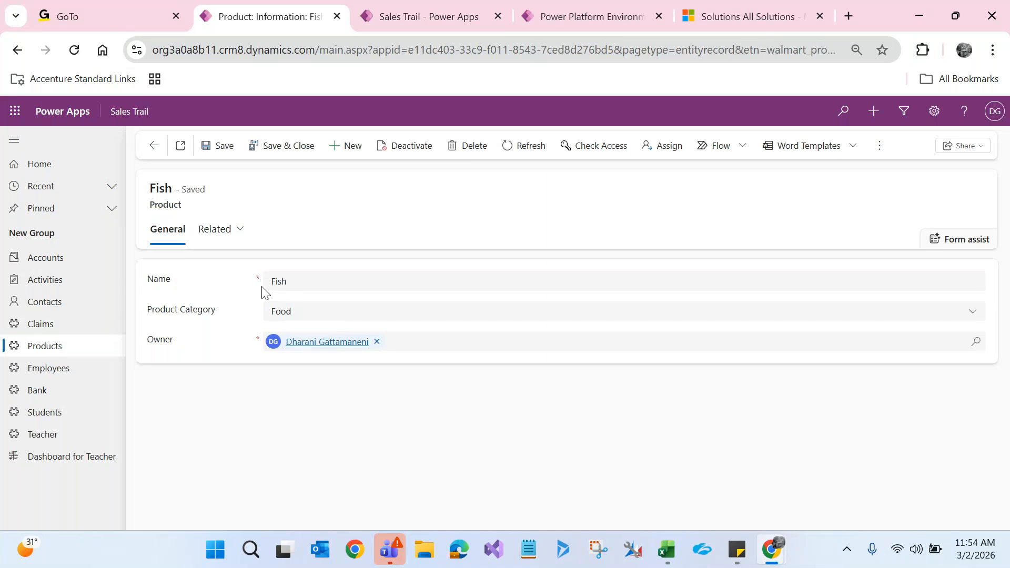
Step: Go back to claim C32345, review the form, then bring the GoTo Meeting window forward
left_click(159, 151)
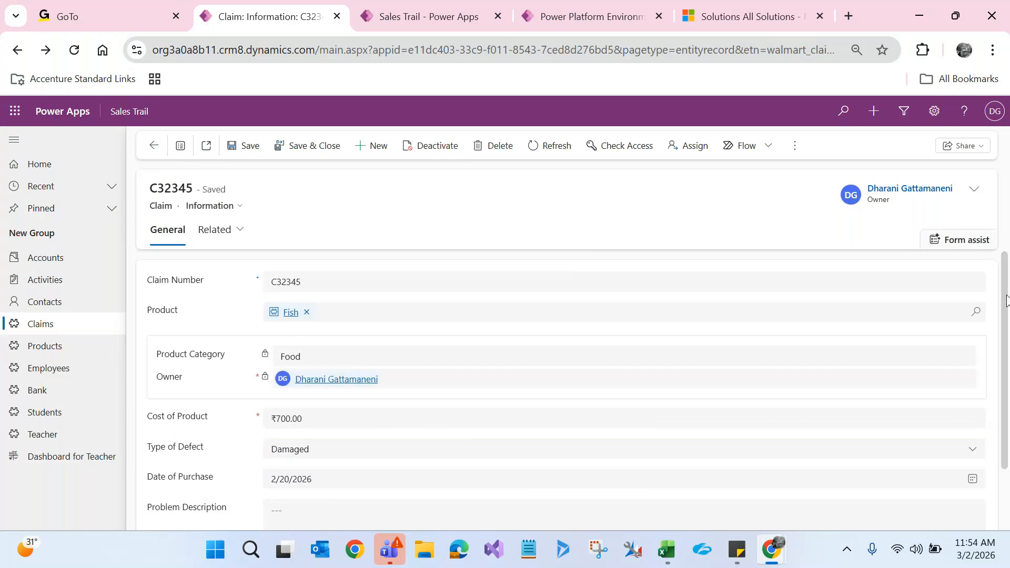
scroll(1006, 299, "down", 1)
scroll(1000, 252, "up", 1)
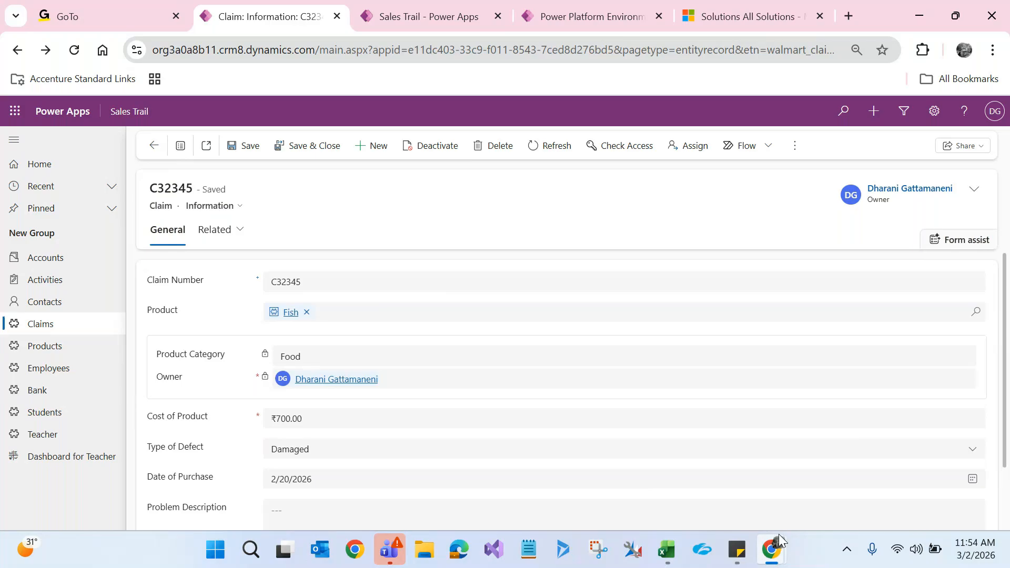
mouse_move(779, 536)
left_click(423, 448)
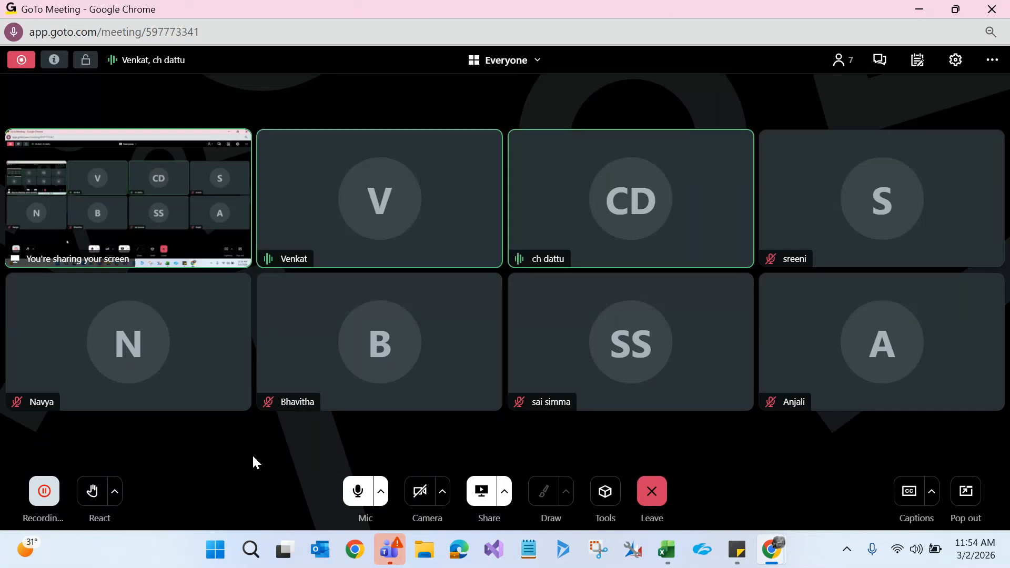
left_click(831, 60)
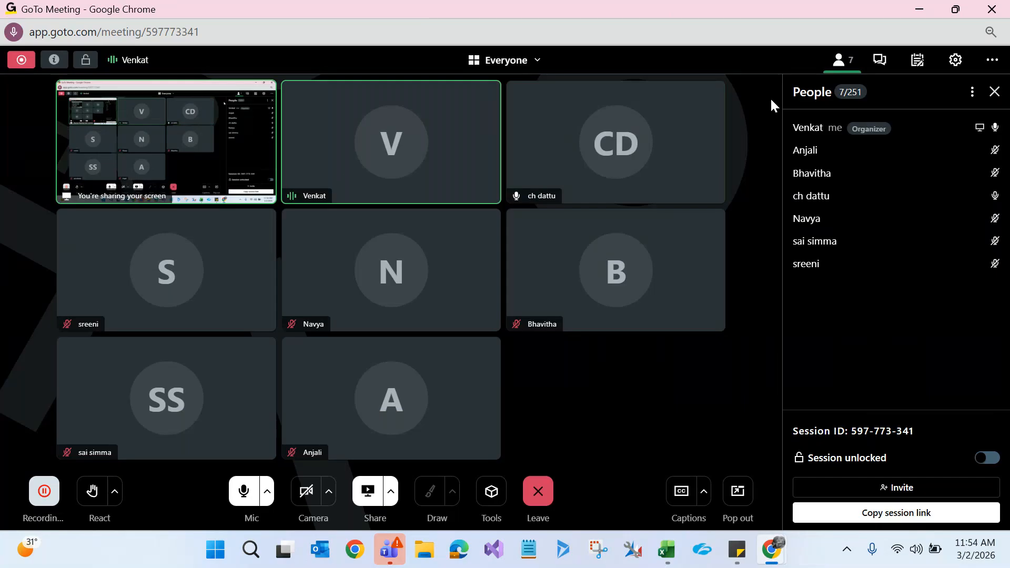
left_click(996, 92)
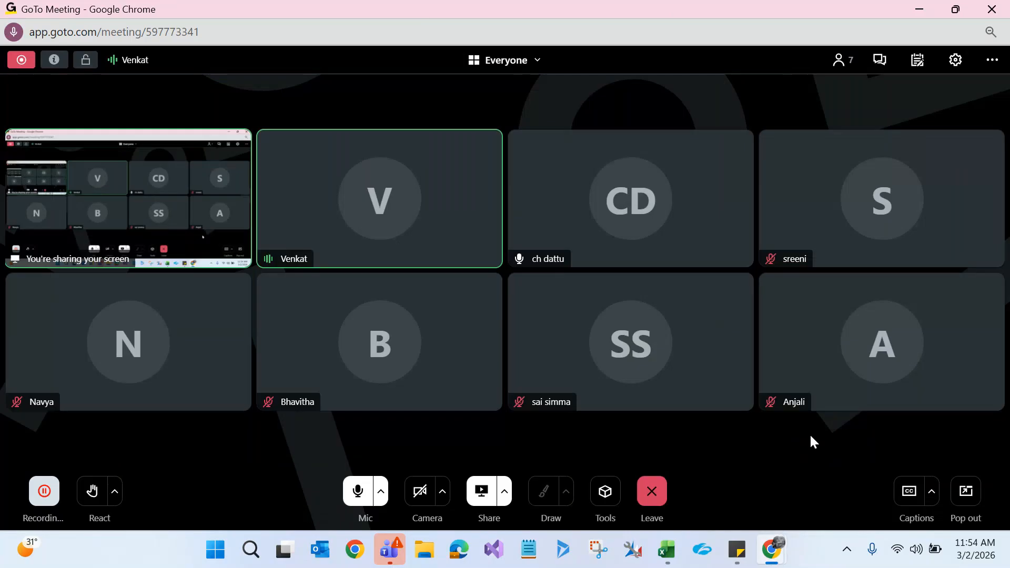